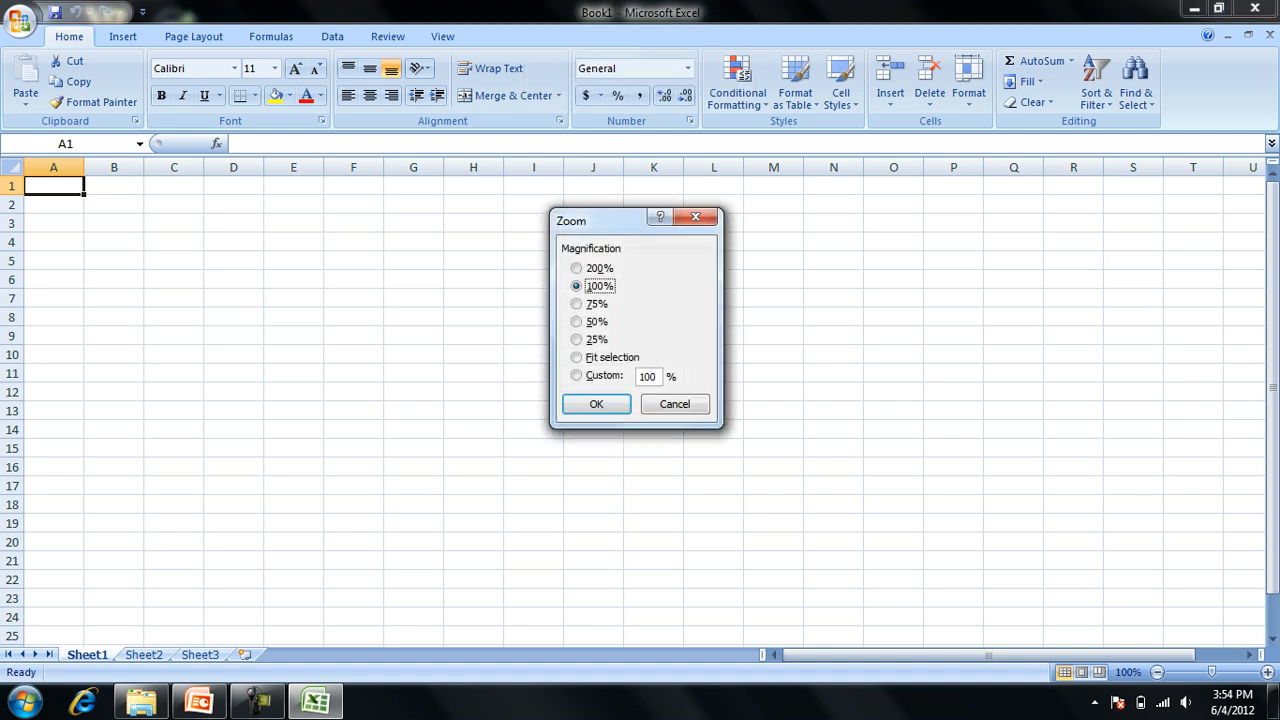
Set the sheet zoom to 200% and enter the headings name and roll in cells A1 and B1.
key(Return)
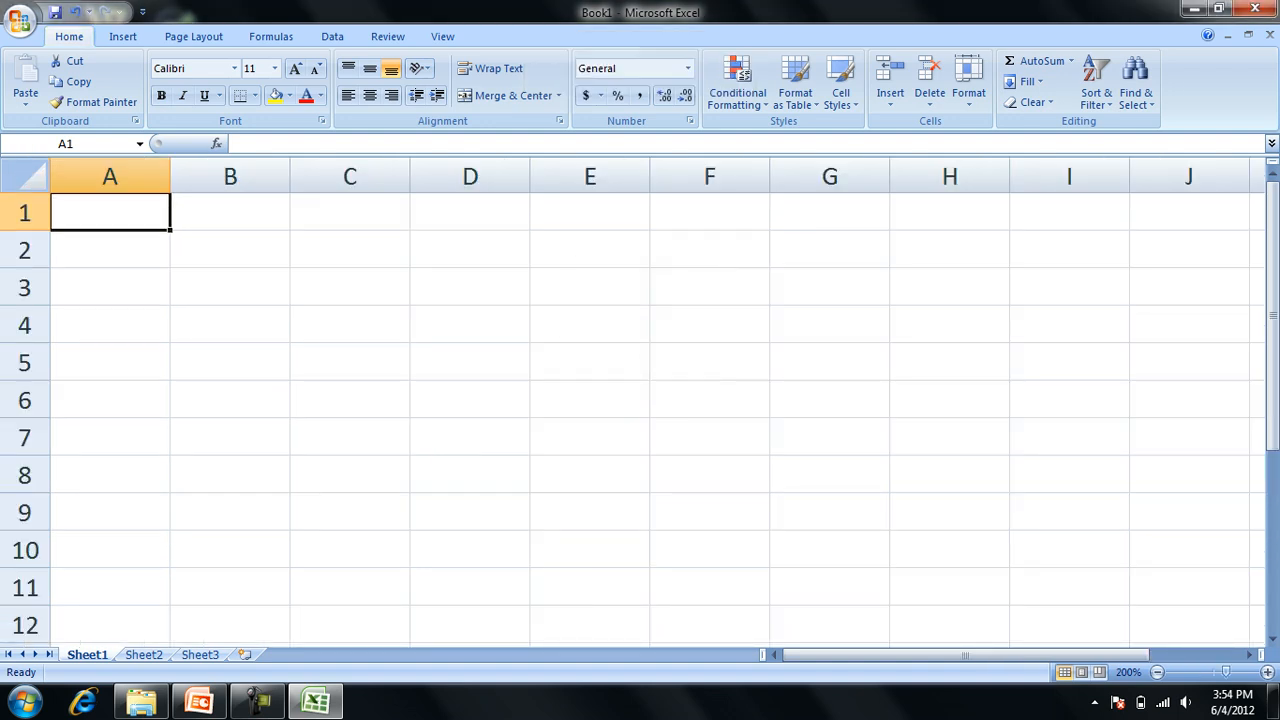
text(name)
key(Return)
key(Up)
key(Right)
text(roll)
key(Return)
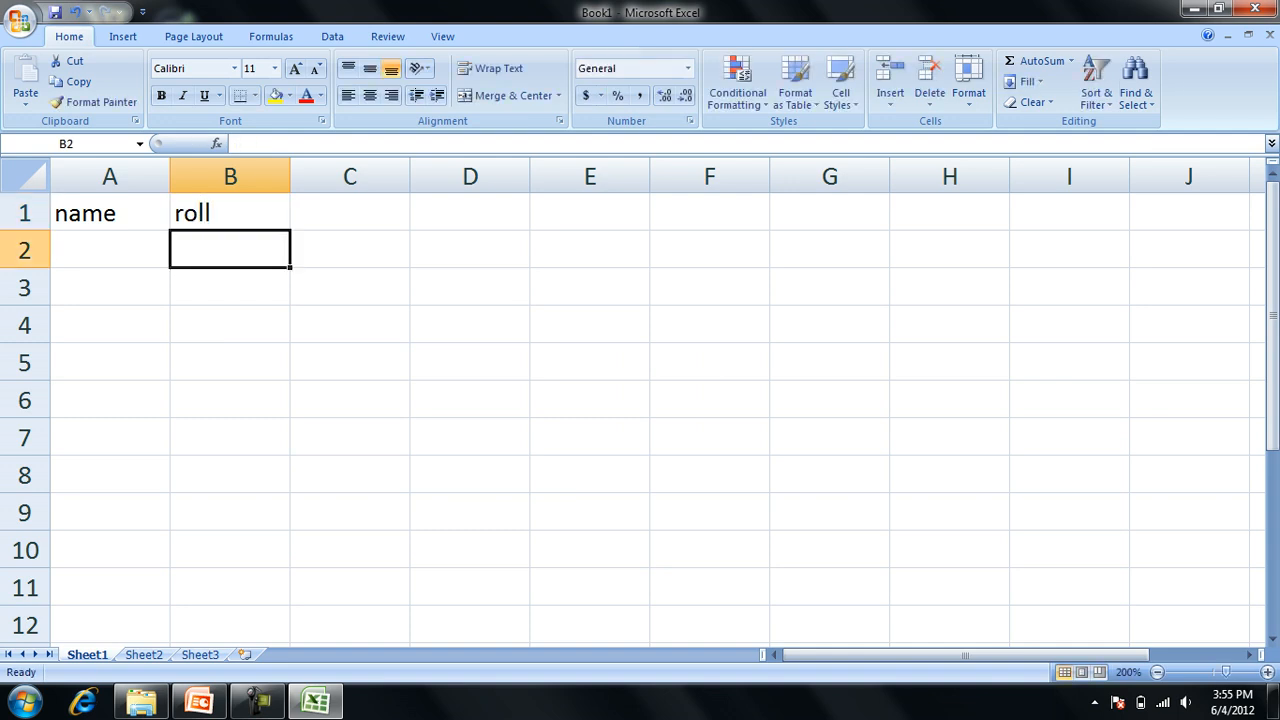
Enter the headings marks and percentage in cells C1 and D1.
key(Up)
key(Right)
text(marks)
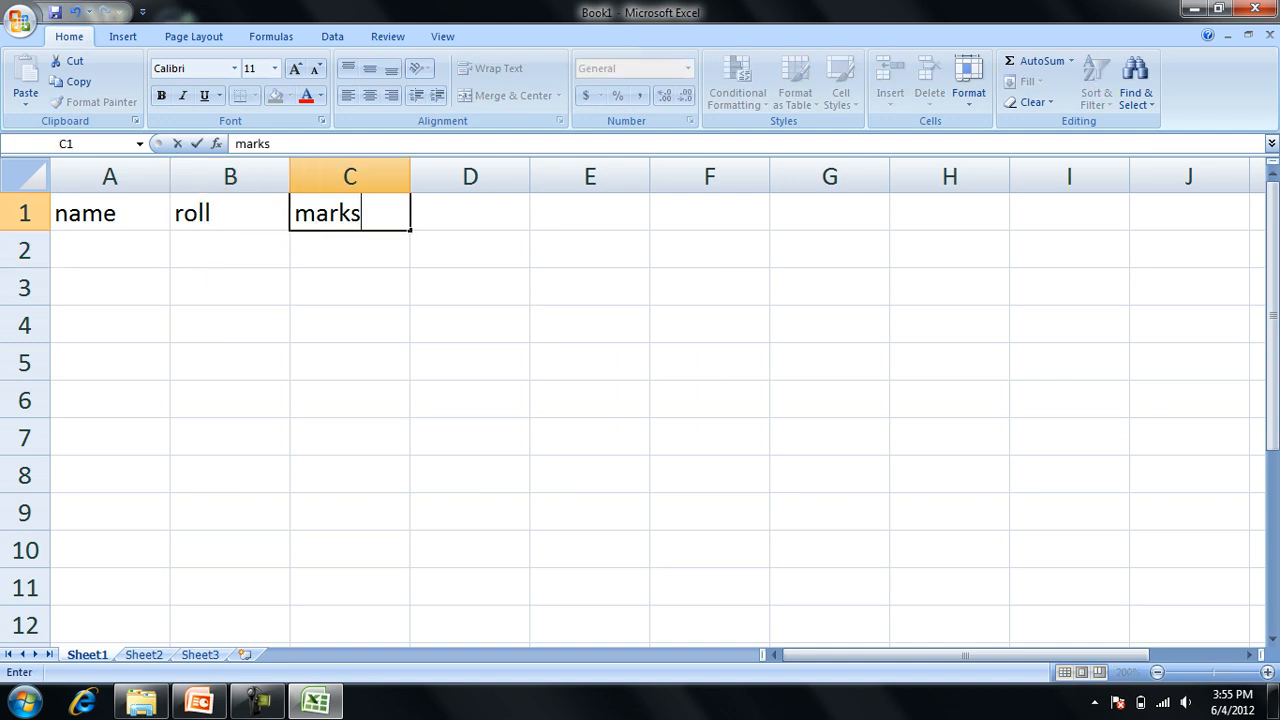
key(Tab)
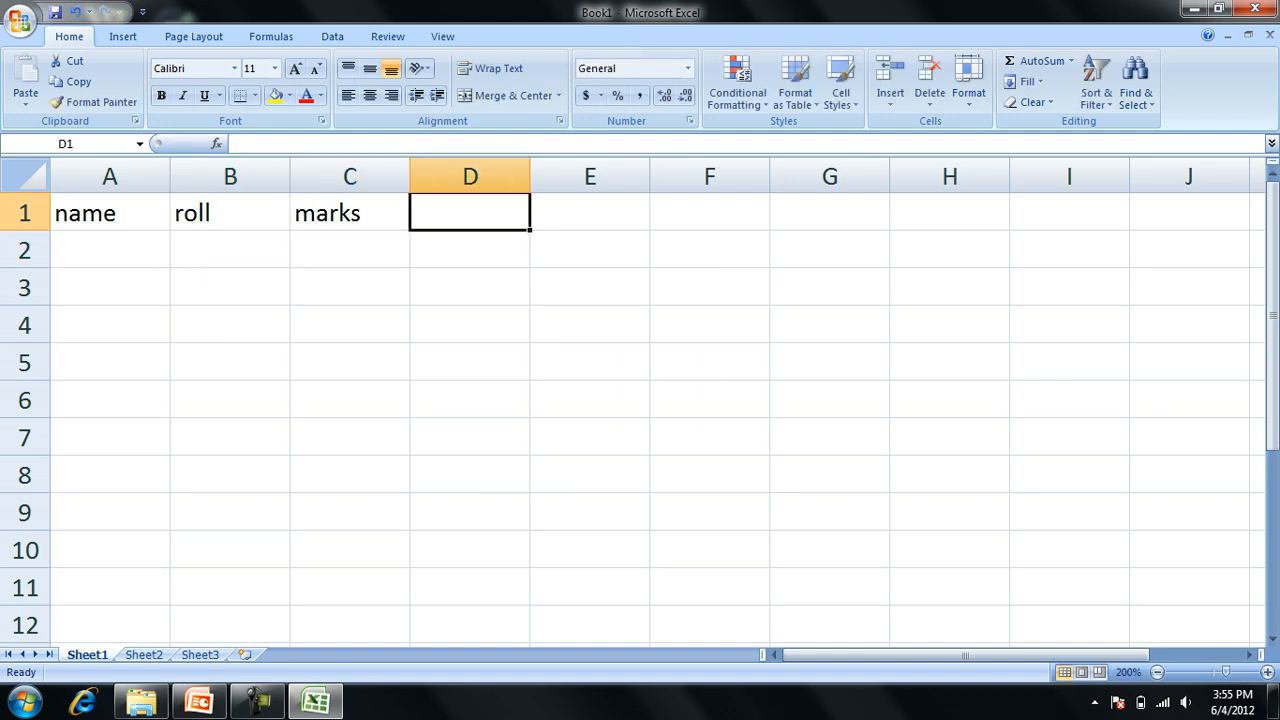
text(percentage)
key(Return)
Enter the names demo1 and demo2 in cells A2 and A3.
key(Left)
key(Left)
key(Left)
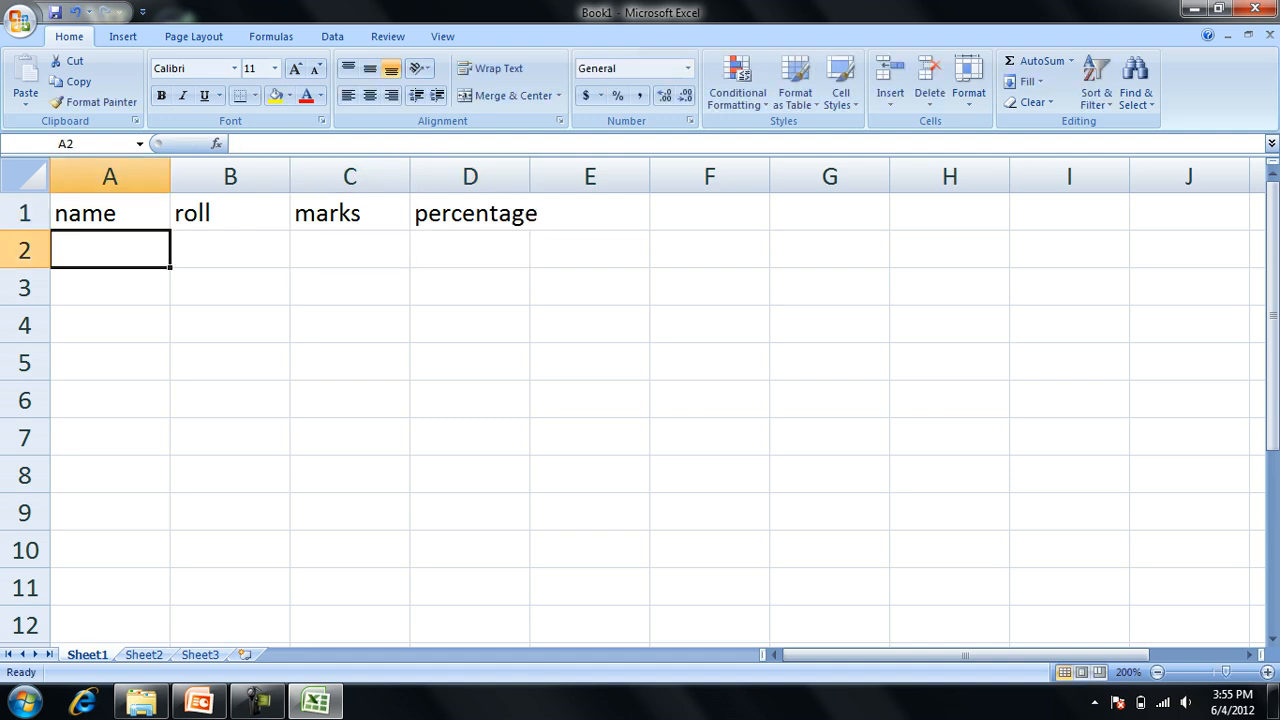
text(demo1)
key(Return)
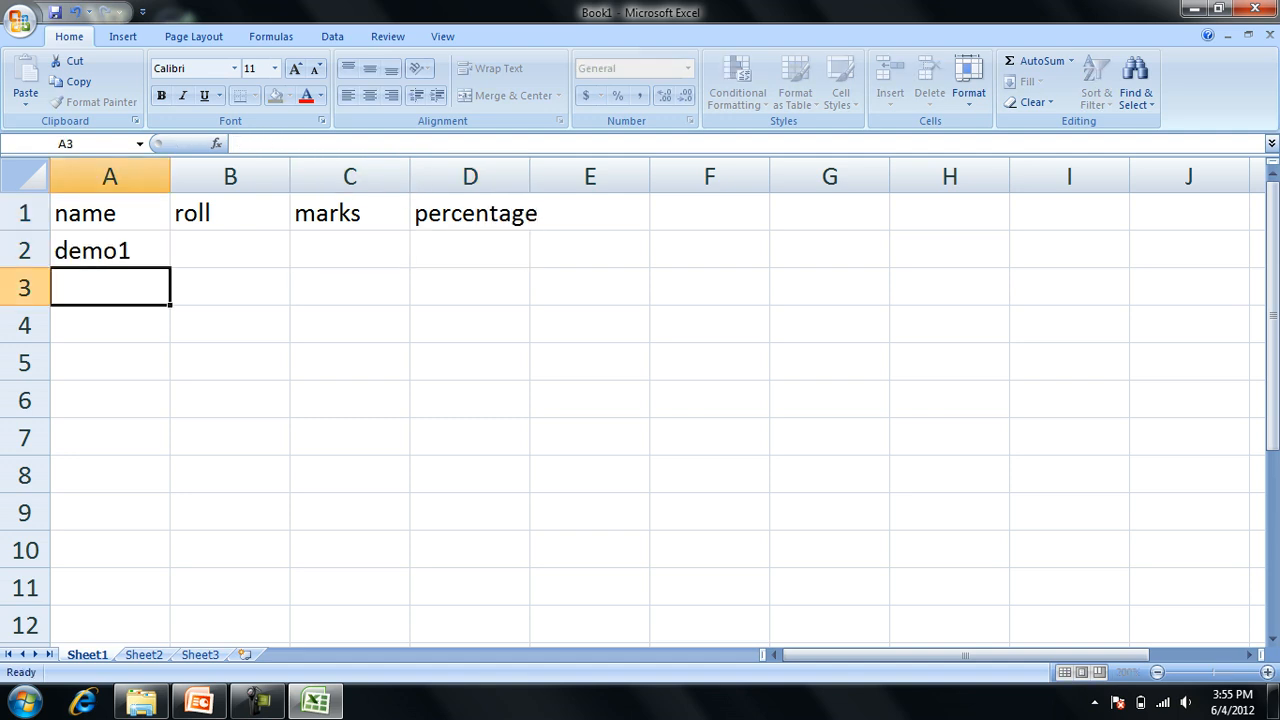
text(demo2)
key(Return)
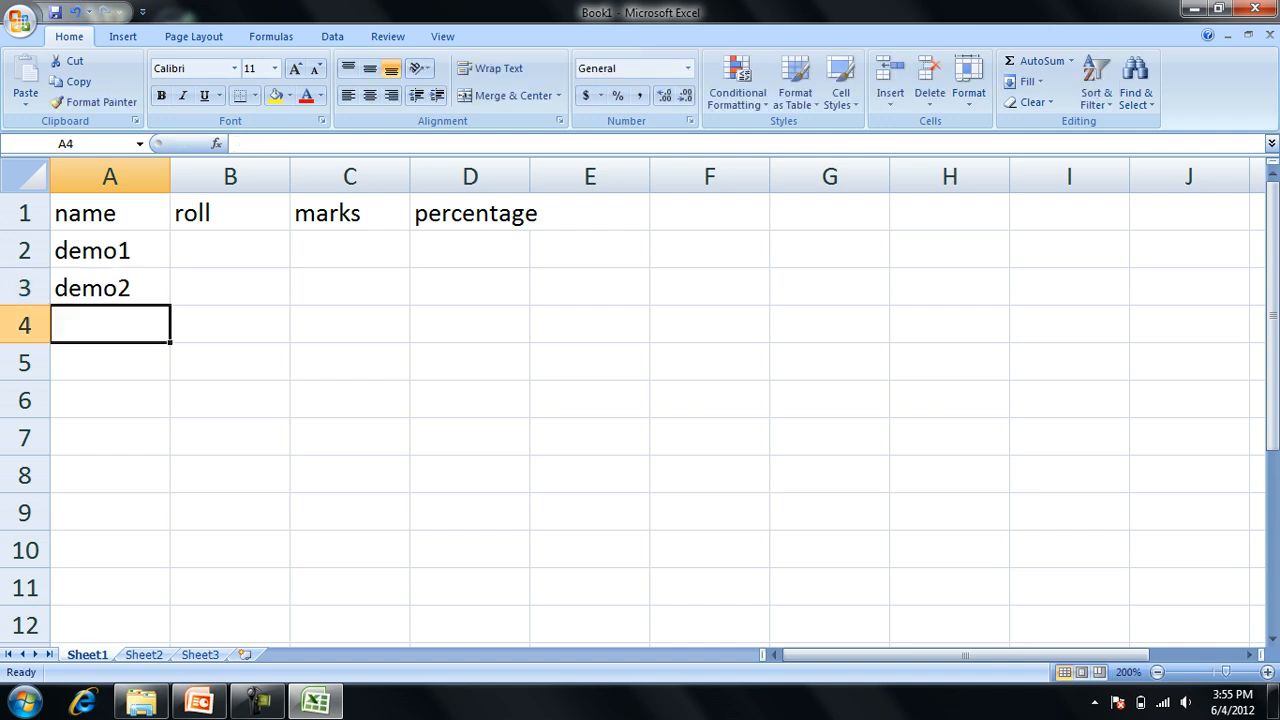
Enter the roll values 11 and 12 in cells B2 and B3.
key(Up)
key(Up)
key(Up)
key(Right)
key(Down)
text(11)
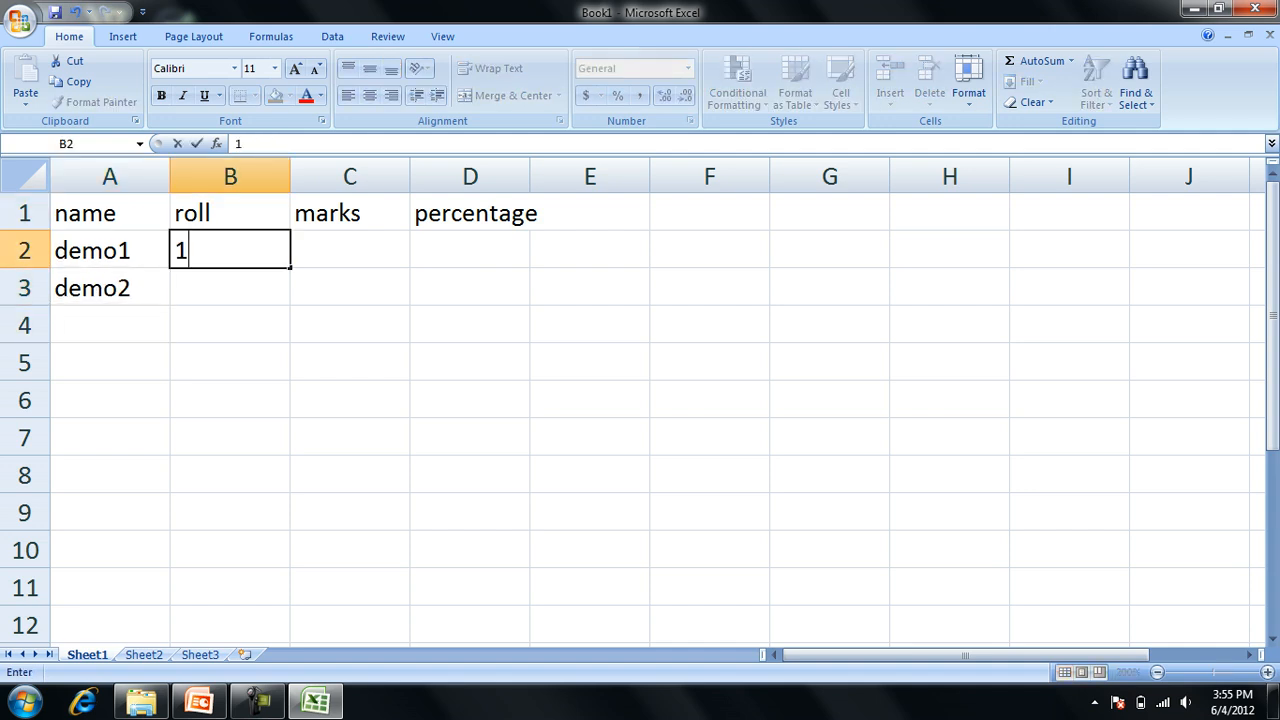
key(Up)
key(Down)
key(Down)
text(12)
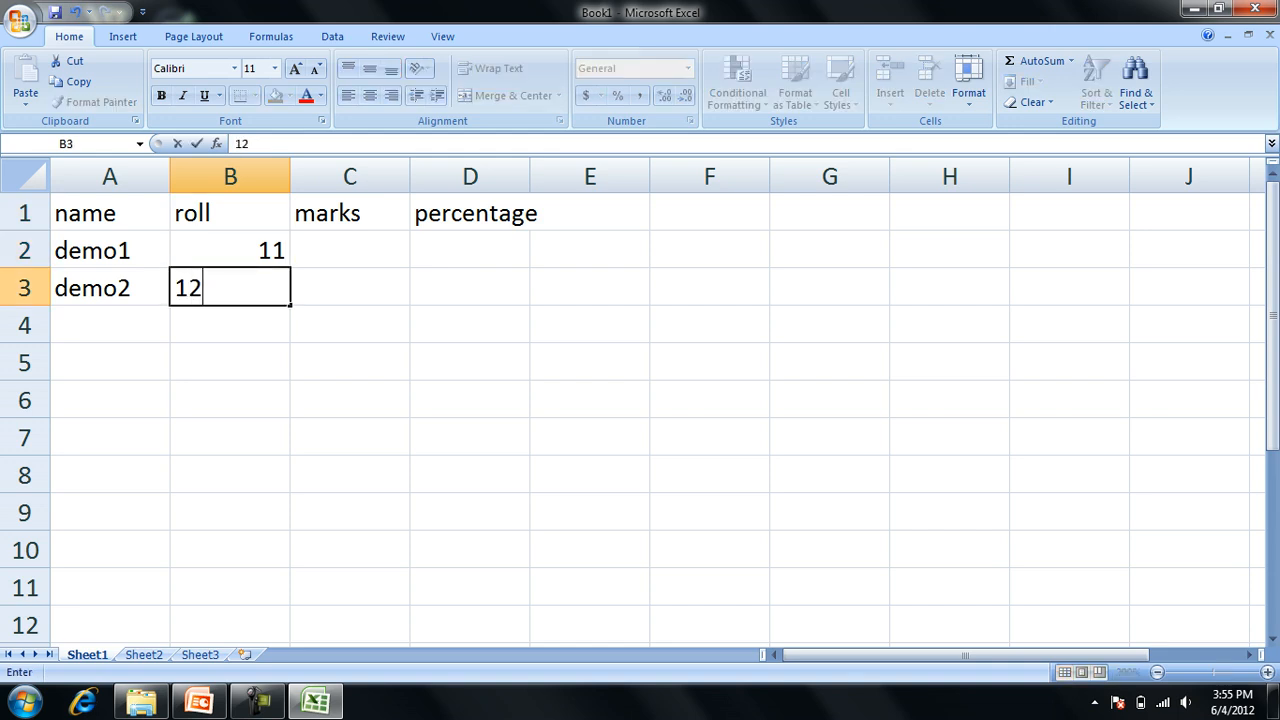
Enter the marks 13 and 14 in cells C2 and C3.
key(Right)
key(Up)
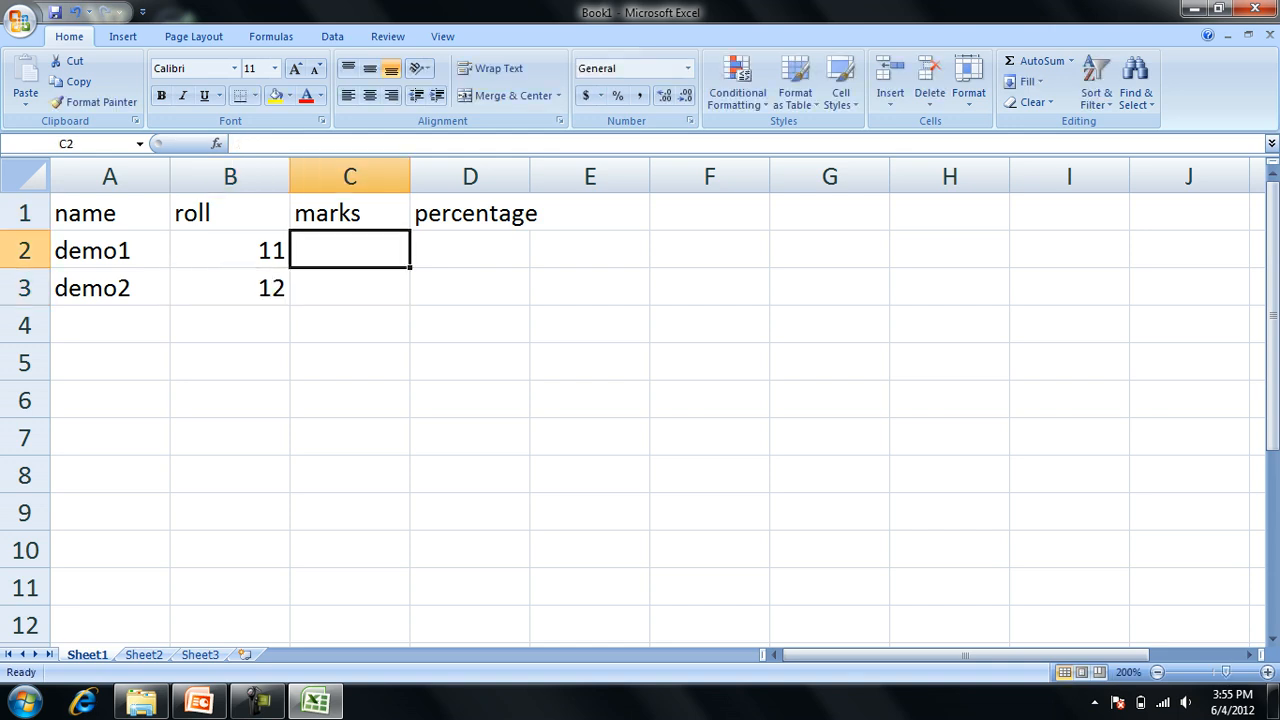
text(13)
key(Down)
text(14)
Enter the formula =C2/2 in the percentage cell D2.
key(Right)
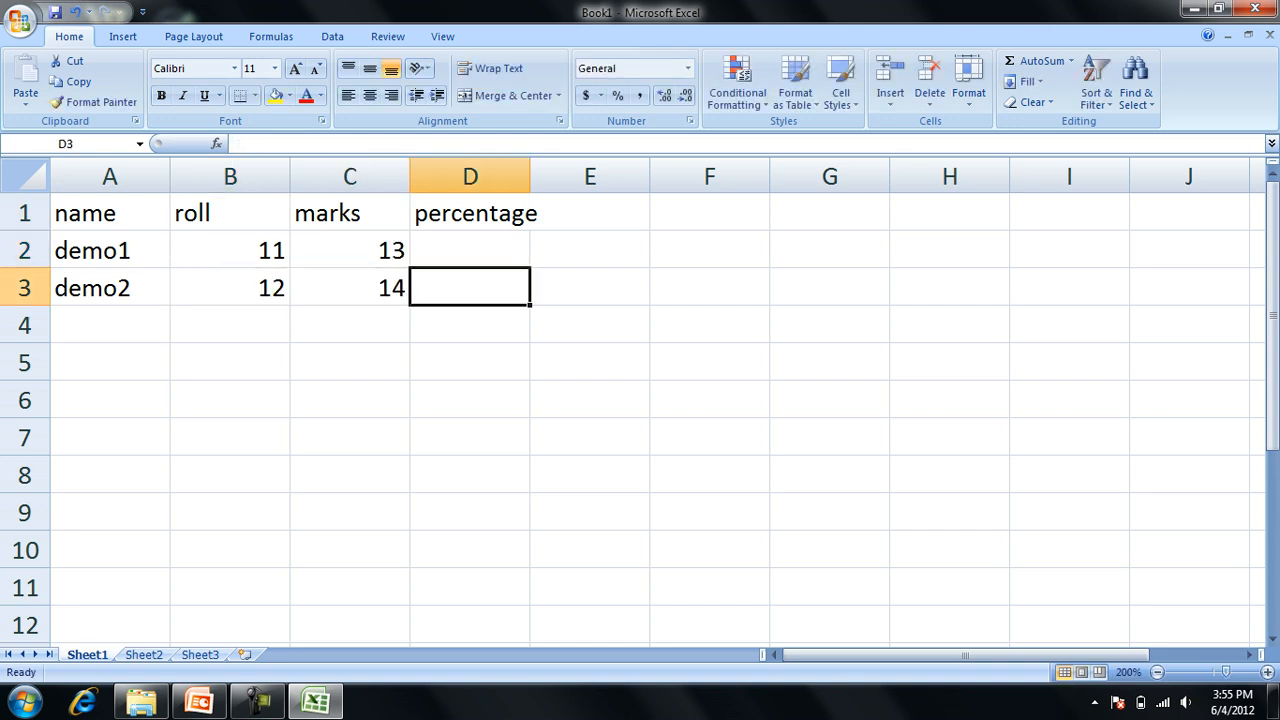
key(Up)
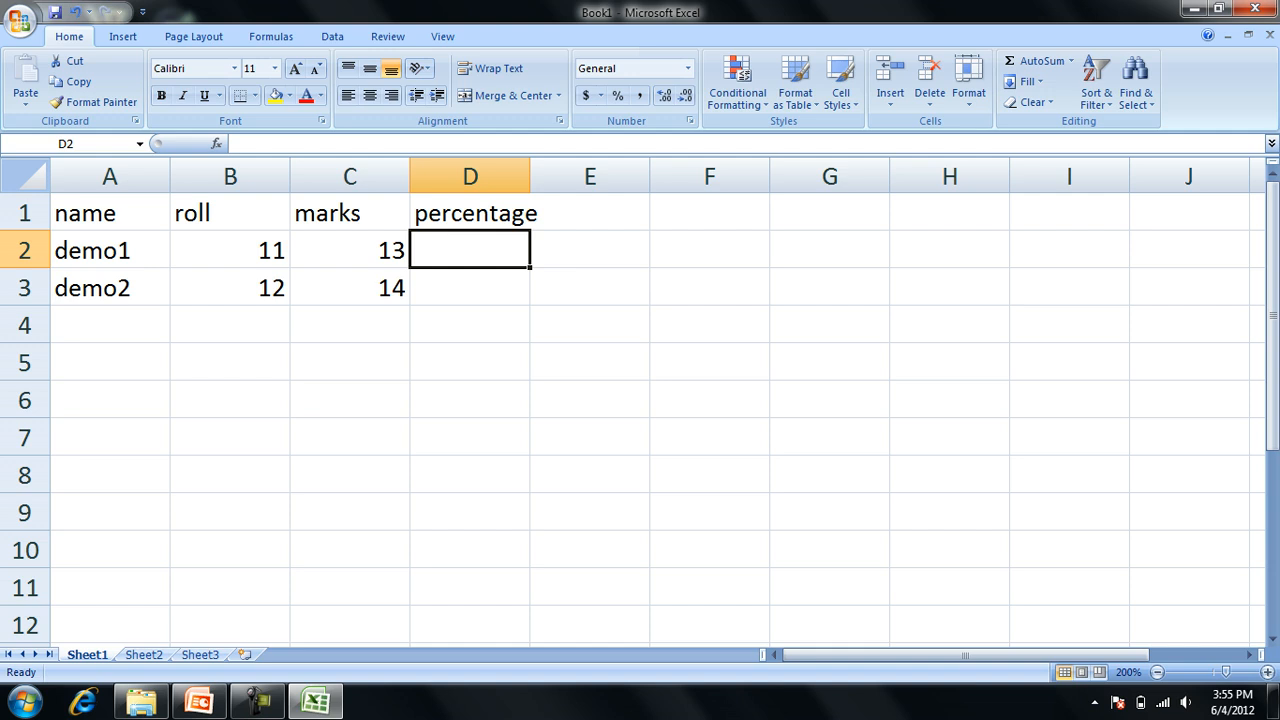
key(Down)
key(Up)
text(=)
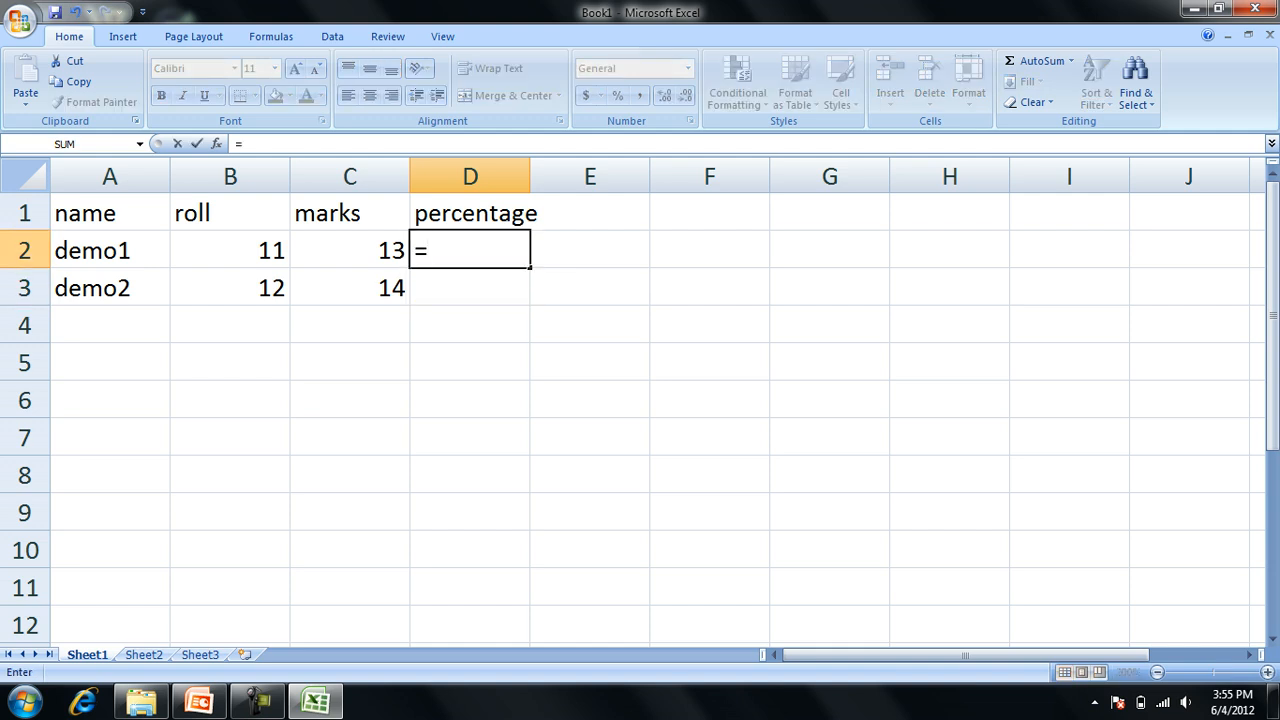
key(Left)
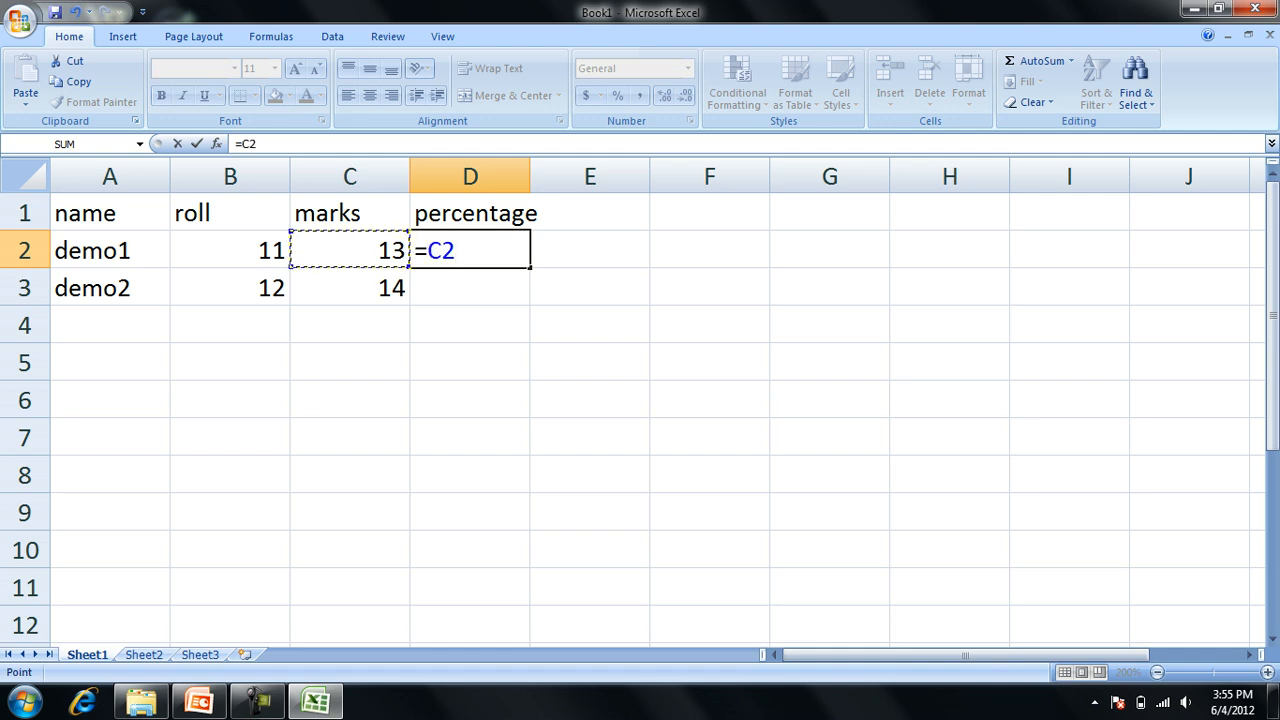
text(/2)
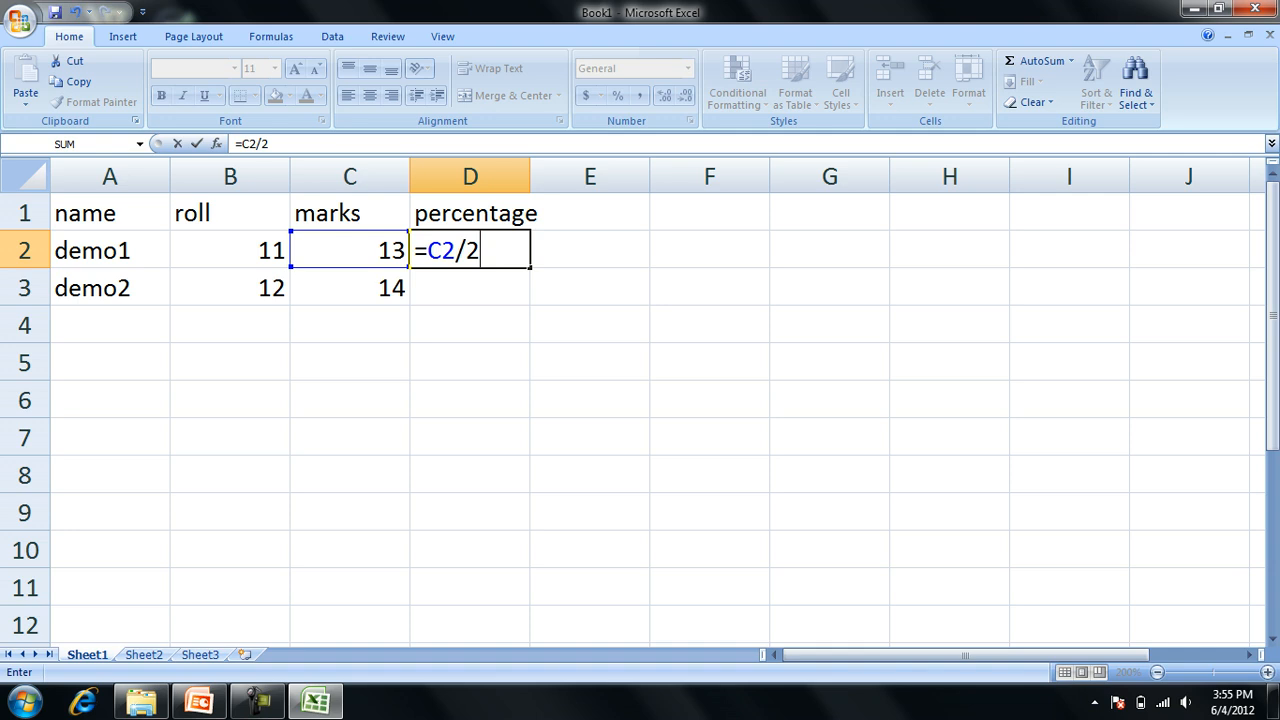
key(Return)
Fill the percentage formula down to D3, and extend the two data rows as a series through row 10.
key(Up)
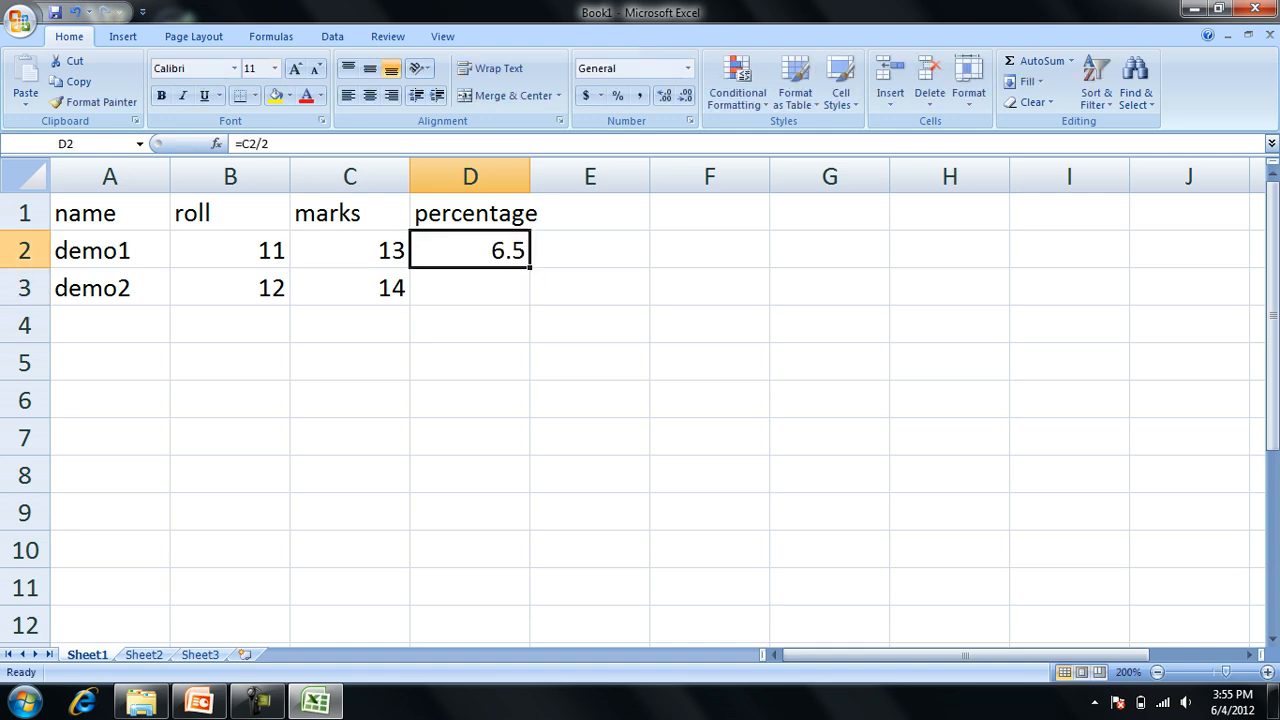
key(shift+Down)
key(ctrl+d)
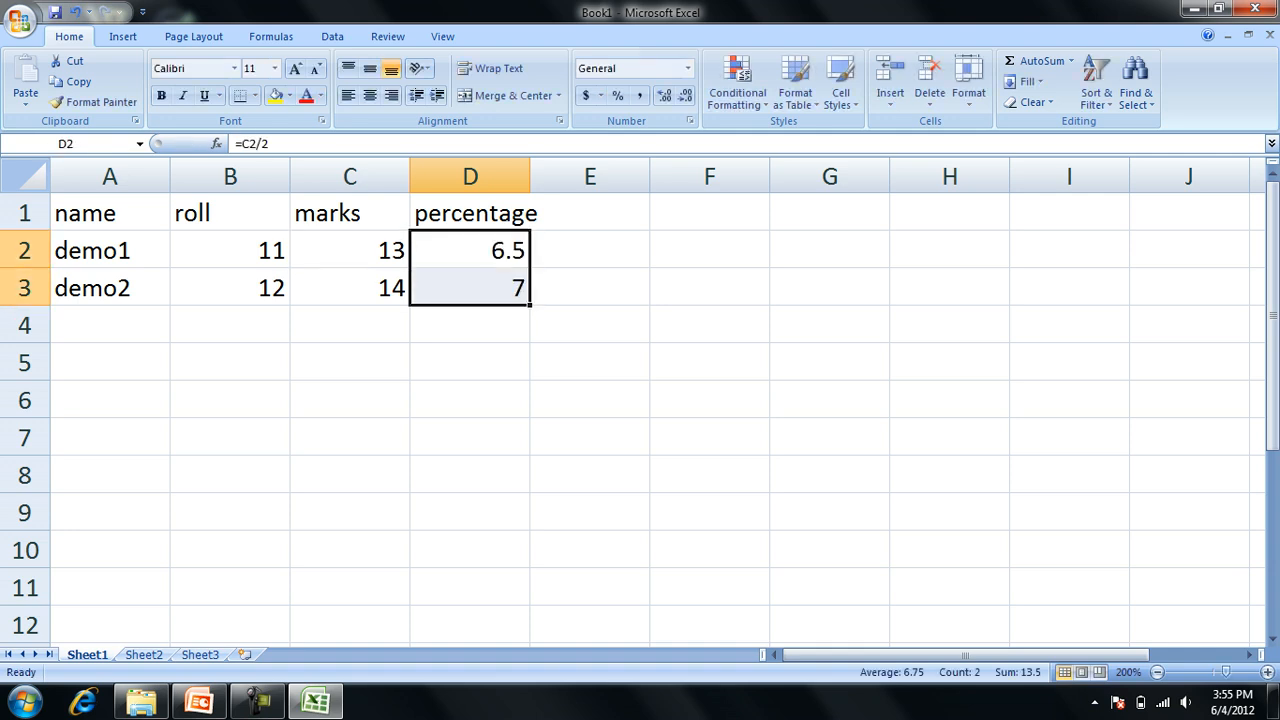
drag(110, 250, 540, 570)
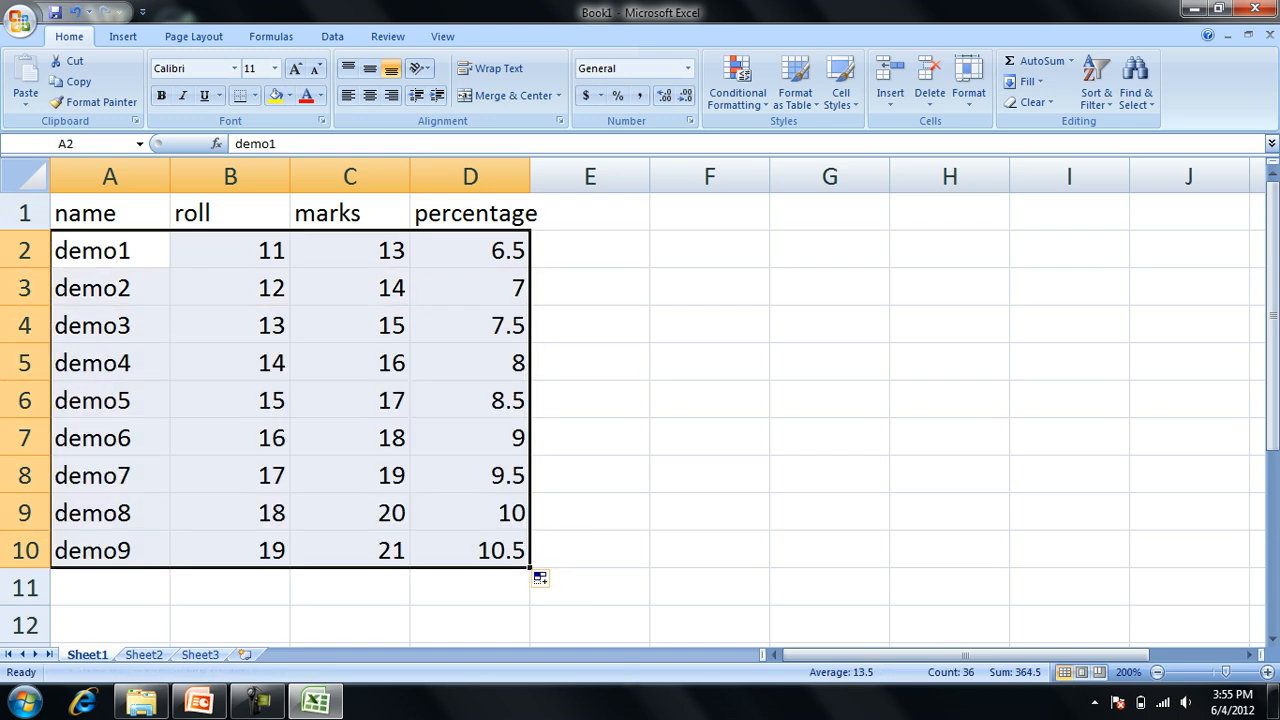
Centre the contents of the whole table A1:D10 horizontally and apply All Borders to it.
key(ctrl+a)
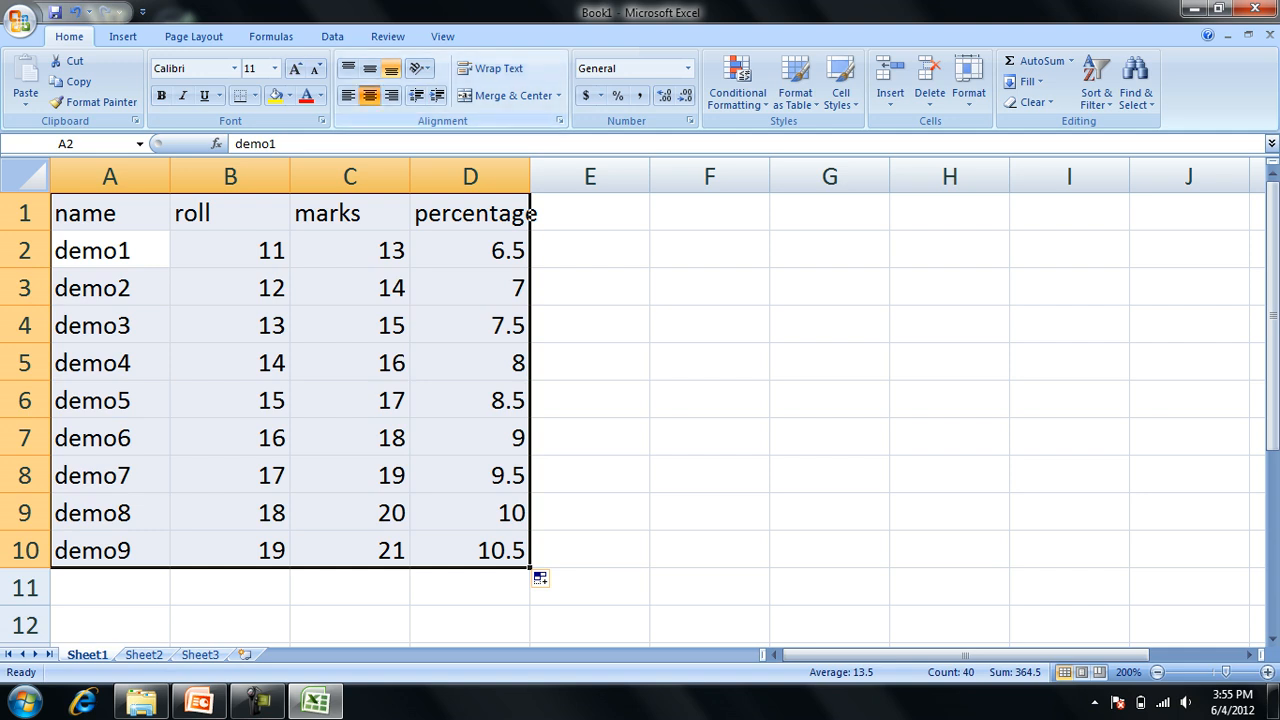
click(369, 95)
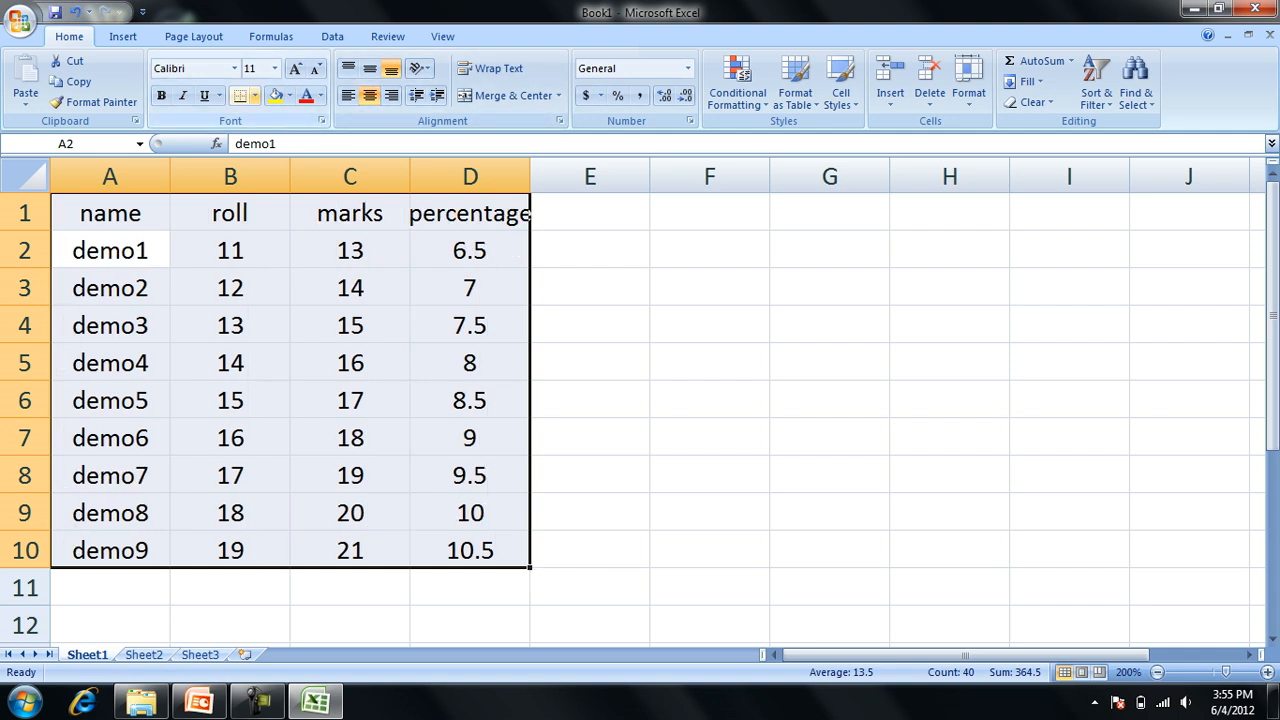
click(255, 95)
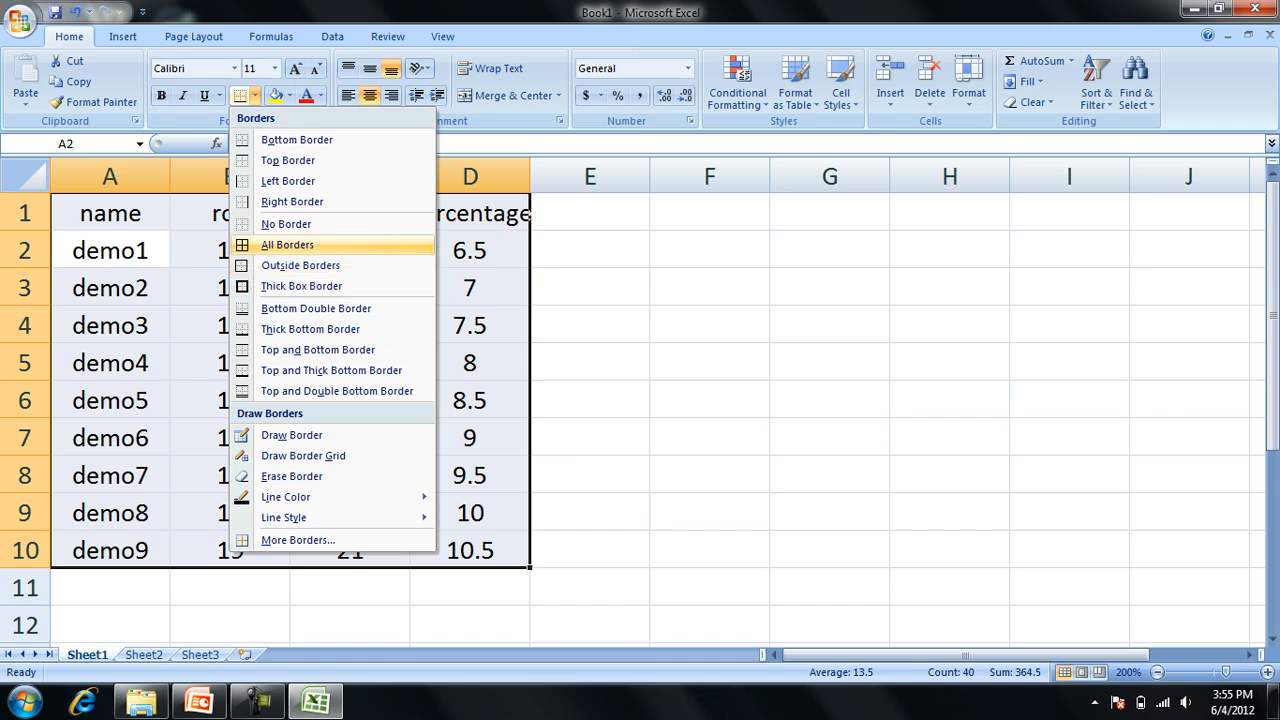
click(287, 245)
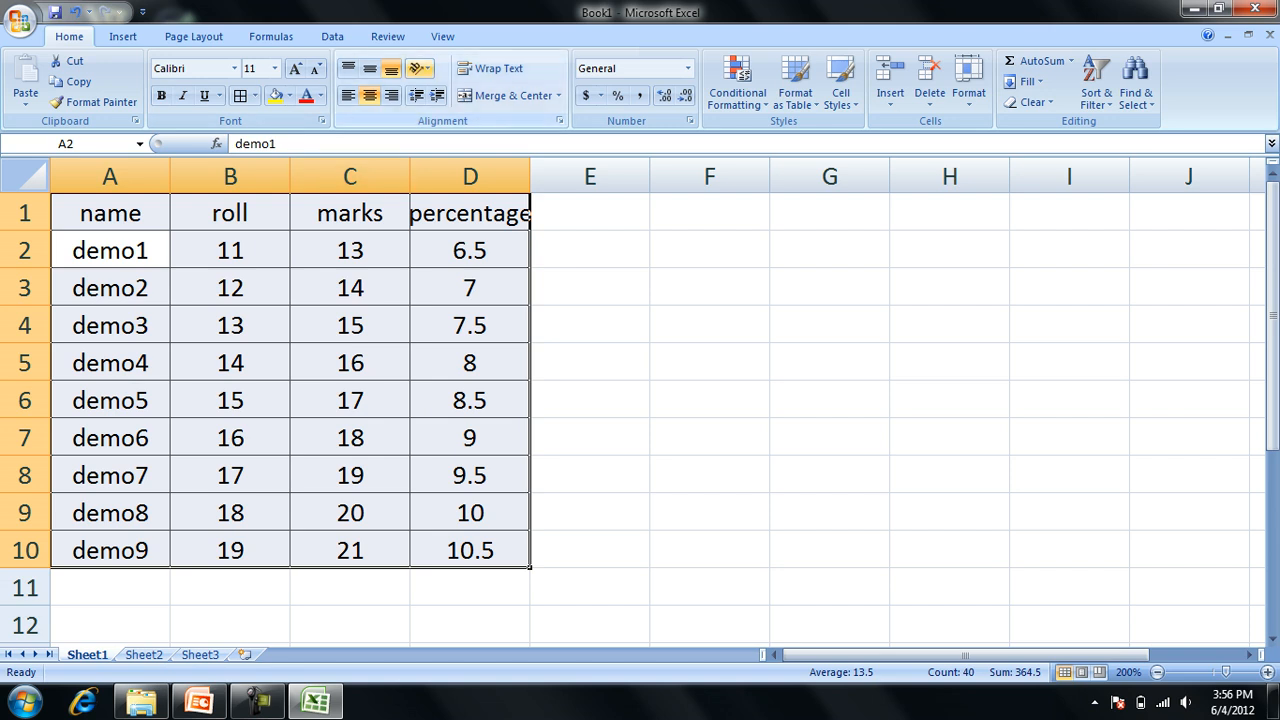
Try the Angle Counterclockwise and Angle Clockwise text orientations on the table.
click(420, 68)
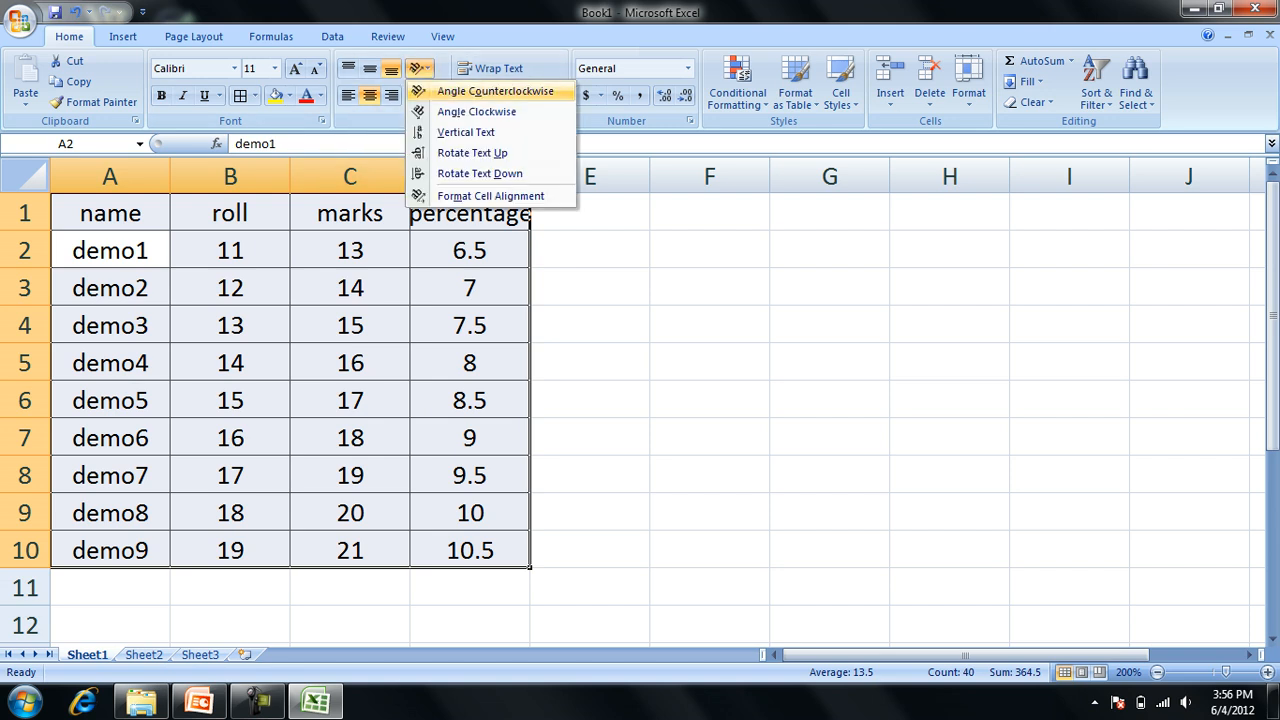
click(495, 91)
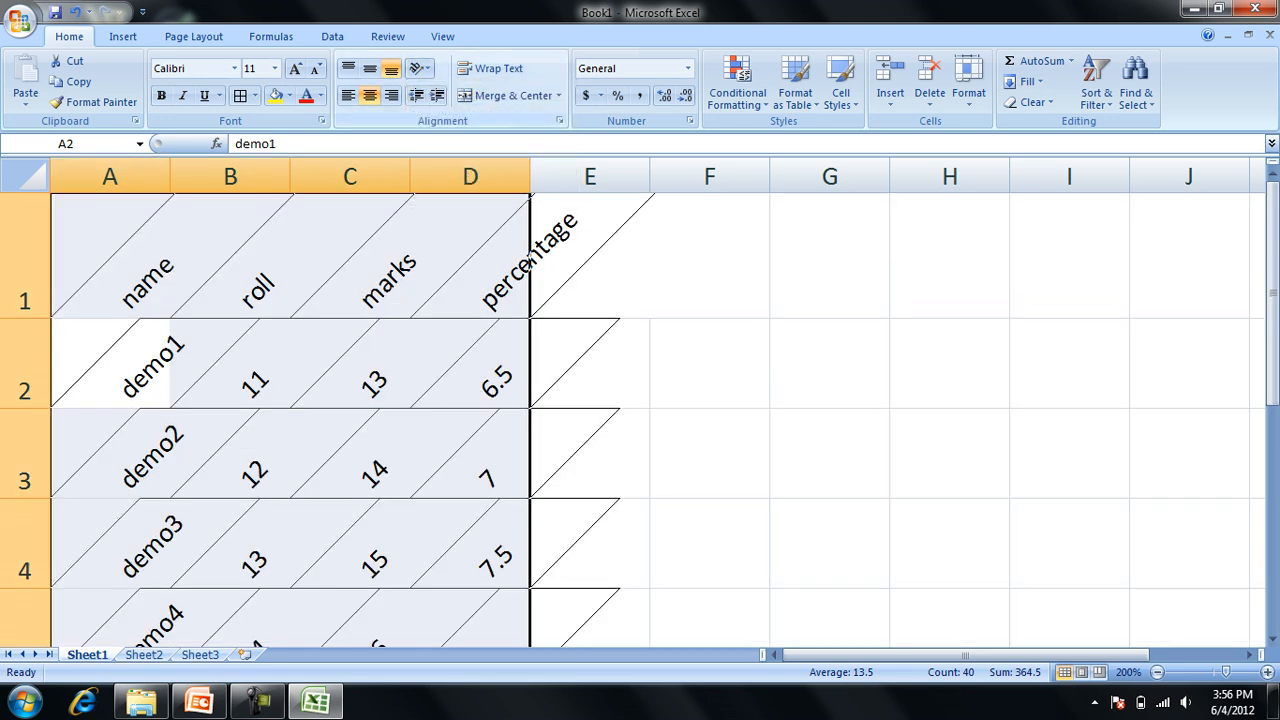
click(420, 68)
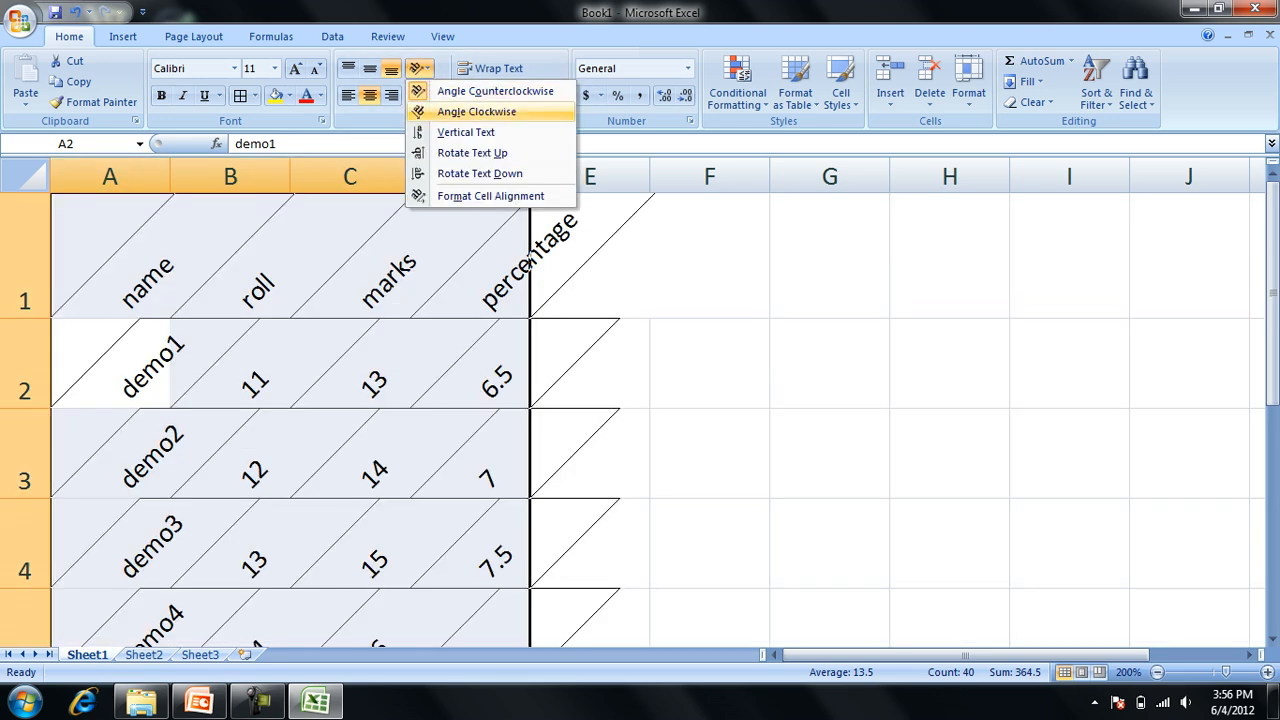
click(480, 112)
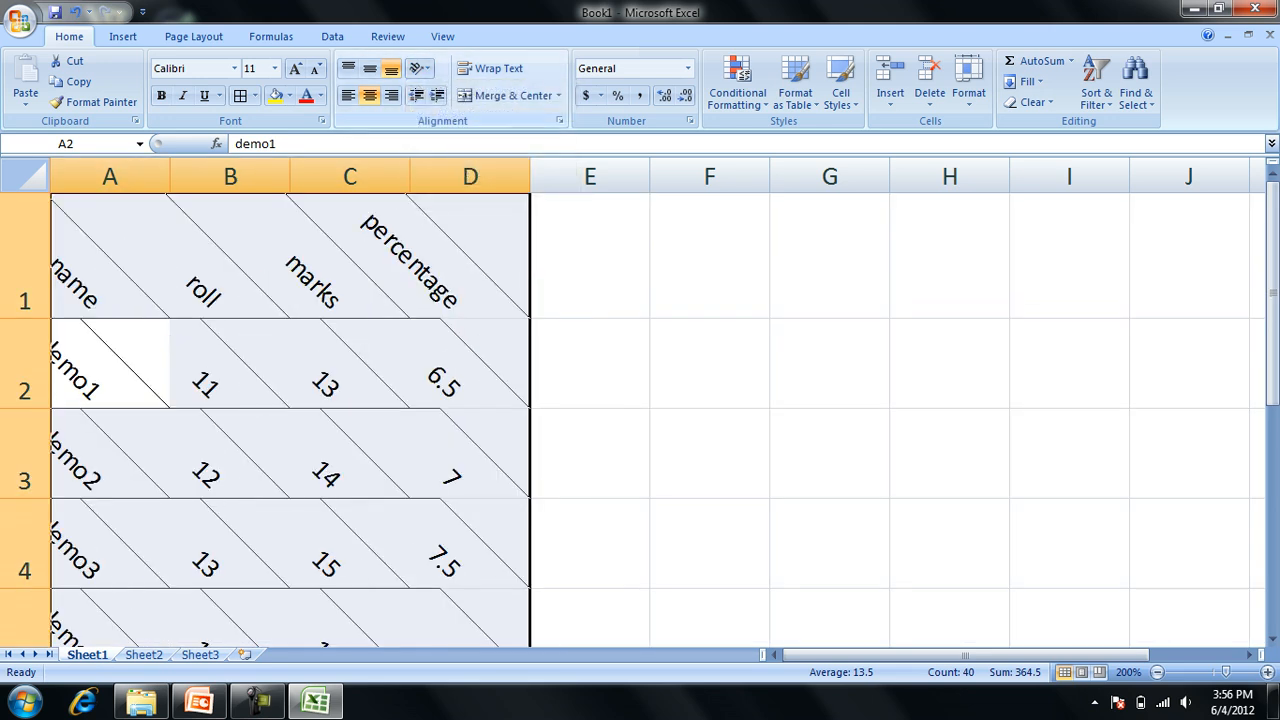
Try the Vertical Text, Rotate Text Up and Rotate Text Down orientations on the table.
click(420, 68)
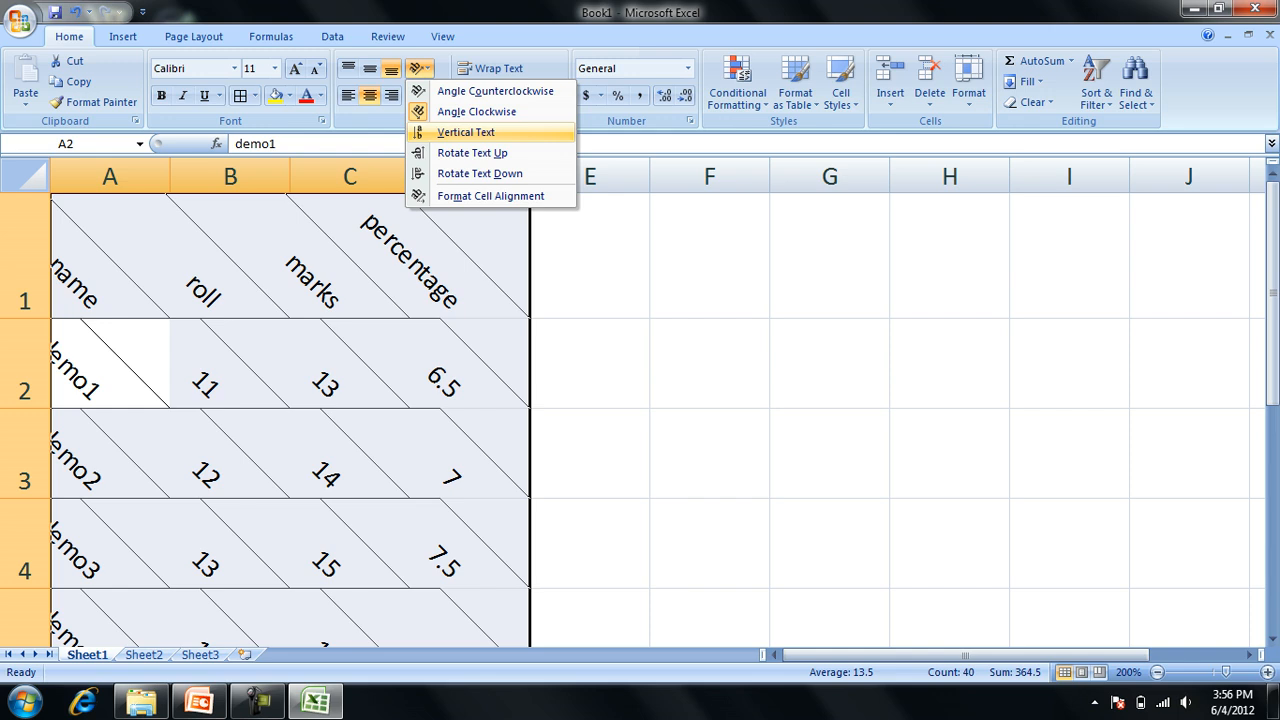
click(466, 132)
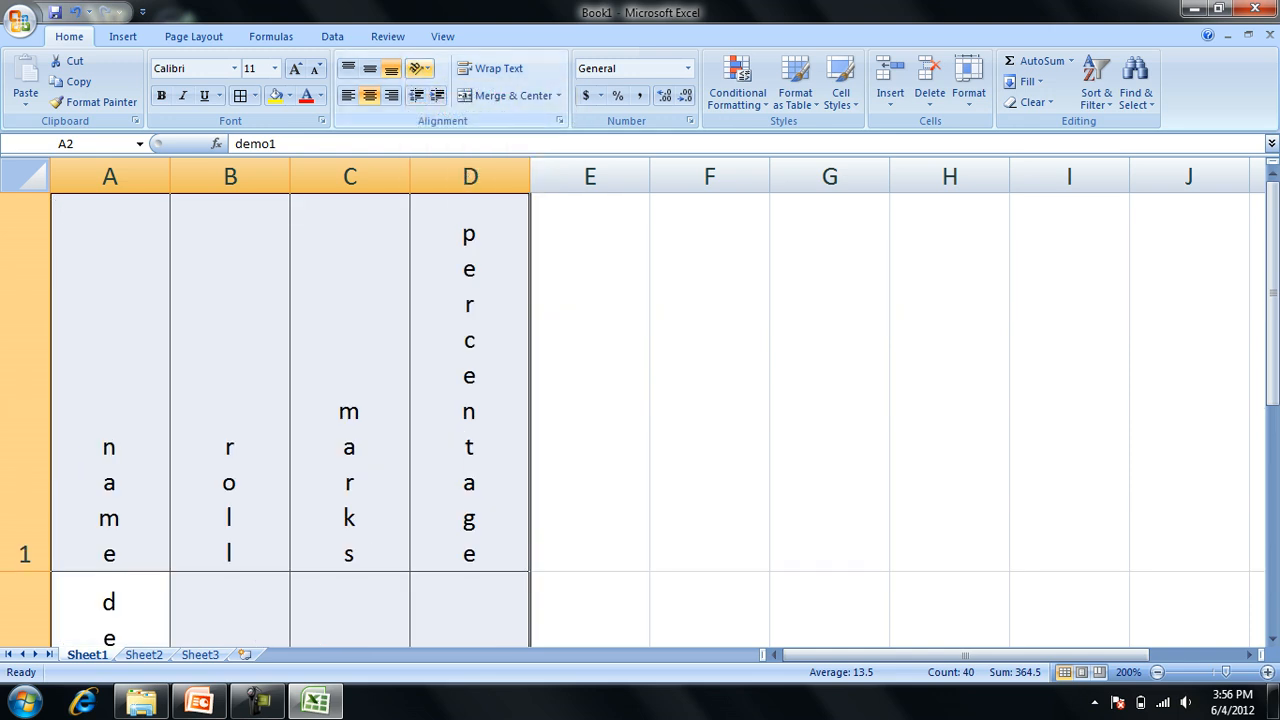
click(420, 68)
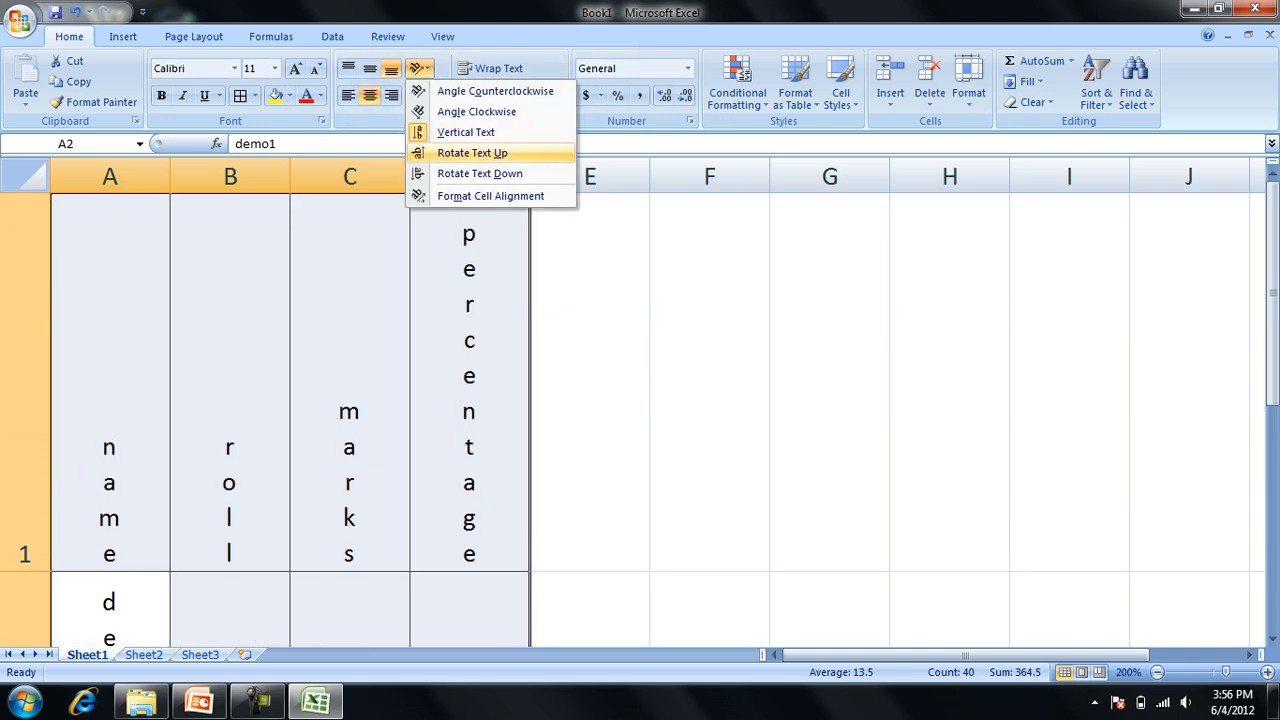
click(472, 153)
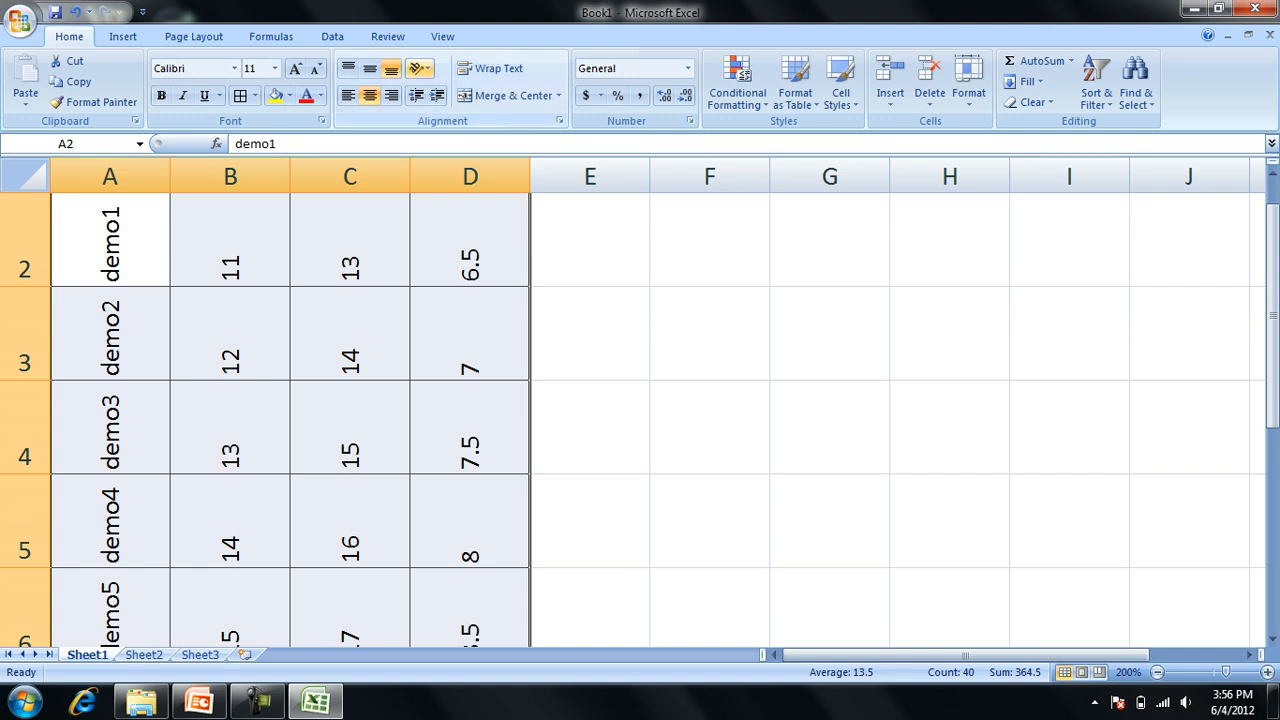
click(420, 68)
click(480, 173)
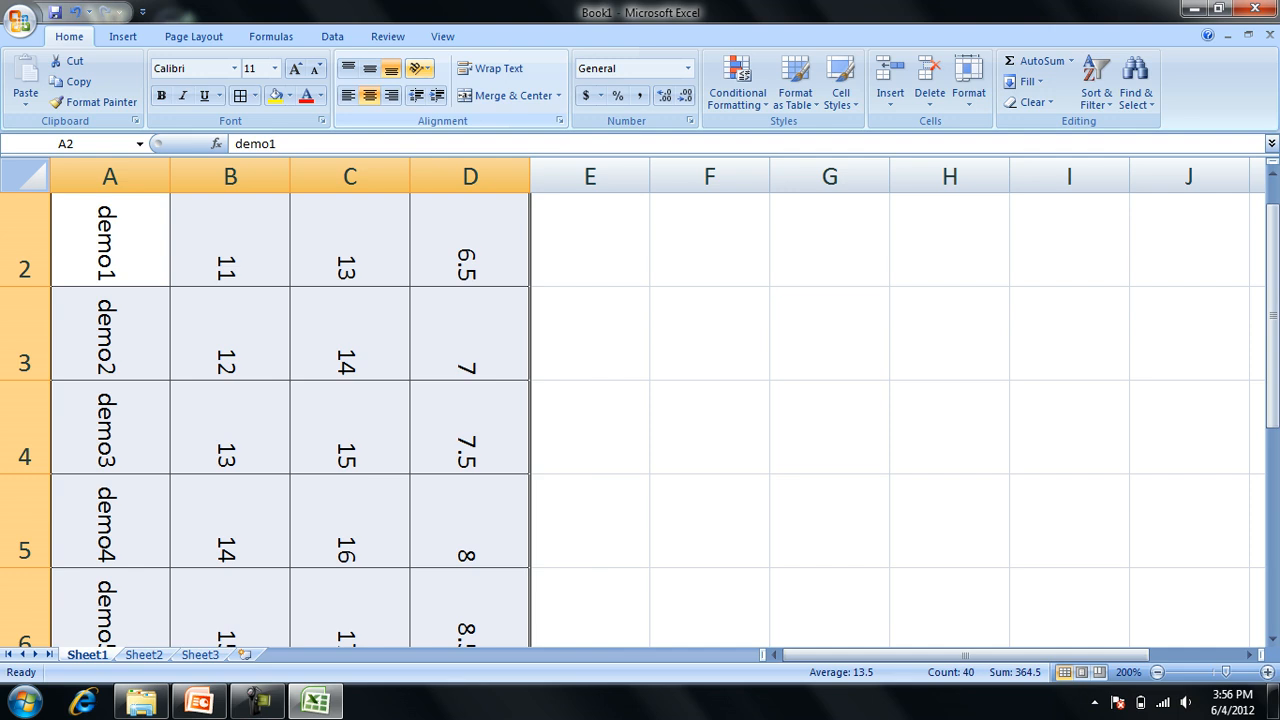
Give the table text a shallow upward custom angle through Format Cell Alignment, and turn on Wrap Text for the table.
click(420, 68)
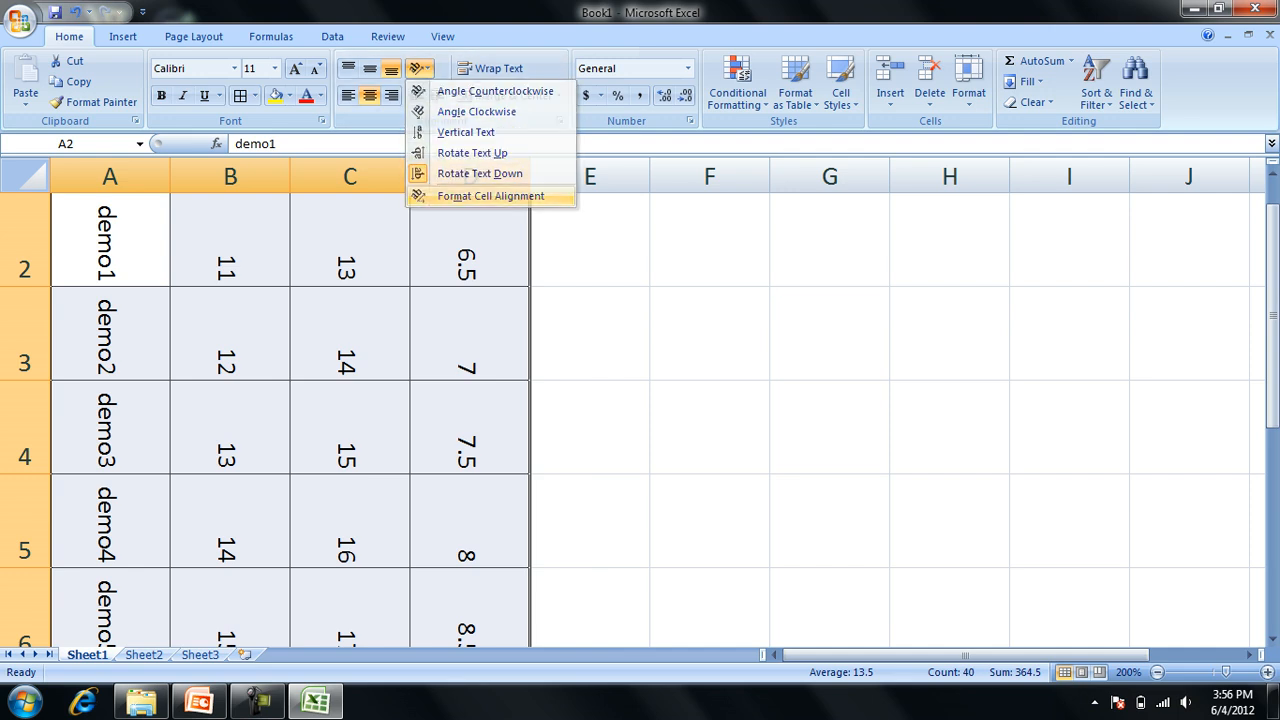
click(490, 196)
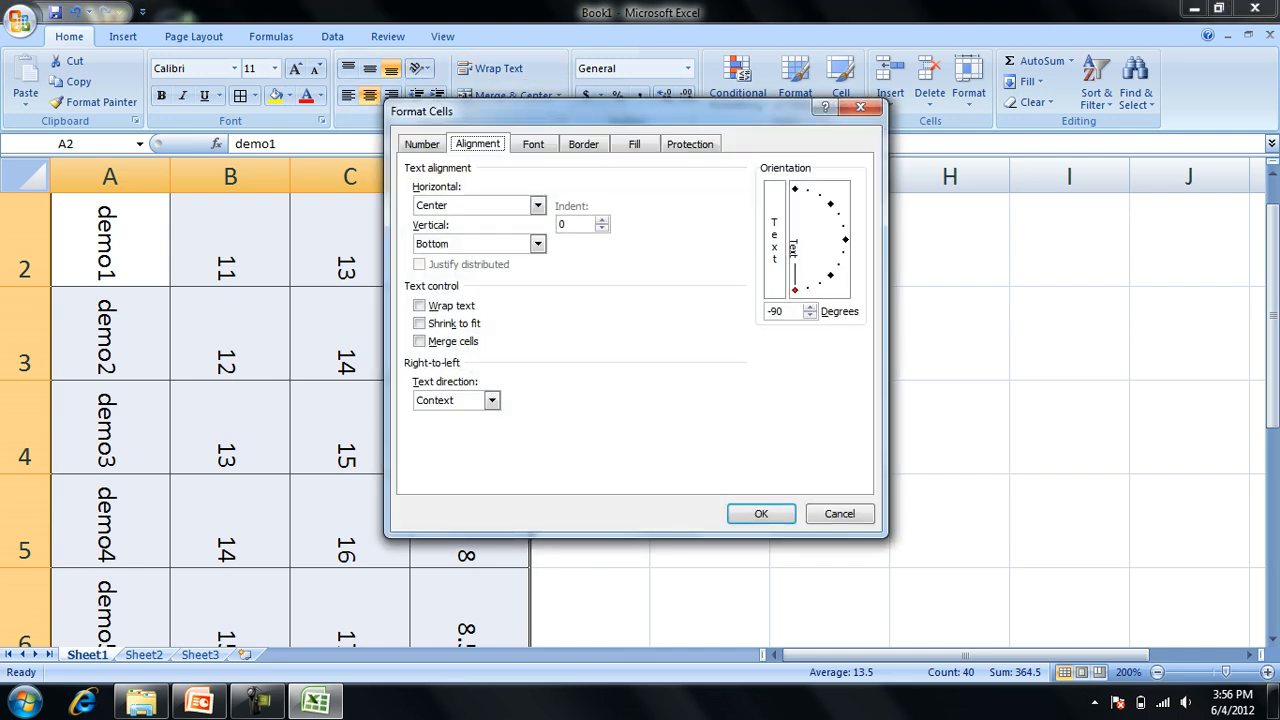
click(776, 311)
drag(795, 290, 840, 226)
click(781, 311)
key(Return)
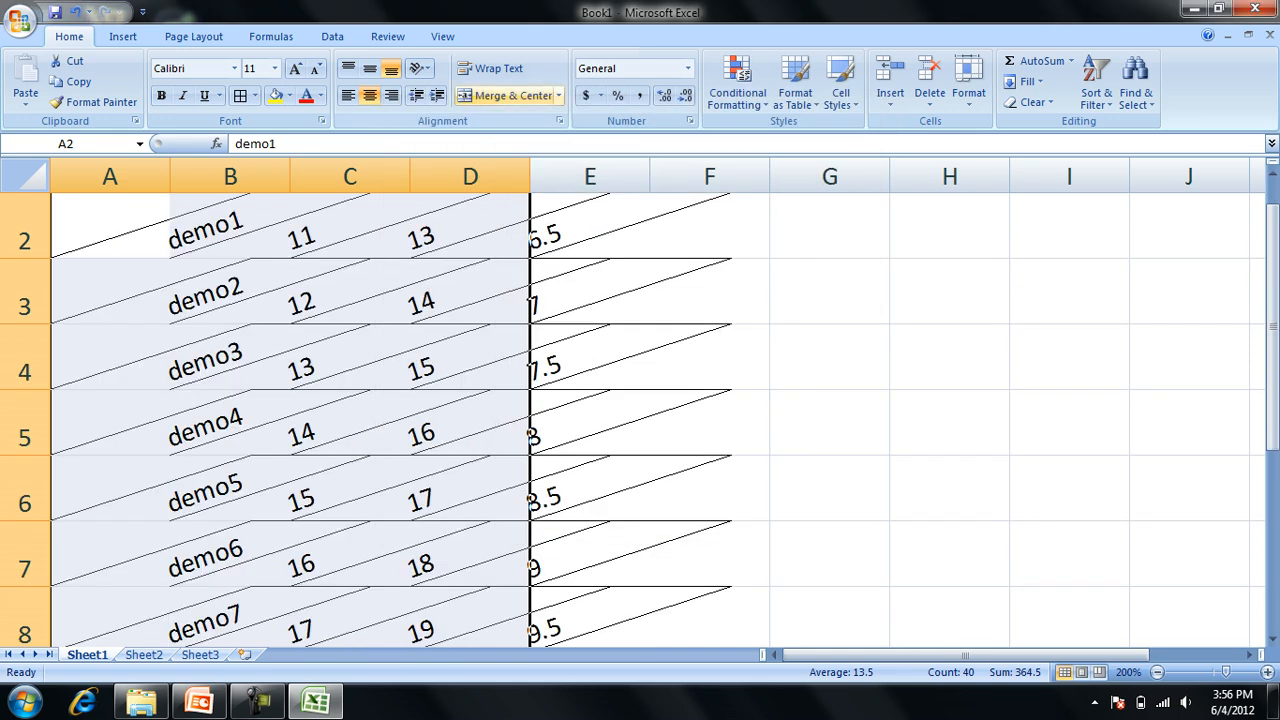
click(491, 69)
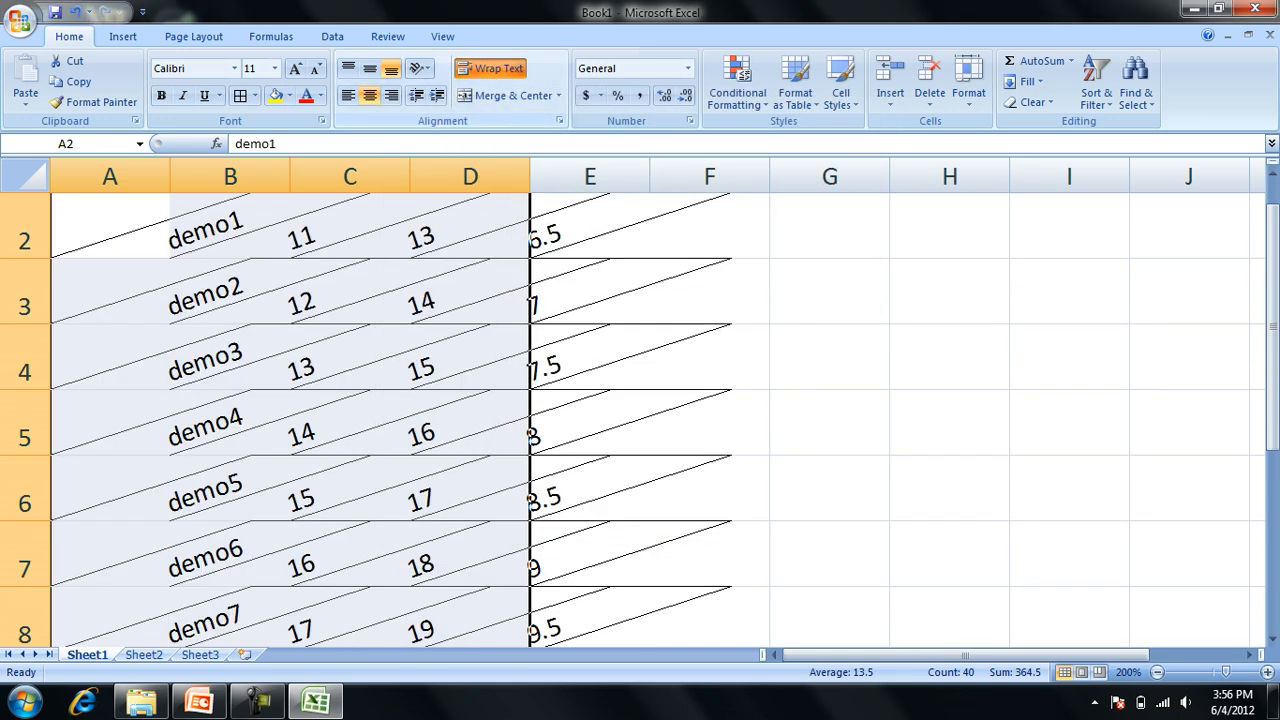
Try Merge & Center on the whole table A1:D10, and undo the merge.
click(505, 95)
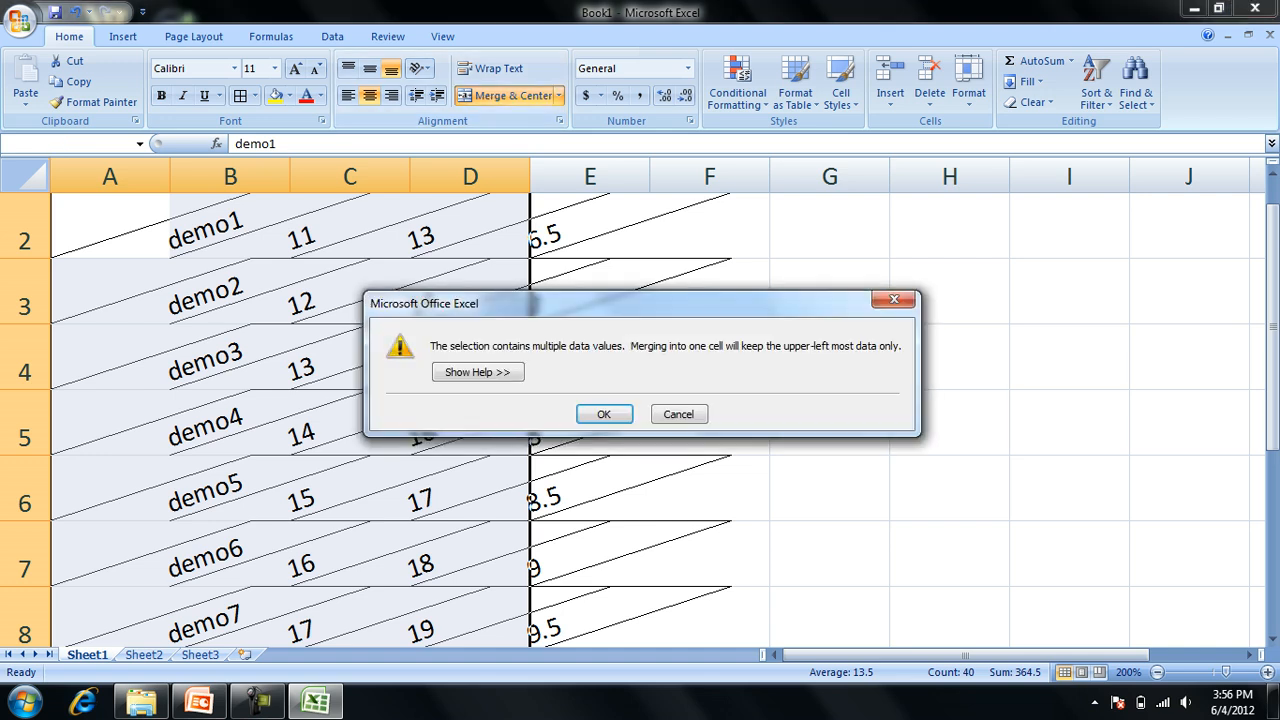
key(Return)
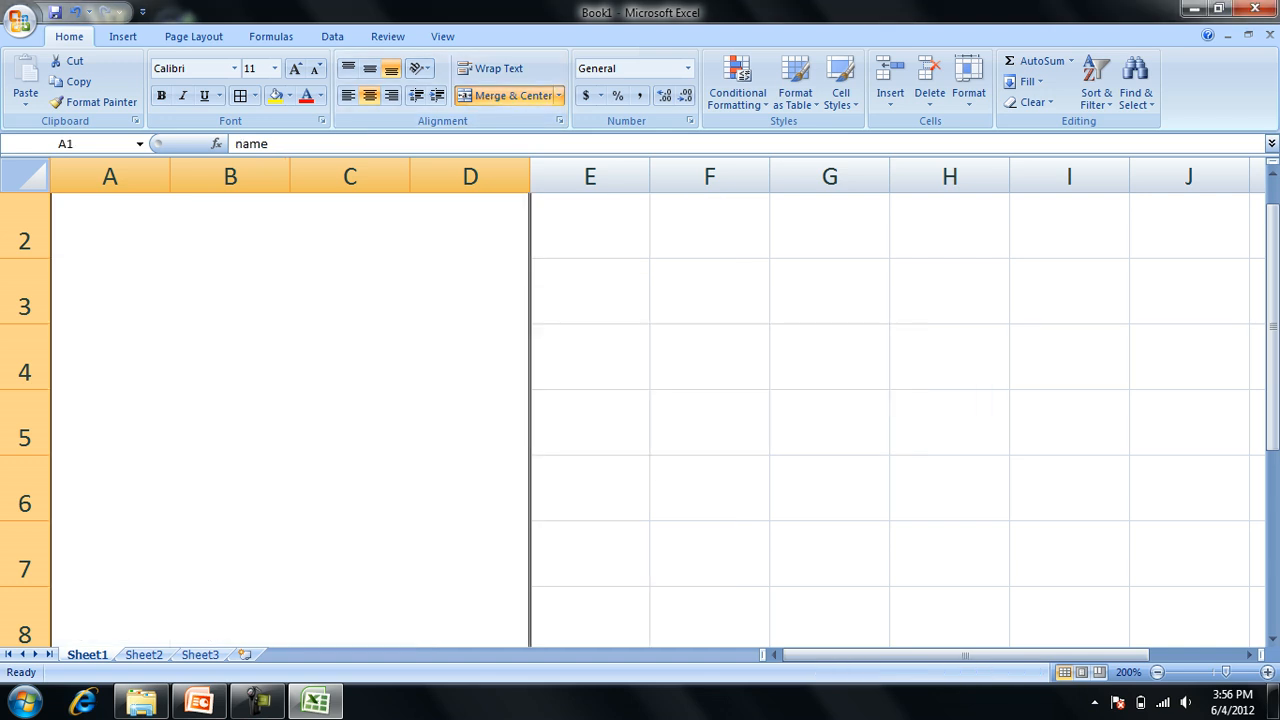
key(ctrl+z)
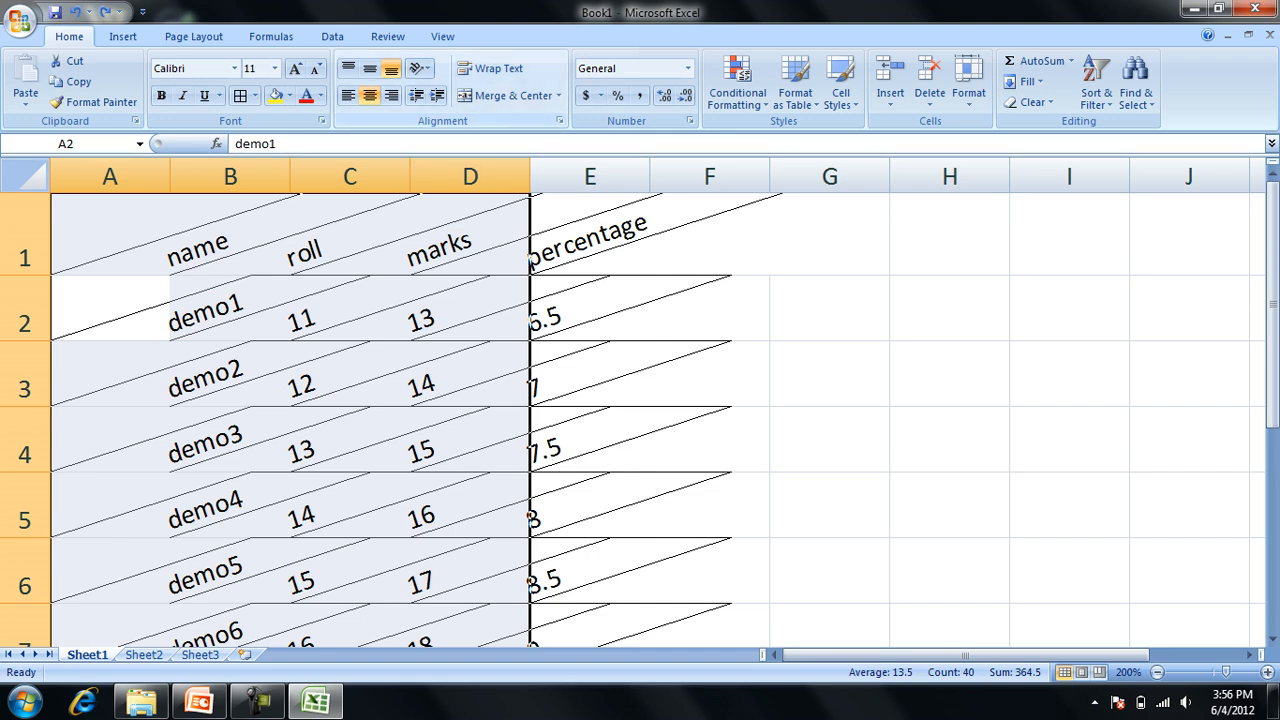
Step back through the undo history and redo only up to the filled, horizontally centred table, dropping the angled text and borders.
key(ctrl+z)
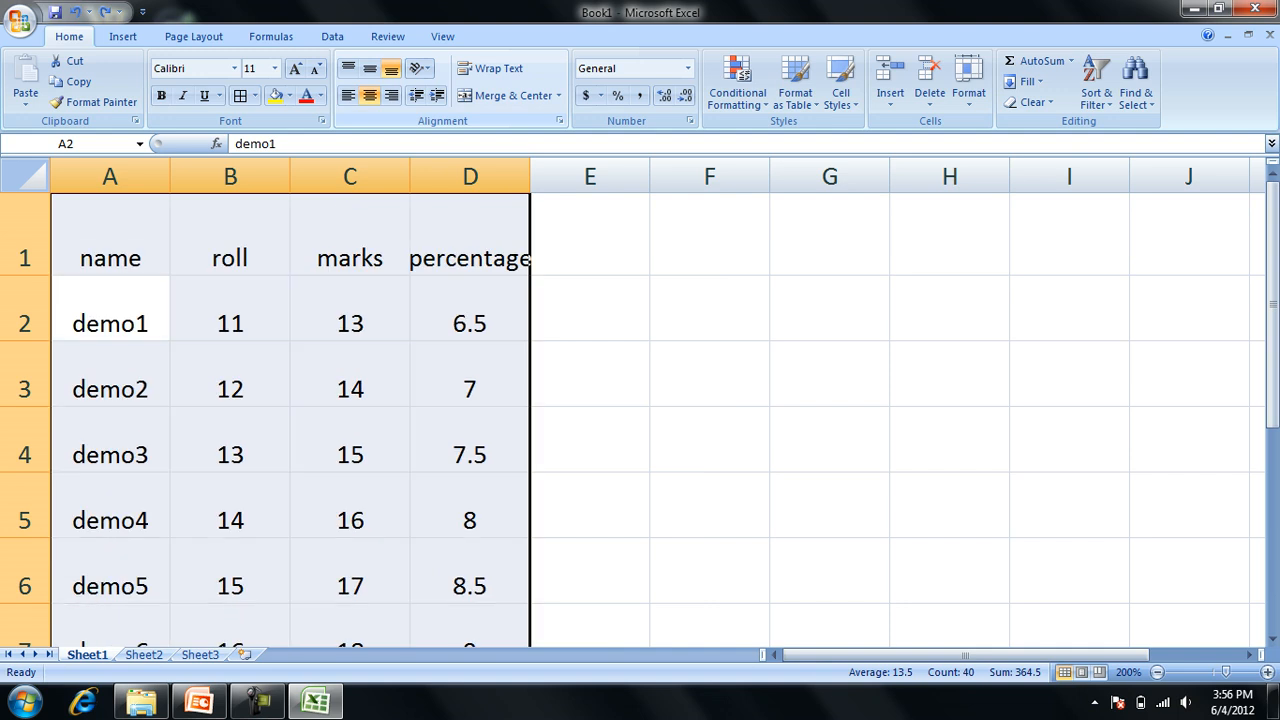
key(ctrl+z)
key(ctrl+z)
key(ctrl+z)
key(ctrl+z)
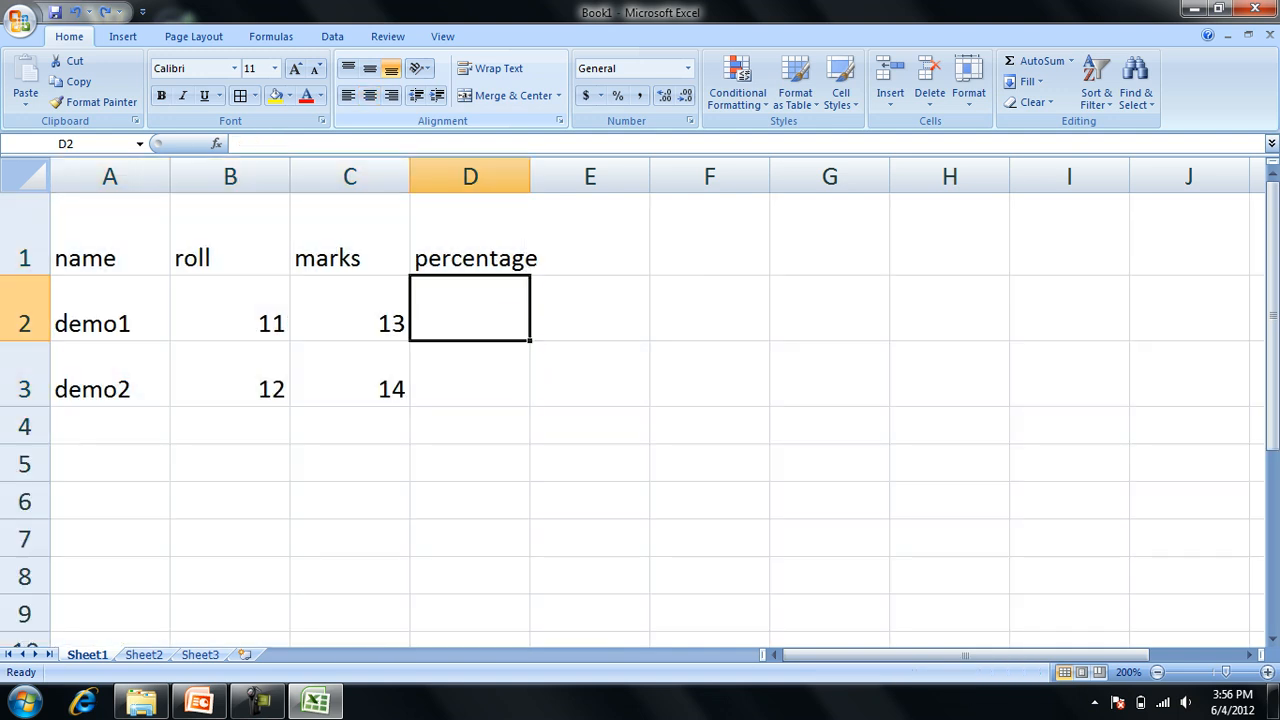
key(ctrl+y)
key(ctrl+y)
key(ctrl+y)
key(ctrl+y)
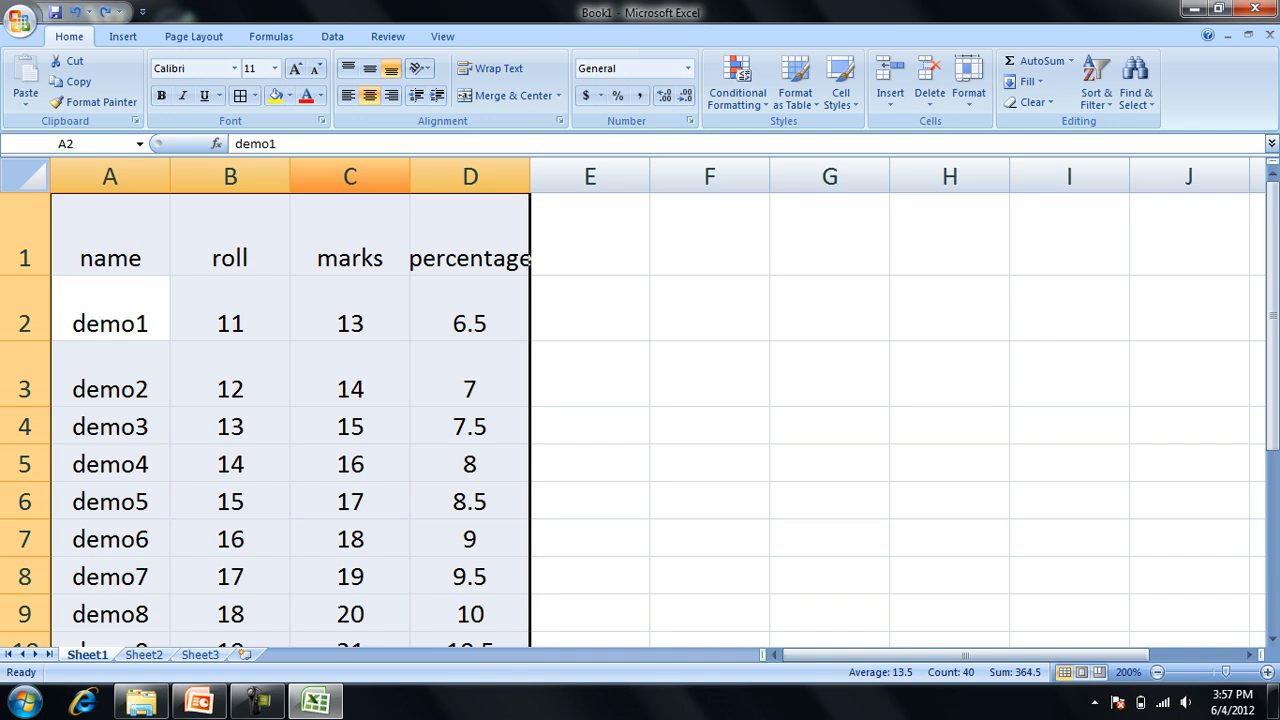
Apply All Borders to every cell of the worksheet.
key(ctrl+a)
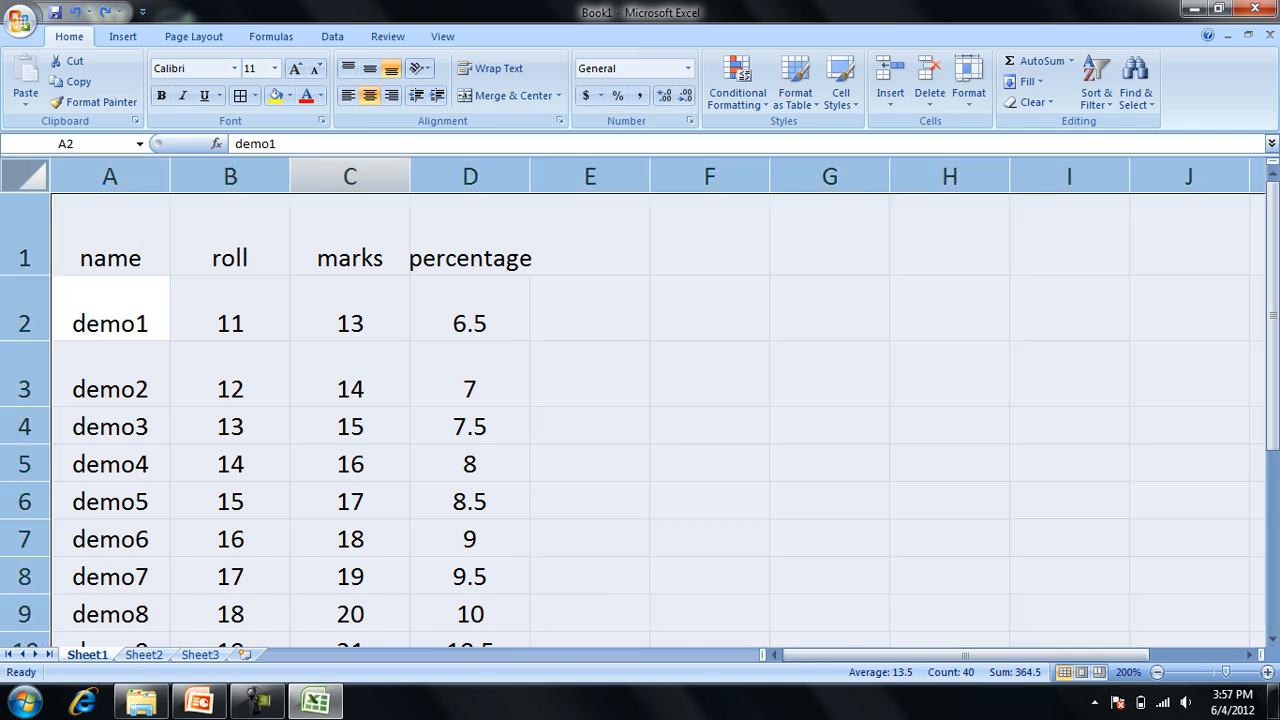
key(alt+h)
key(b)
key(a)
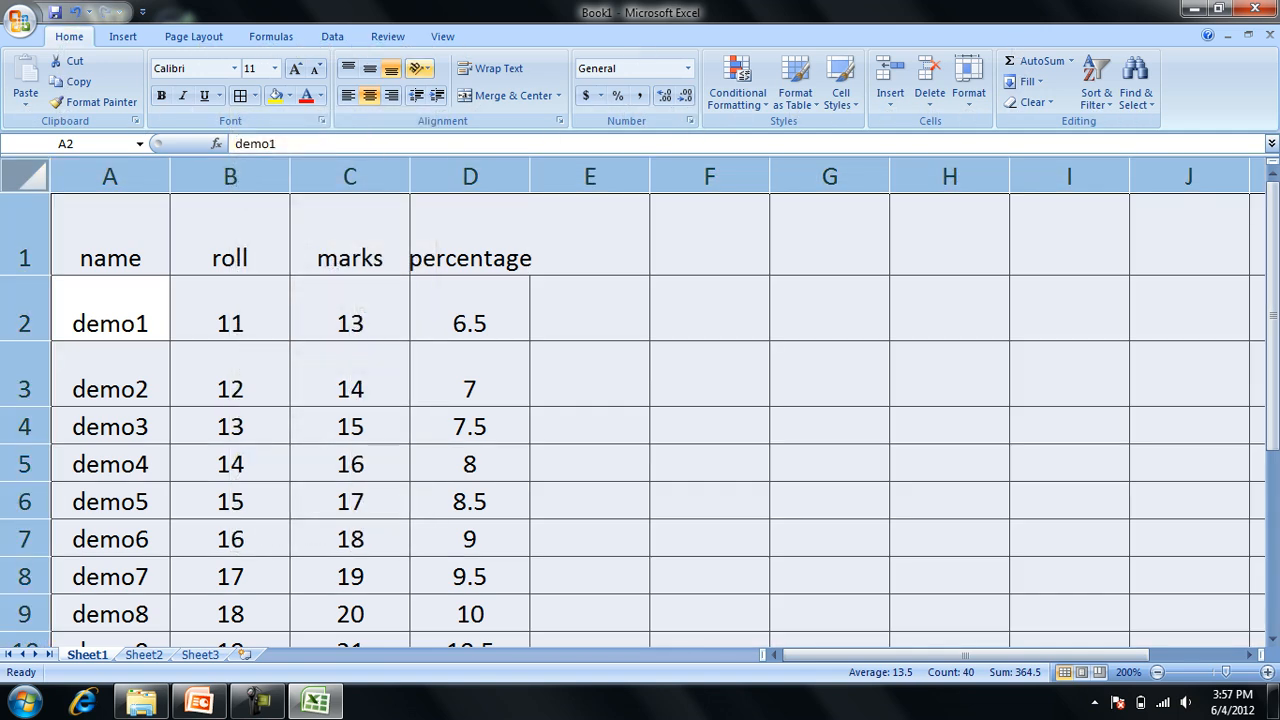
click(350, 235)
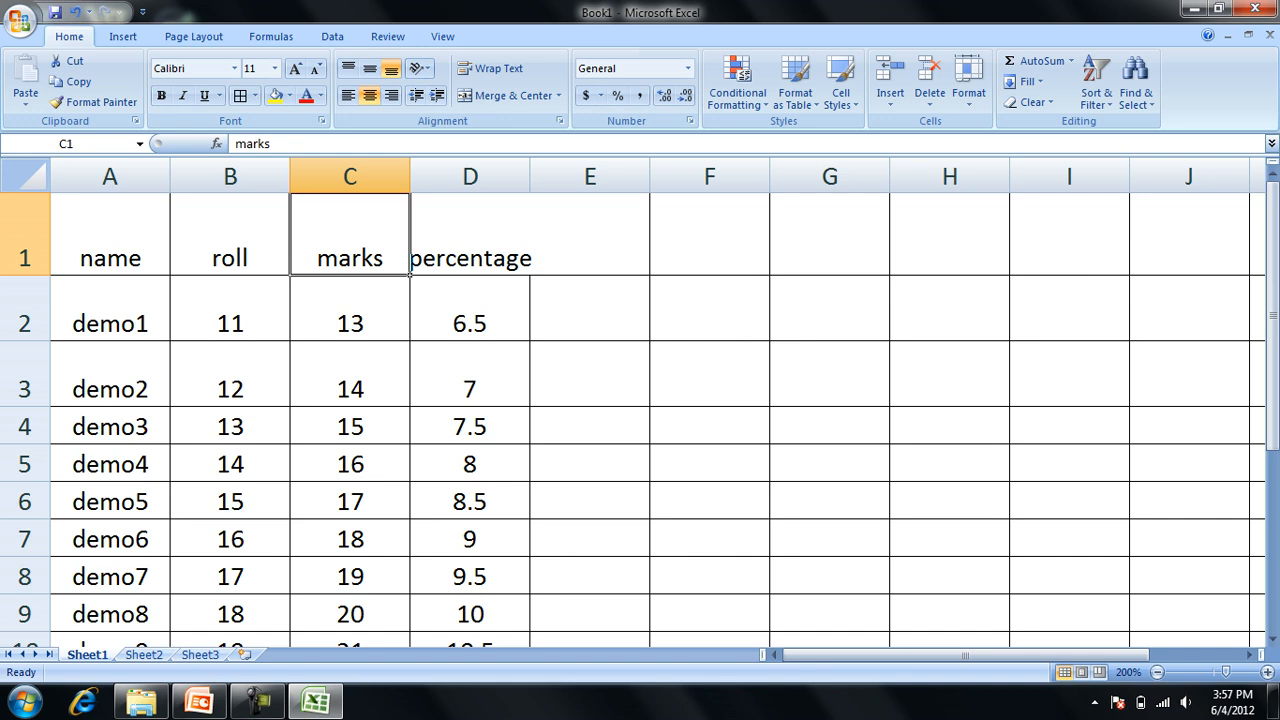
Make the header row A1:D1 bold and set its font to Adobe Gothic Std B.
drag(110, 235, 470, 235)
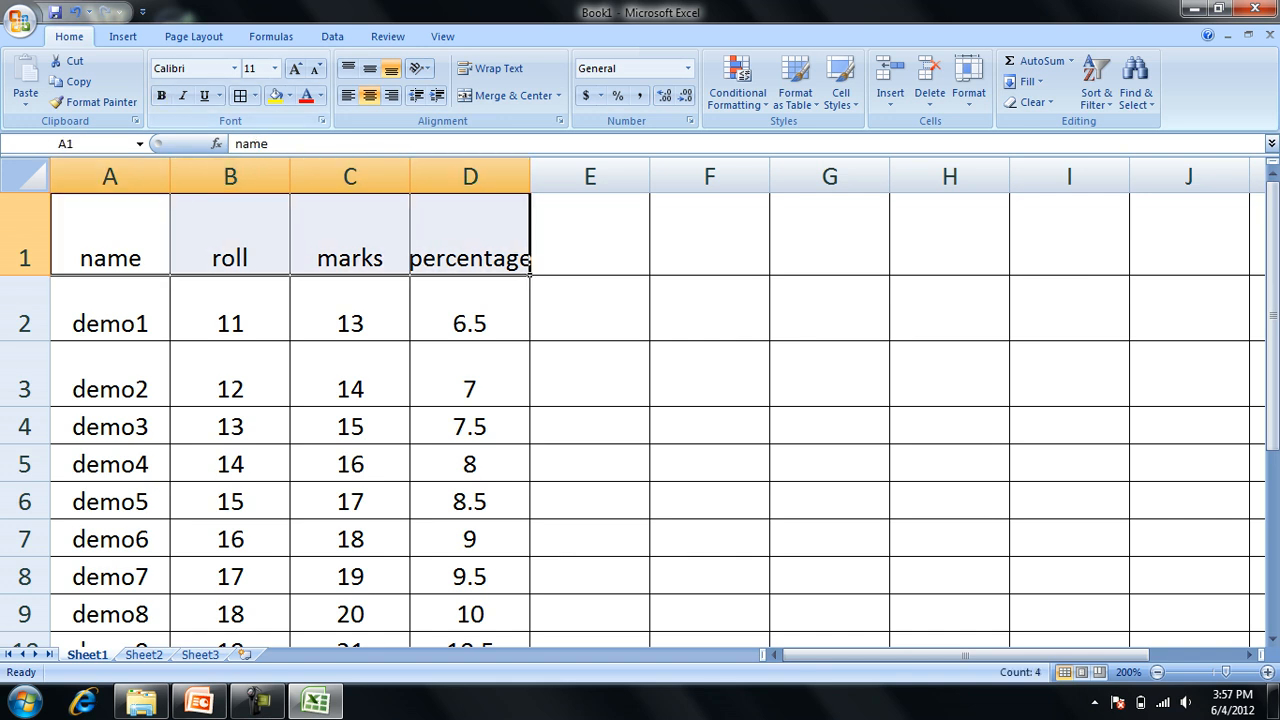
click(161, 95)
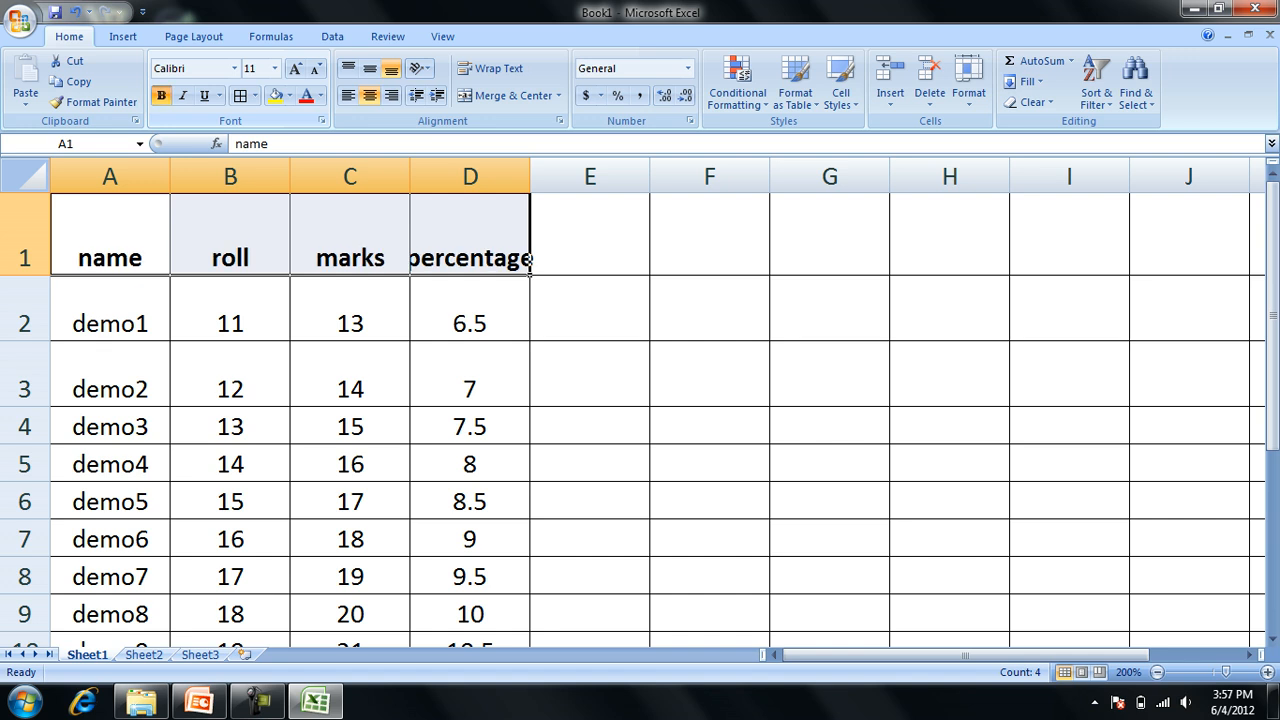
click(234, 68)
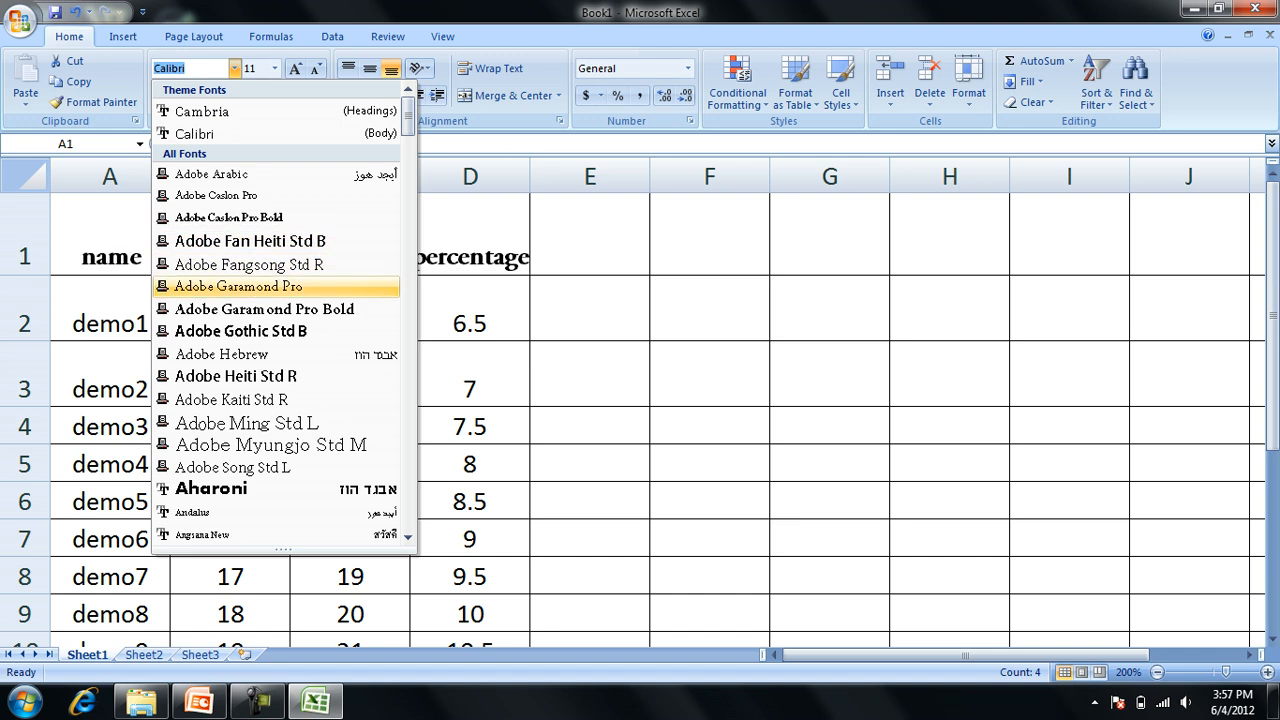
click(241, 331)
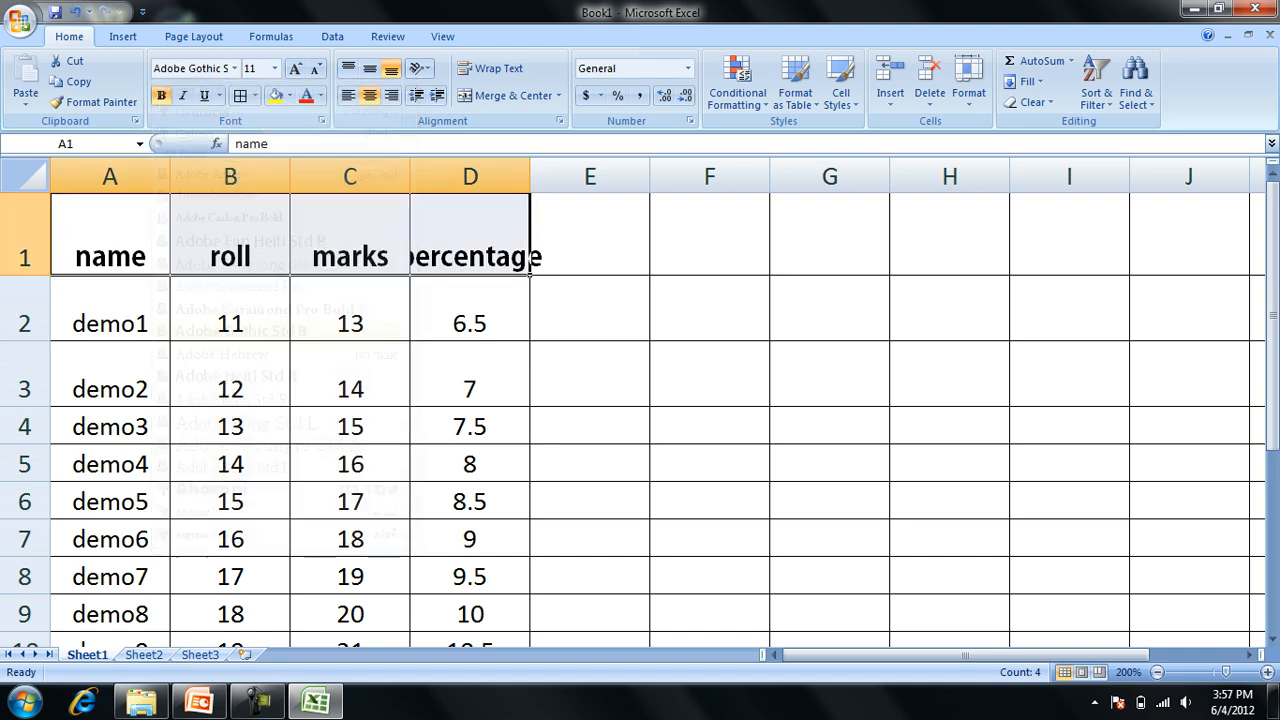
Set the font size of the marks header in C1 to 14.
click(350, 246)
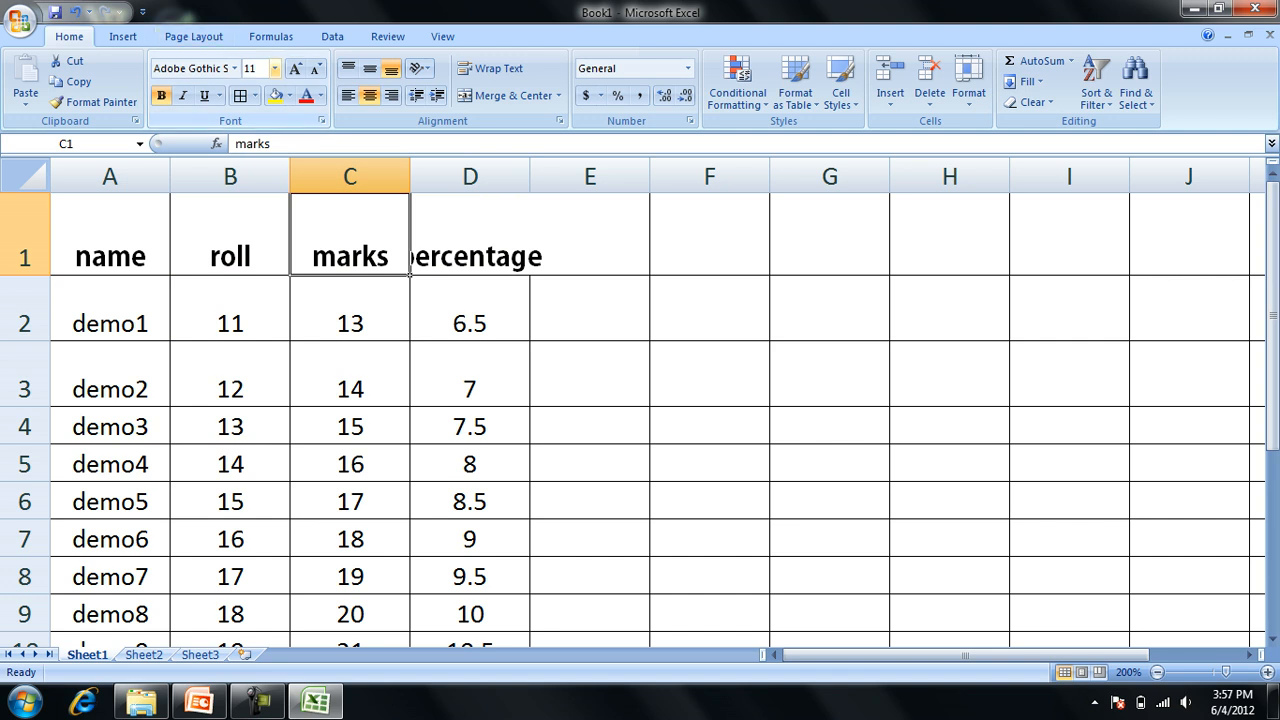
click(274, 68)
click(256, 165)
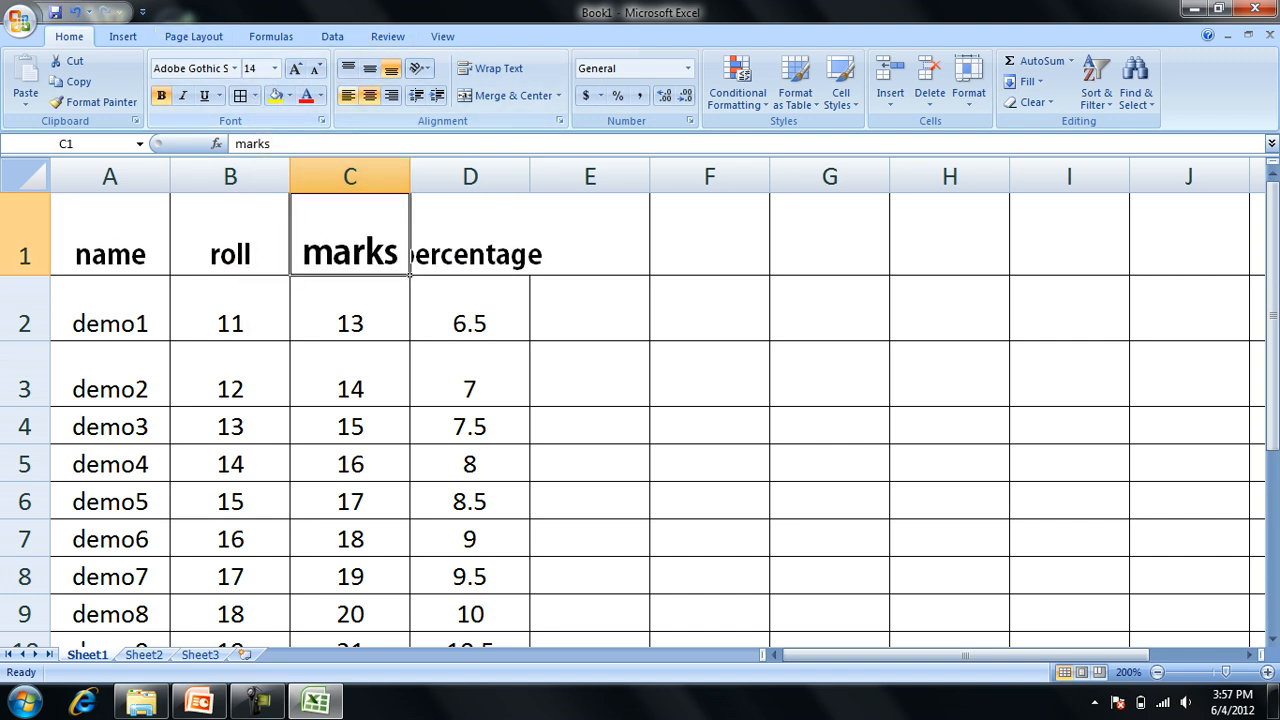
AutoFit the width of column D to the percentage header.
click(470, 308)
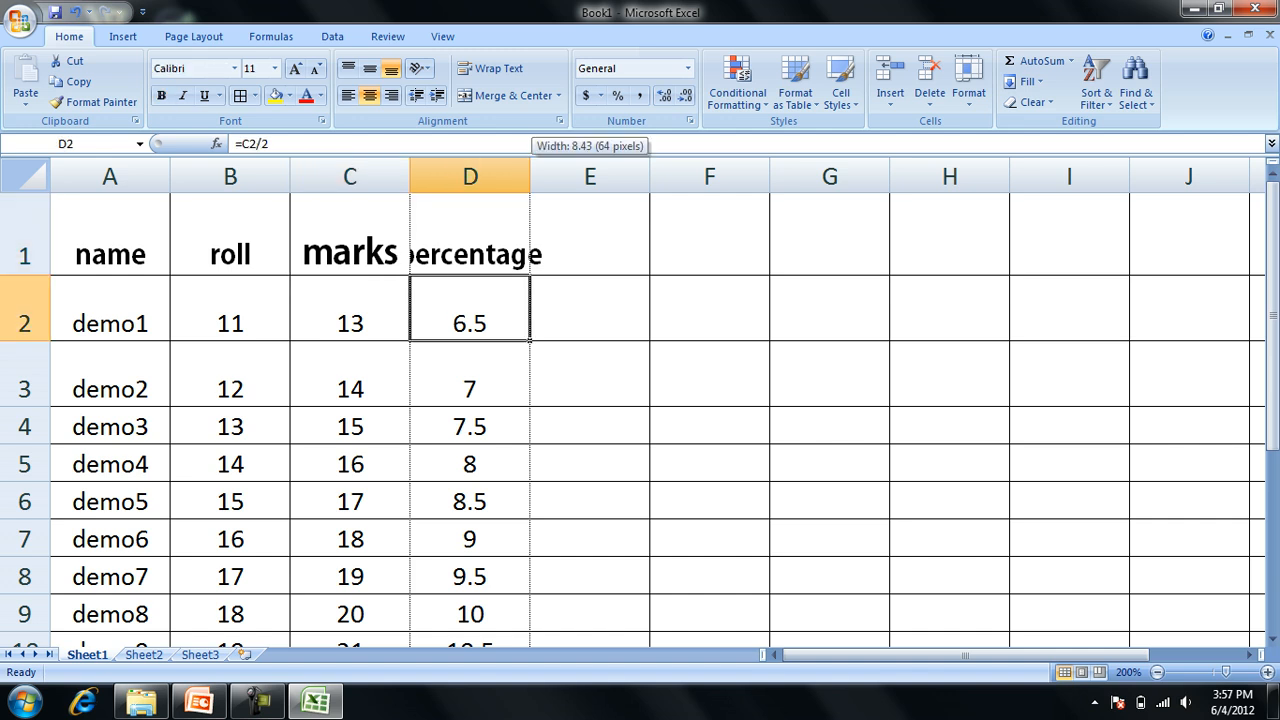
double_click(530, 176)
click(491, 235)
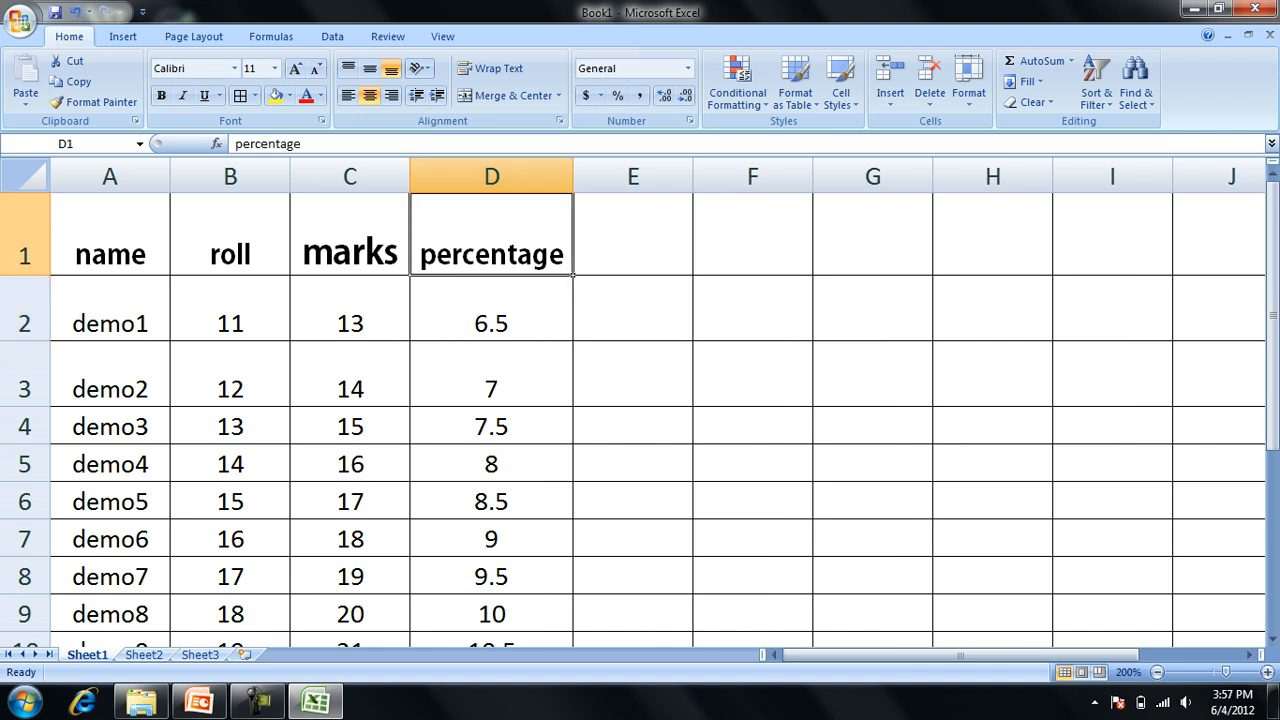
Format the percentage values D2:D10 with the Percentage number format and 2 decimal places.
click(491, 176)
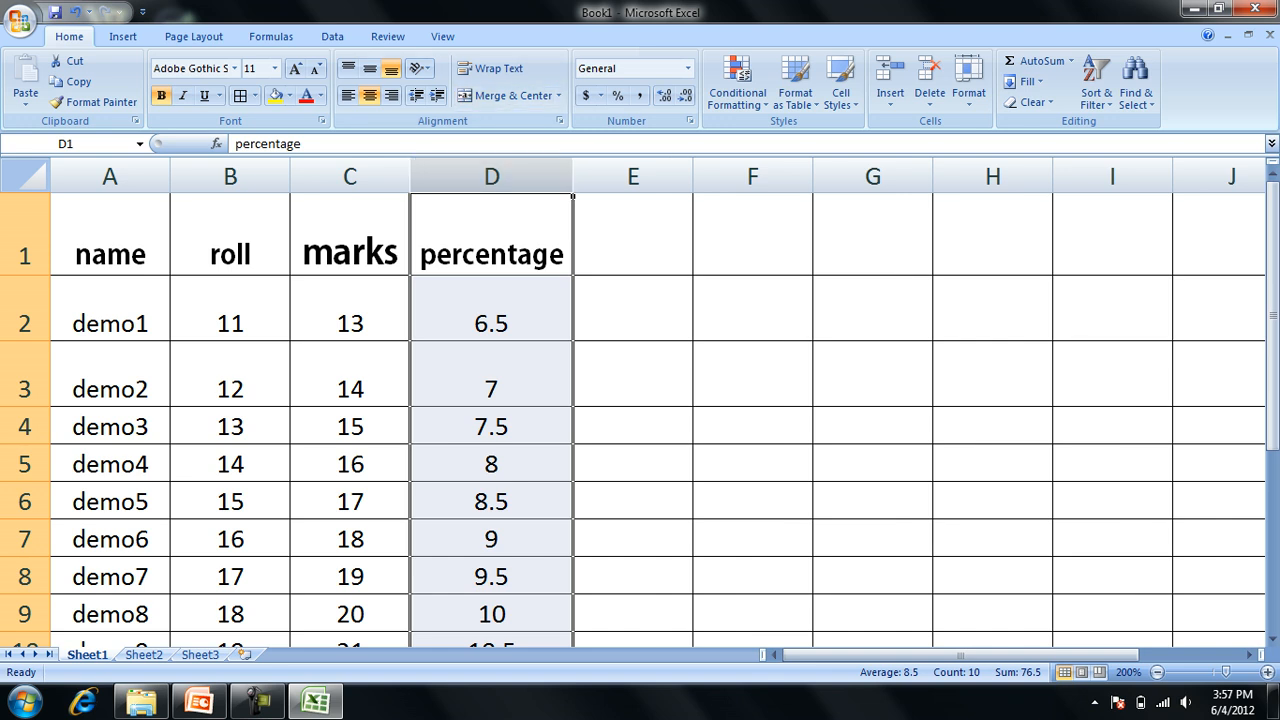
click(491, 309)
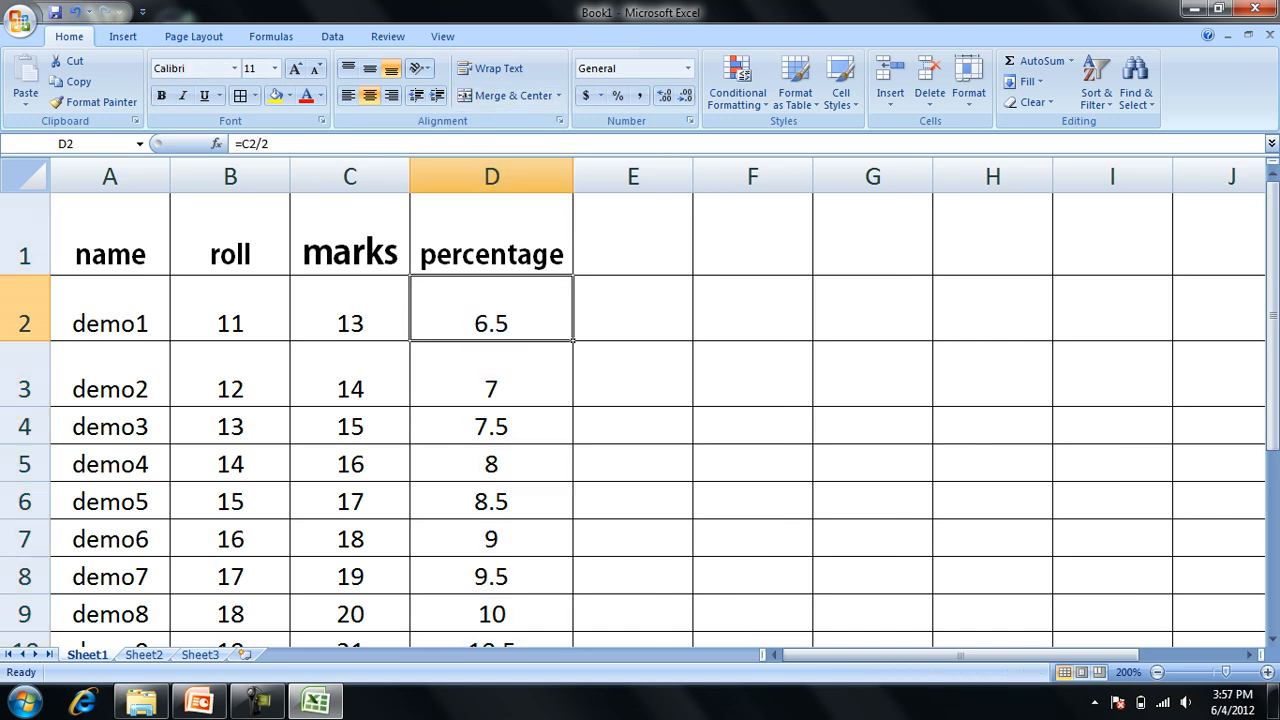
drag(491, 320, 574, 520)
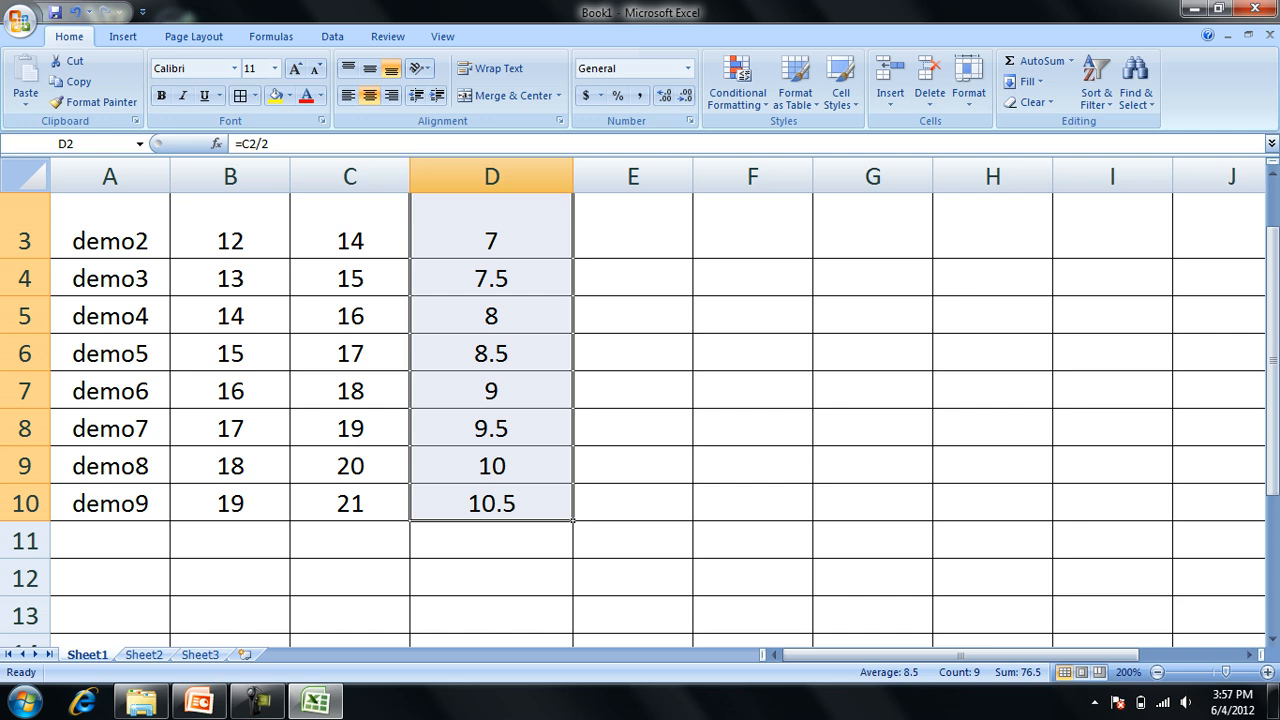
key(ctrl+1)
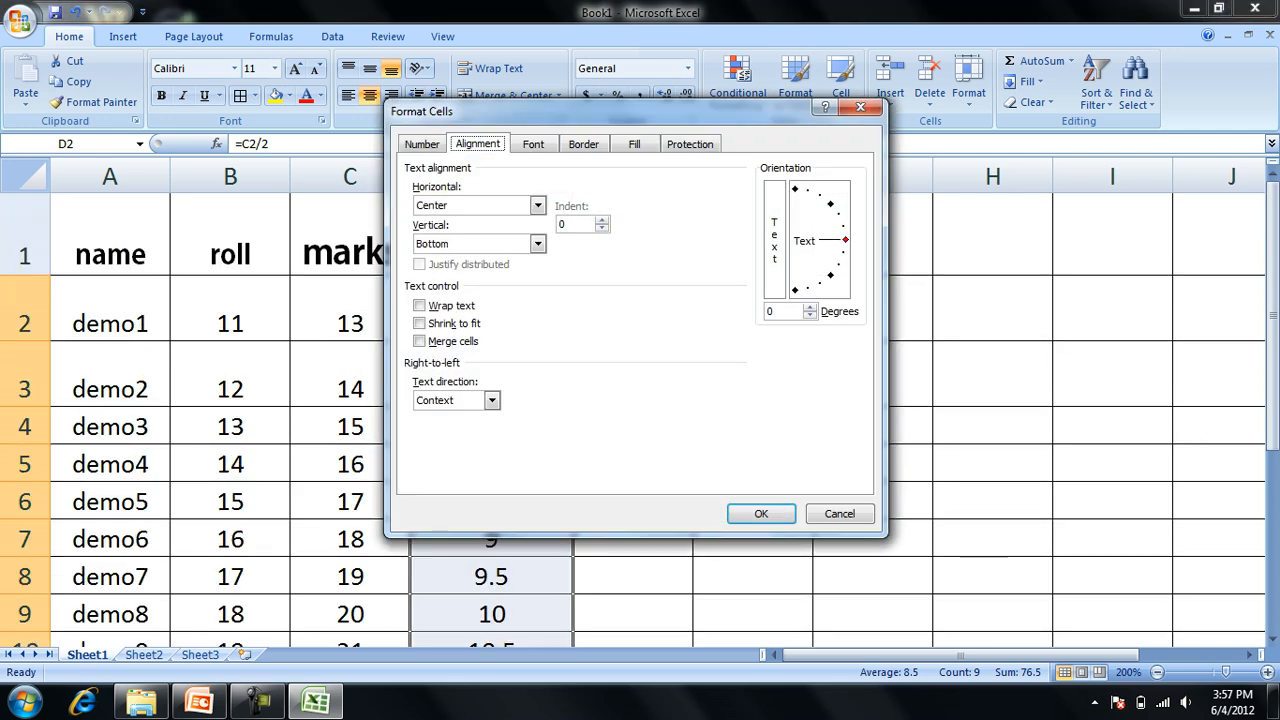
click(421, 144)
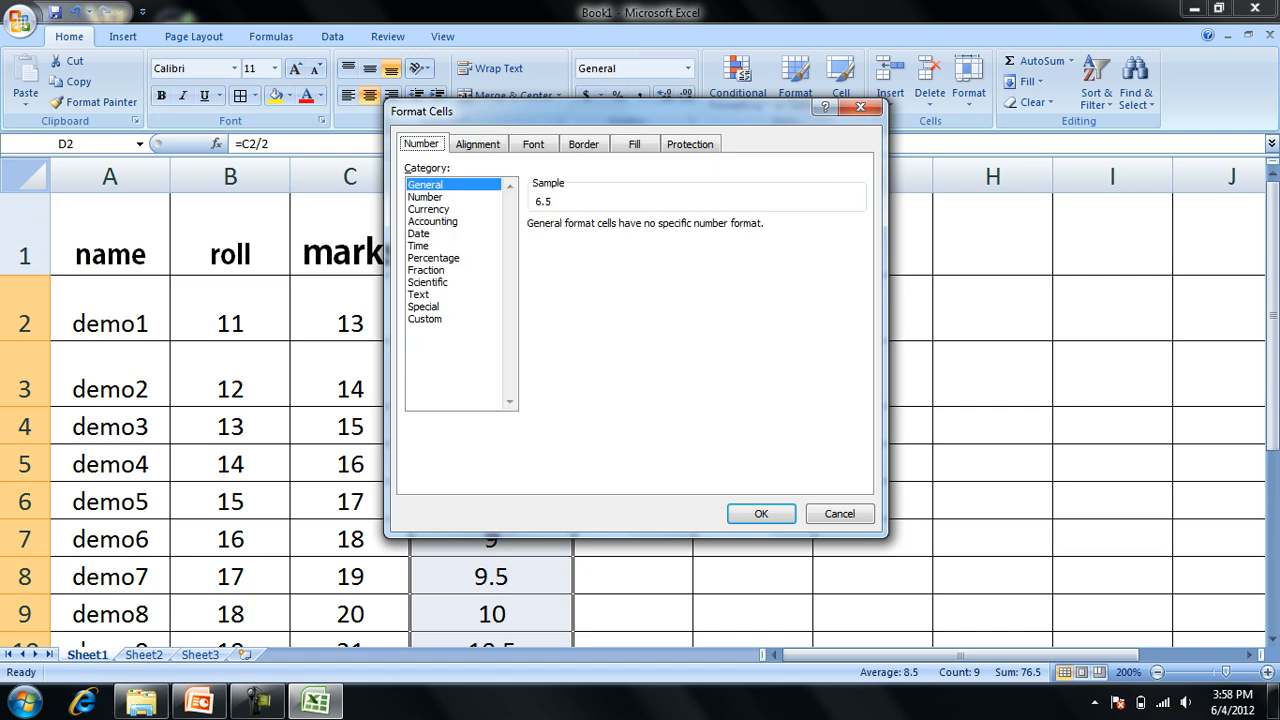
click(425, 197)
click(434, 258)
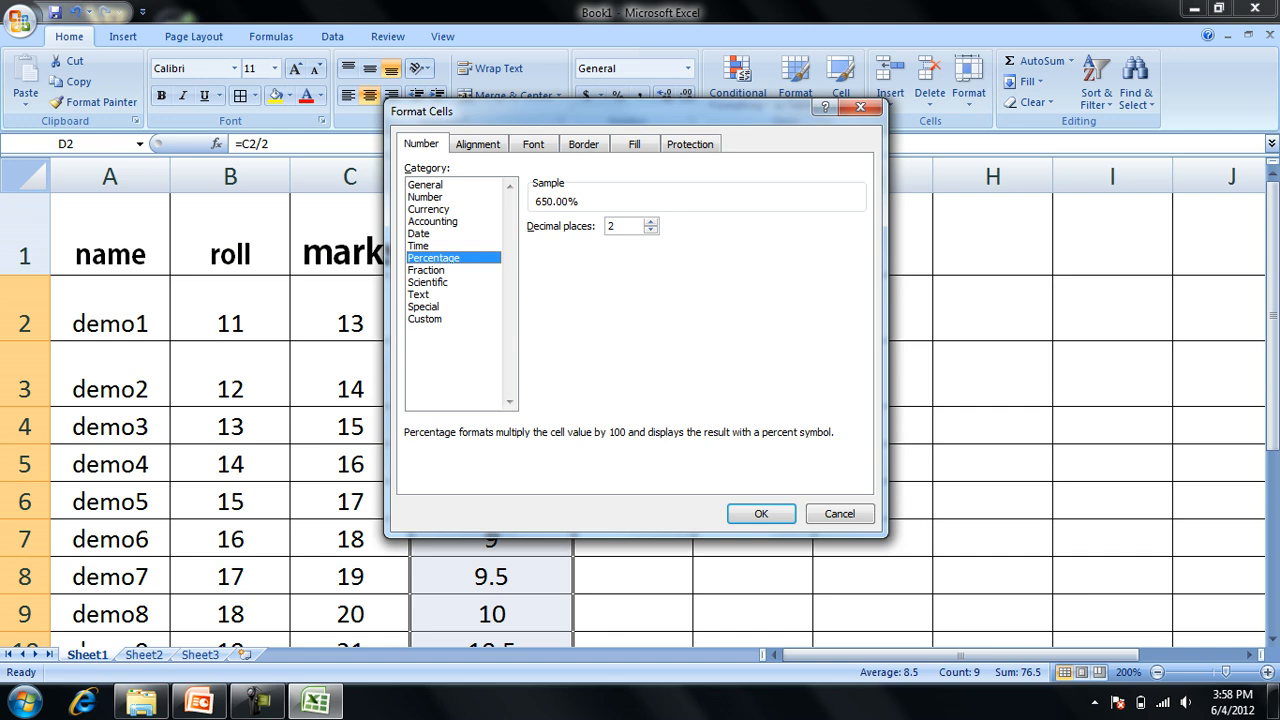
click(761, 513)
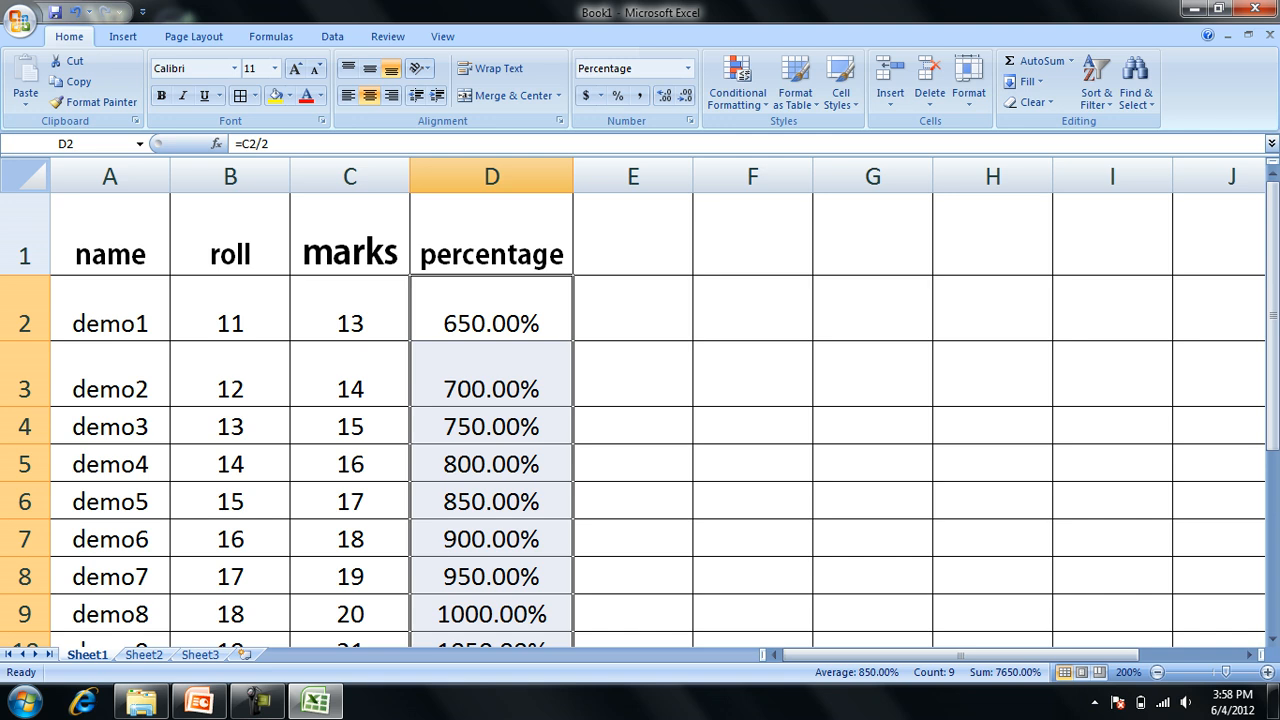
Change the formula in D2 to =C2/200 and fill it down through D10.
key(F2)
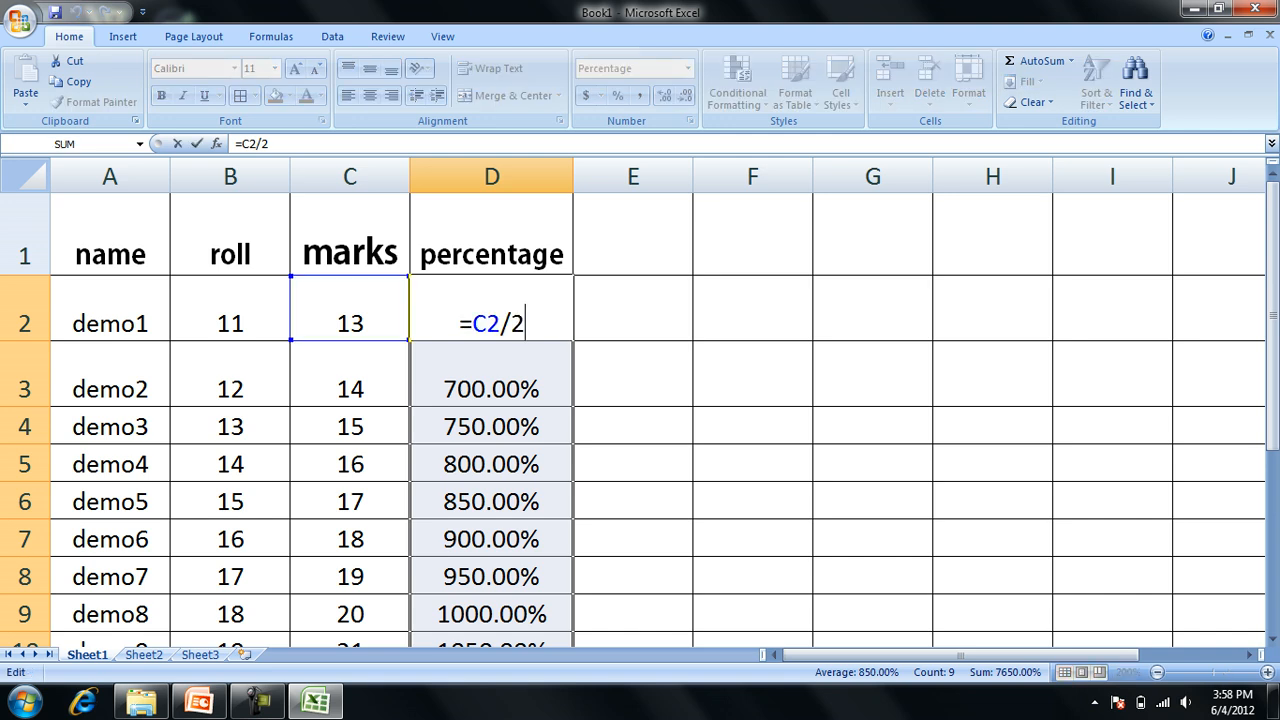
text(00)
key(Return)
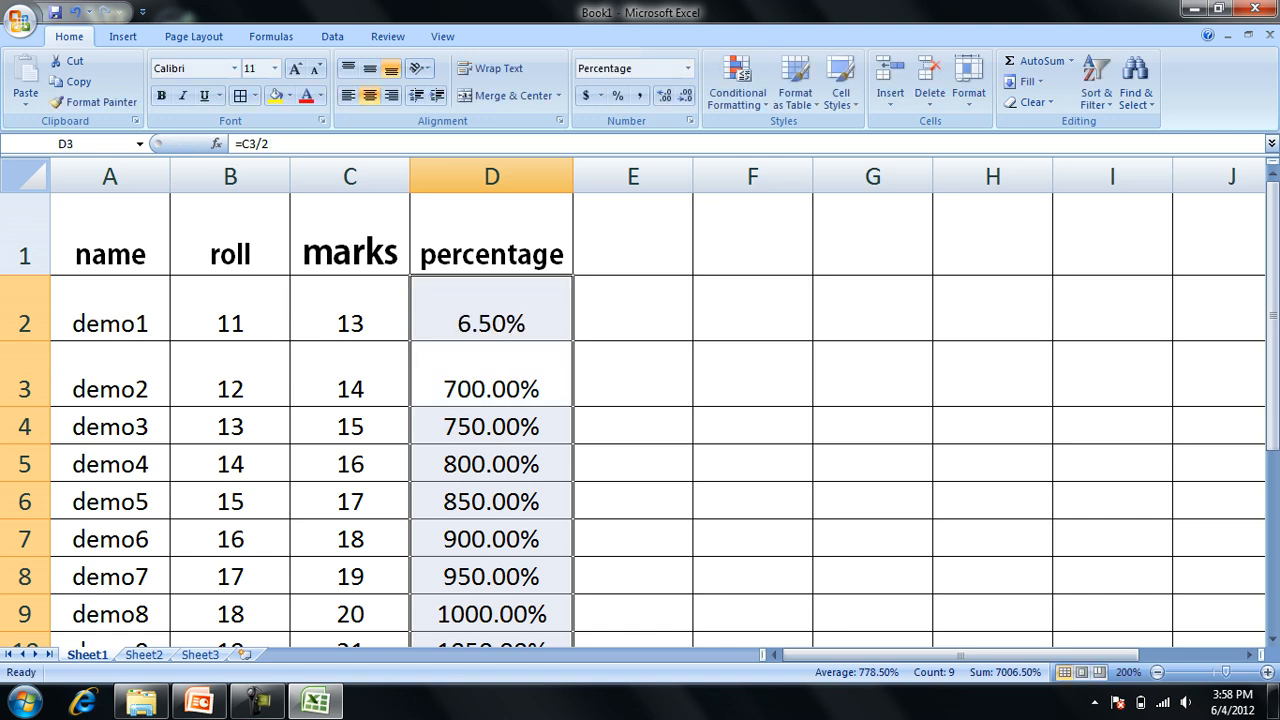
click(491, 309)
drag(491, 320, 573, 418)
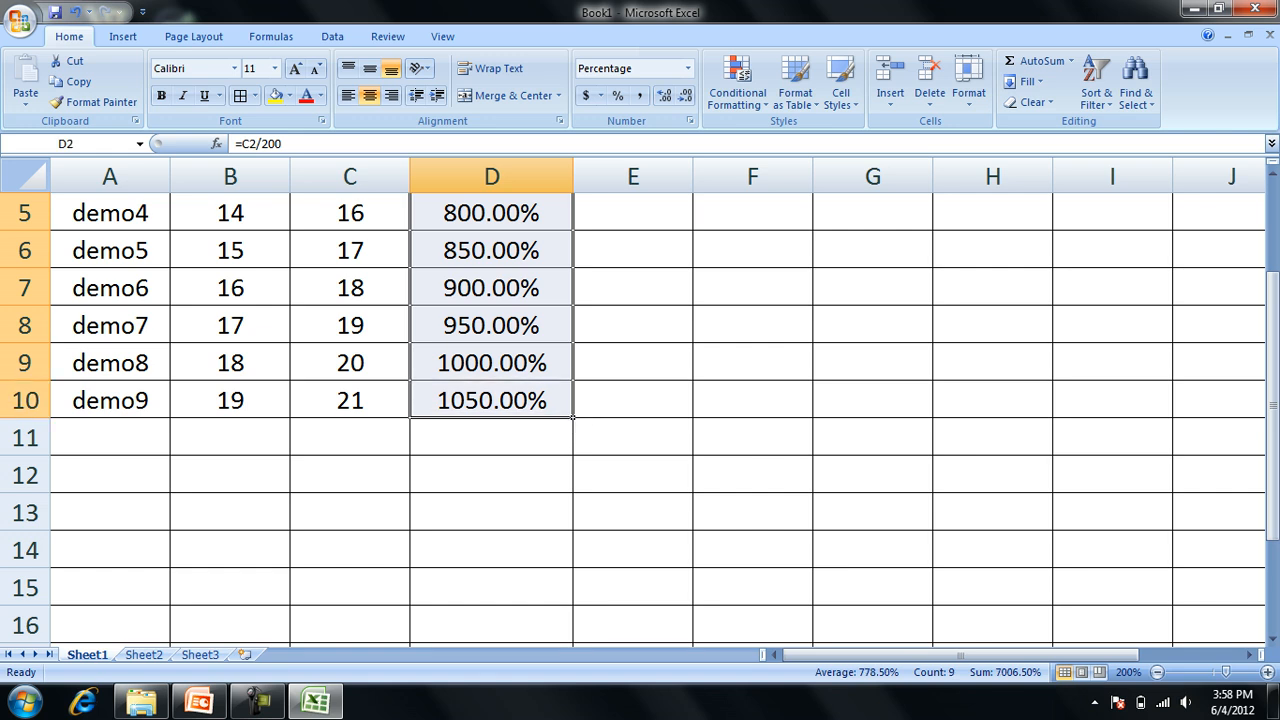
key(Up)
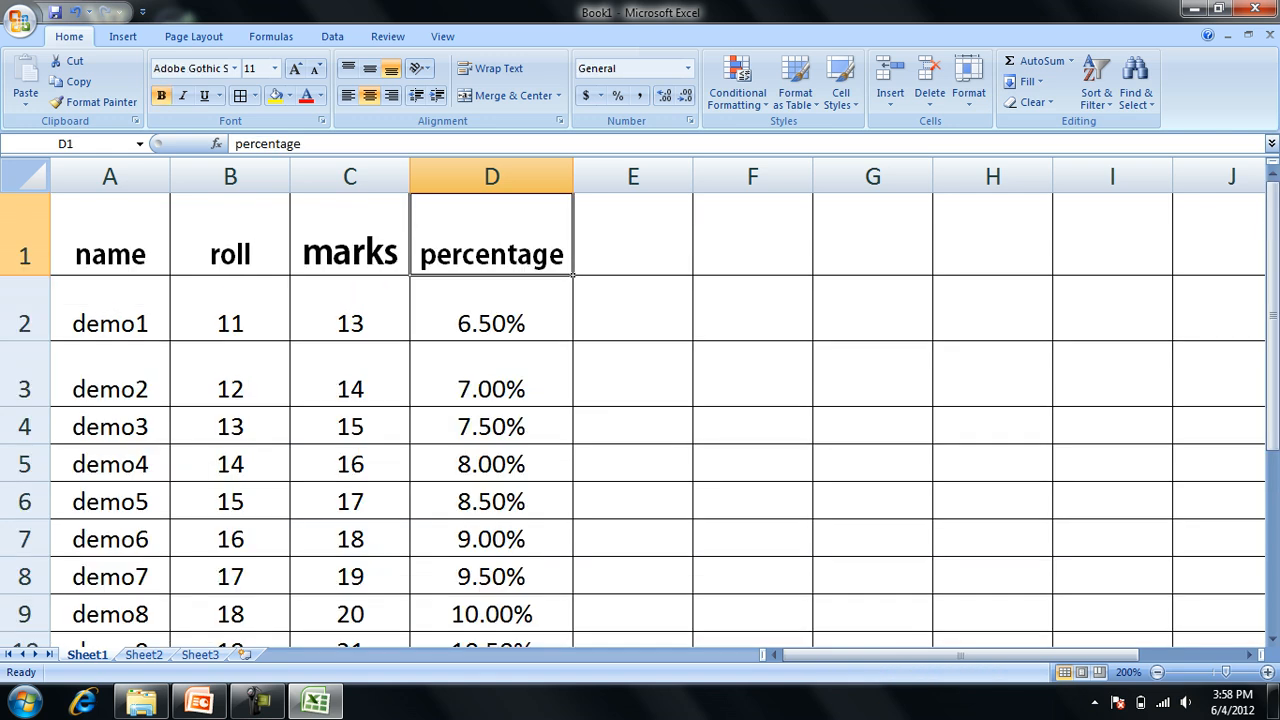
Enter the header "date" in cell E1.
key(Right)
key(Left)
click(633, 235)
text(dar)
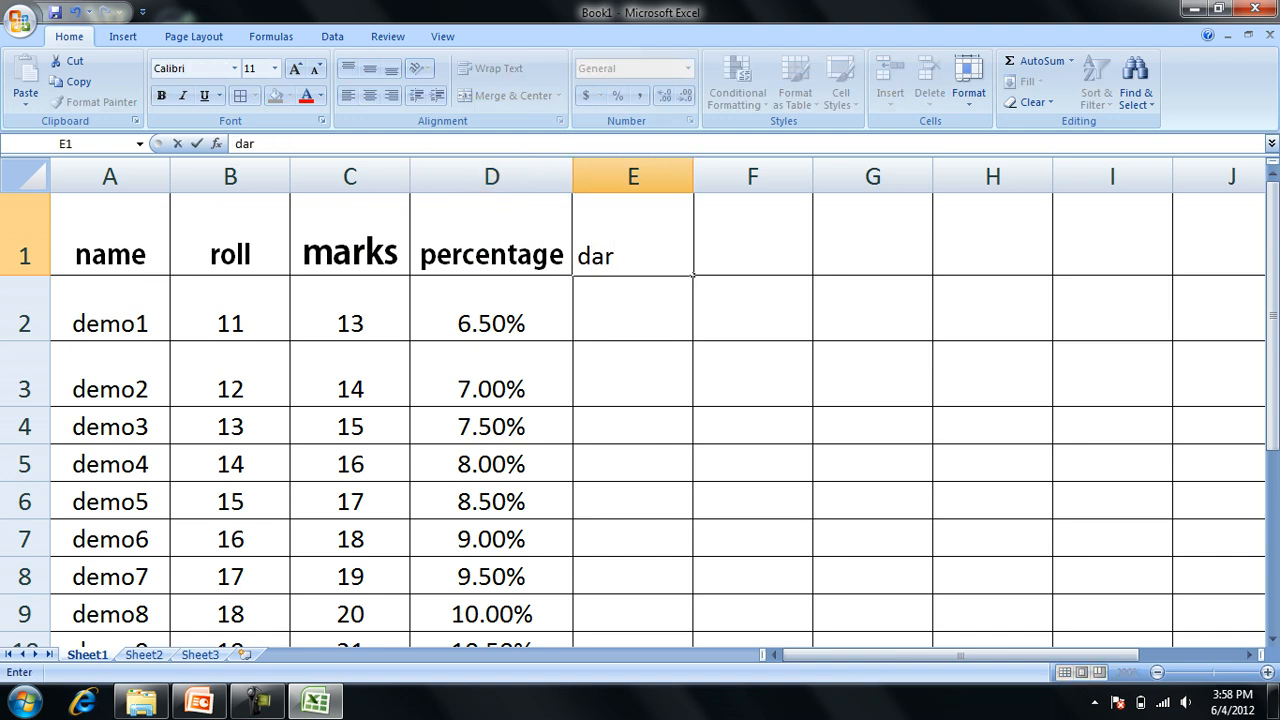
key(BackSpace)
text(f)
key(BackSpace)
text(te)
key(Return)
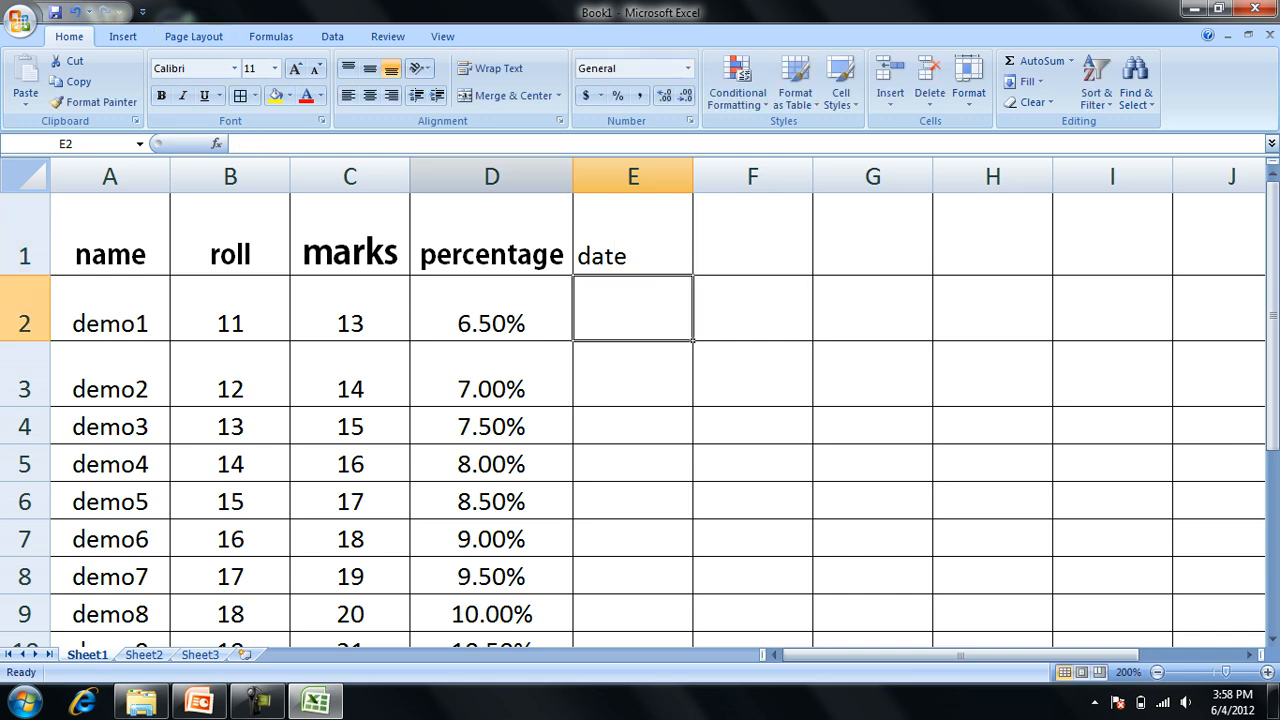
Format cell E2 as a Date with the long type *Wednesday, March 14, 2001.
key(ctrl+1)
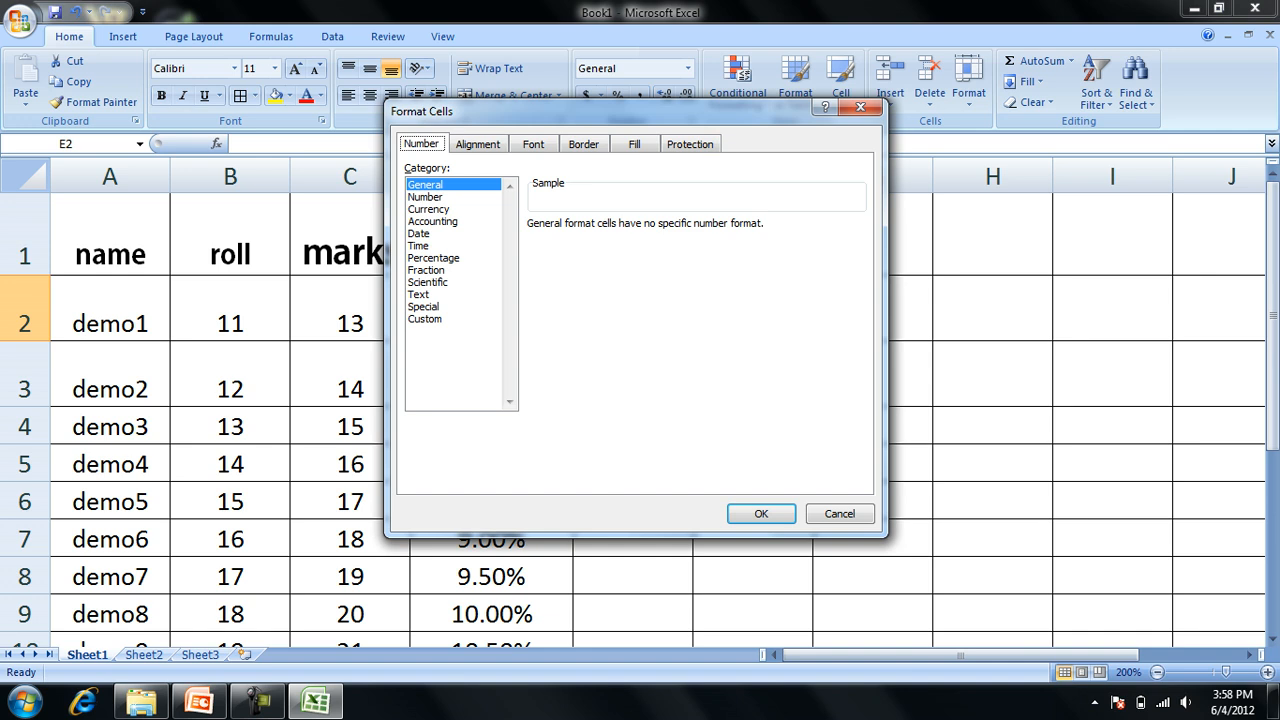
click(419, 234)
click(599, 253)
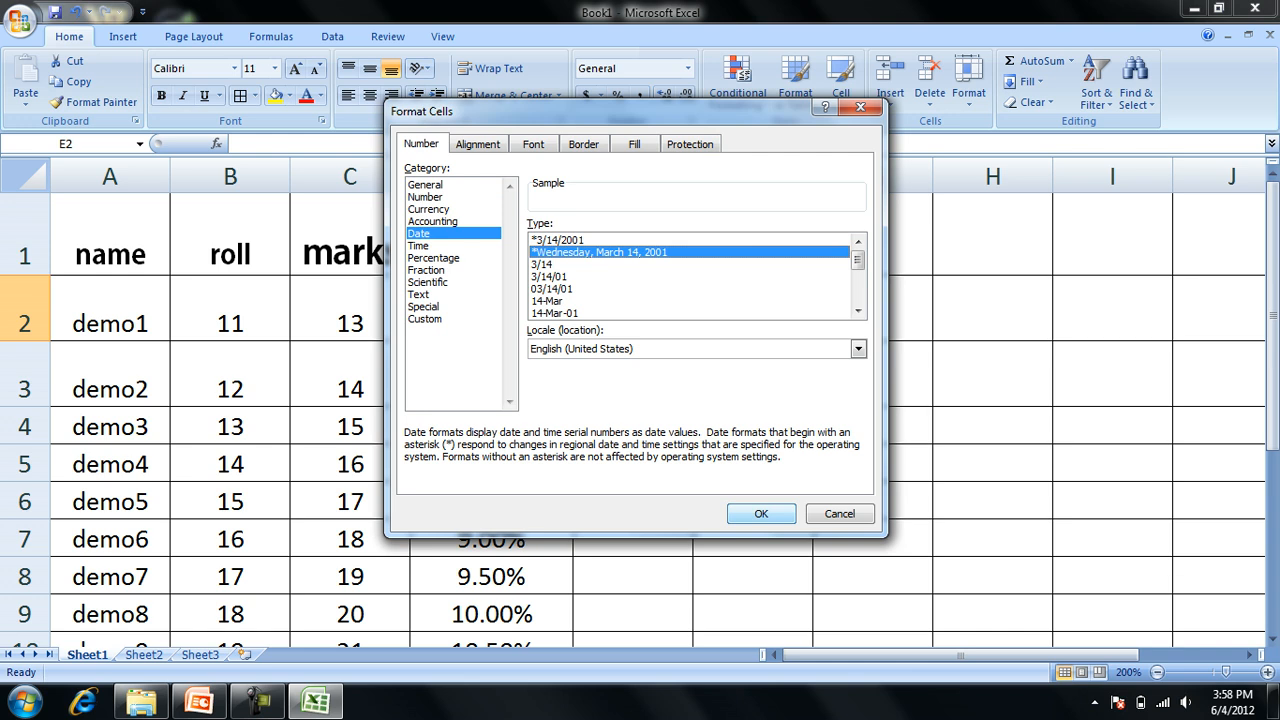
click(761, 513)
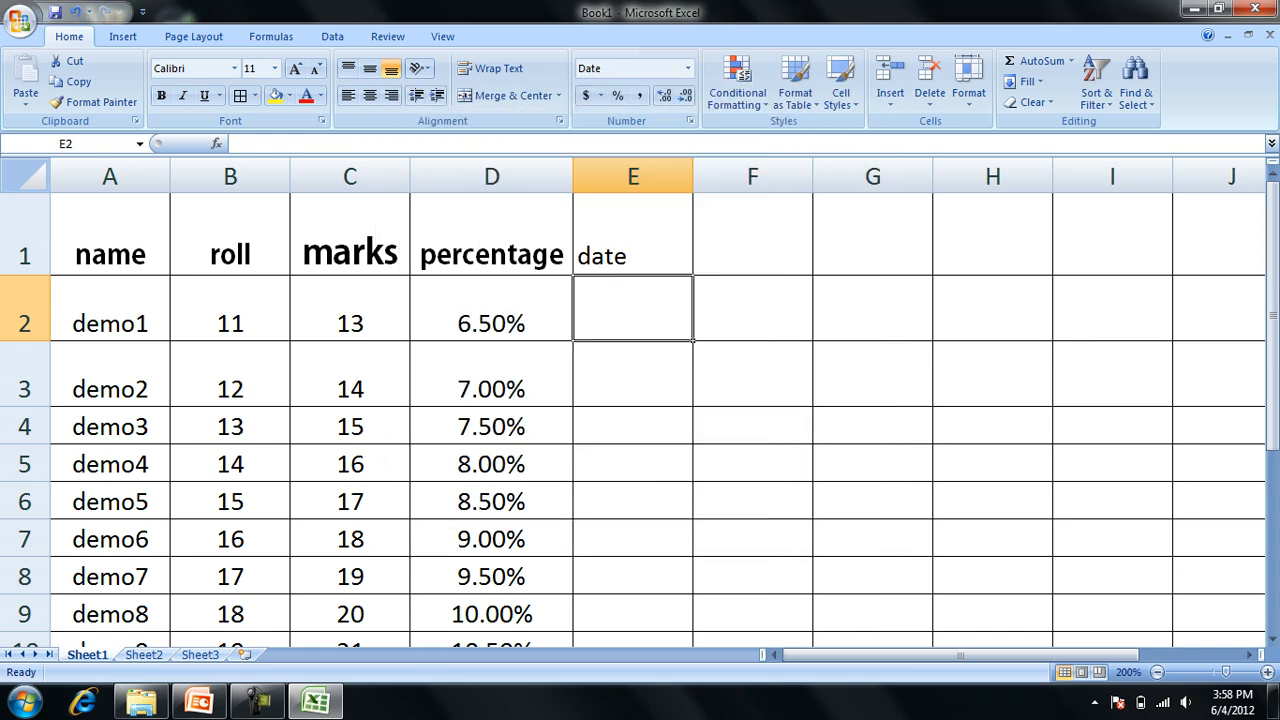
Fit column E to its contents and enter the date 2 may 2012 in cell E2.
double_click(693, 176)
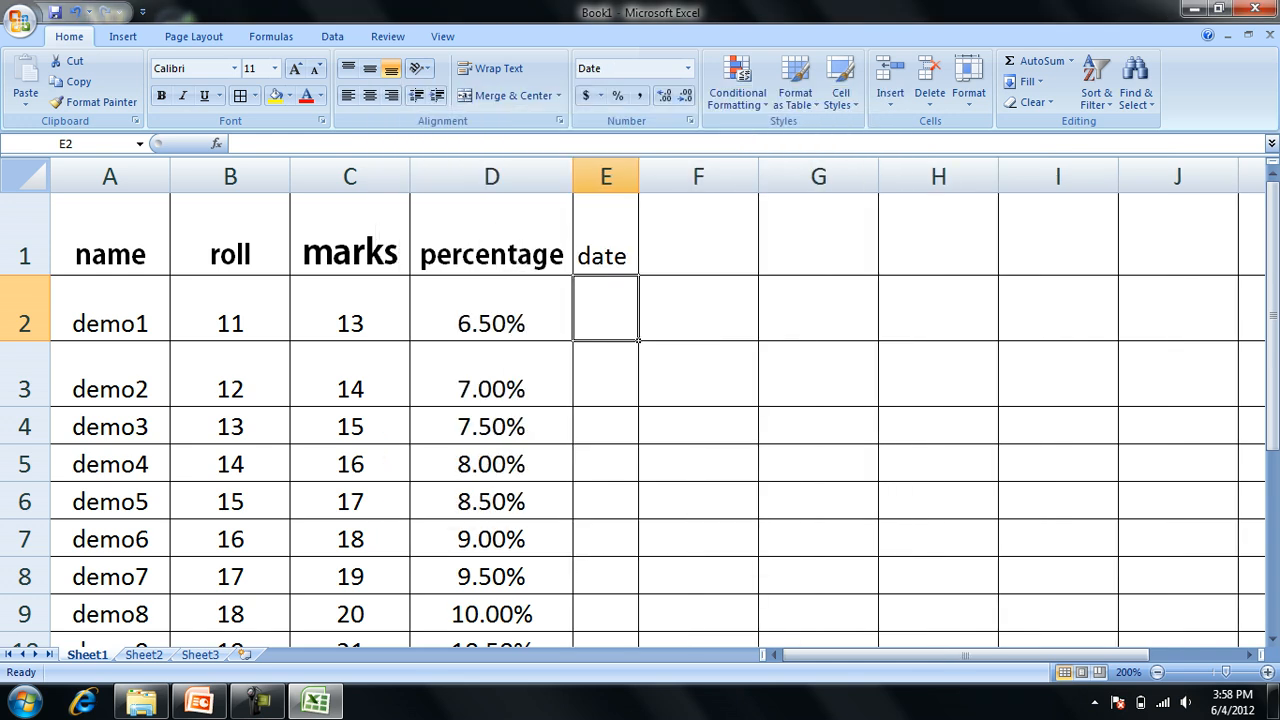
text(2)
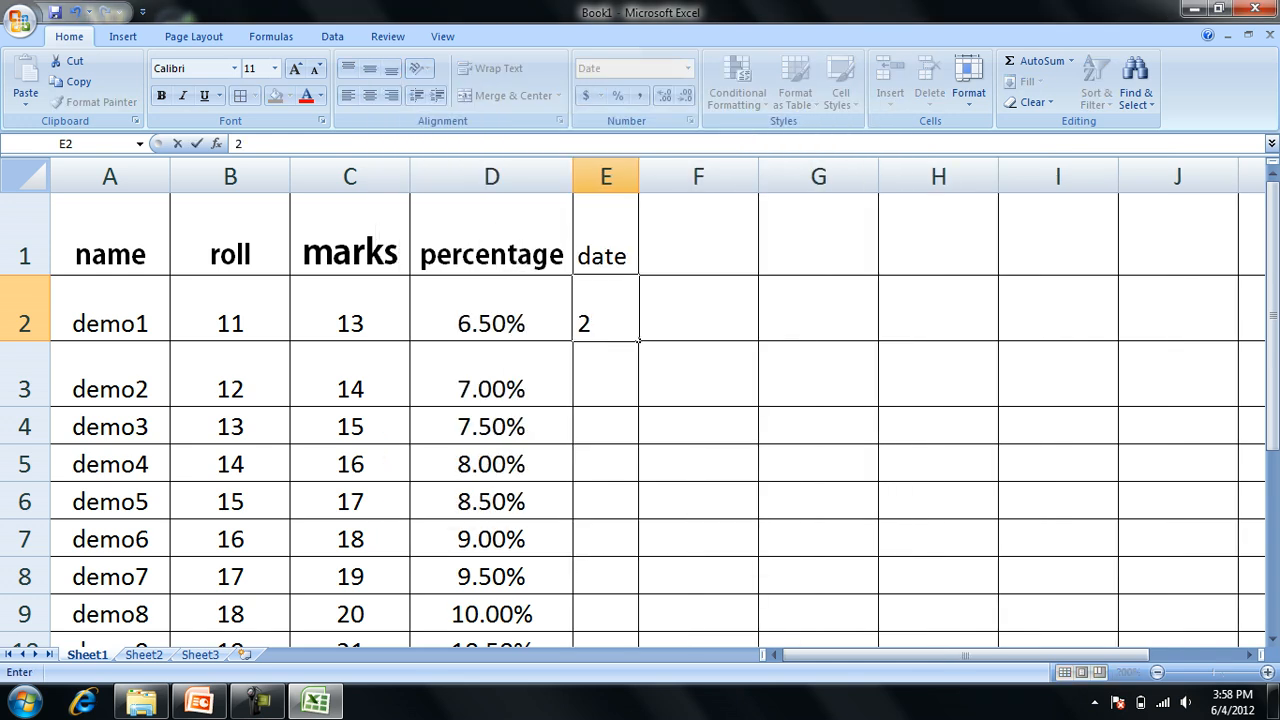
text( may )
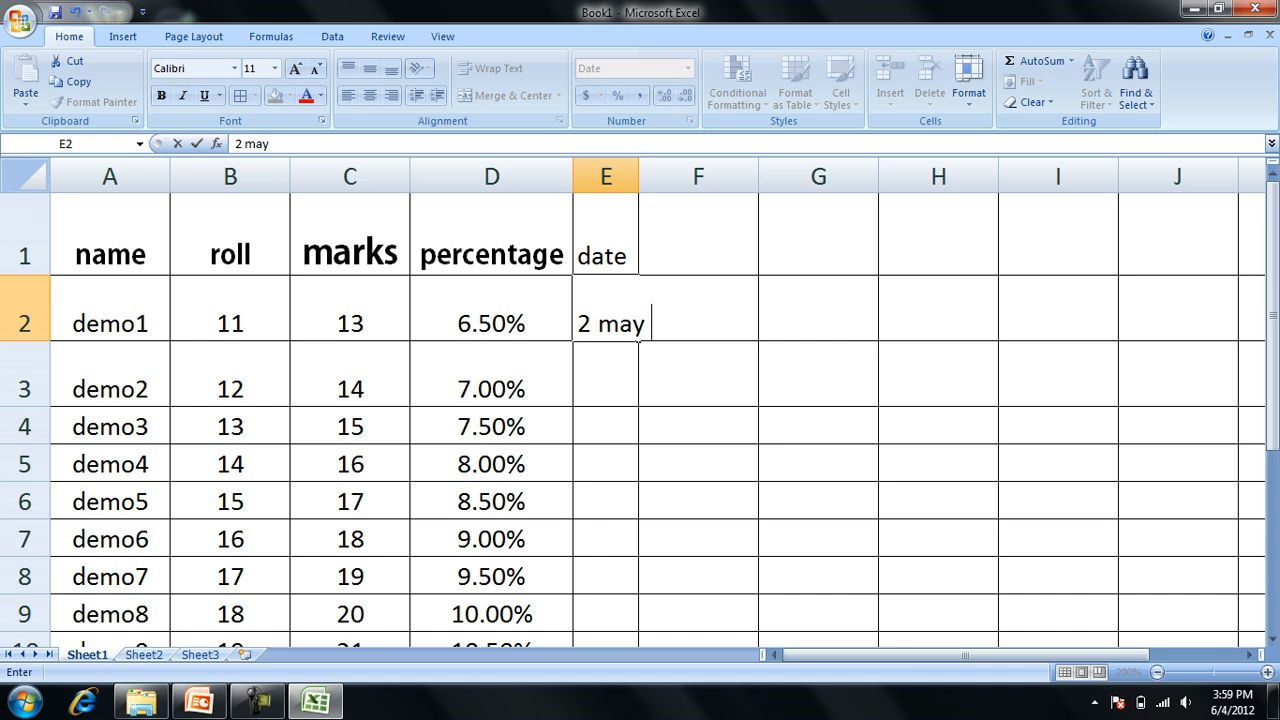
text(2012)
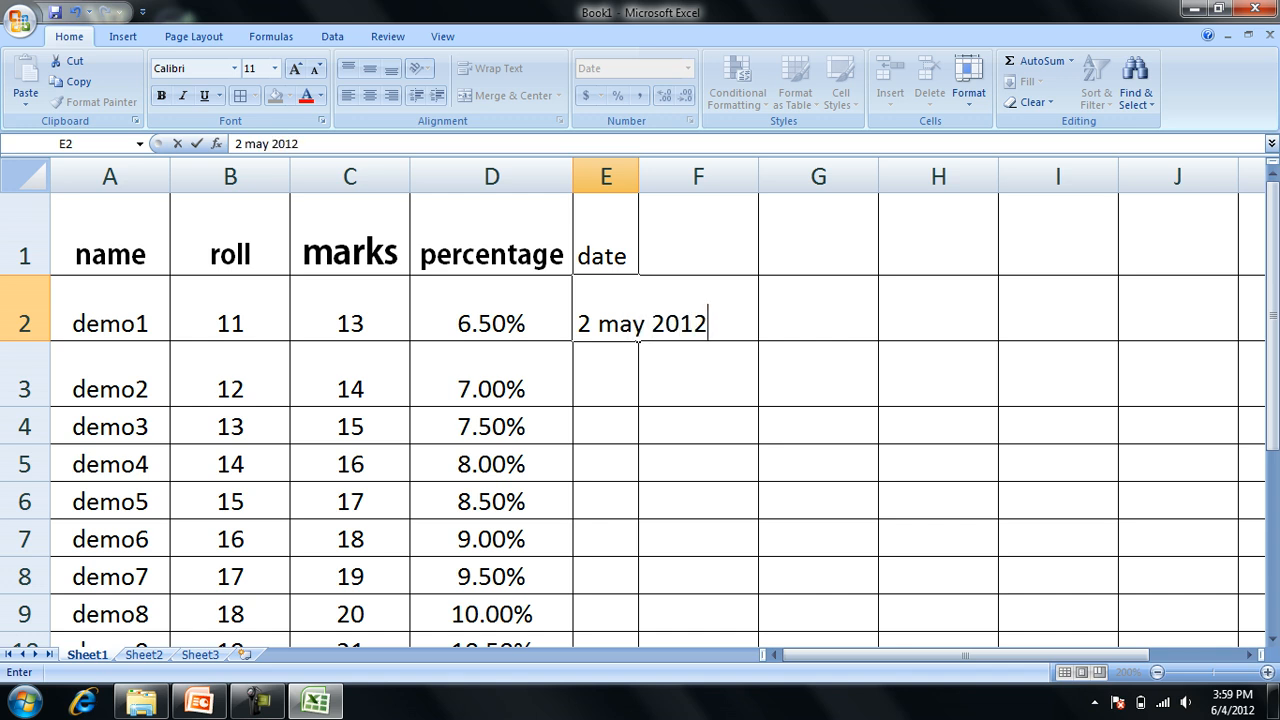
key(Return)
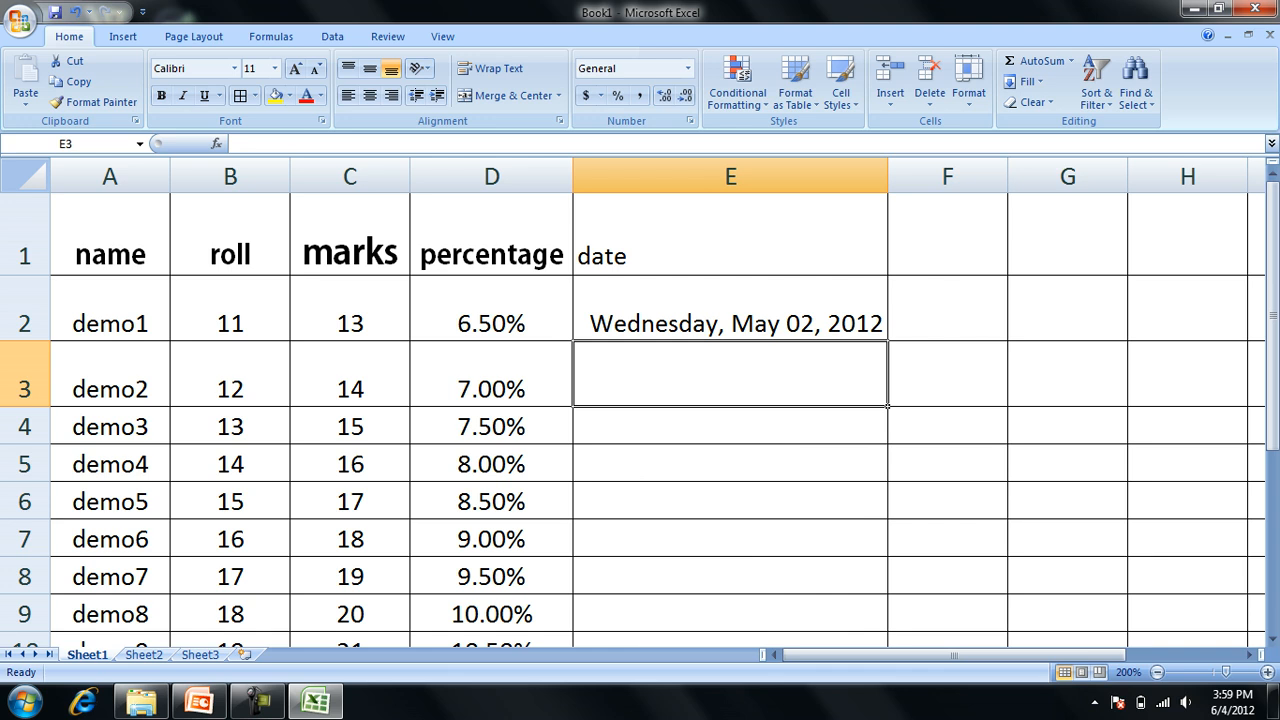
Fill the date from E2 down through cell E7.
key(ctrl+d)
key(Up)
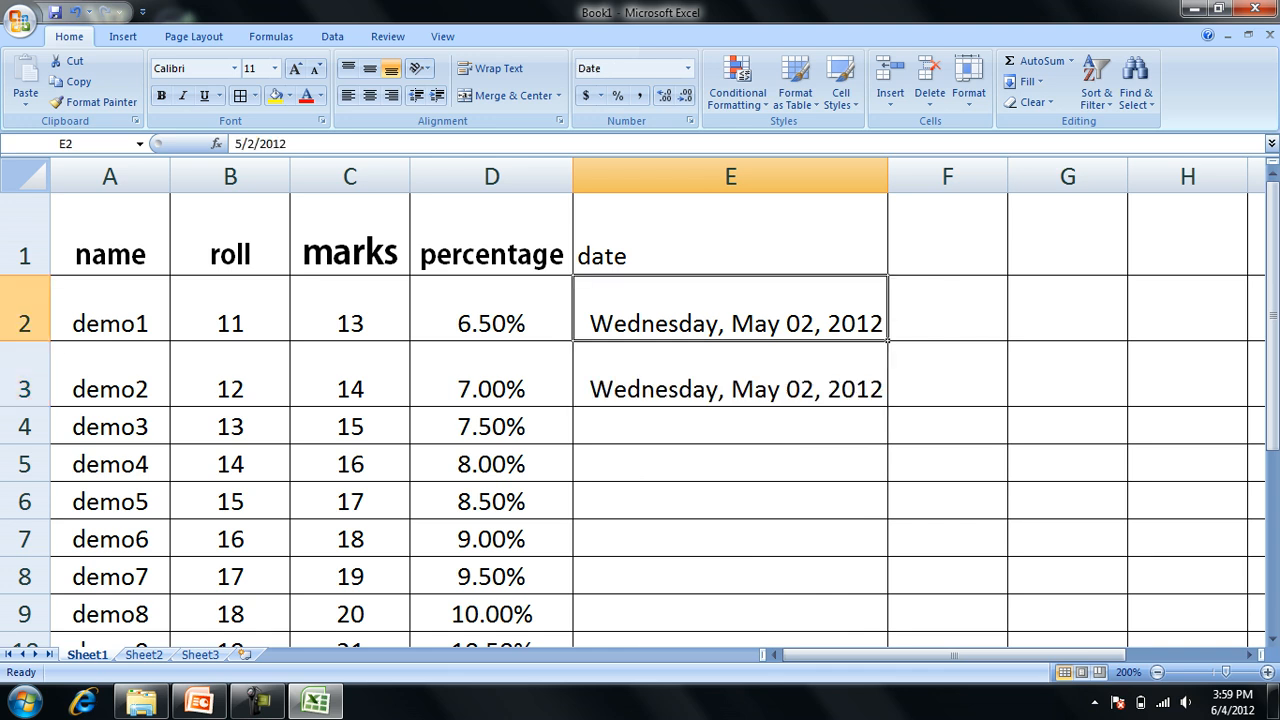
key(shift+Down)
key(shift+Down)
key(shift+Down)
key(shift+Down)
key(shift+Down)
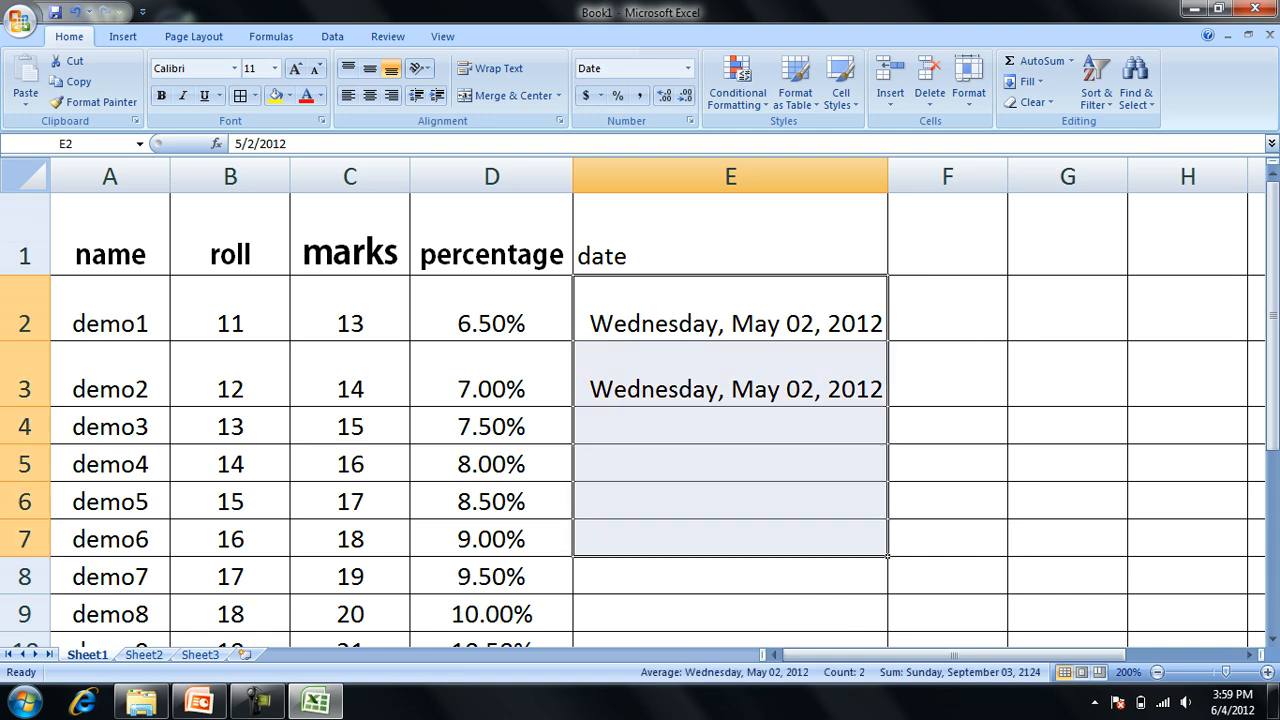
key(ctrl+d)
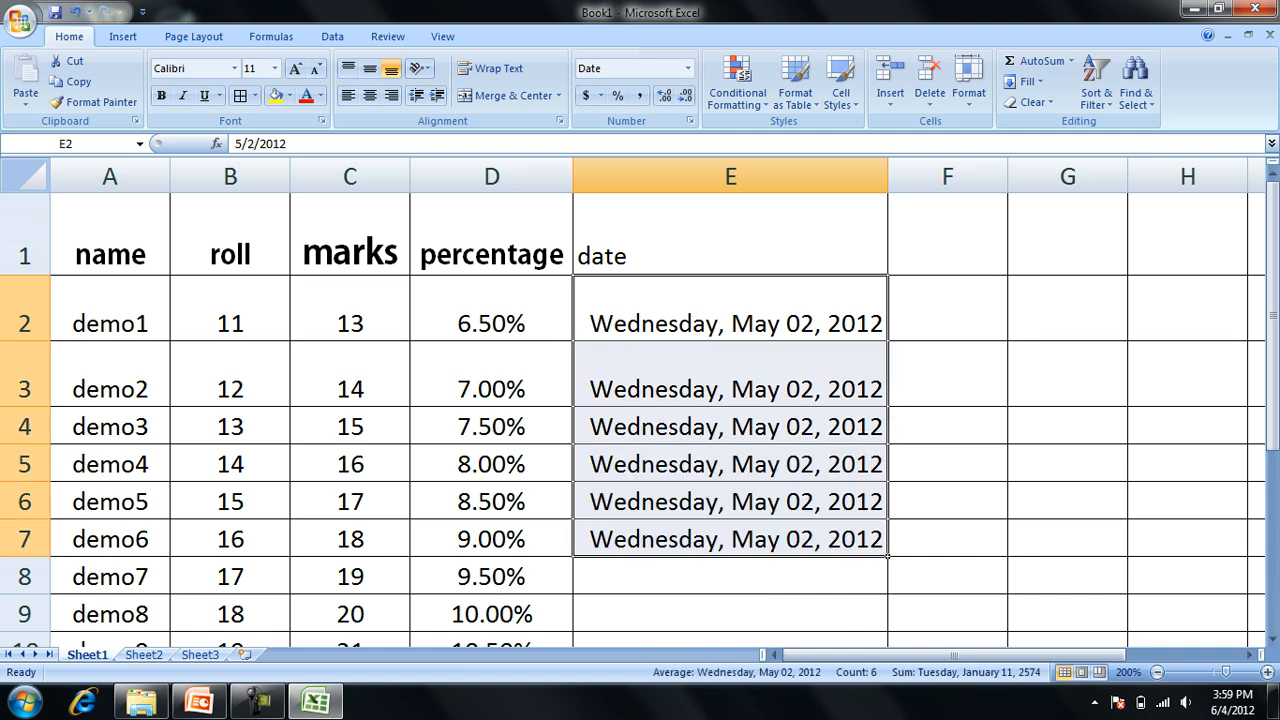
Format the date in cell E3 with the Date type 3/14.
key(Down)
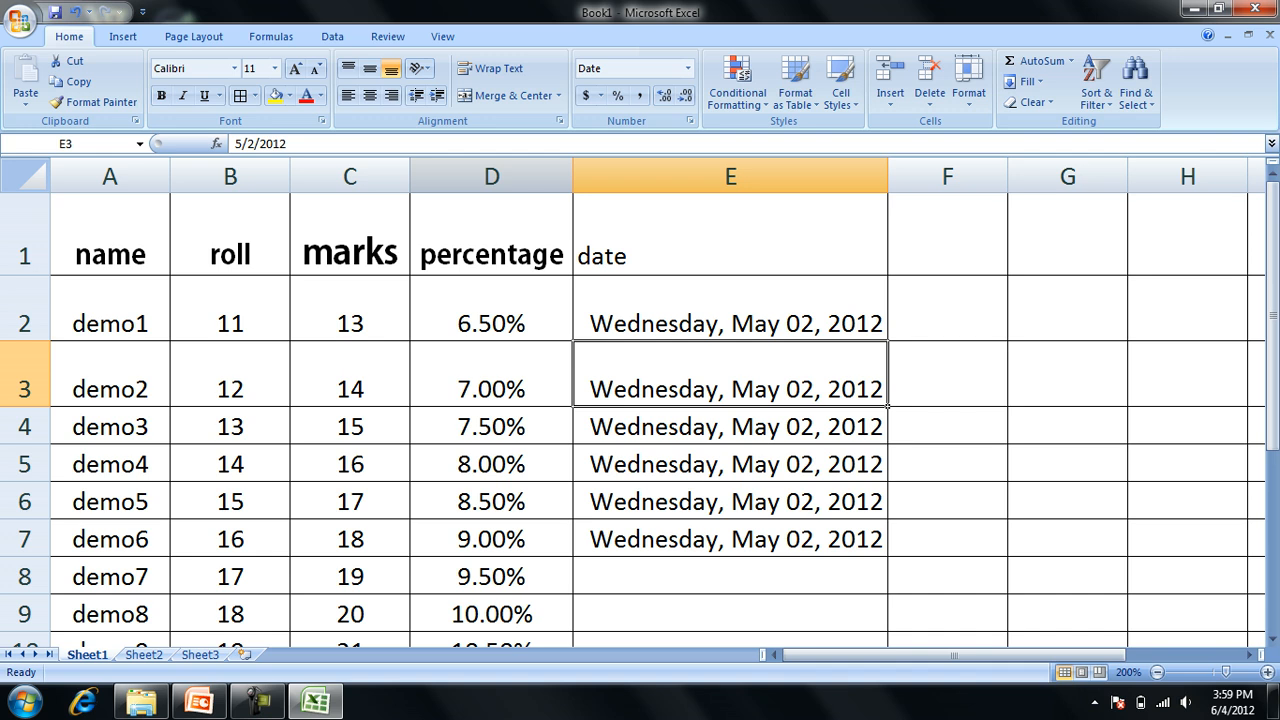
key(ctrl+1)
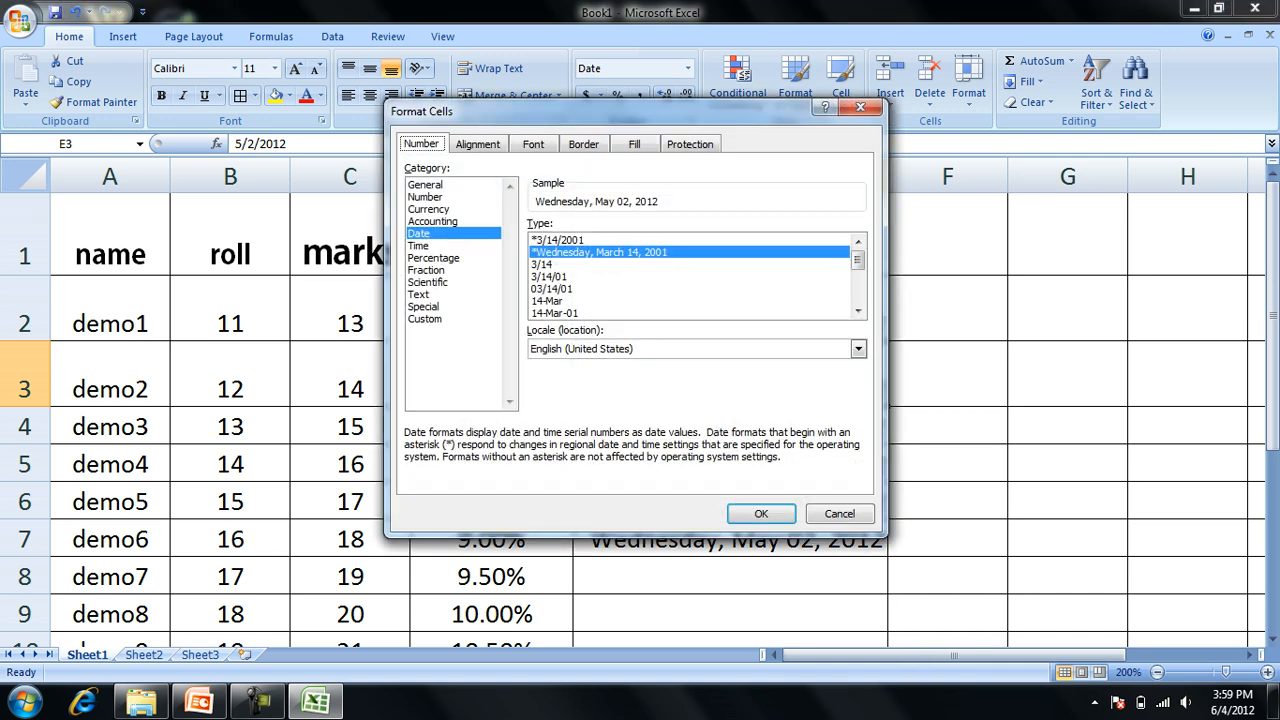
key(Down)
key(Return)
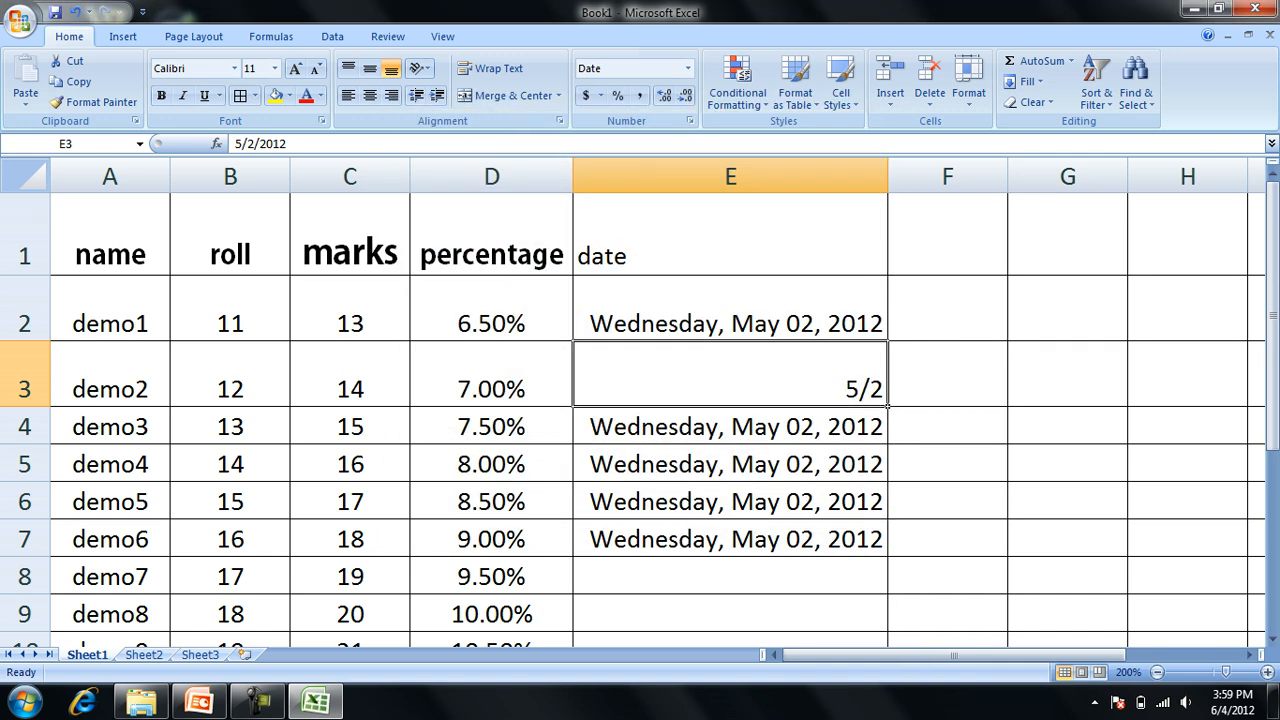
Format the date in cell E4 with the Date type 03/14/01.
key(Down)
key(ctrl+1)
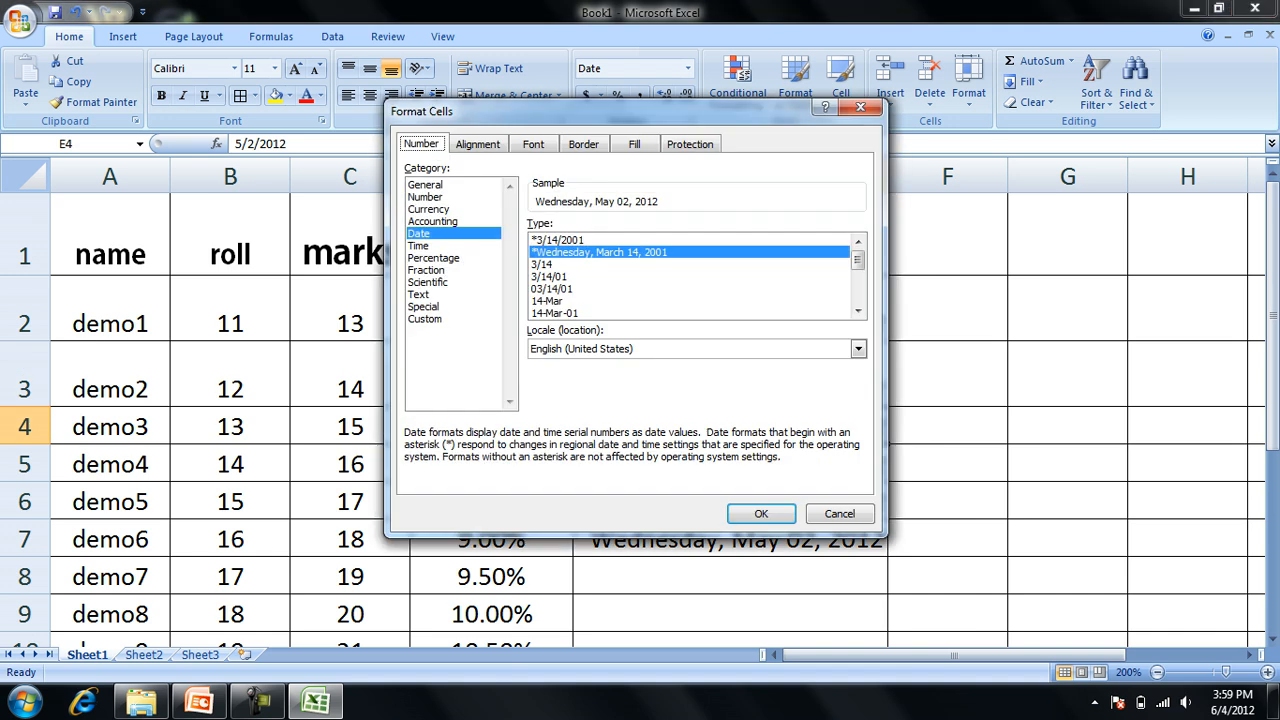
click(552, 289)
key(Return)
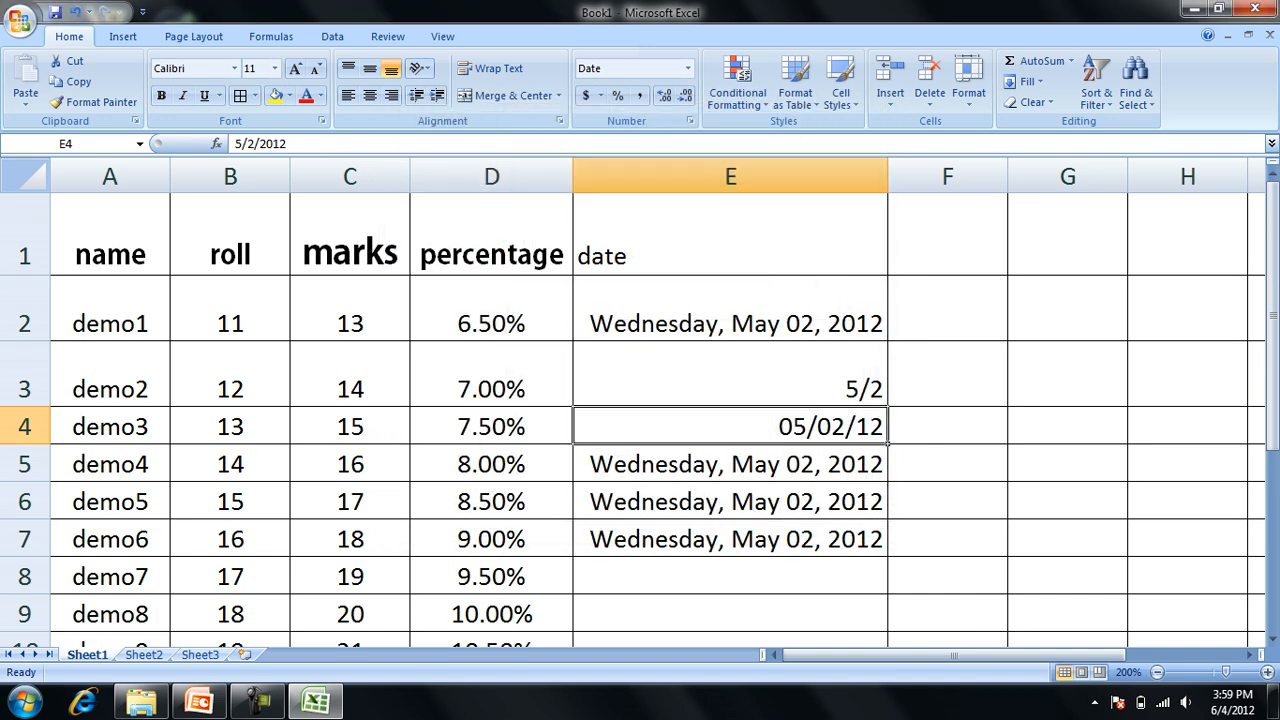
Format the date in cell E5 with the date-and-time type 3/14/01 13:30.
click(730, 464)
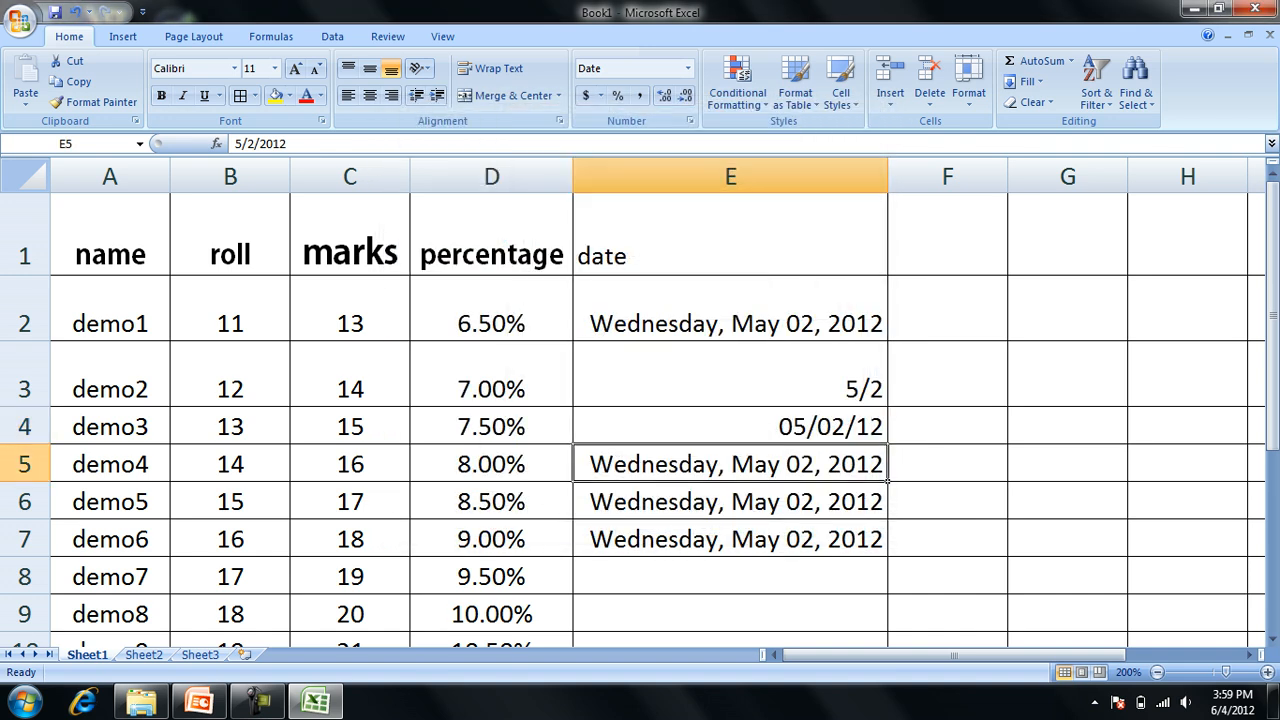
key(ctrl+1)
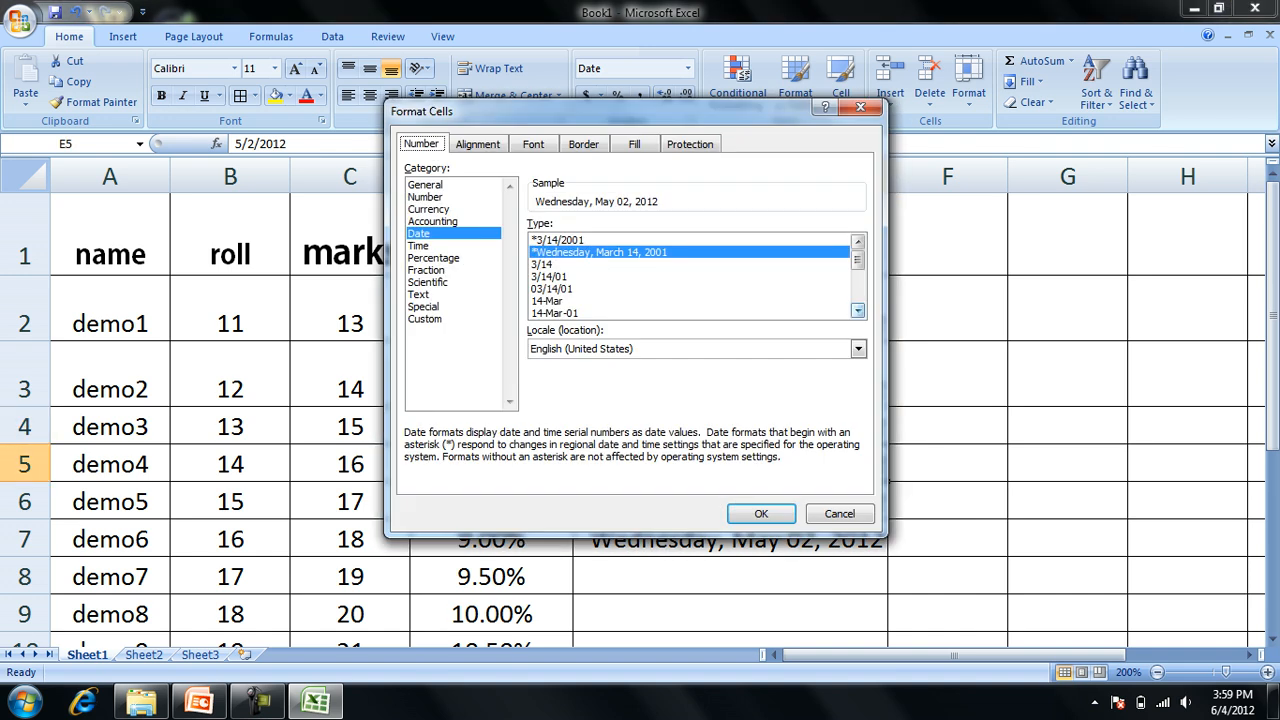
click(858, 311)
click(858, 311)
click(858, 311)
click(858, 311)
click(858, 311)
click(858, 311)
click(858, 311)
double_click(564, 301)
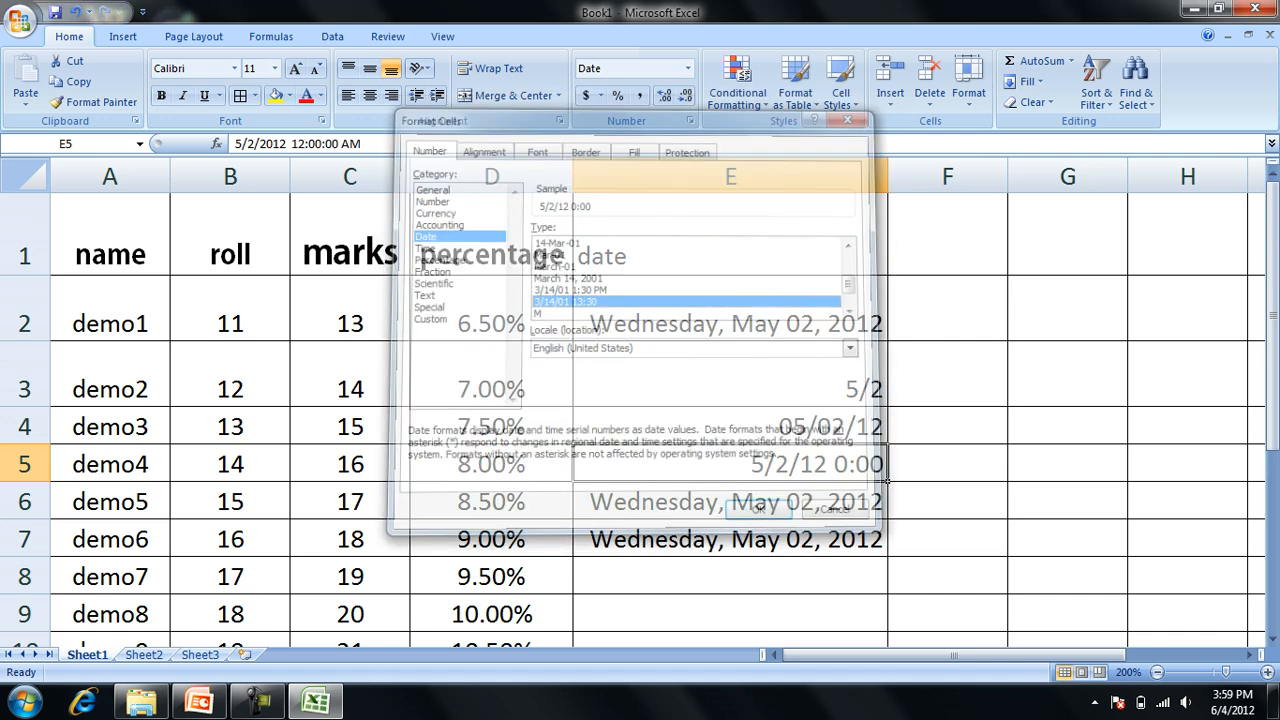
Format the date in cell E6 with the Date type M-01.
click(730, 502)
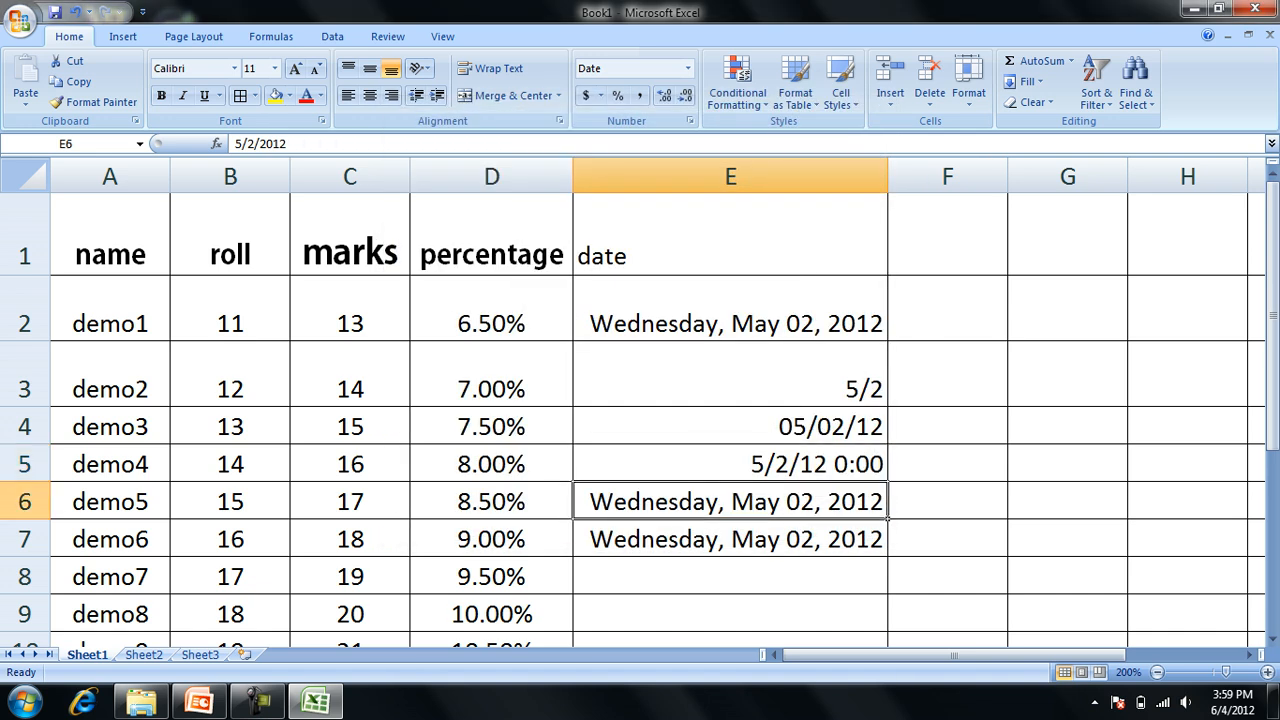
key(ctrl+1)
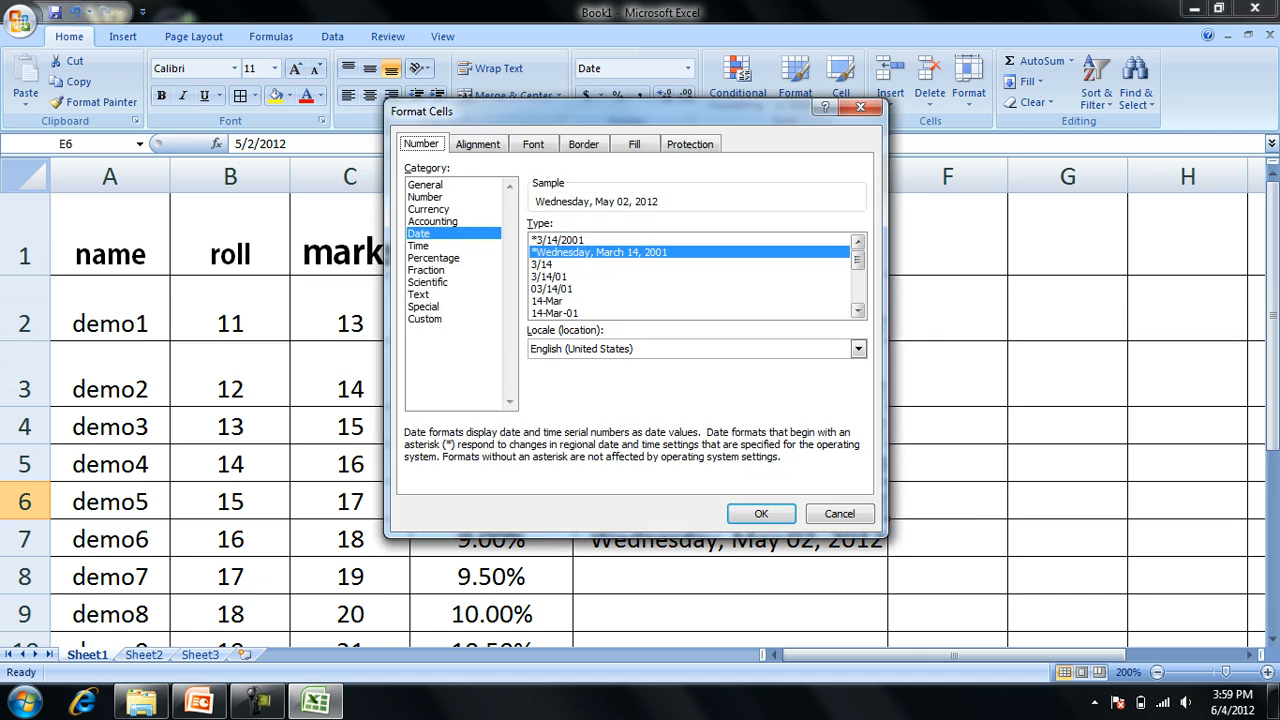
scroll(697, 276, down, 3)
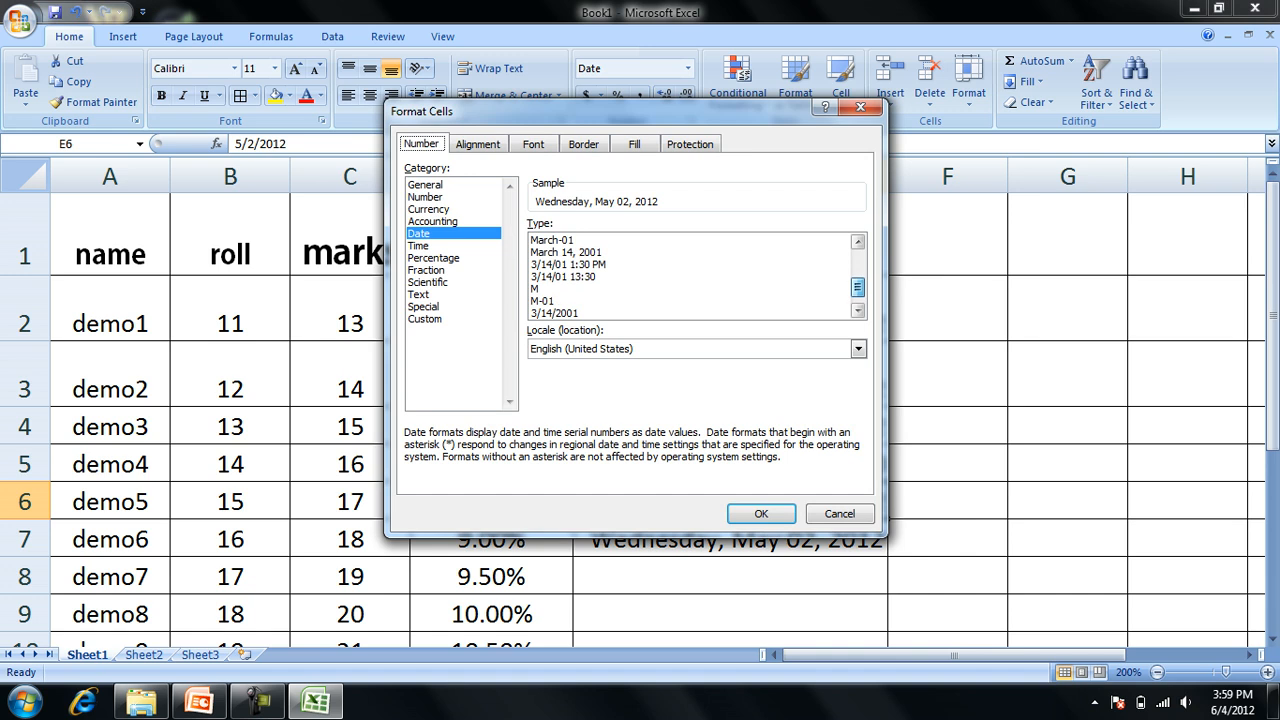
click(600, 313)
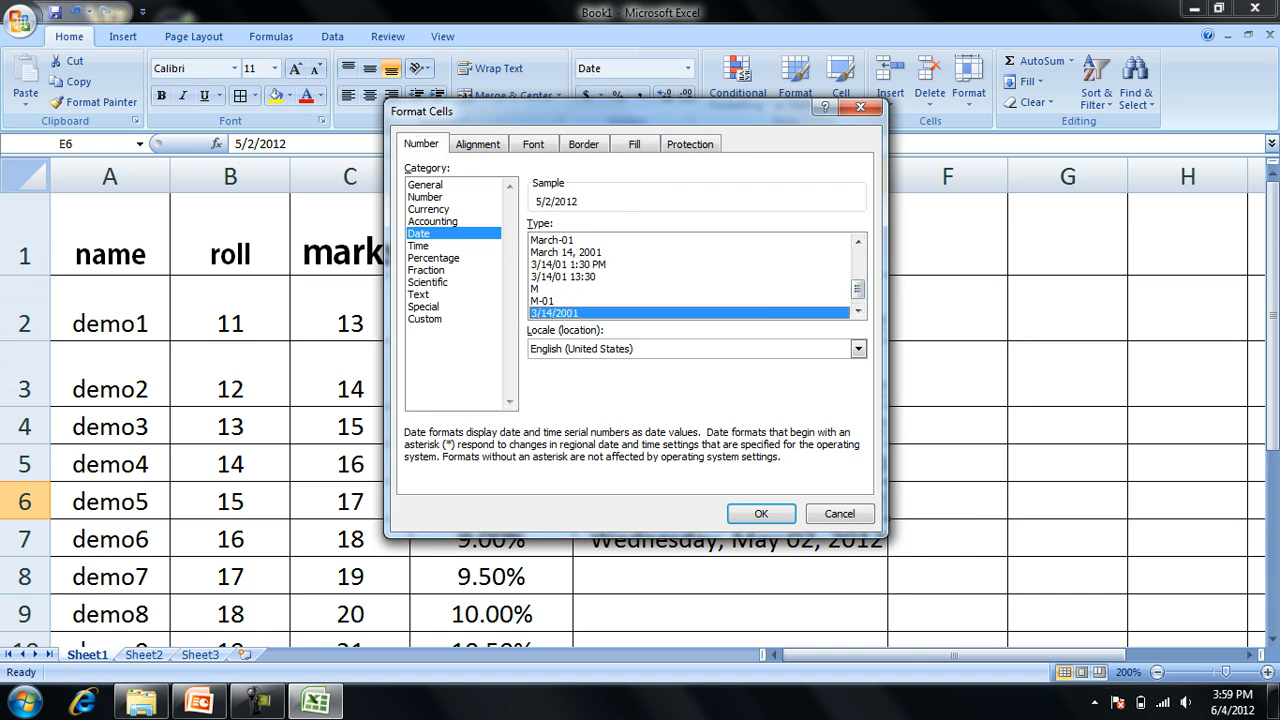
click(600, 301)
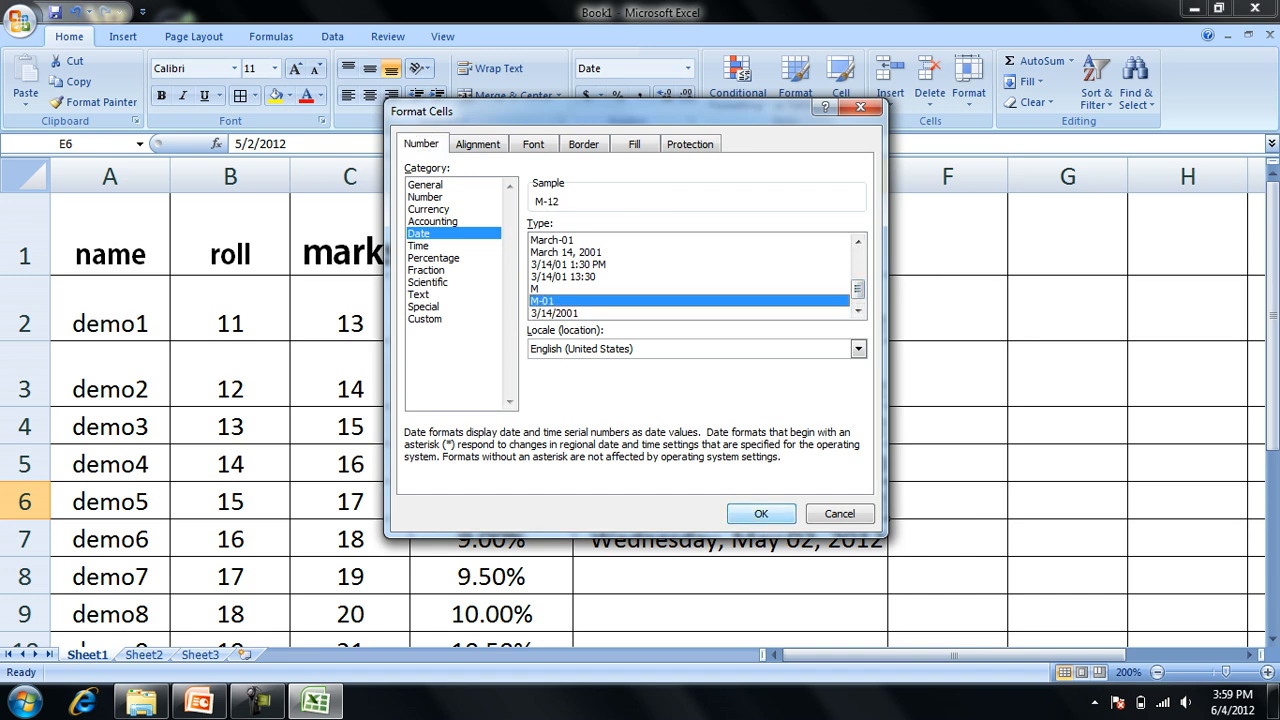
click(761, 513)
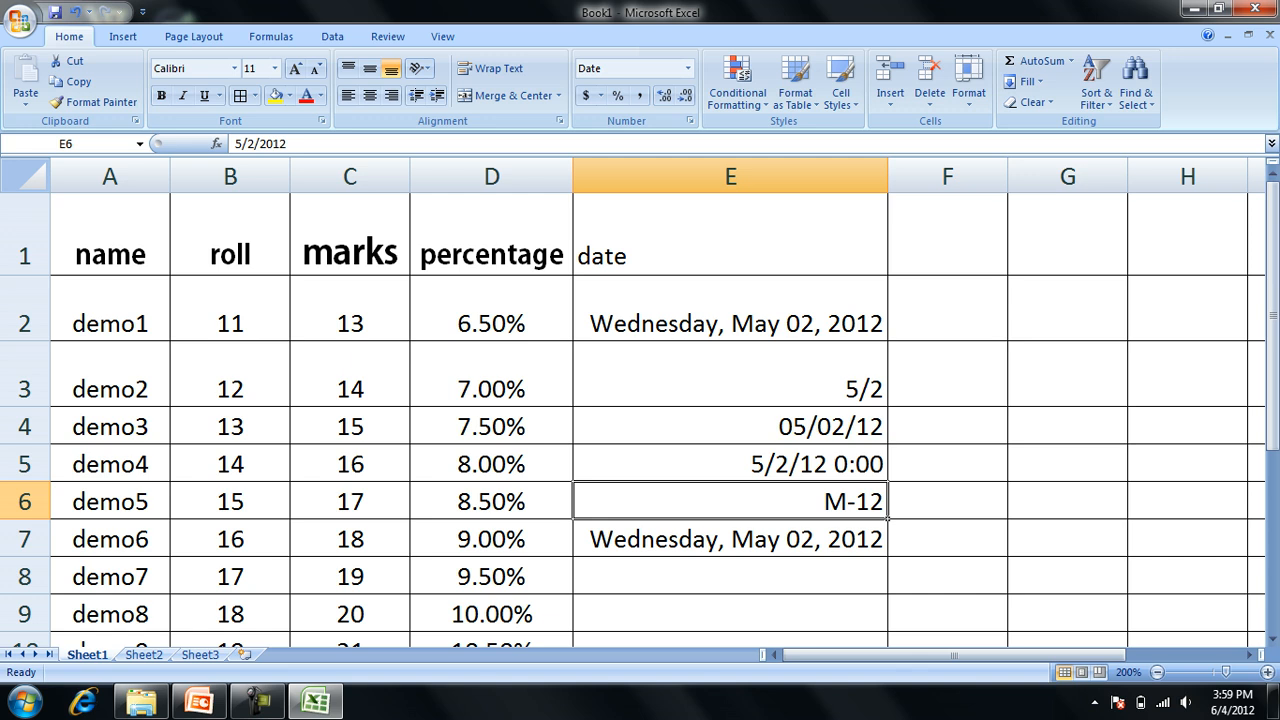
Apply the themed cell style 20% - Accent4 to the date in cell E2.
click(730, 539)
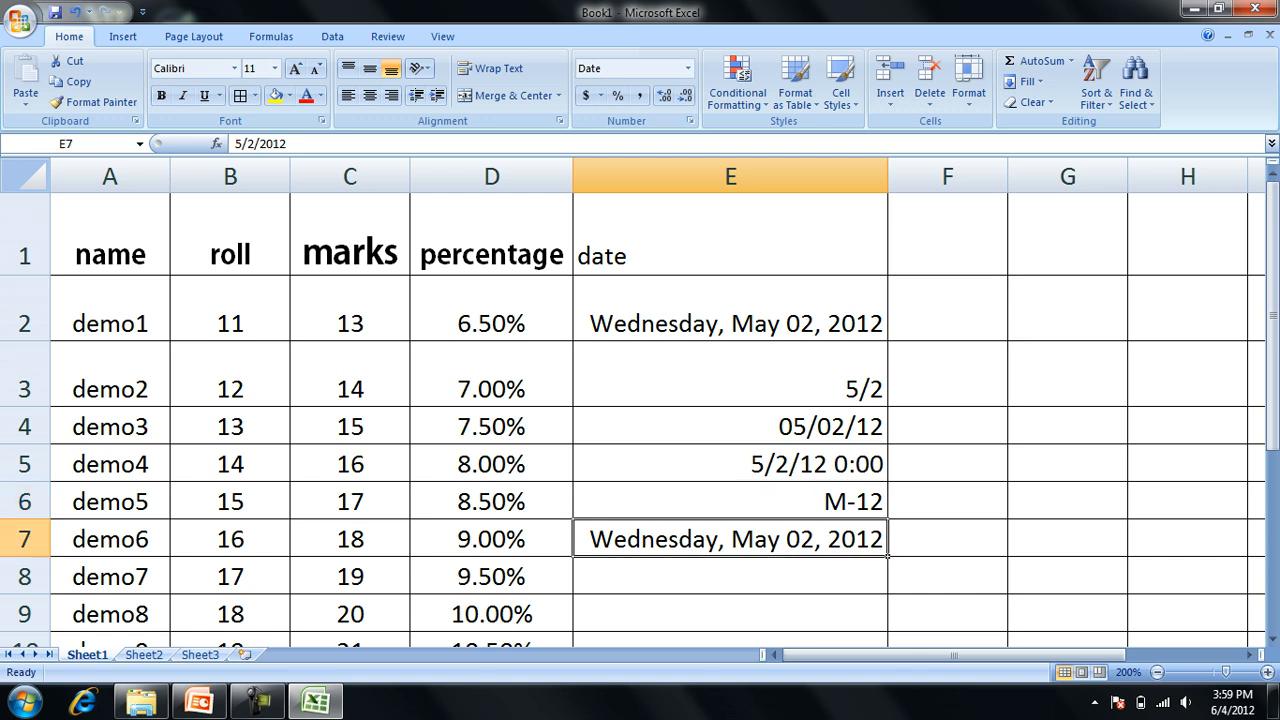
click(730, 374)
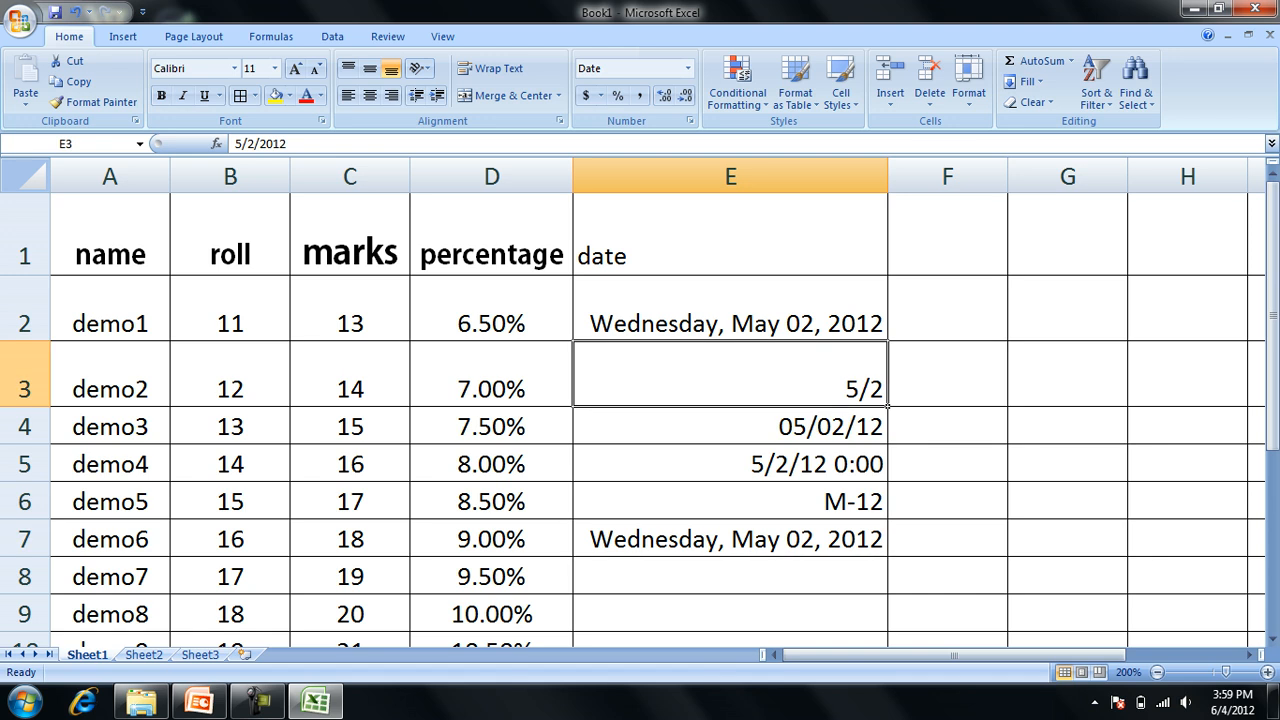
click(730, 308)
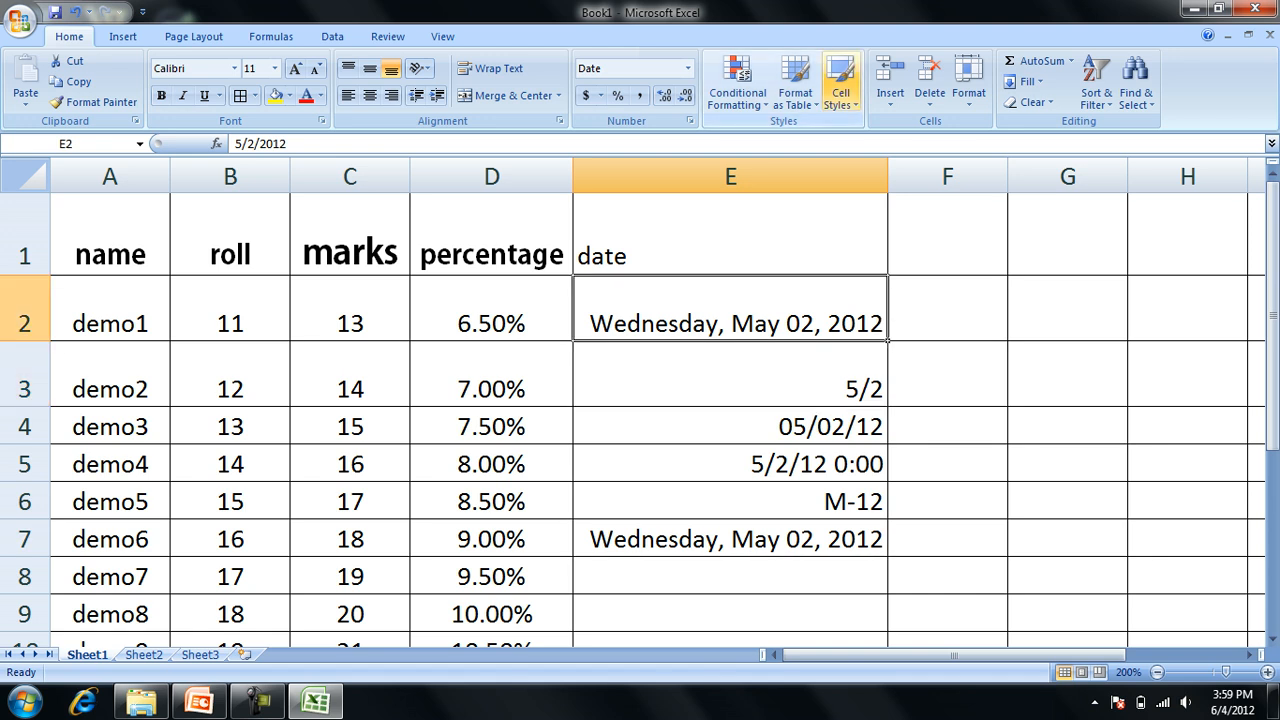
click(840, 92)
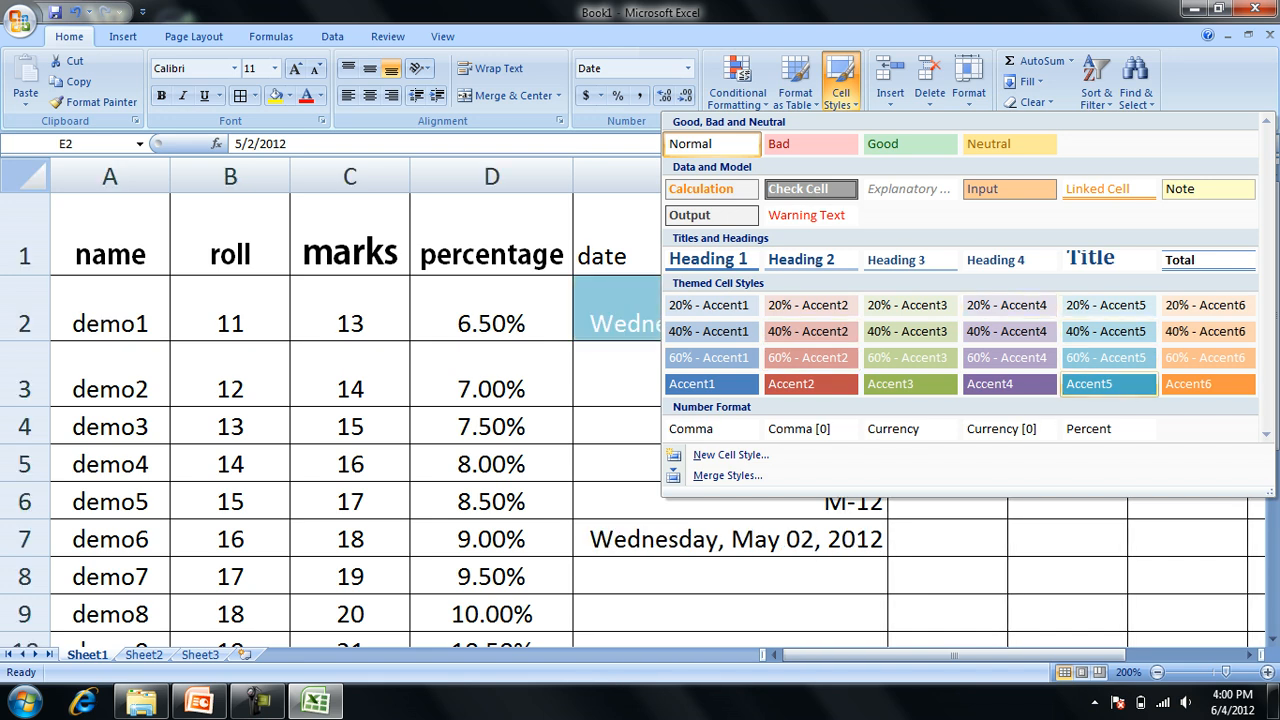
click(1009, 305)
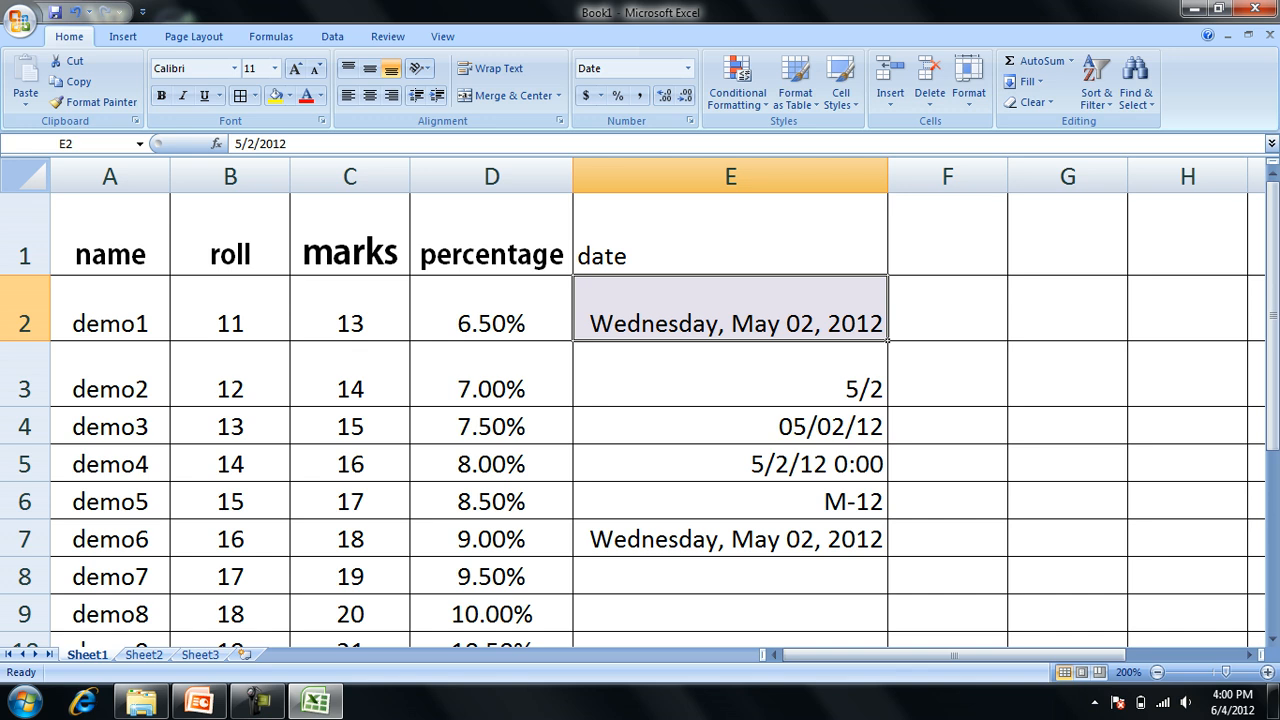
Format the range A1:E10 as a table with headers, using the blue style in the second row of the Medium group.
key(ctrl+a)
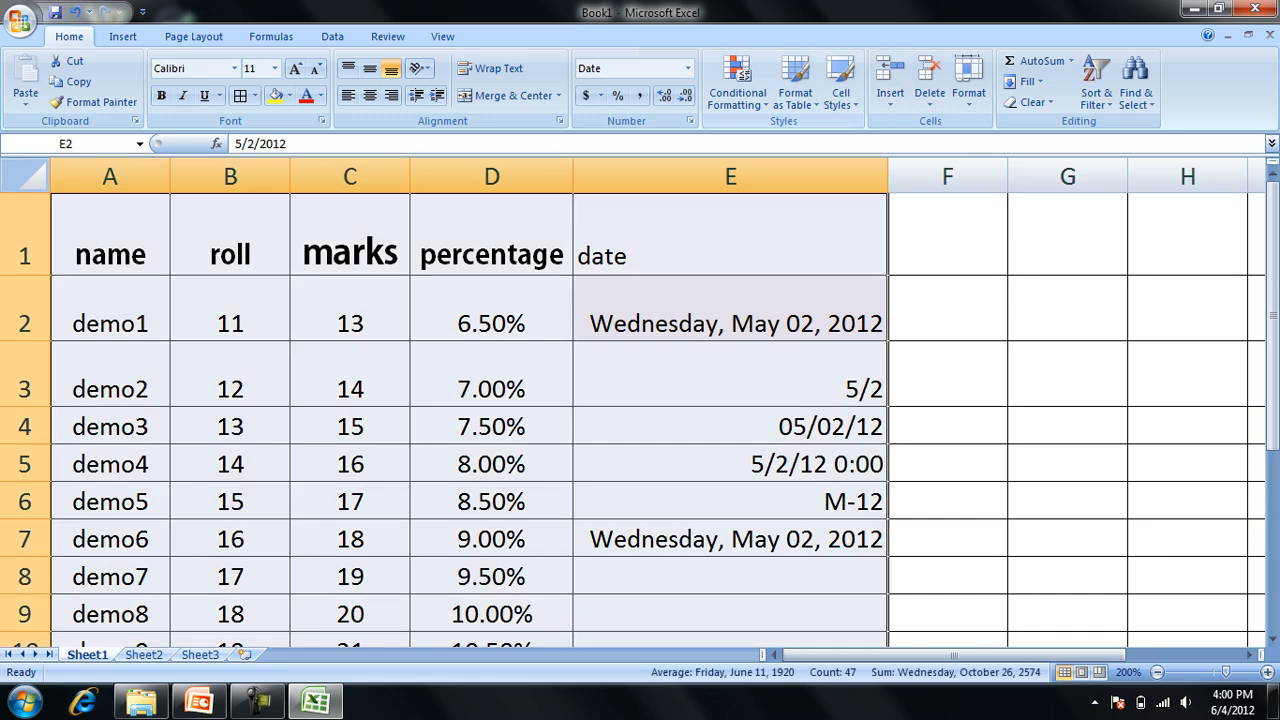
click(796, 85)
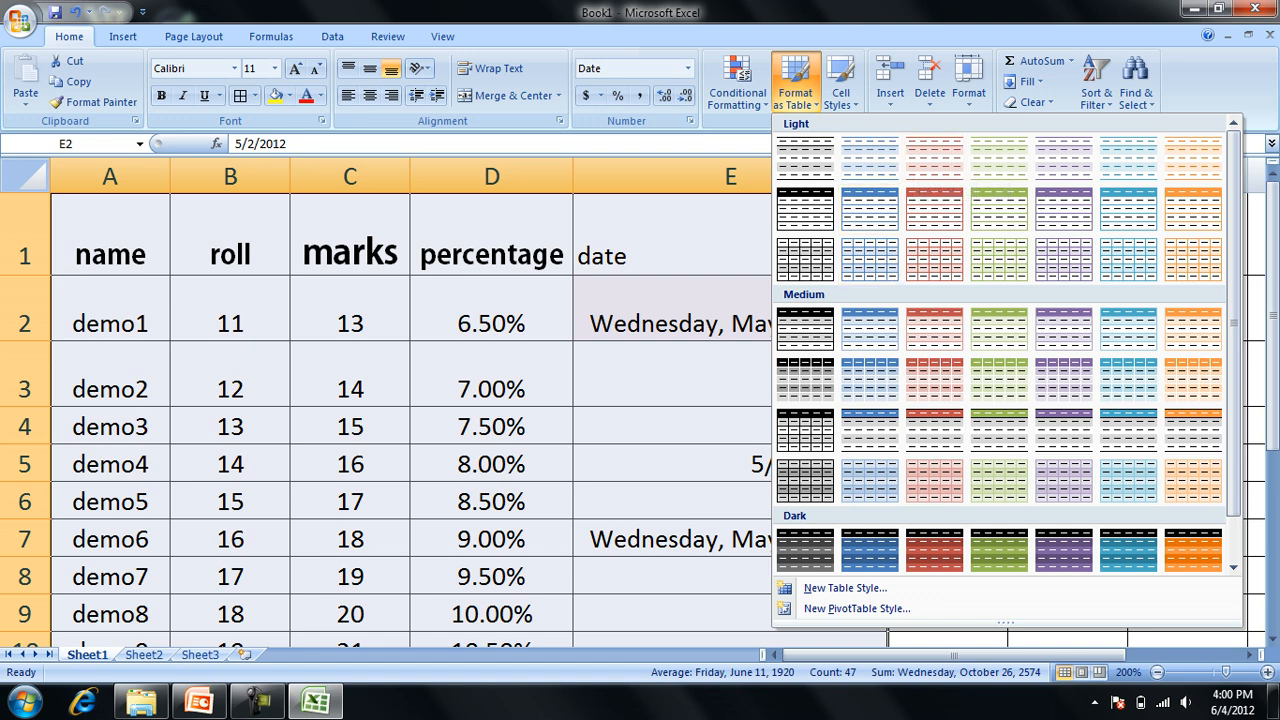
click(870, 380)
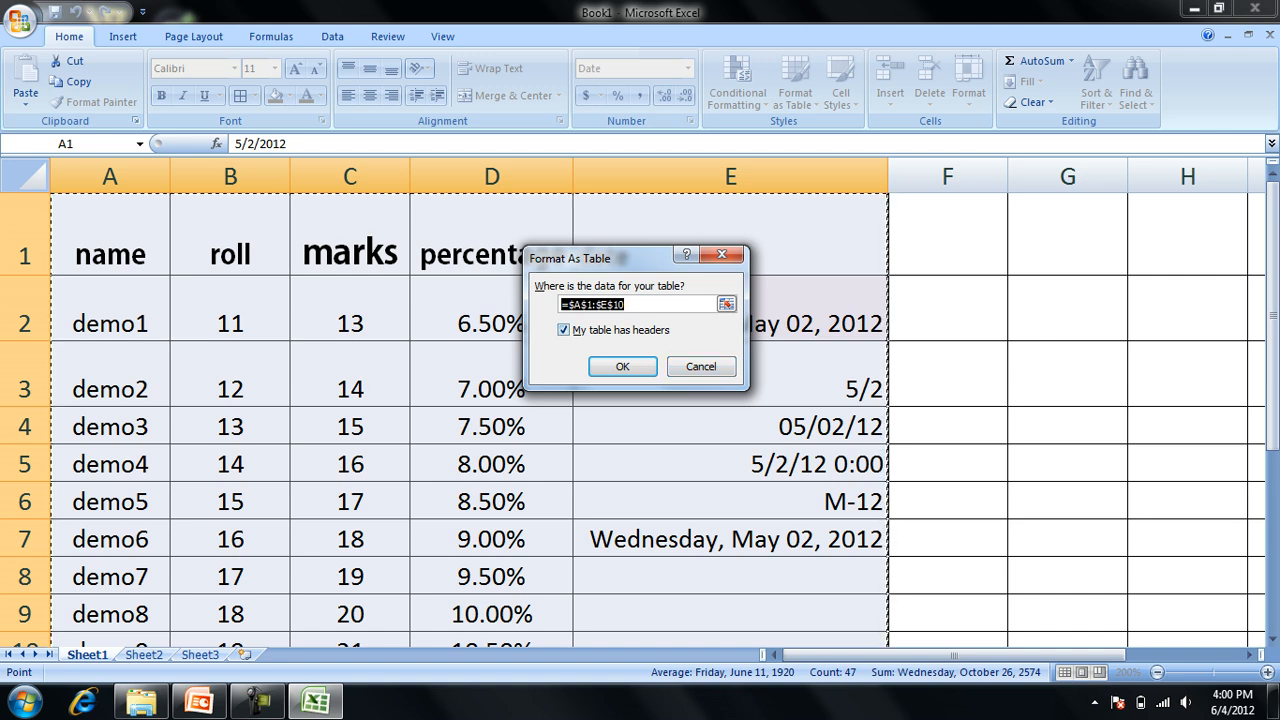
key(Tab)
key(space)
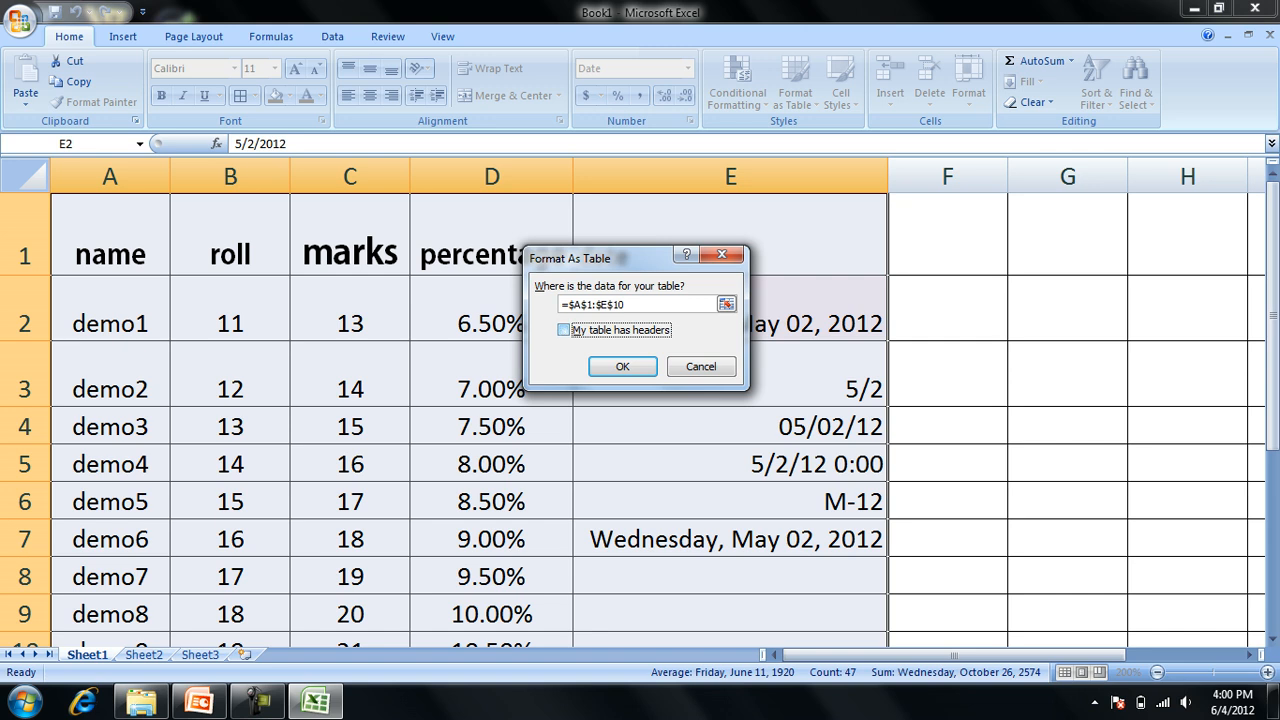
key(space)
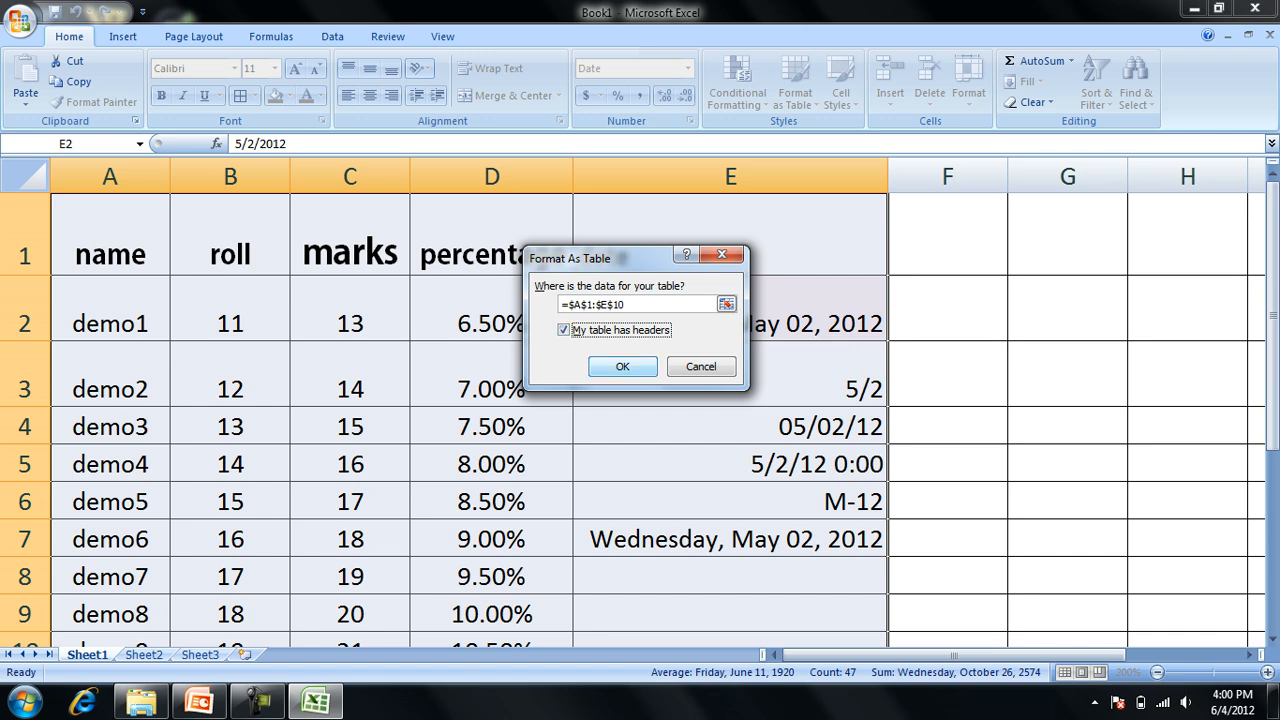
key(Return)
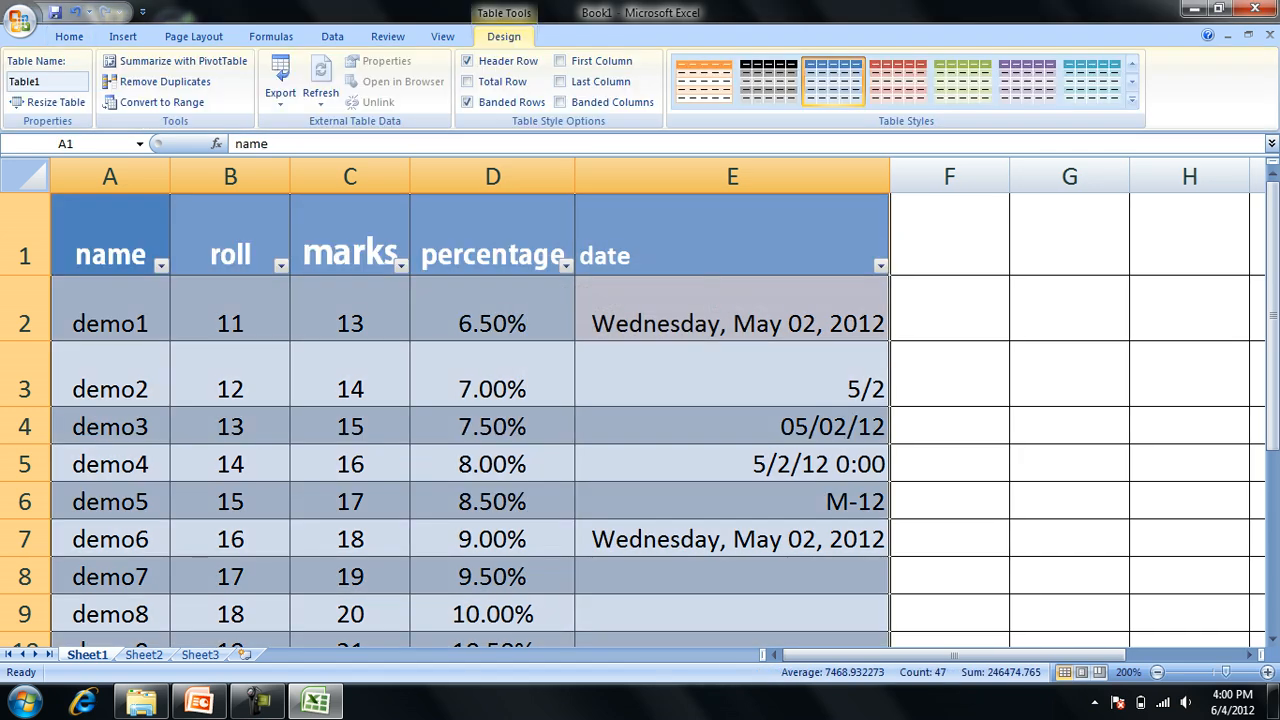
Set the worksheet zoom to 75%.
key(alt+v)
key(z)
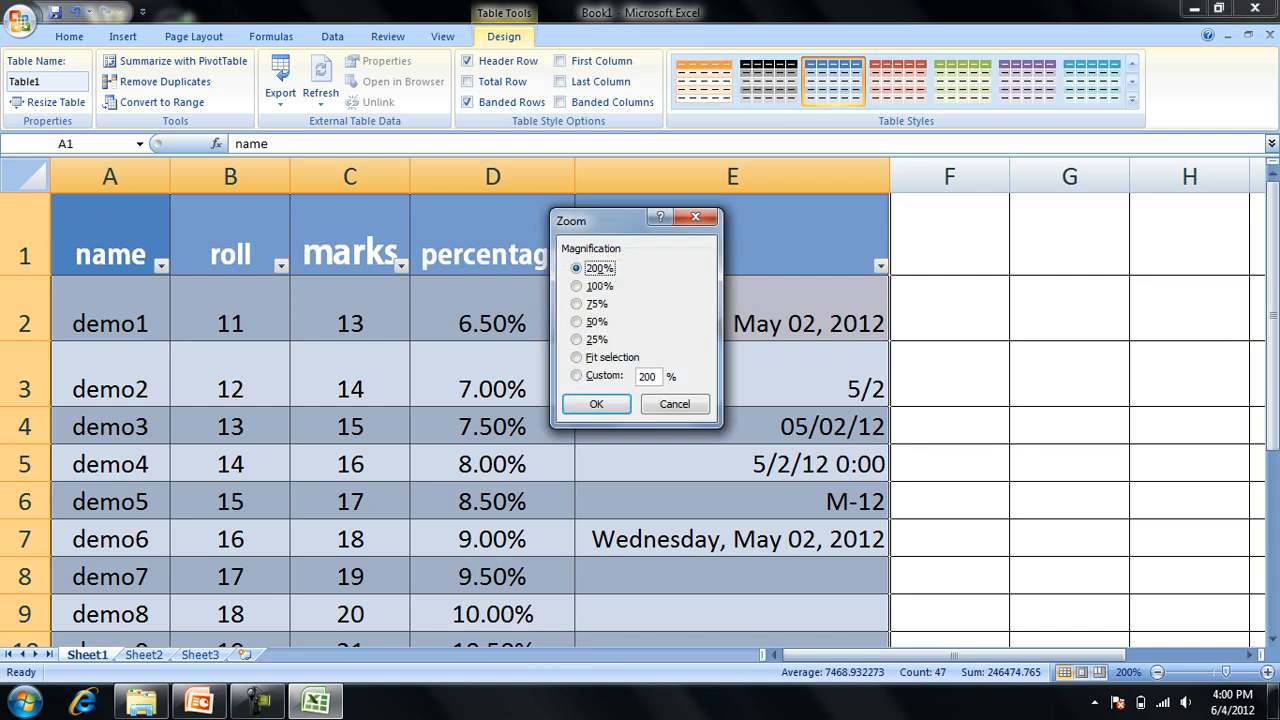
key(7)
key(Return)
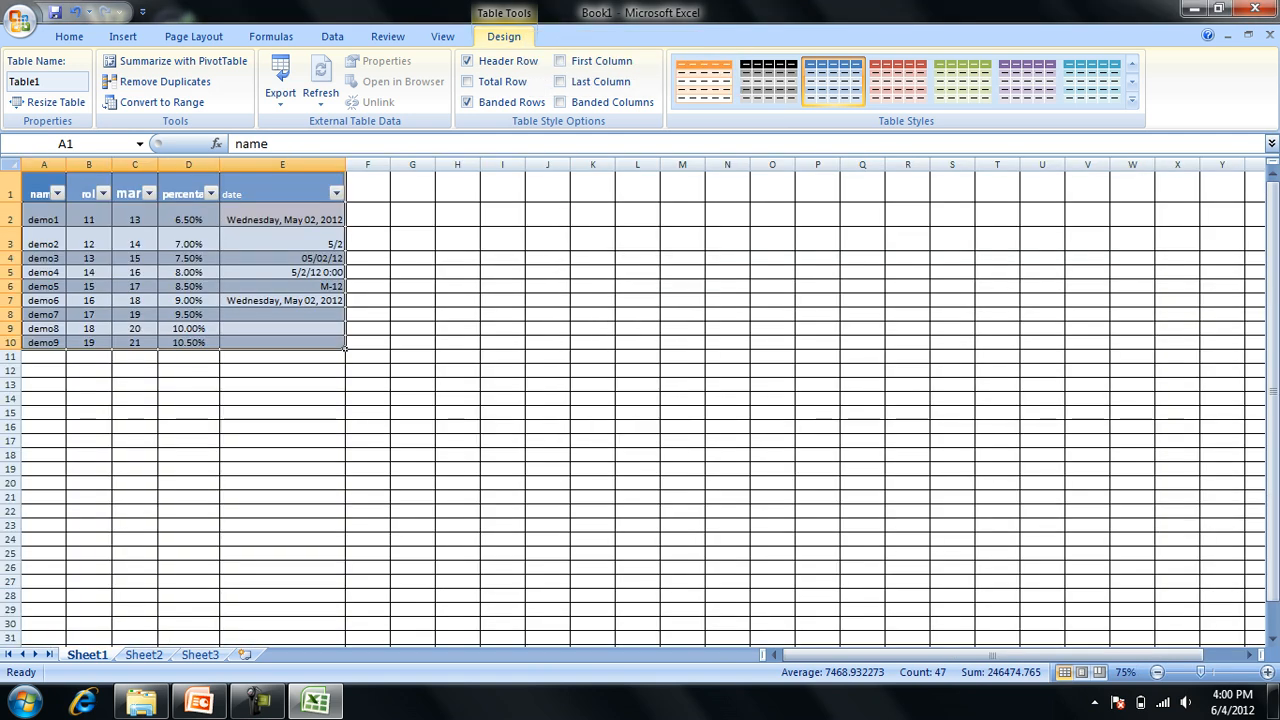
Set the worksheet zoom magnification to 100%.
key(alt+v)
key(z)
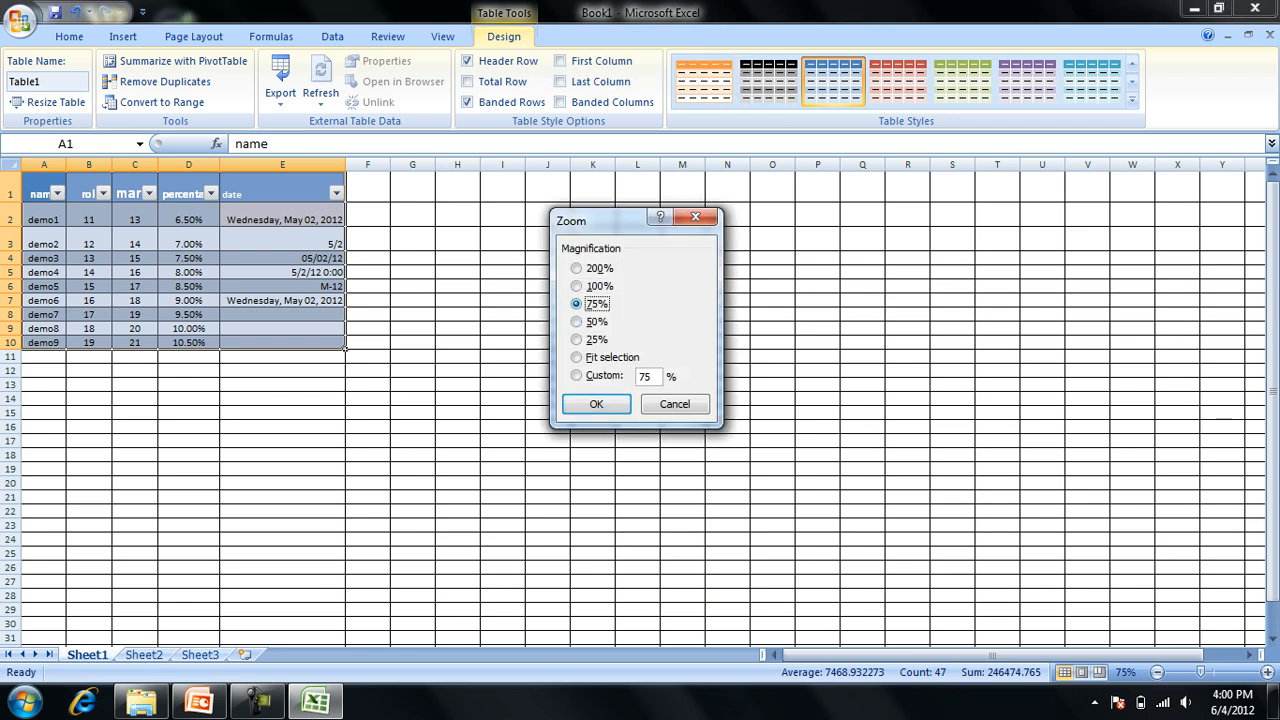
key(1)
key(Return)
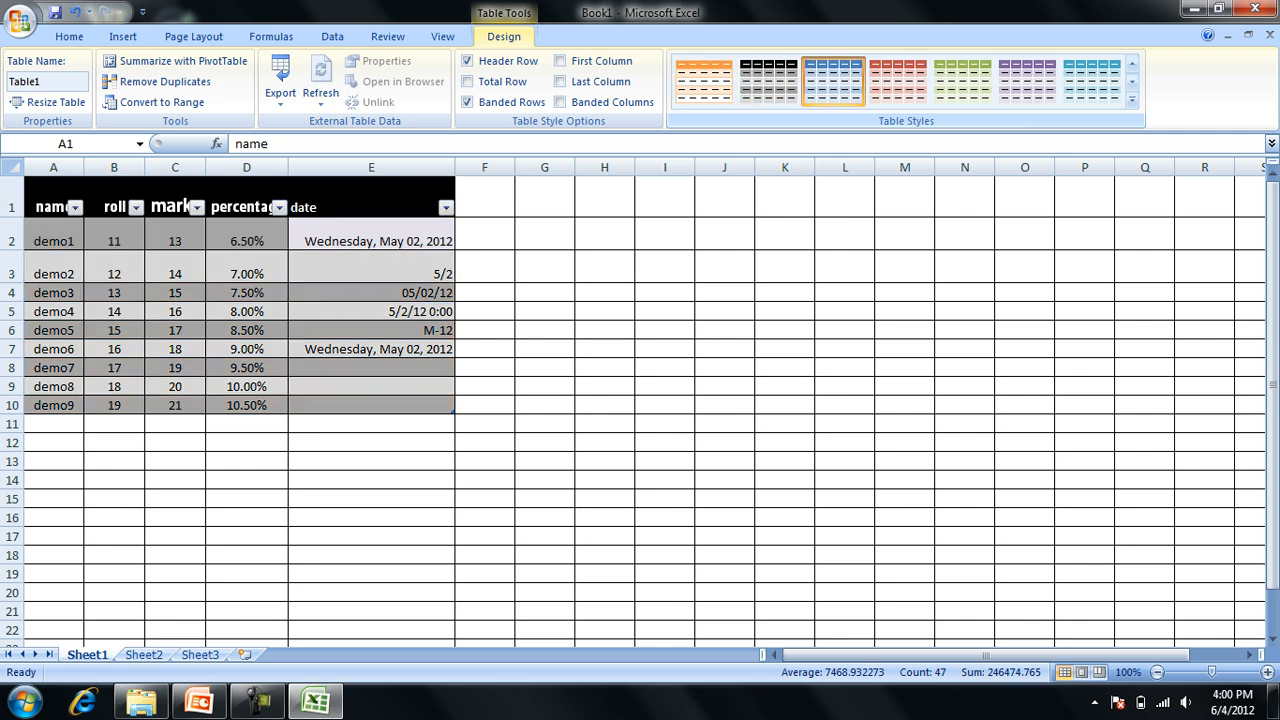
Apply the black table style in the second row of the Medium group to the table.
click(1131, 99)
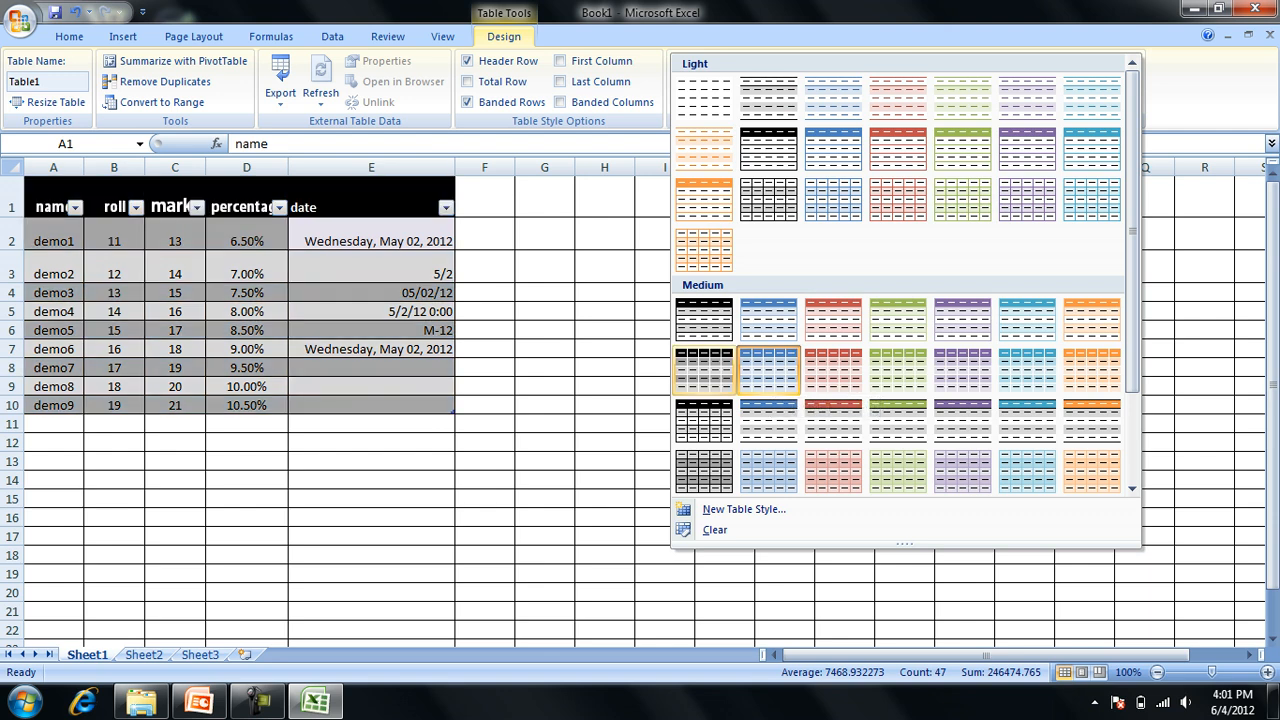
click(704, 369)
click(285, 313)
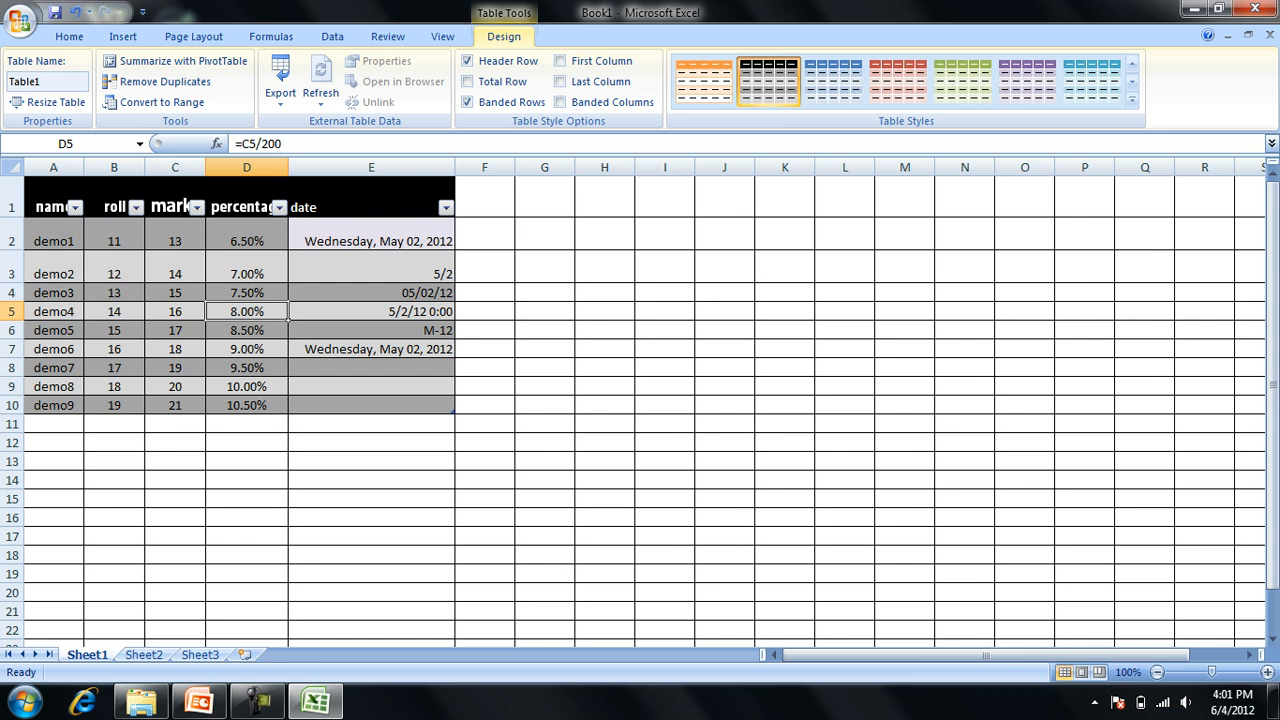
Filter the table's name column to show only demo1, demo2 and demo3.
click(75, 208)
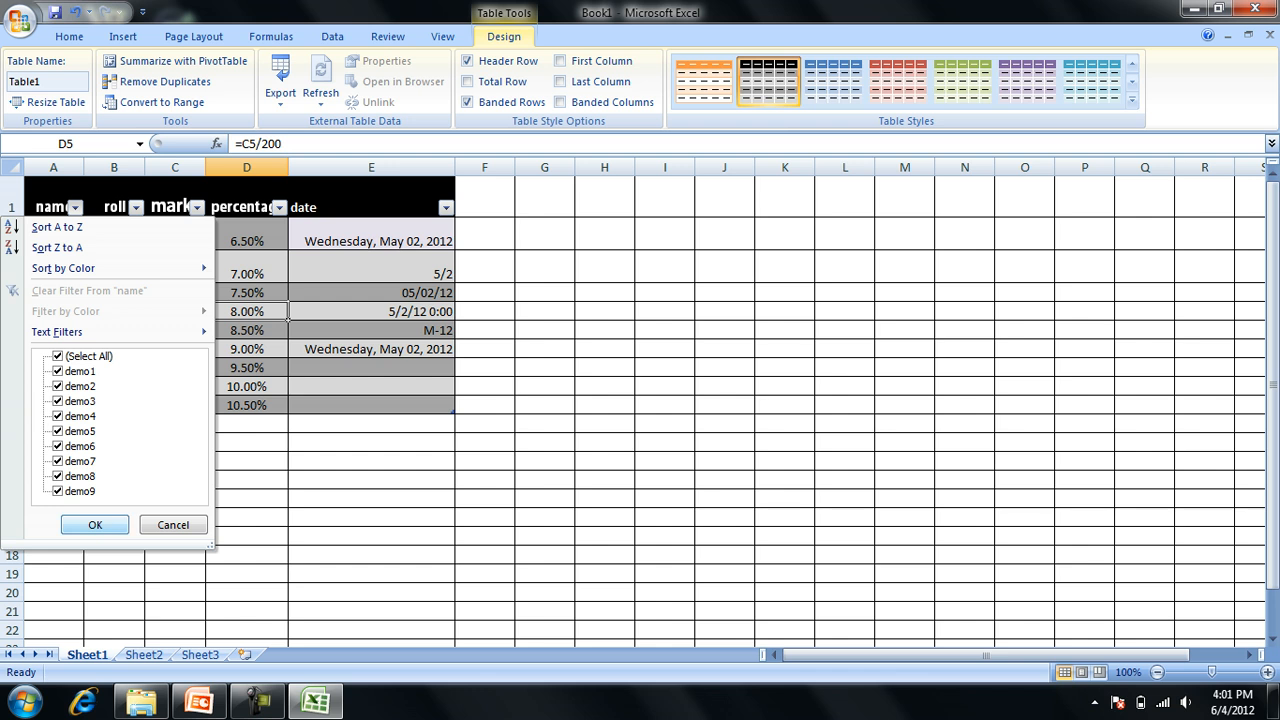
click(58, 356)
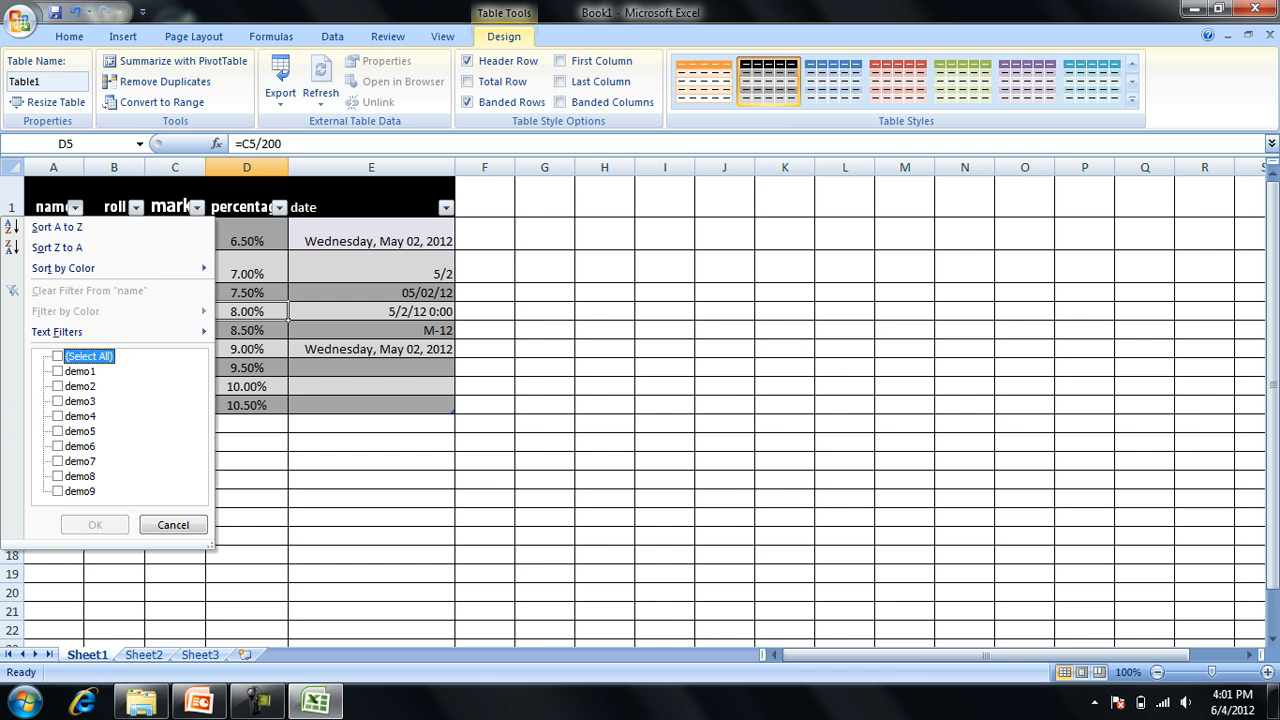
click(58, 371)
click(58, 386)
click(58, 401)
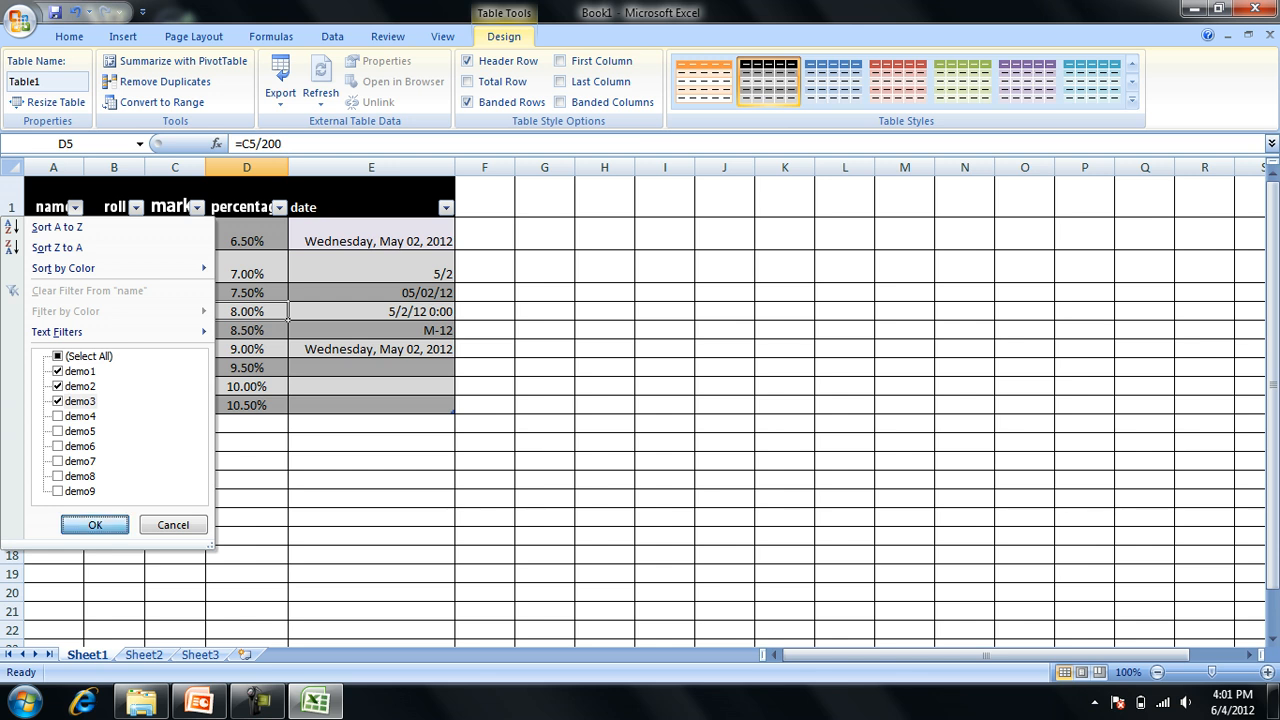
click(95, 524)
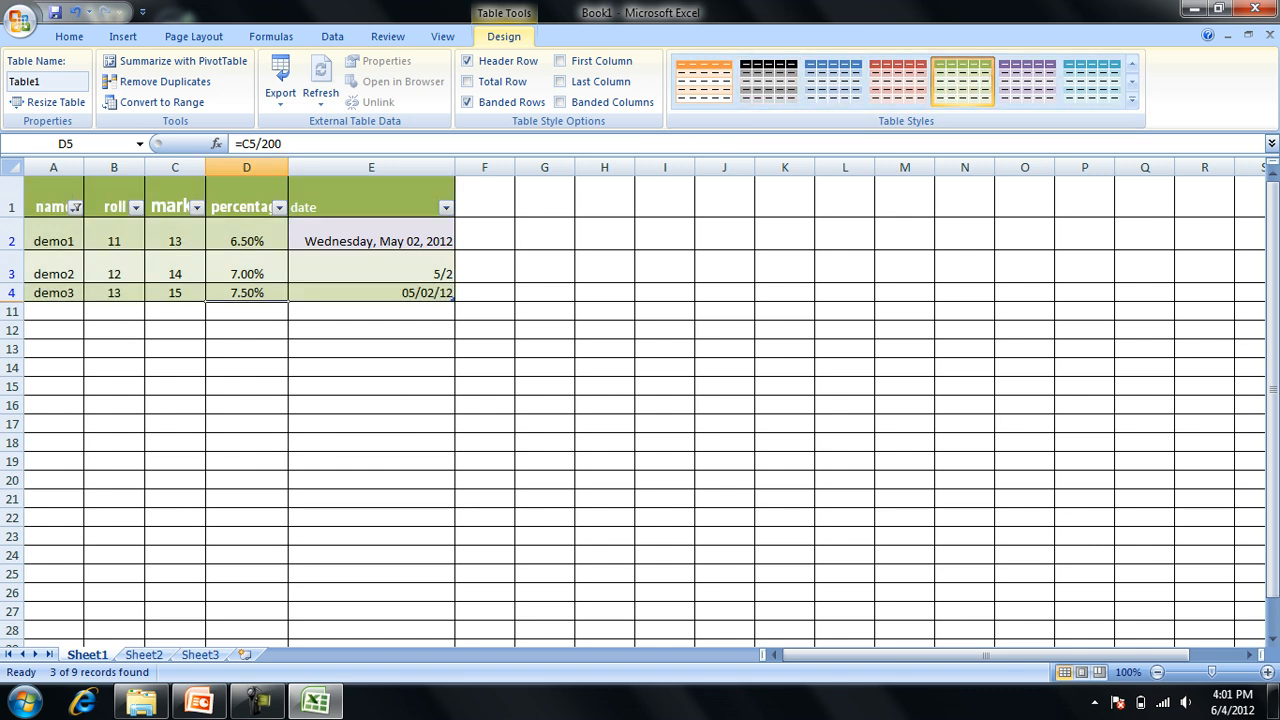
Change the filtered table's style to the purple one with a solid purple header and banded rows.
click(371, 311)
click(450, 279)
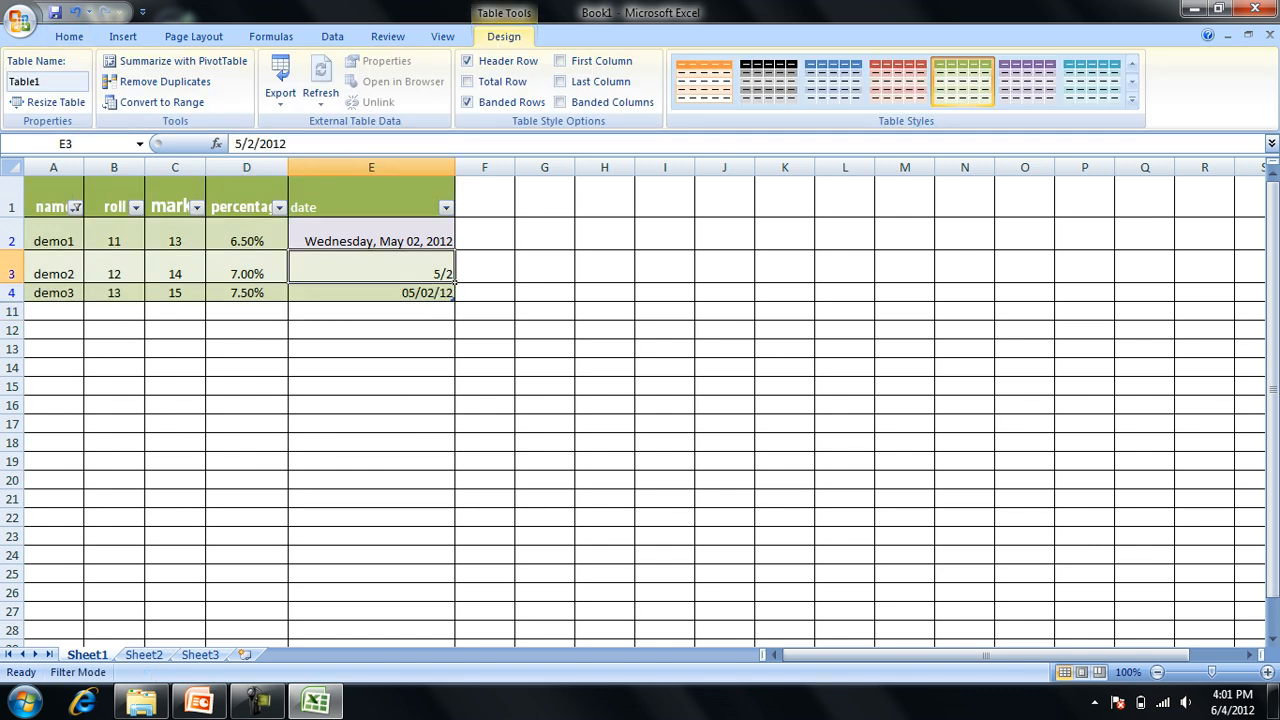
click(1027, 80)
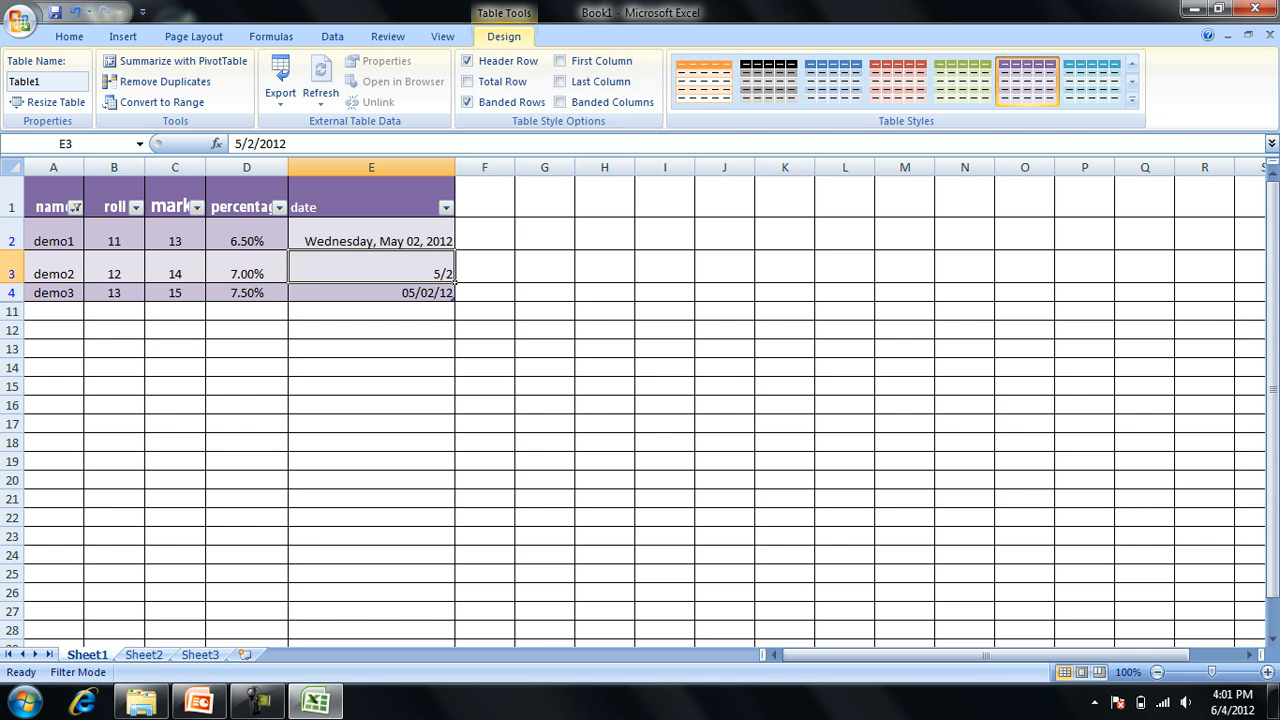
Enter the text name in cell D16 and name1 in cell E16.
click(69, 36)
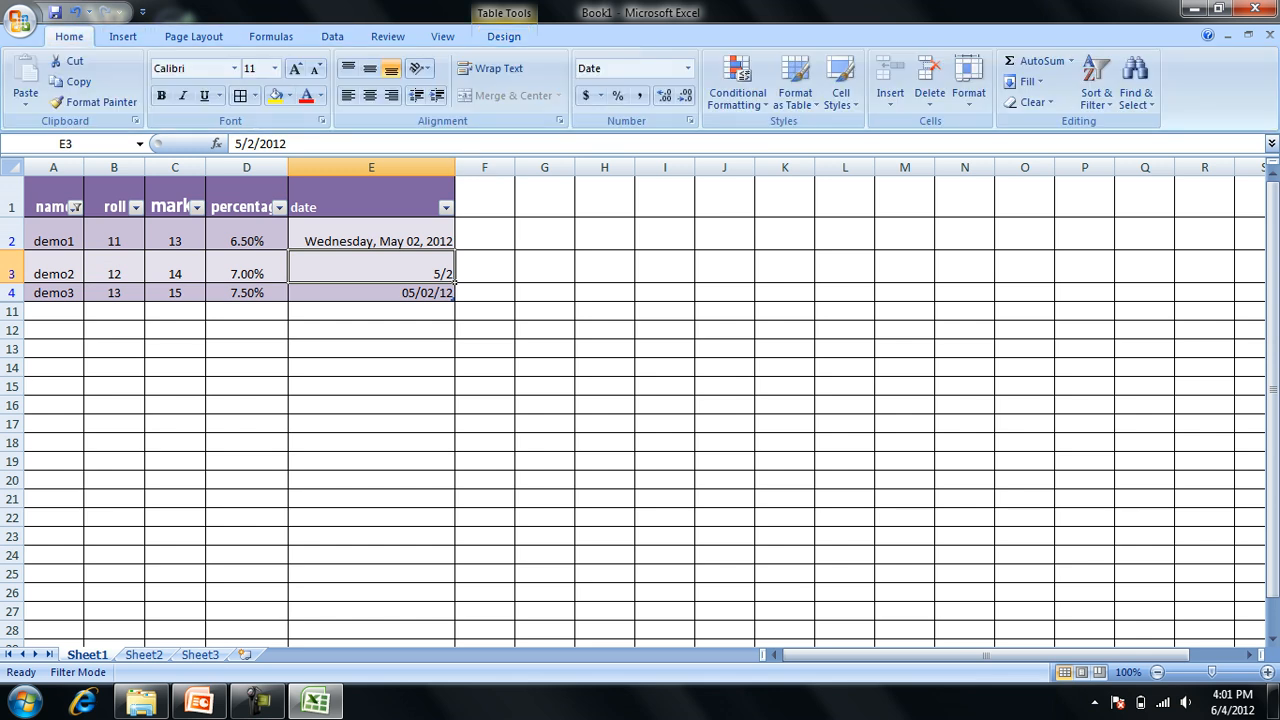
click(247, 405)
text(name)
key(Tab)
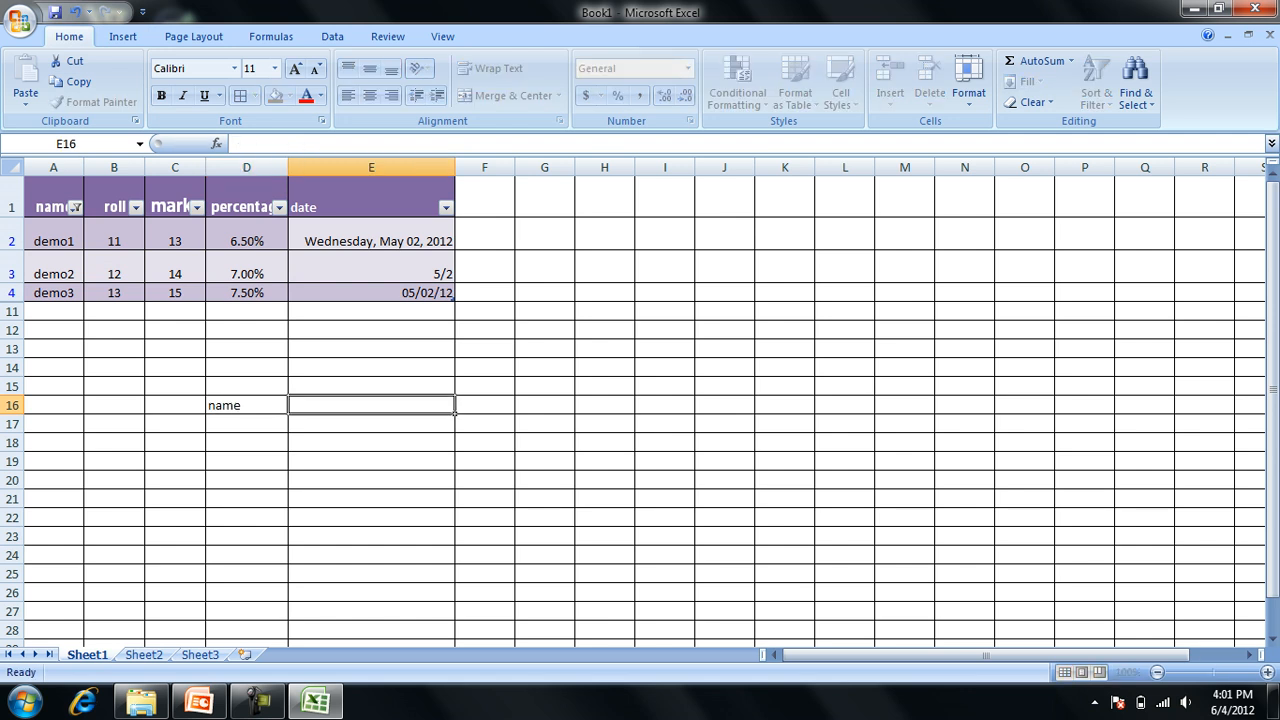
text(name1)
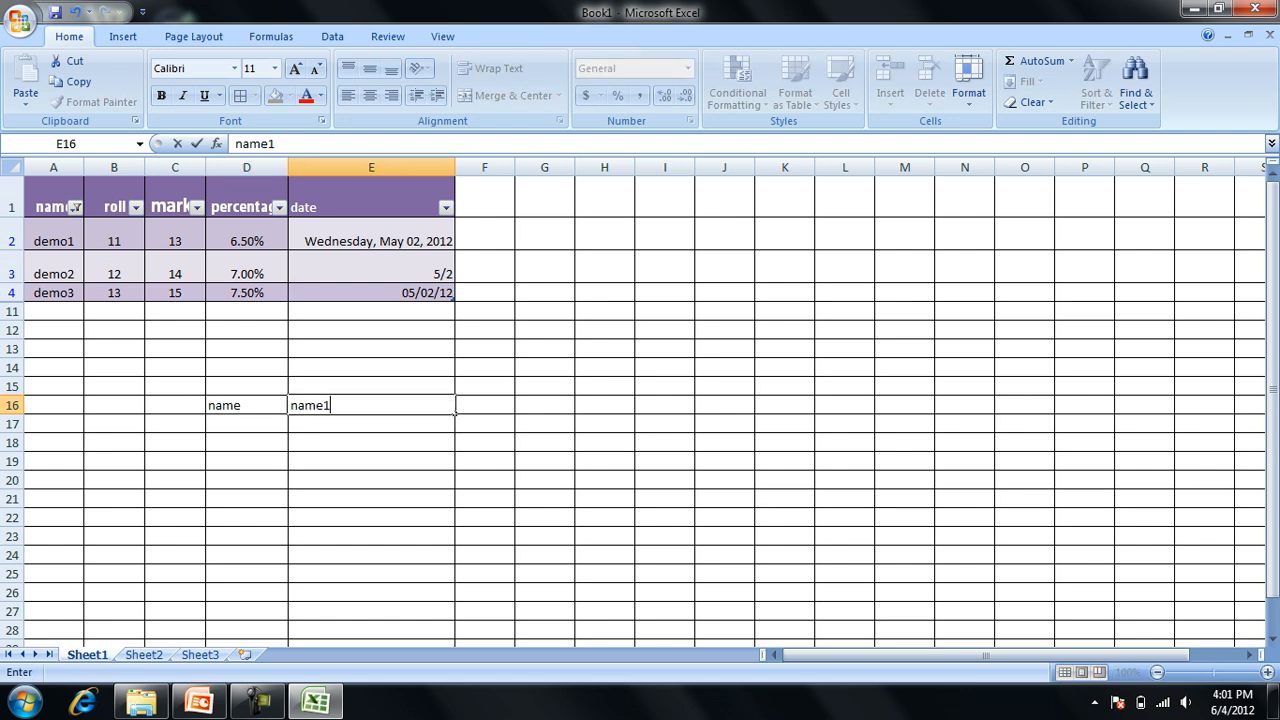
key(Return)
Merge cells D16 and E16 through the Format Cells alignment options, keeping only the upper-left value.
key(Up)
key(shift+Left)
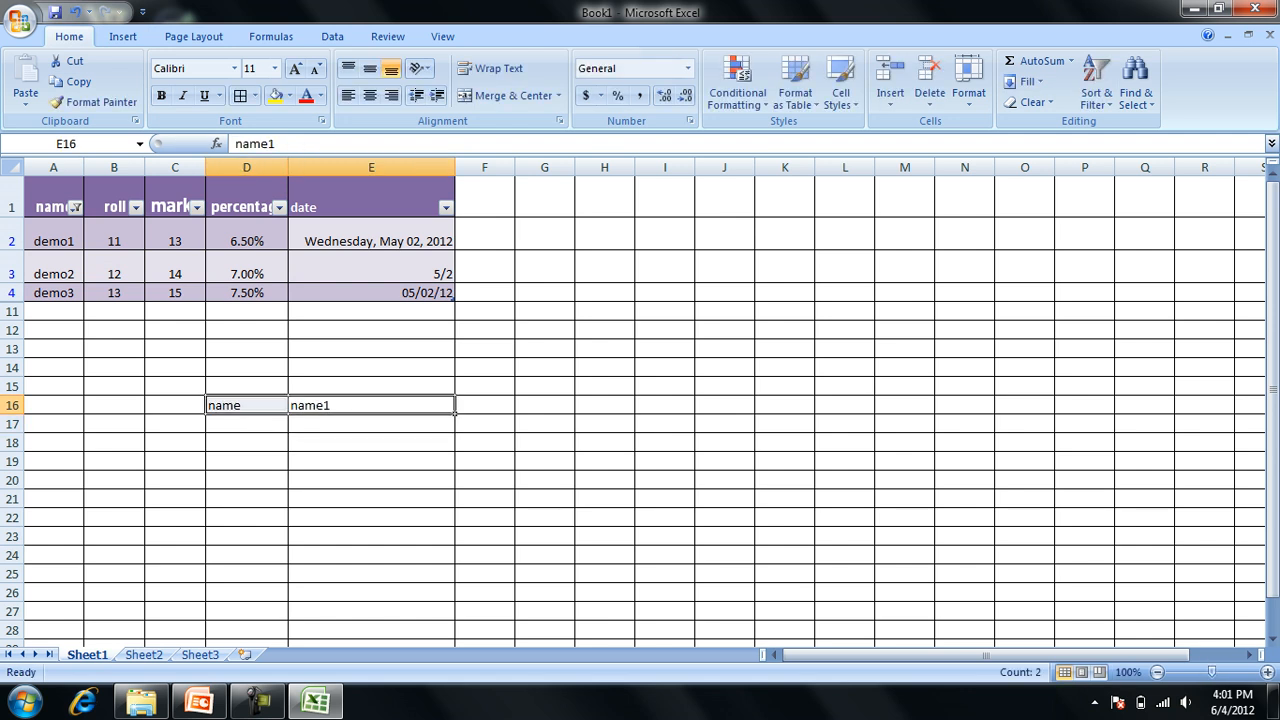
key(ctrl+1)
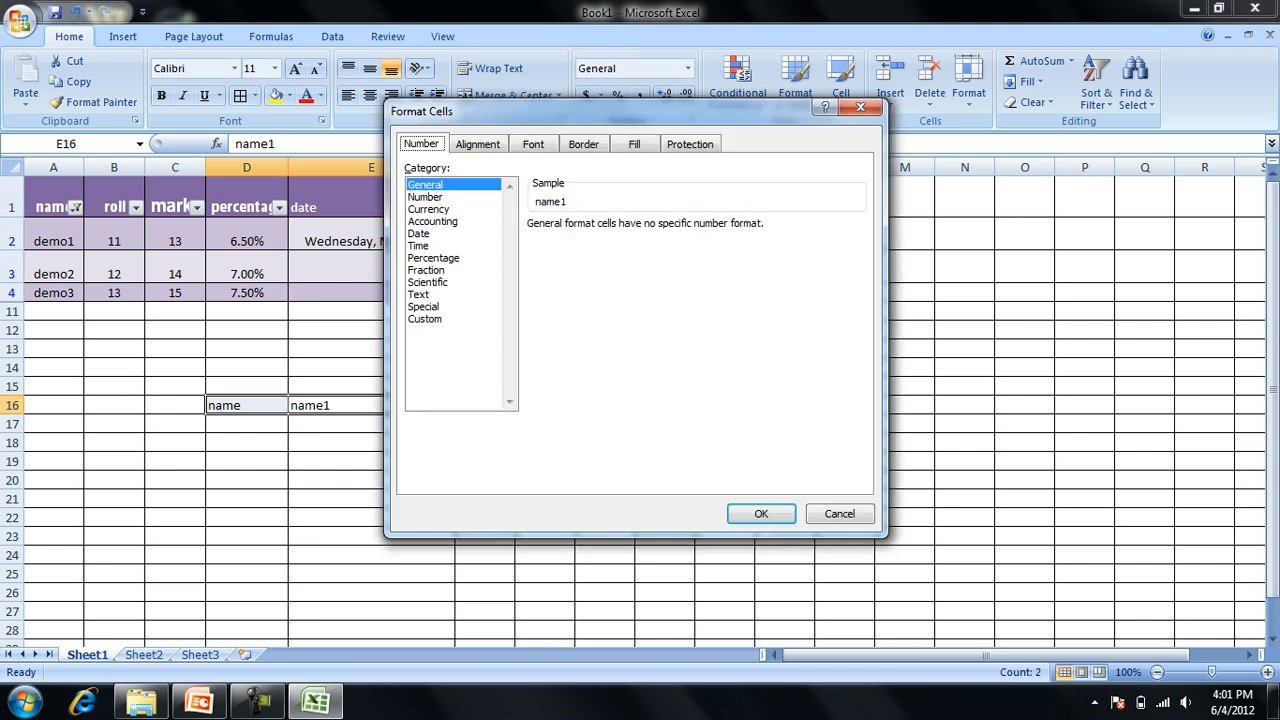
key(ctrl+Tab)
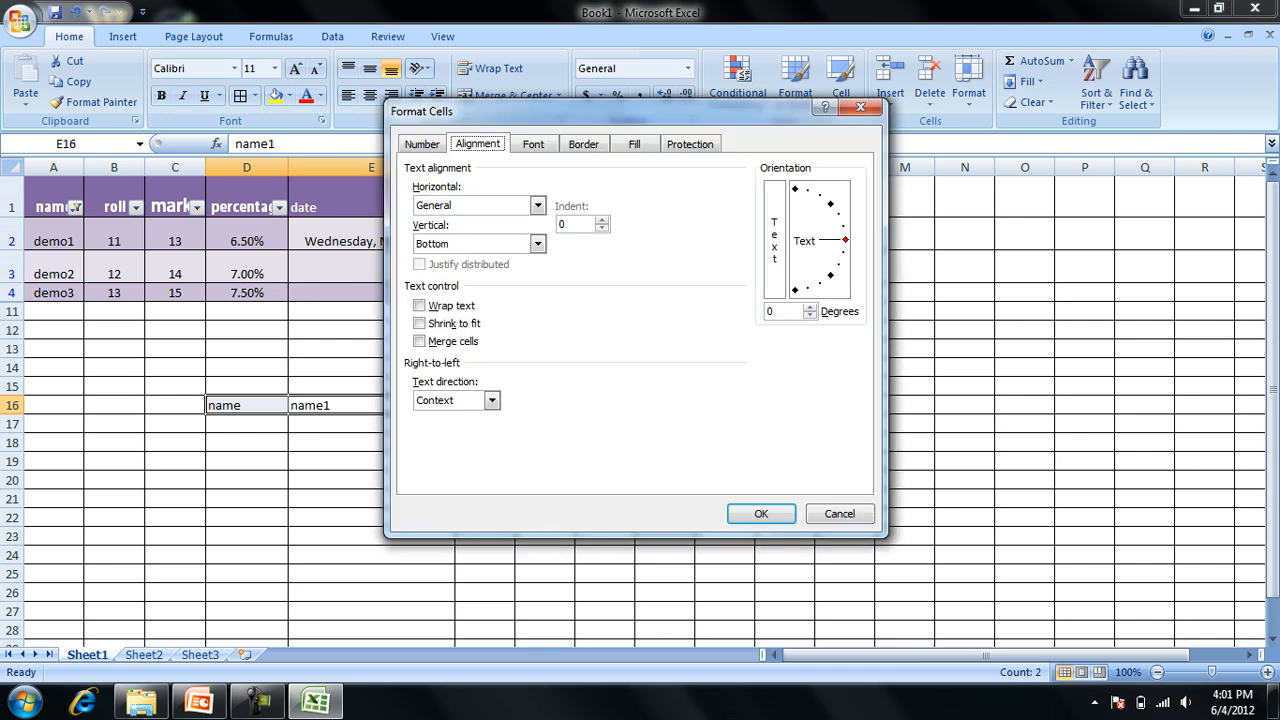
key(alt+m)
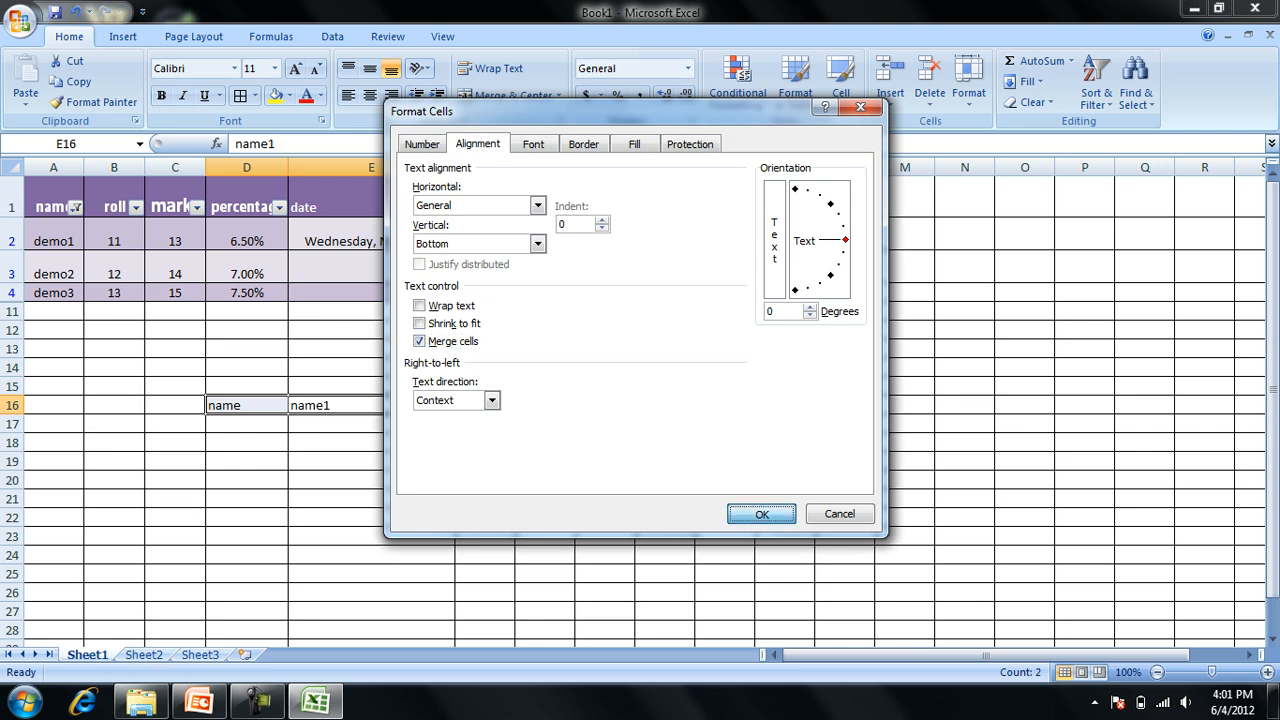
key(Return)
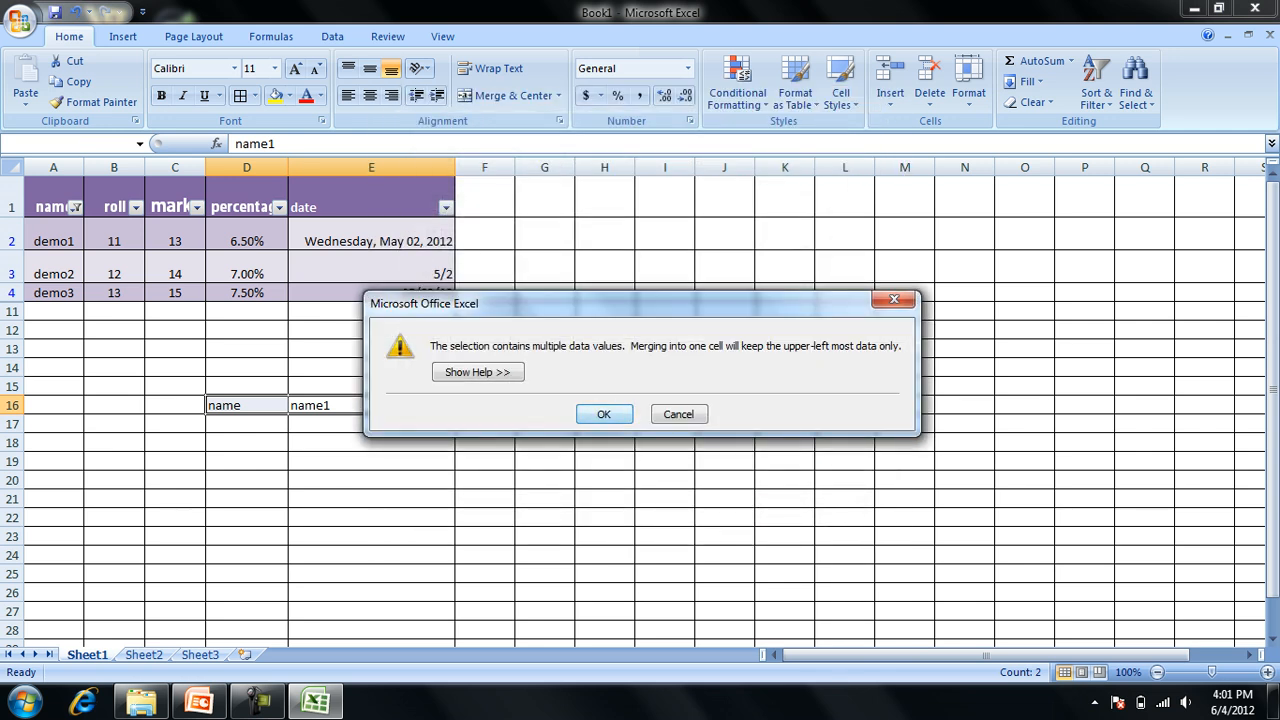
key(Return)
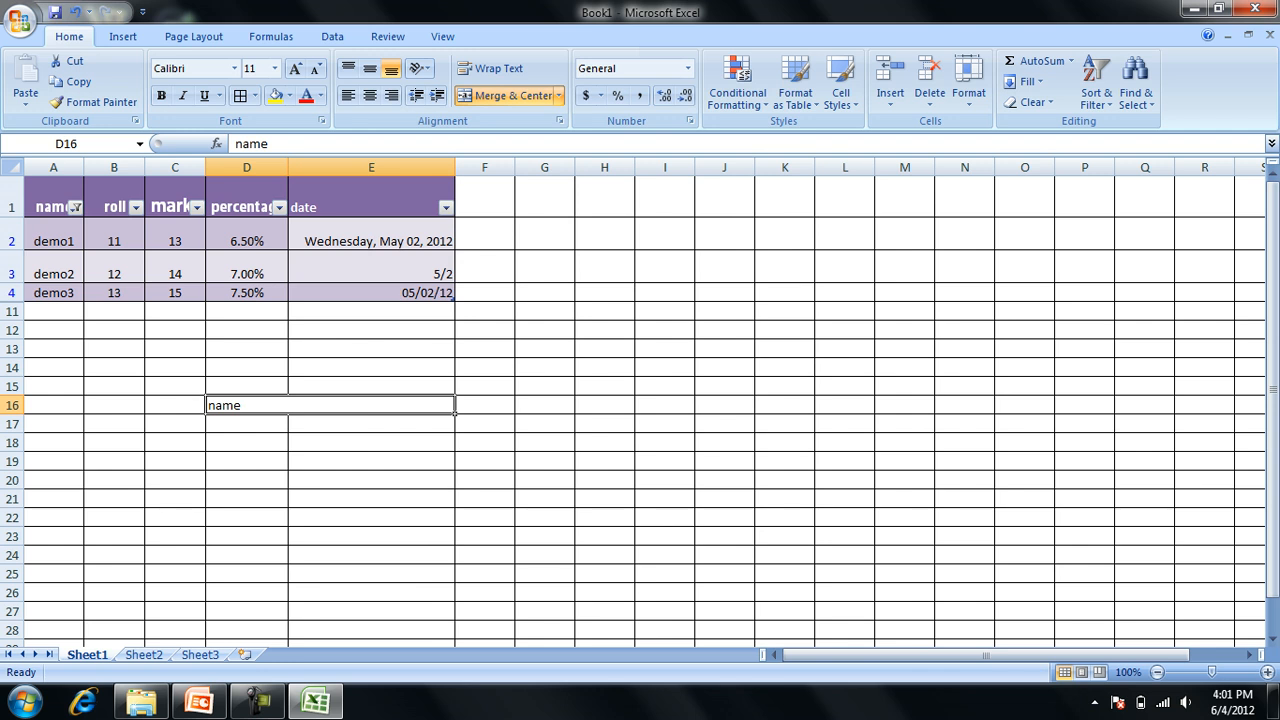
Copy the merged format of cell D16 onto the range B19:E32 with Format Painter and check the resulting merged cells.
click(94, 102)
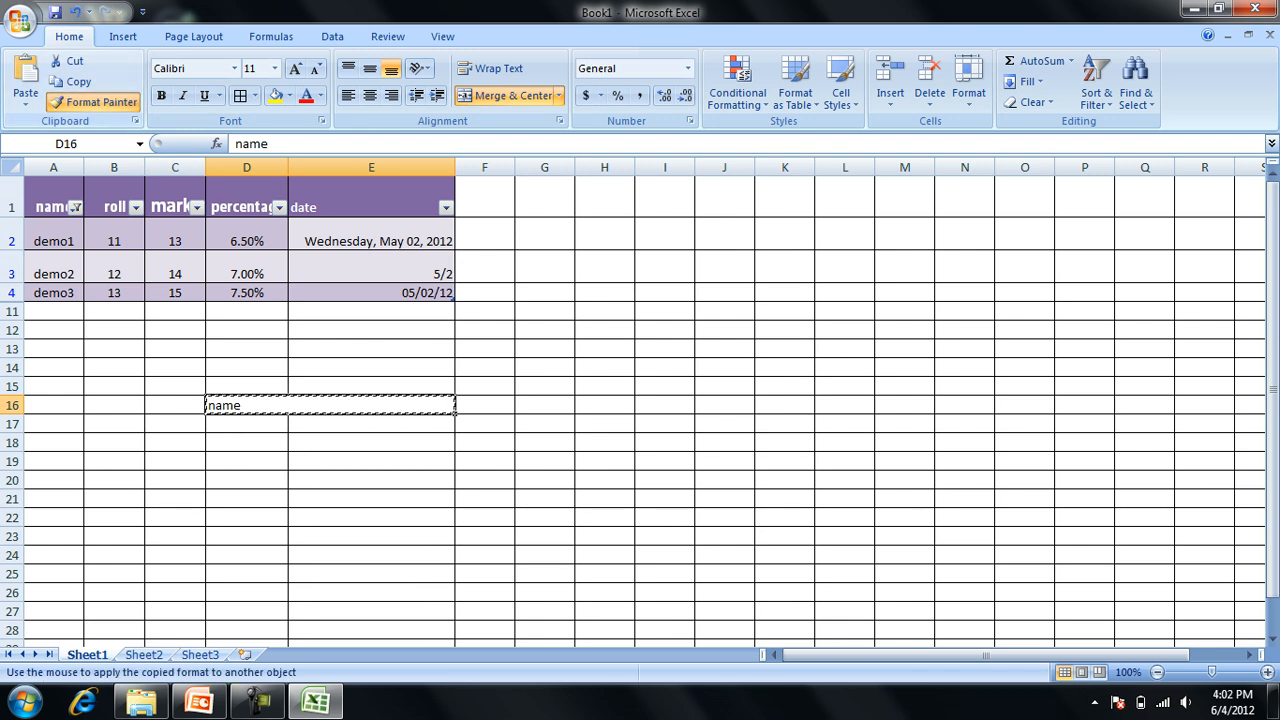
mouse_move(370, 461)
mouse_down()
mouse_move(175, 610)
mouse_move(114, 598)
mouse_up()
click(330, 486)
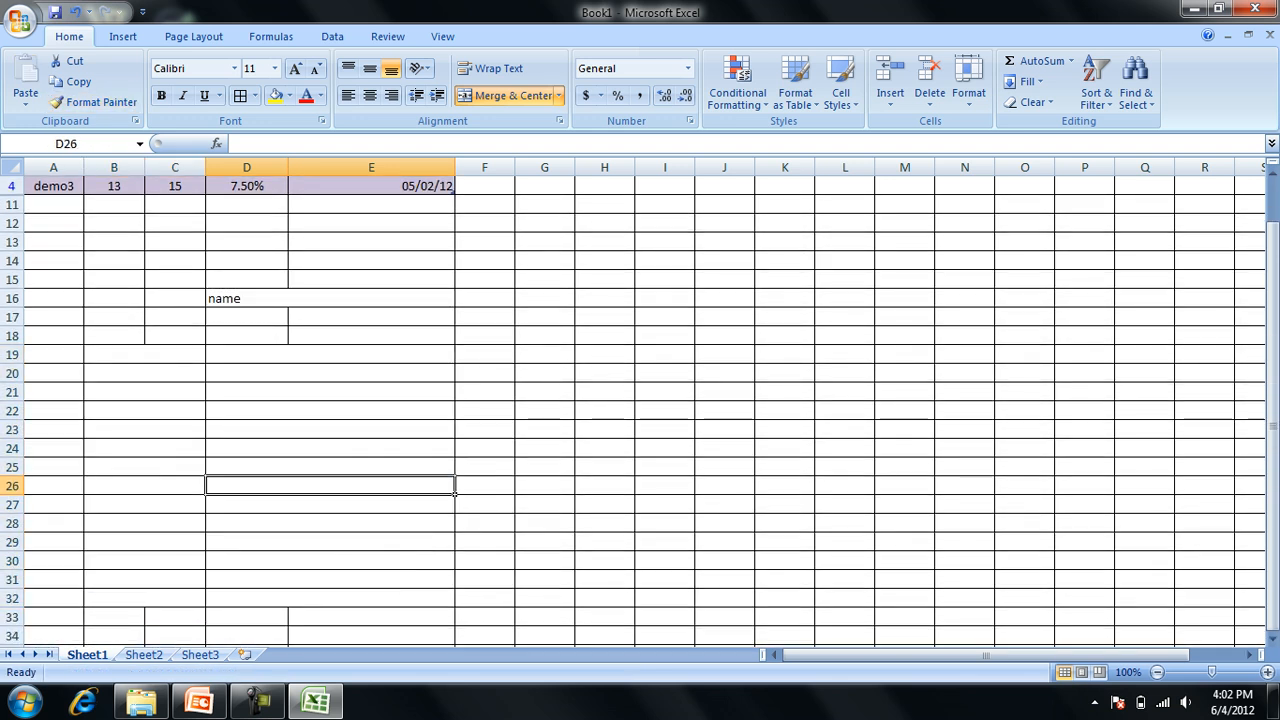
click(247, 317)
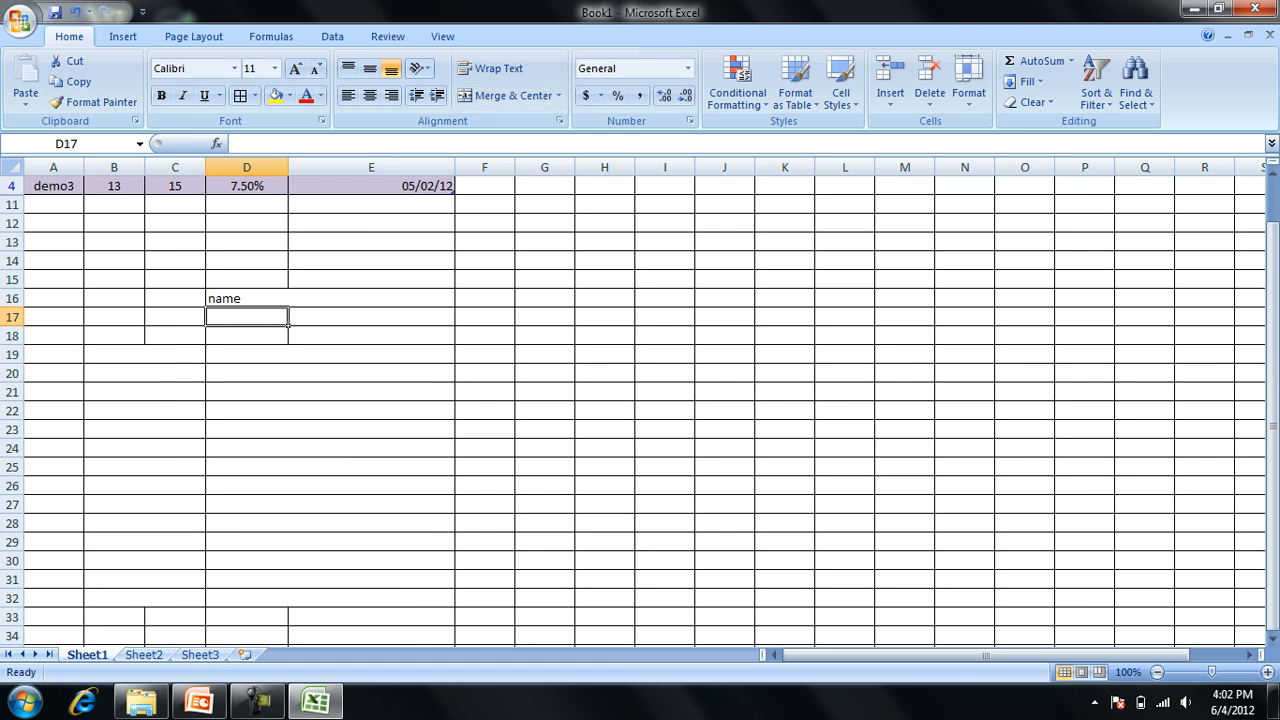
click(145, 430)
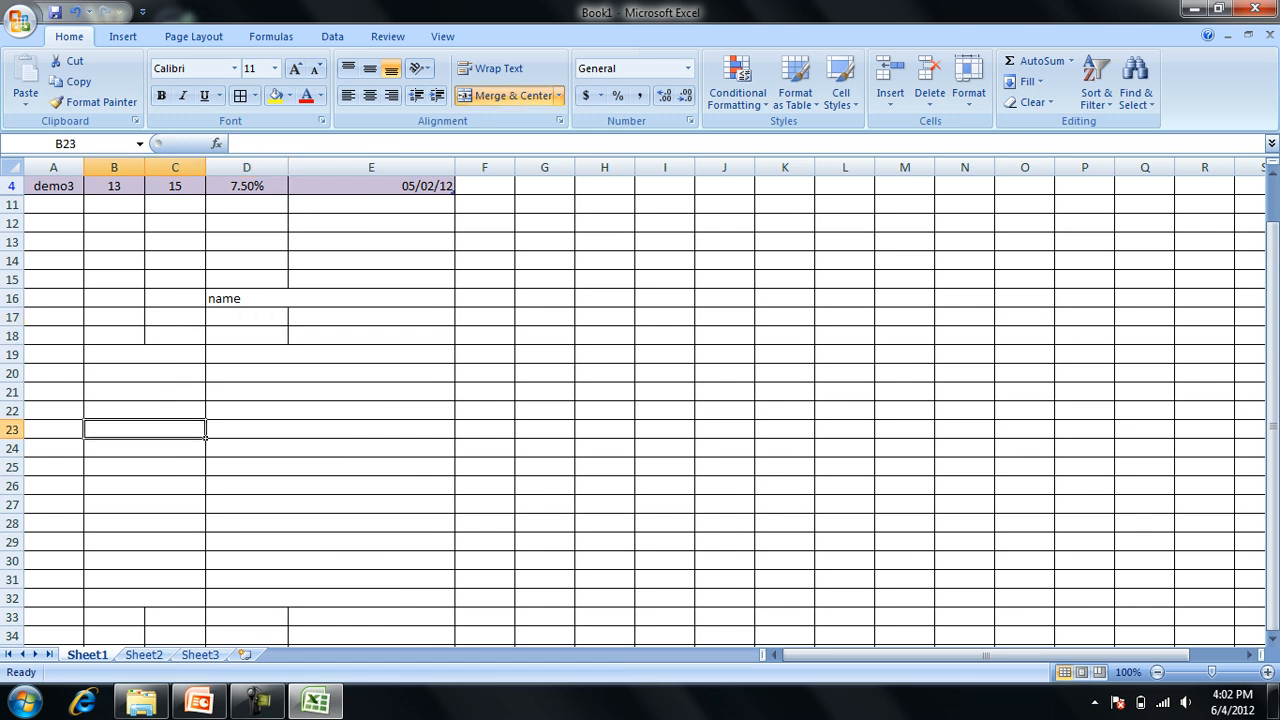
Switch to the MS-Excel_Session3 presentation in PowerPoint and page from Formatting Text through to the Setting a Background Image slide.
key(alt+Tab)
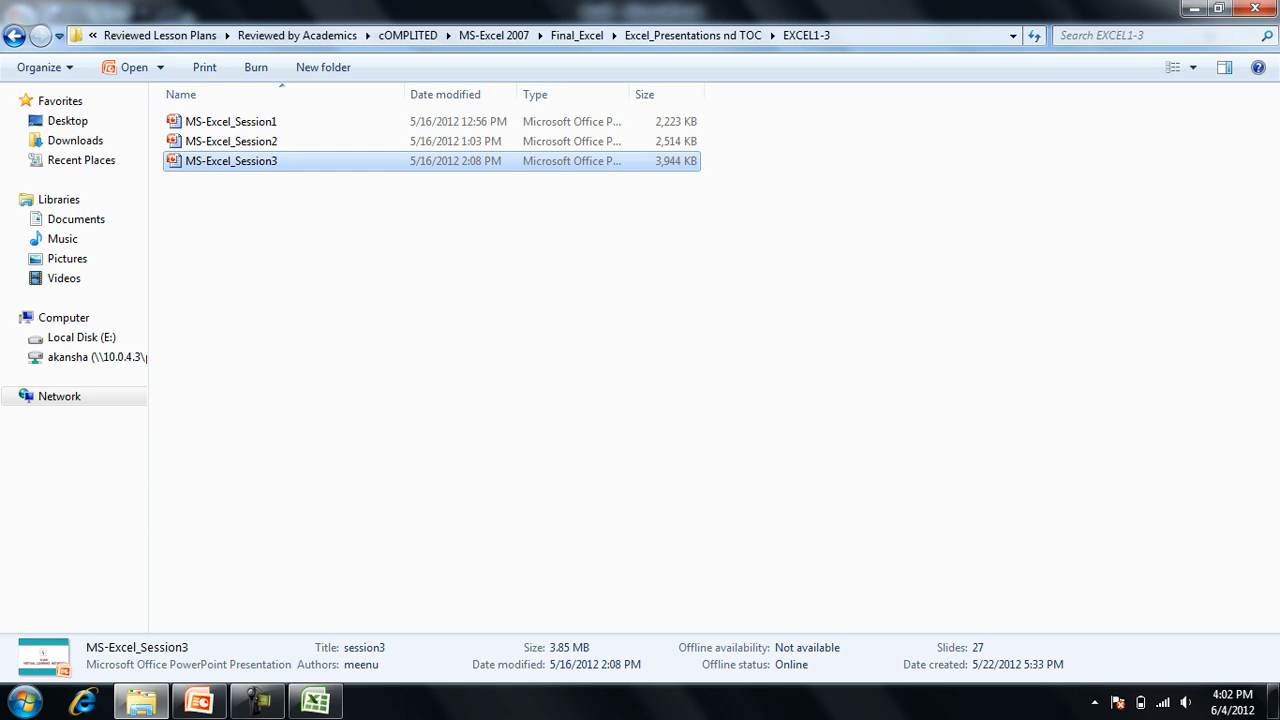
click(141, 702)
click(199, 702)
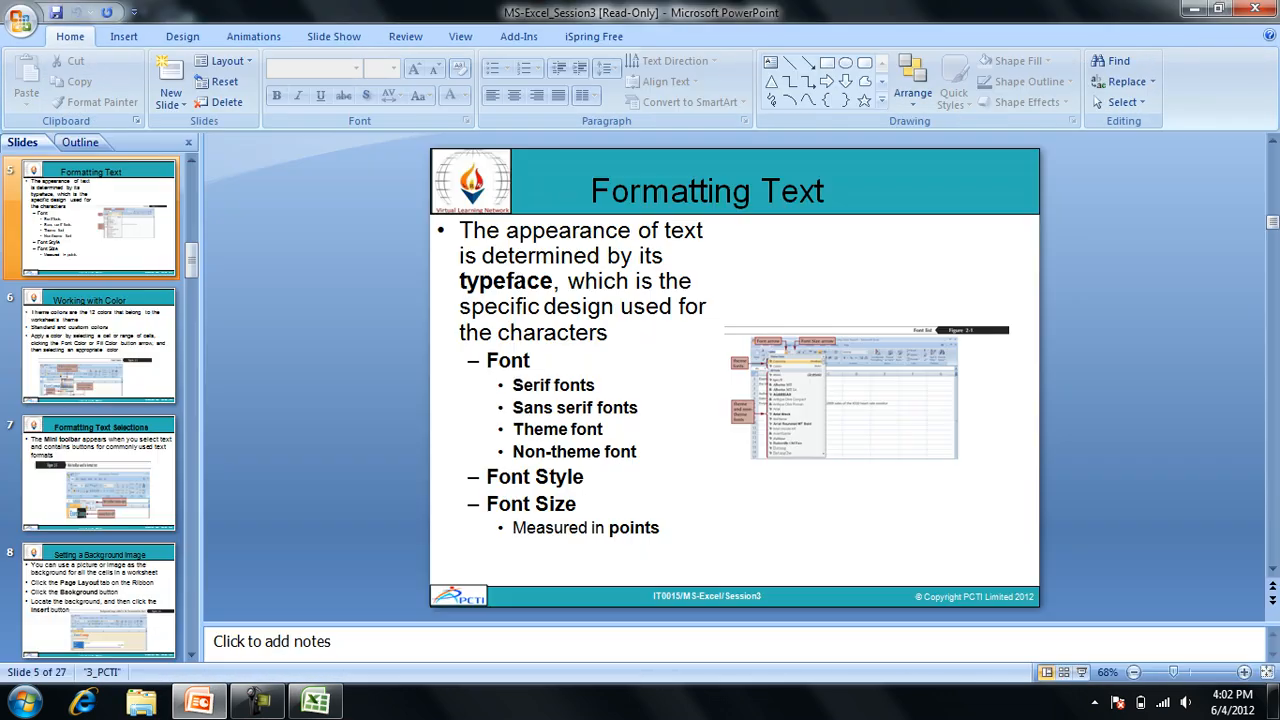
key(Down)
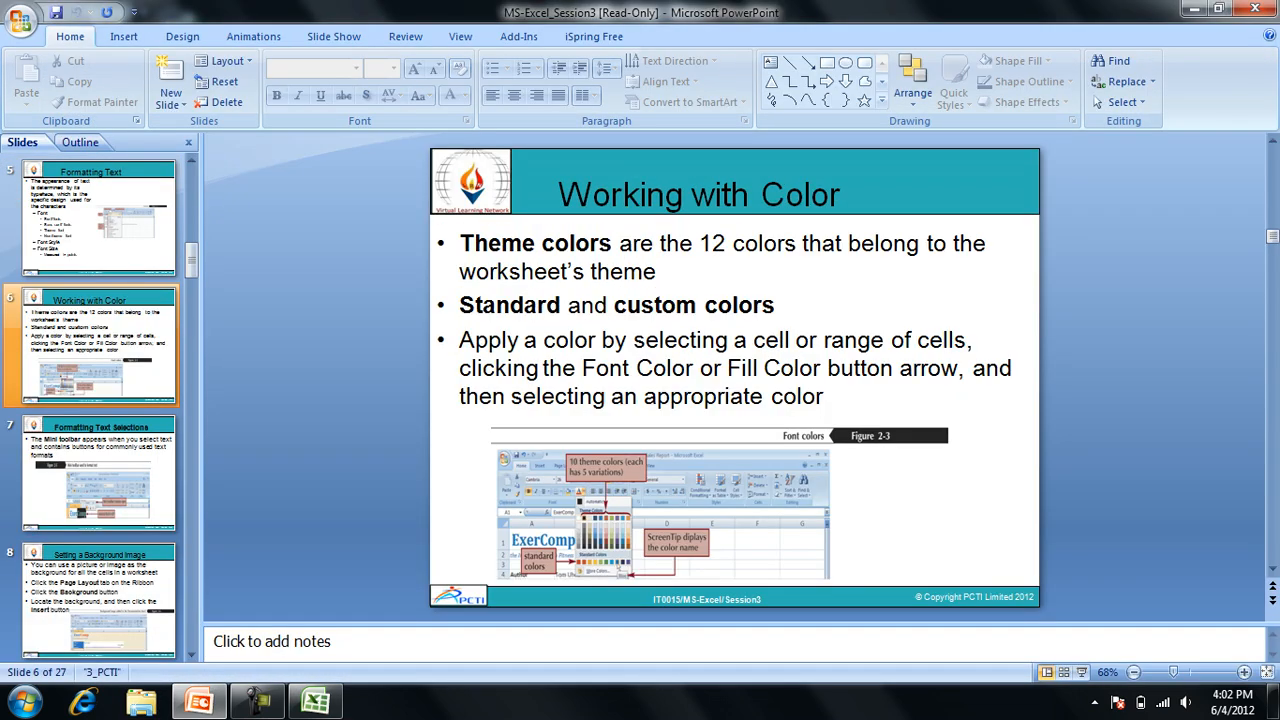
key(Down)
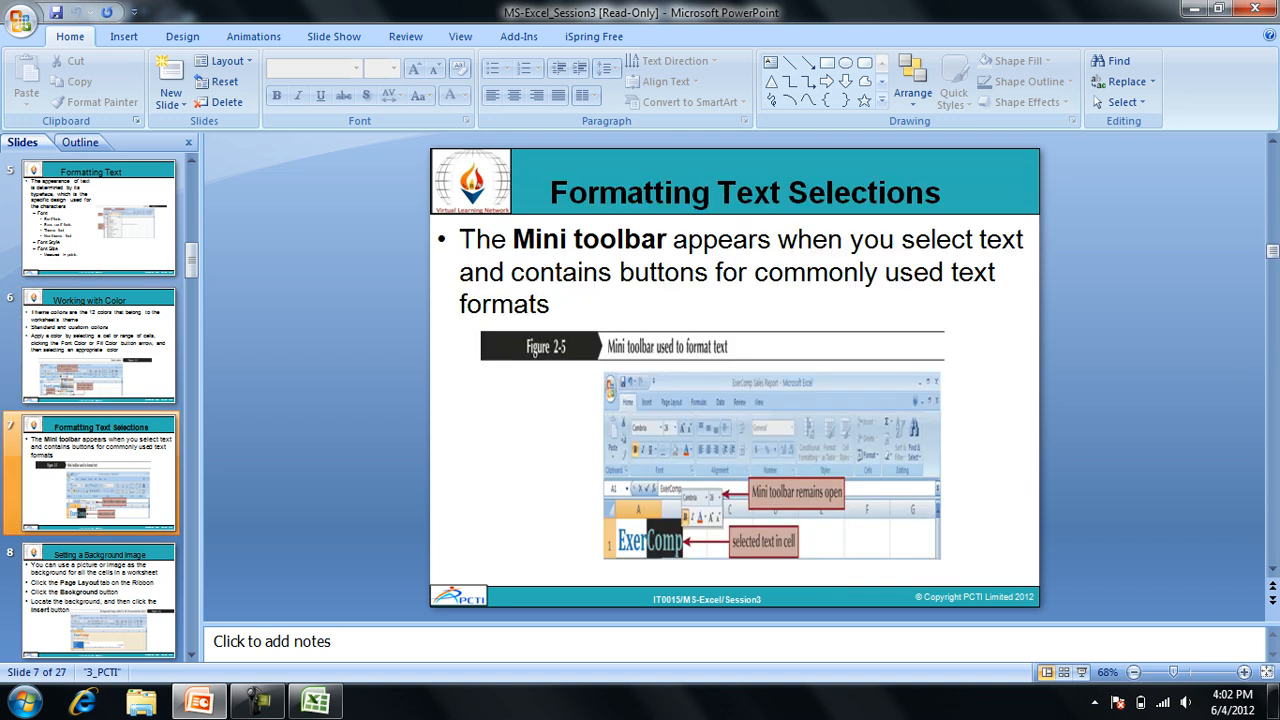
key(Down)
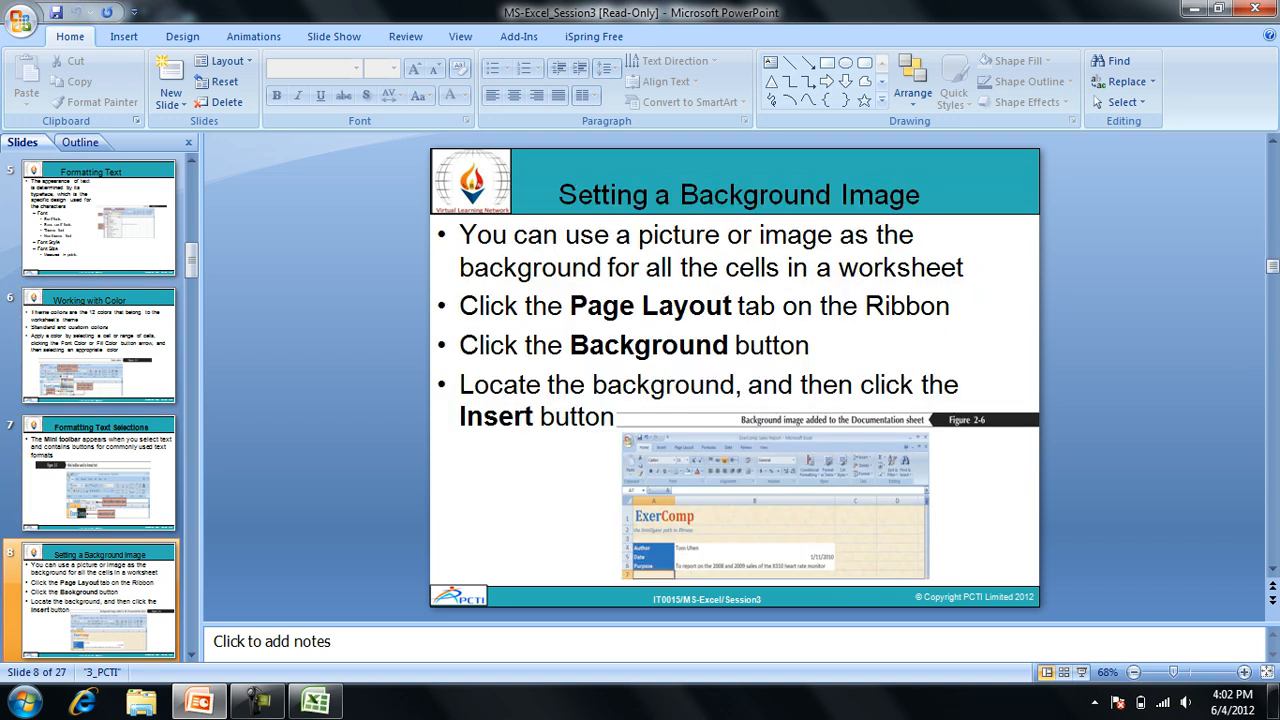
Switch back to the Excel workbook and examine the Format Cells fill options for the merged cell D20, closing without changes.
key(alt+Tab)
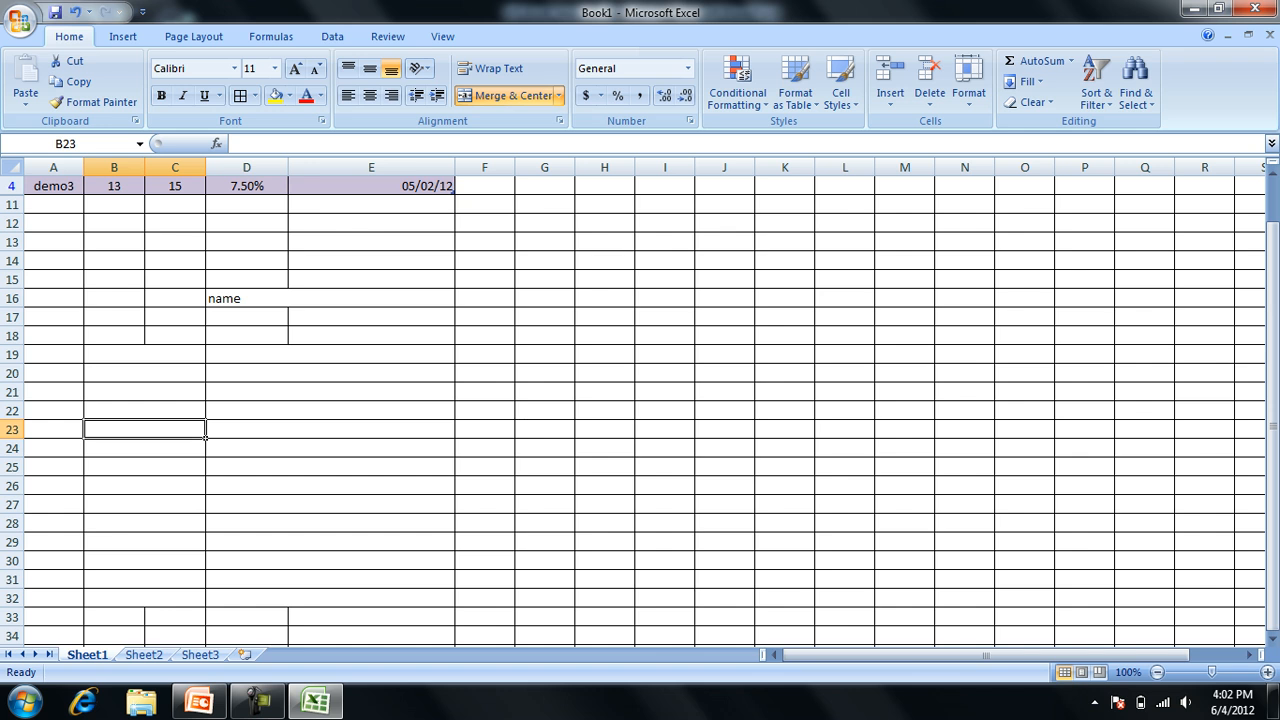
right_click(263, 373)
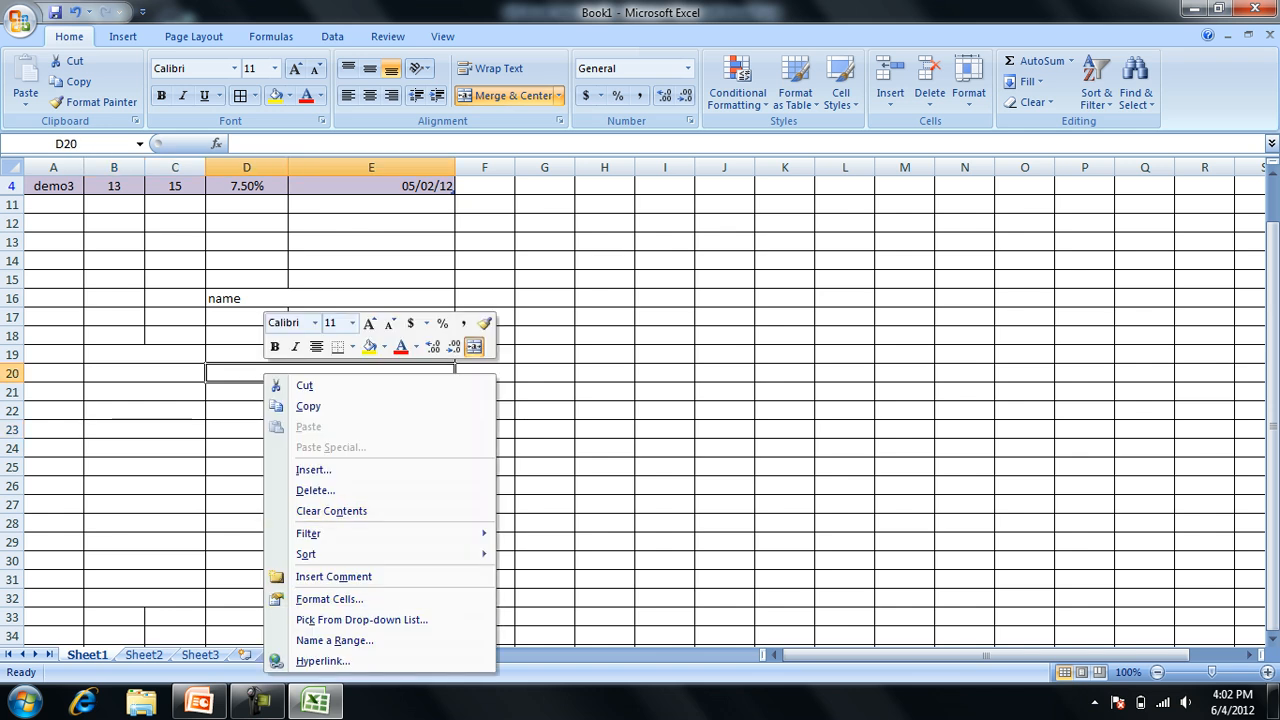
click(329, 599)
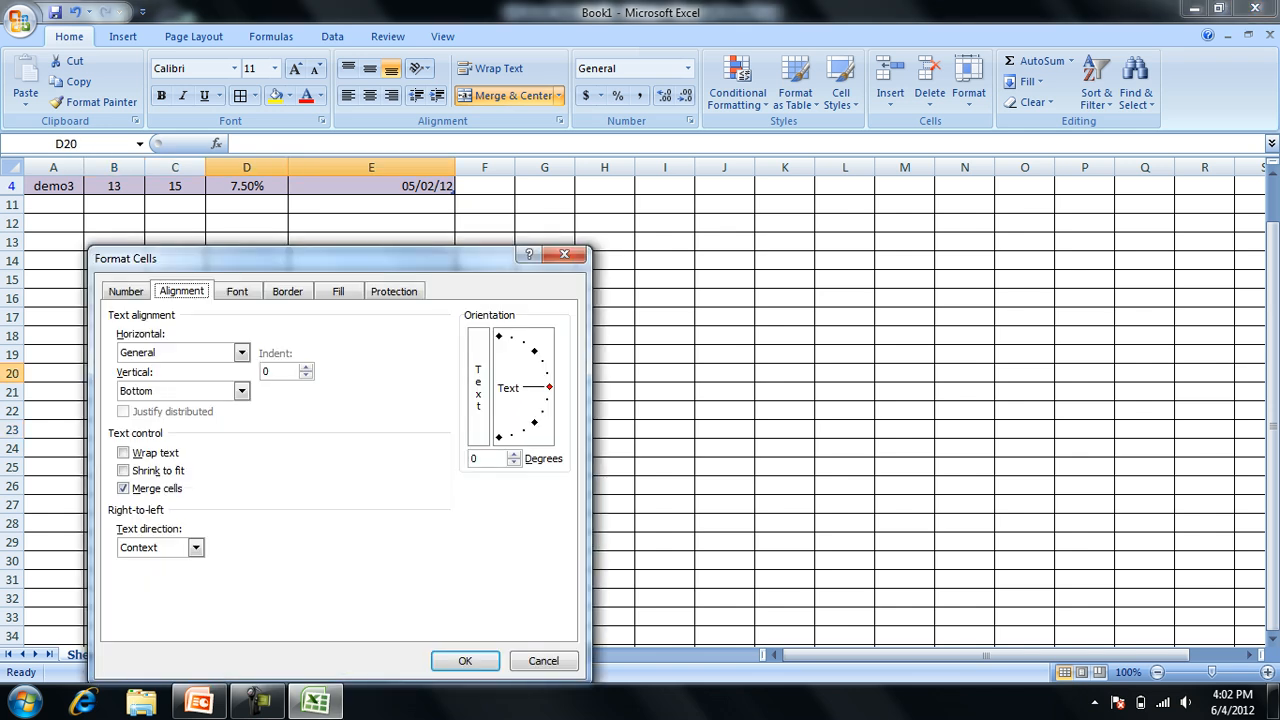
click(338, 291)
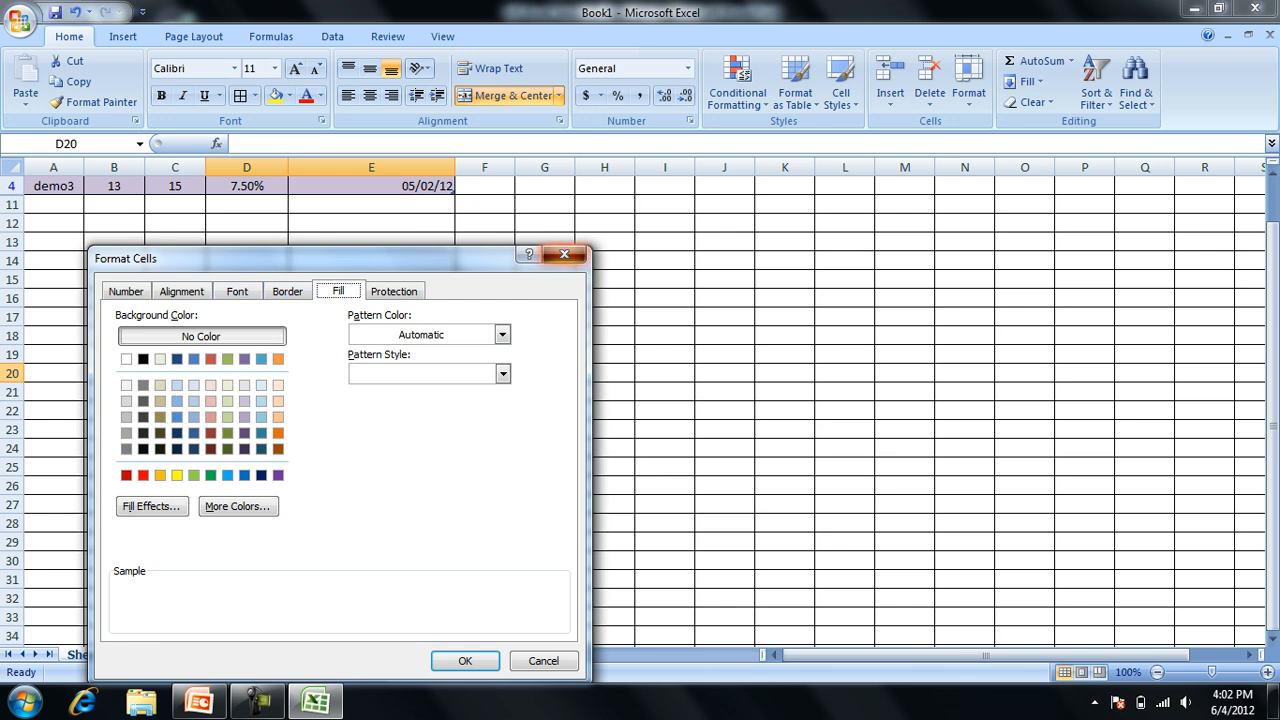
click(564, 254)
Insert the picture of orange flowers from file into the worksheet at cell D20.
click(123, 36)
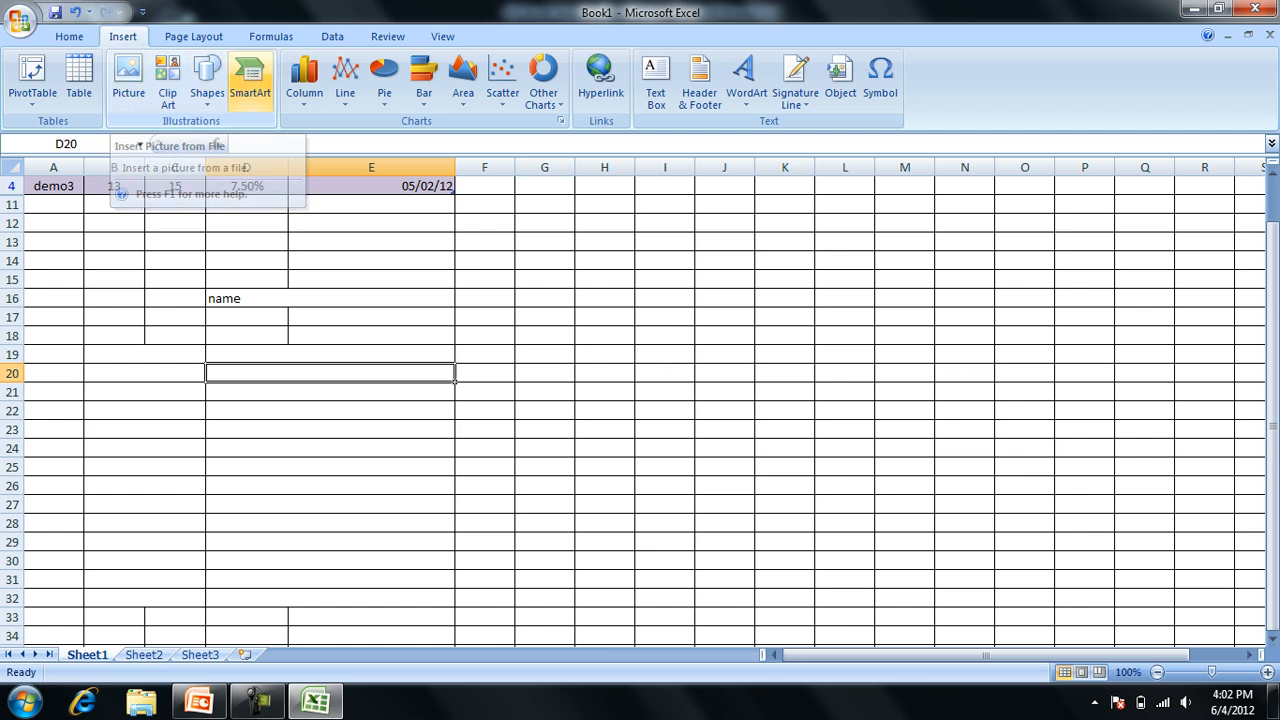
click(128, 80)
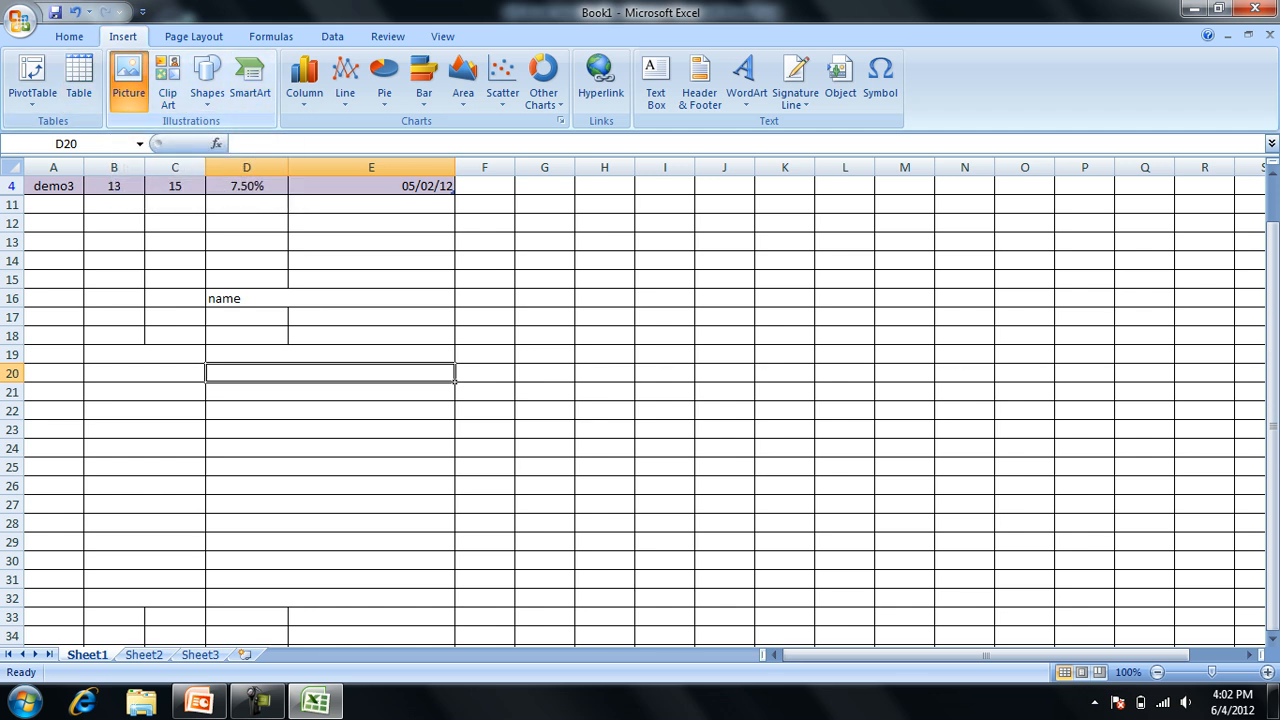
double_click(214, 198)
double_click(219, 204)
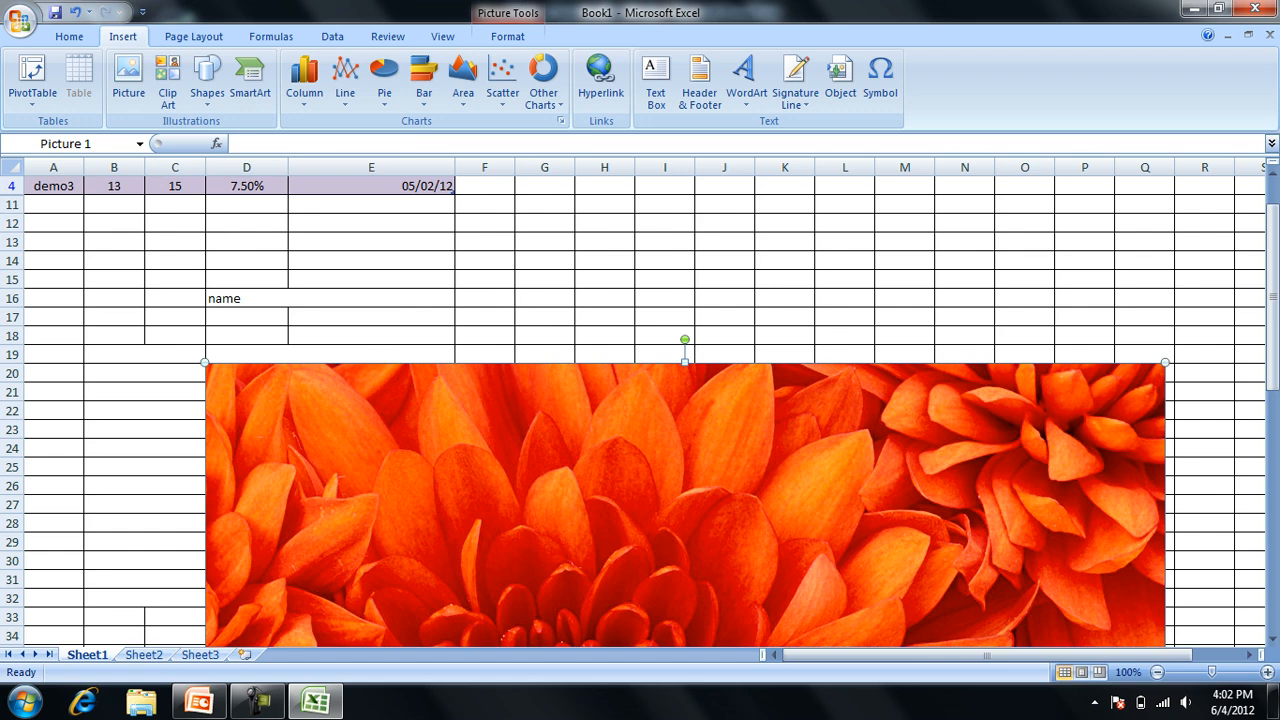
Delete the inserted picture of orange flowers from the worksheet.
key(Delete)
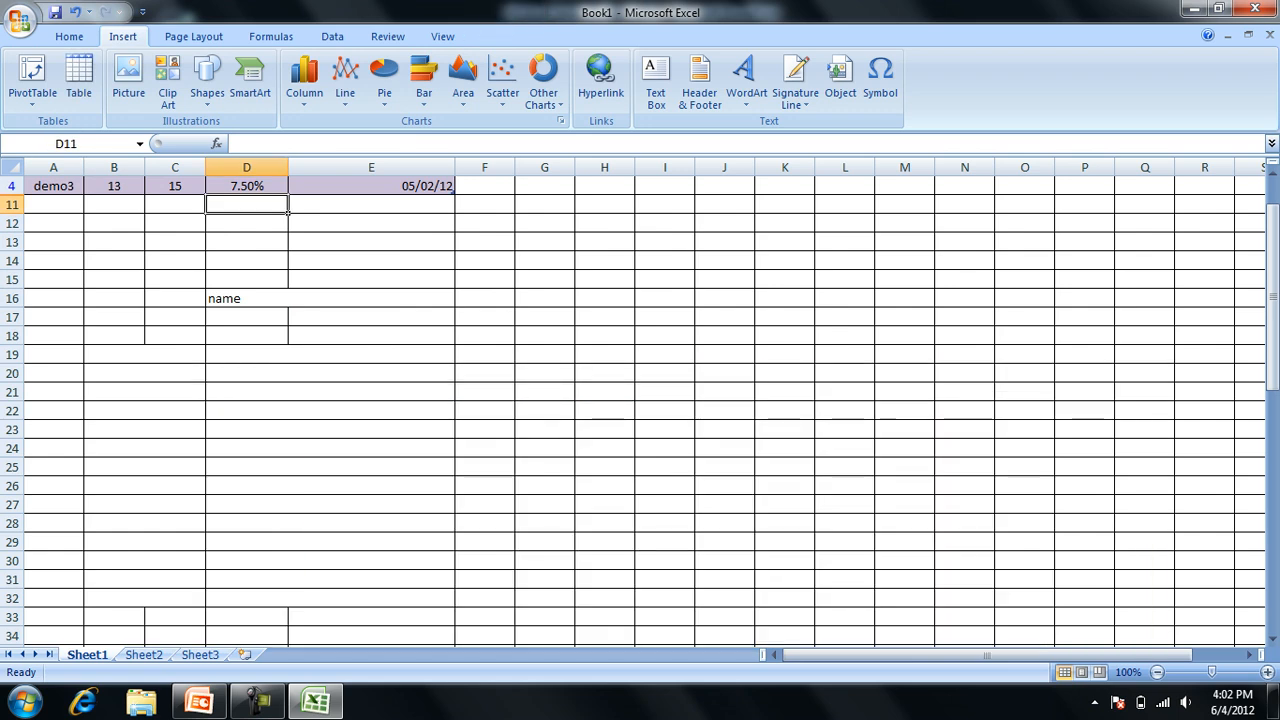
right_click(403, 391)
key(Escape)
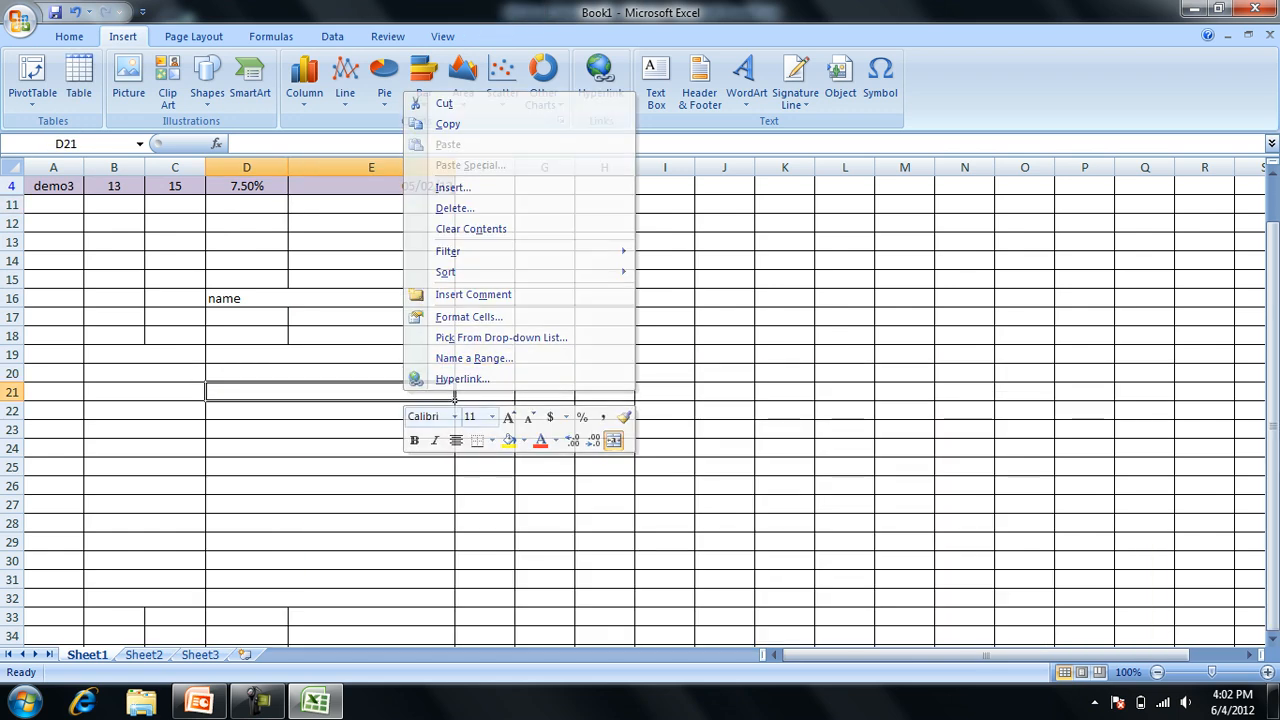
Fill cell E18 with black from the custom colours in Format Cells.
right_click(350, 337)
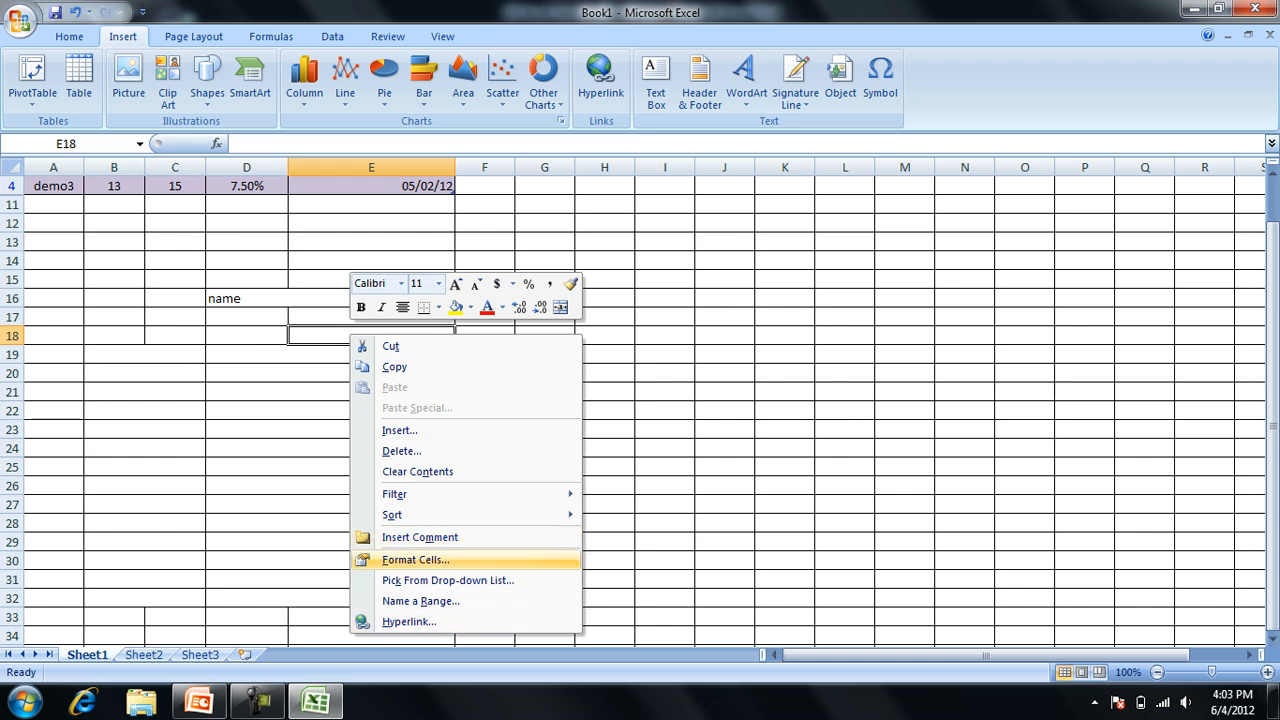
click(415, 559)
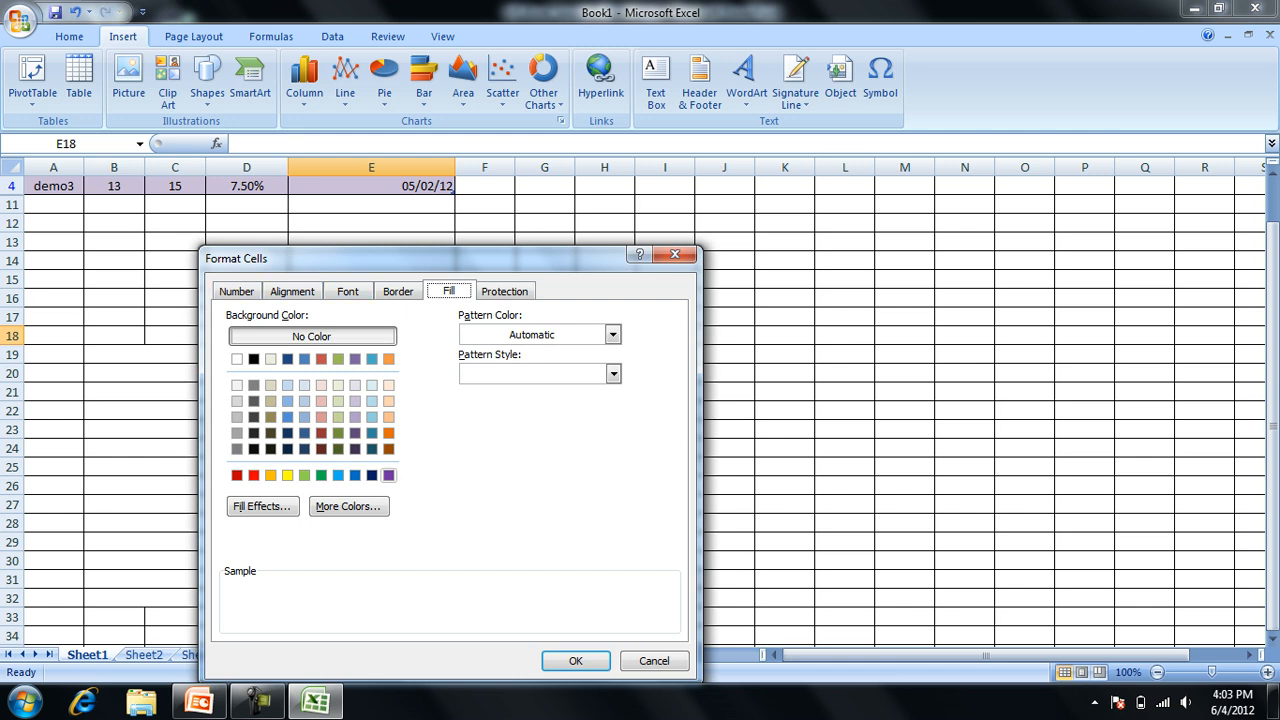
click(348, 506)
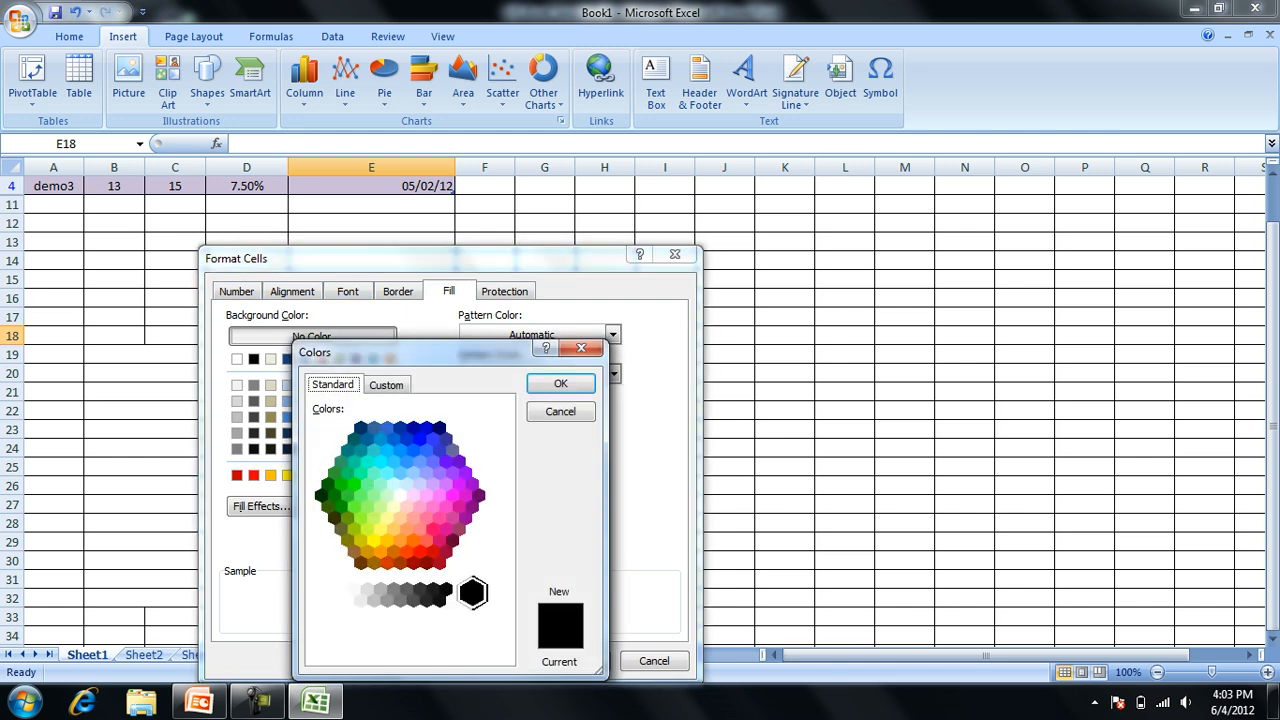
click(386, 385)
click(413, 491)
click(375, 454)
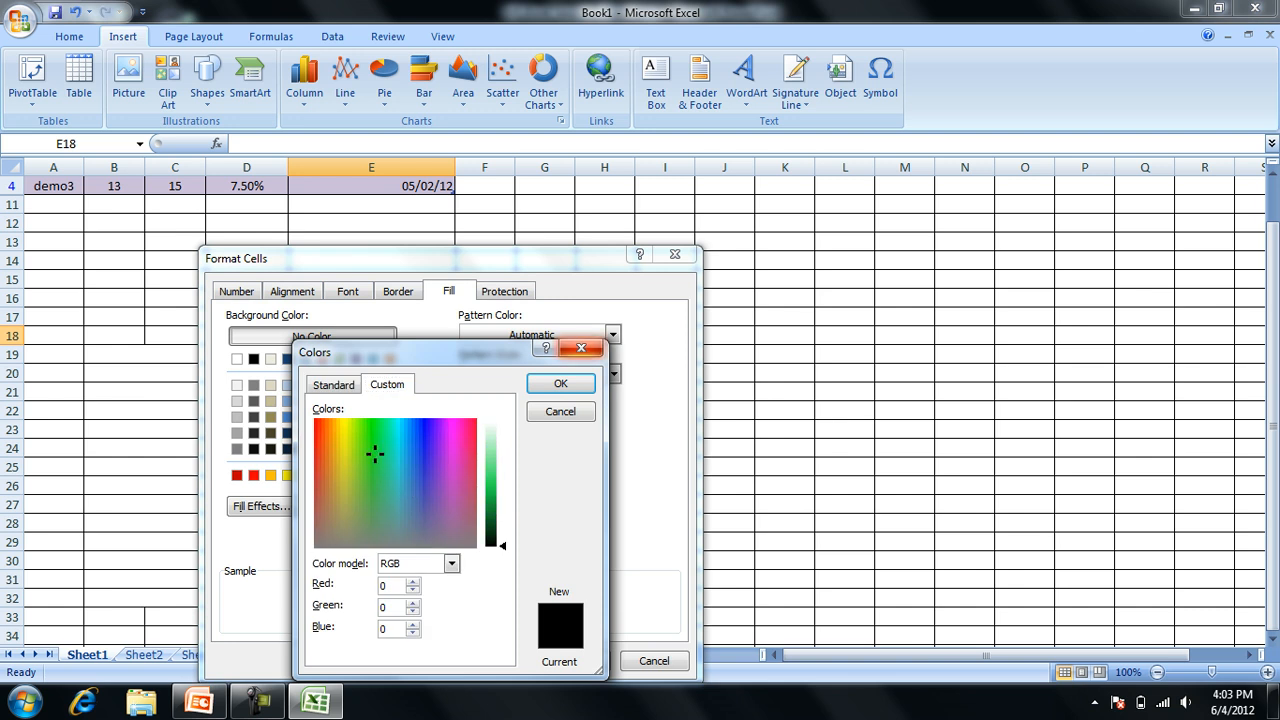
click(561, 384)
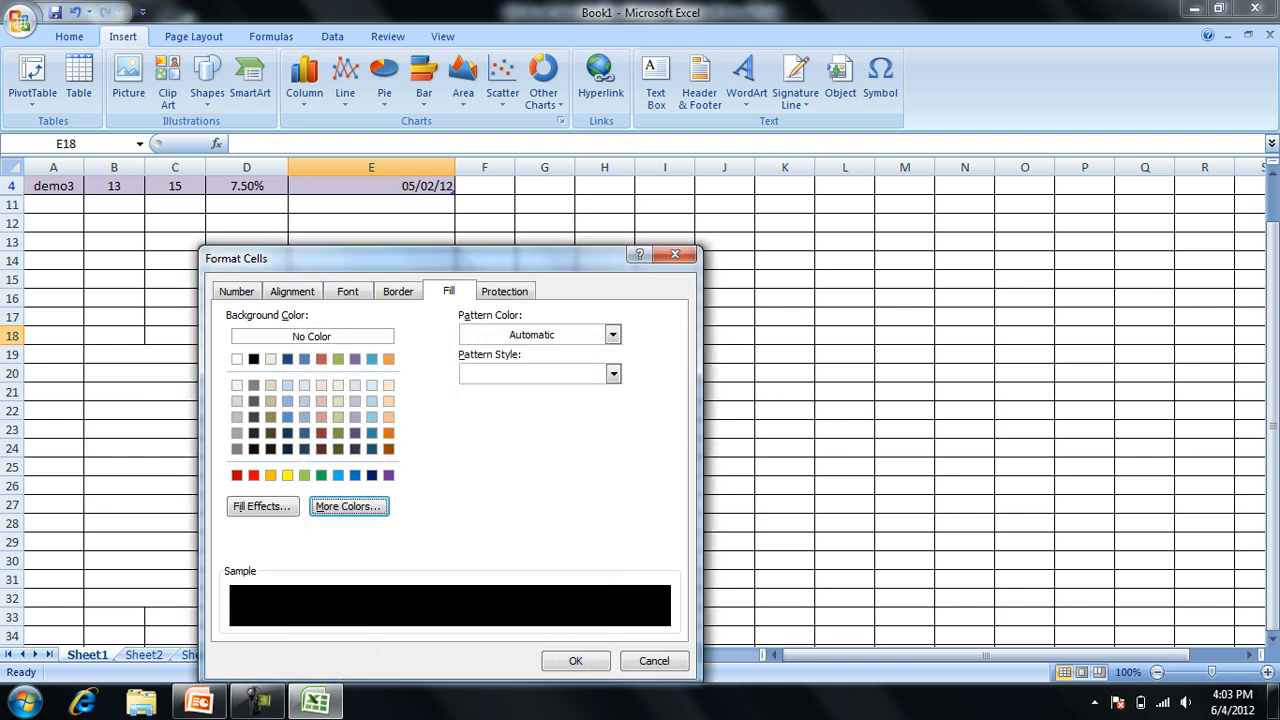
click(576, 661)
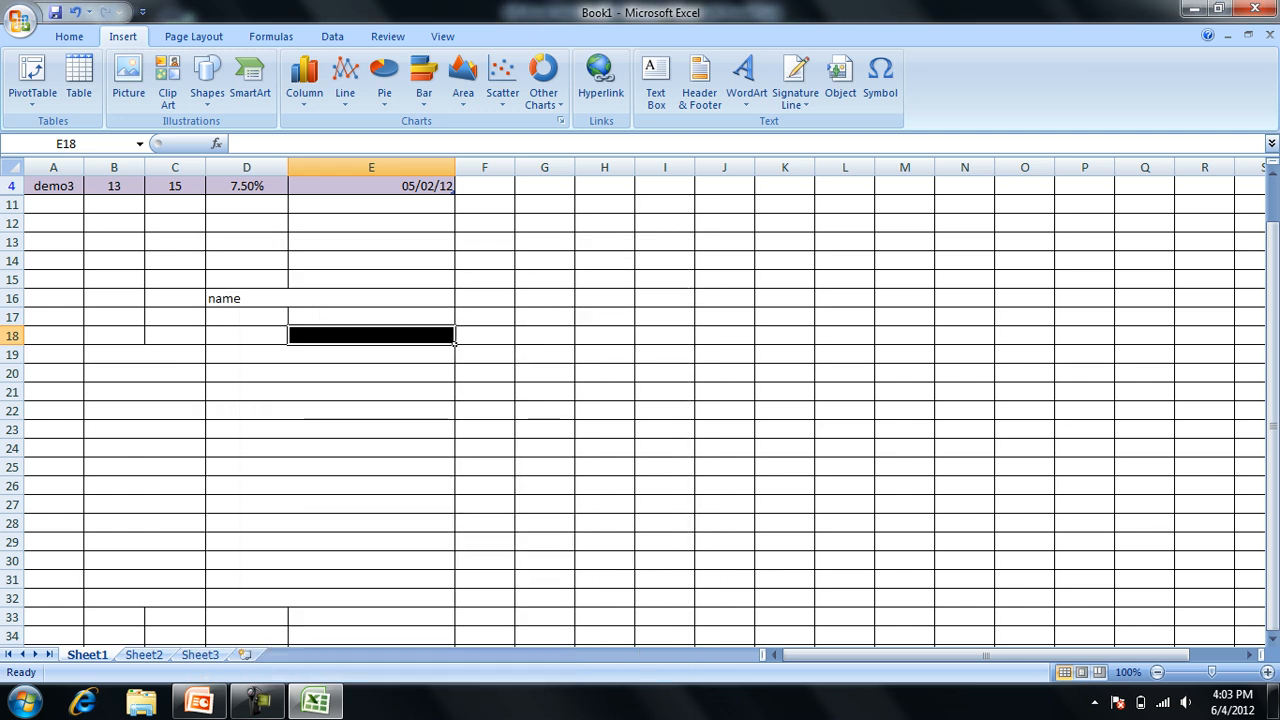
Select the whole worksheet and choose a two-colour gradient fill effect with From center shading.
click(485, 542)
key(ctrl+a)
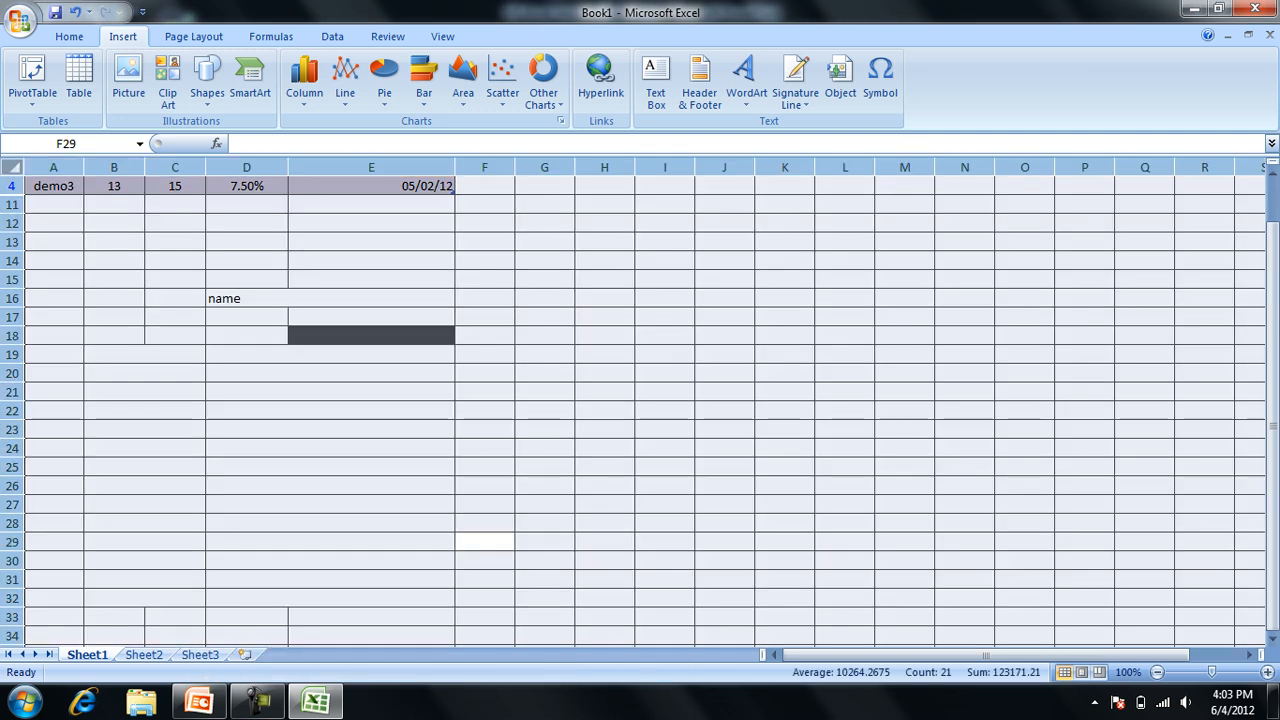
key(ctrl+1)
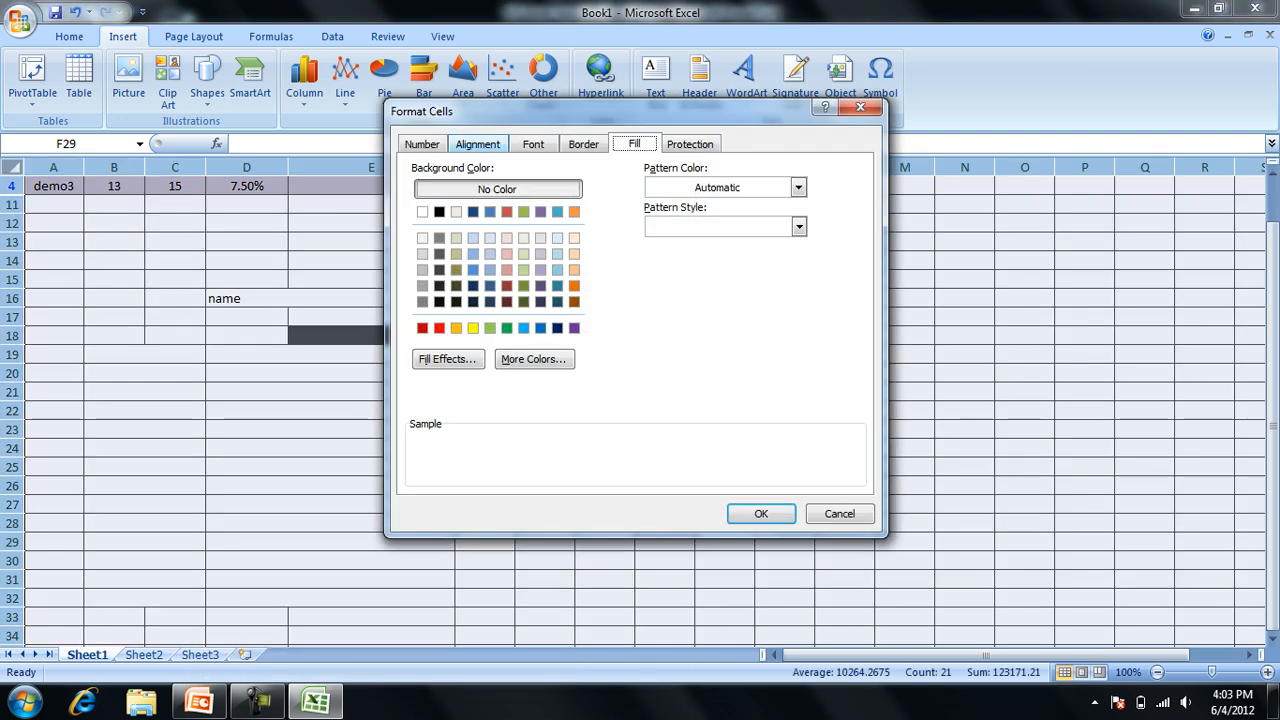
click(798, 188)
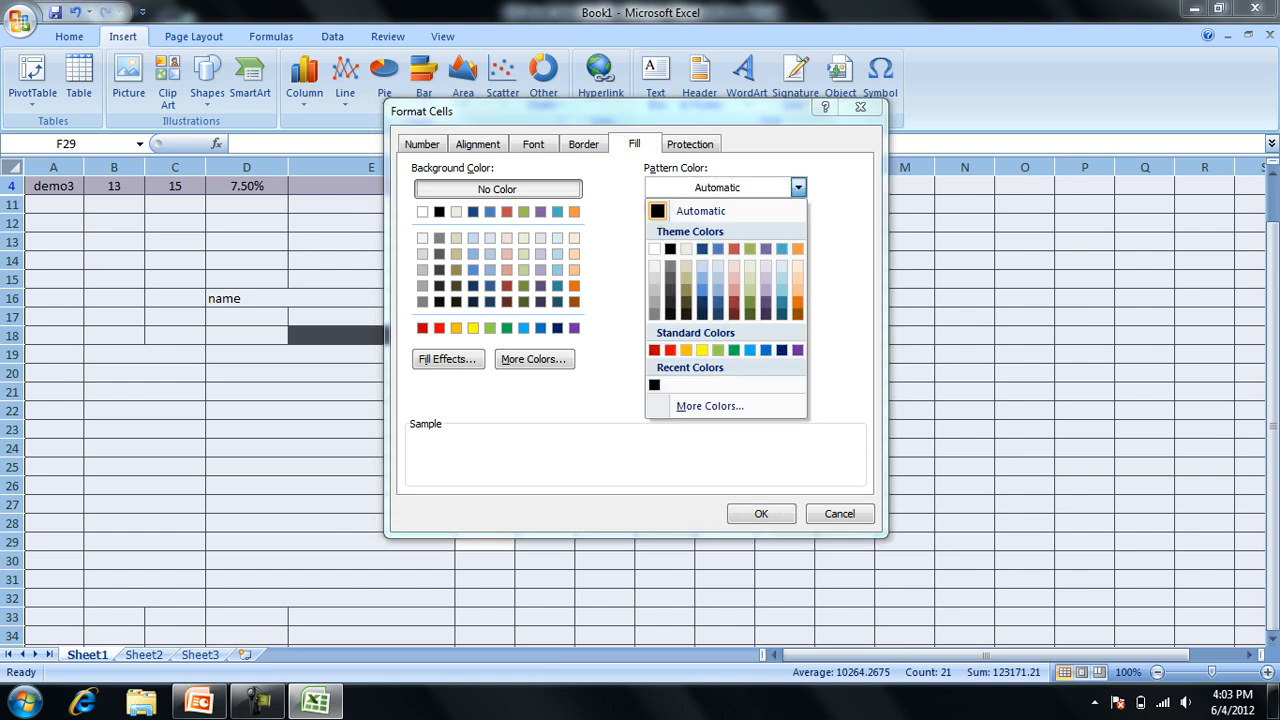
click(612, 284)
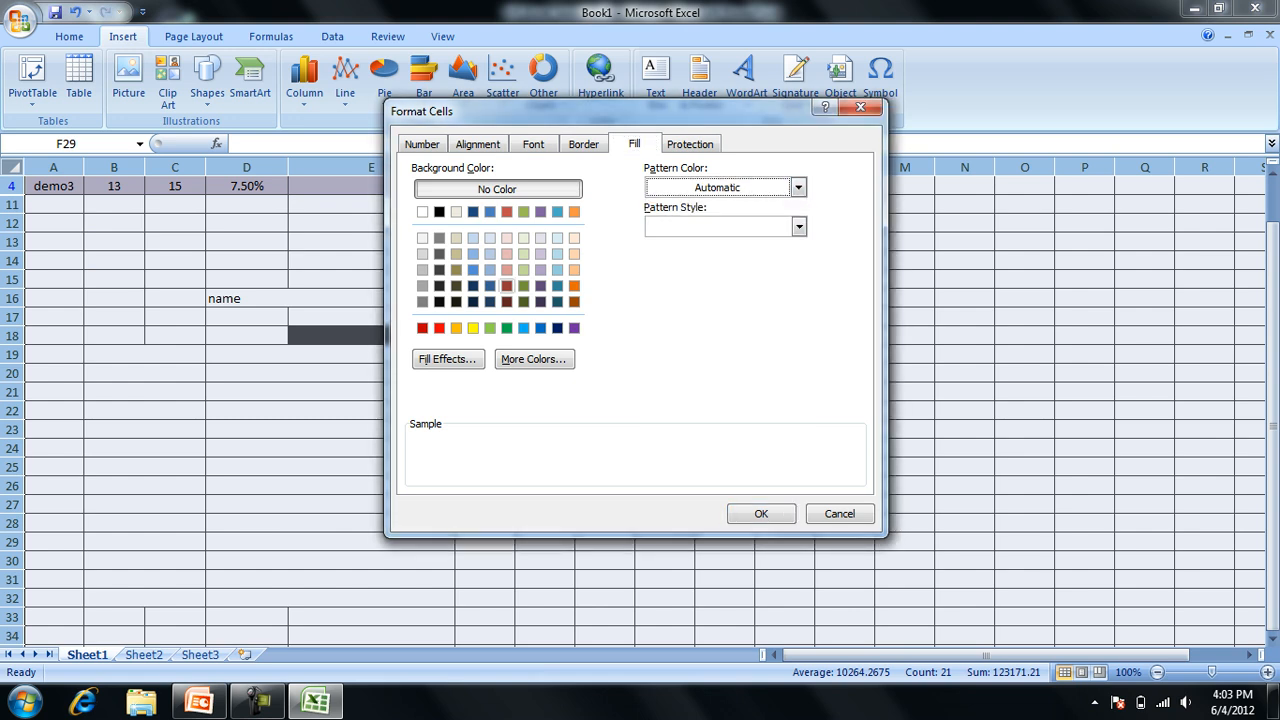
click(448, 359)
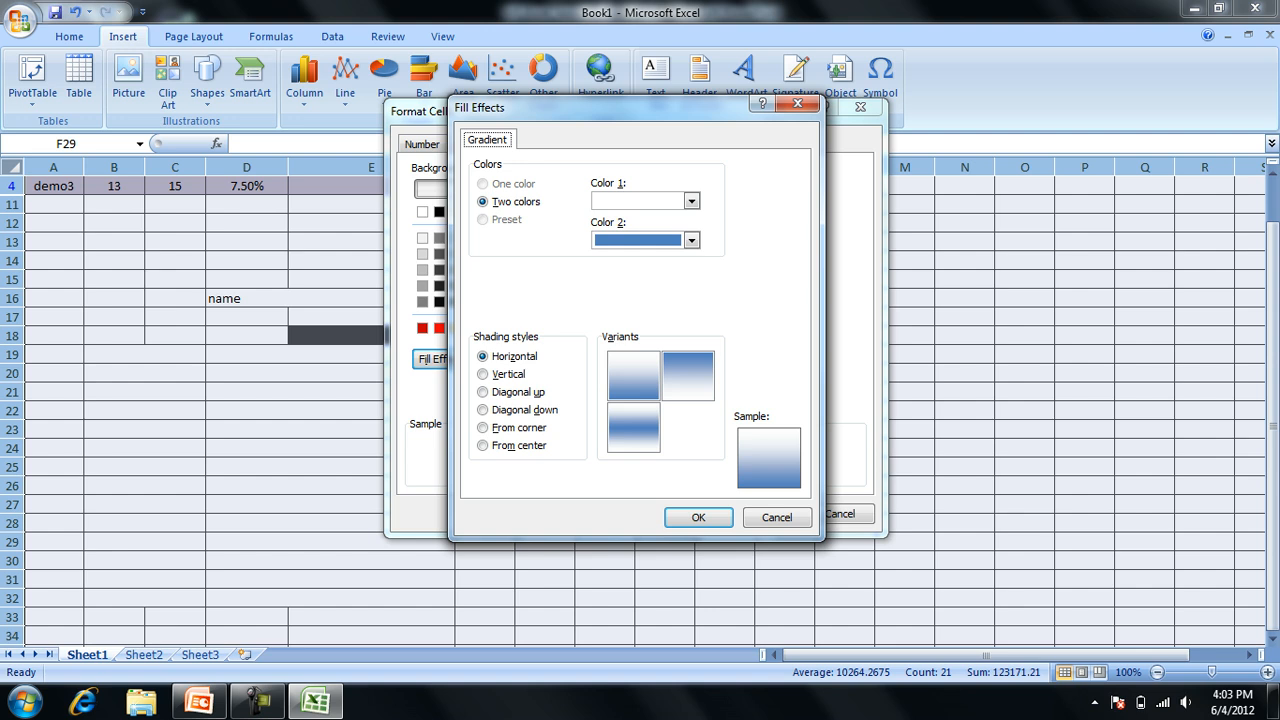
click(692, 240)
click(692, 240)
click(483, 445)
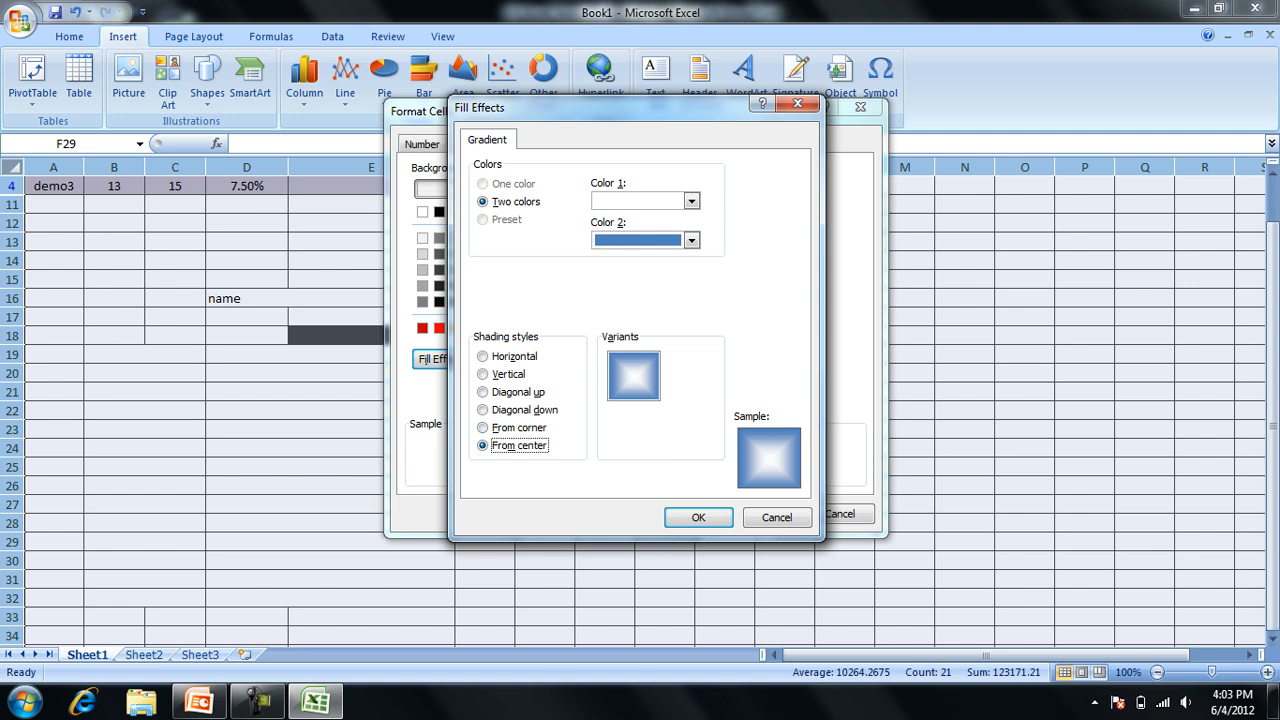
Set the gradient's Color 1 to tan and Color 2 to light orange, and apply it to all cells.
click(691, 200)
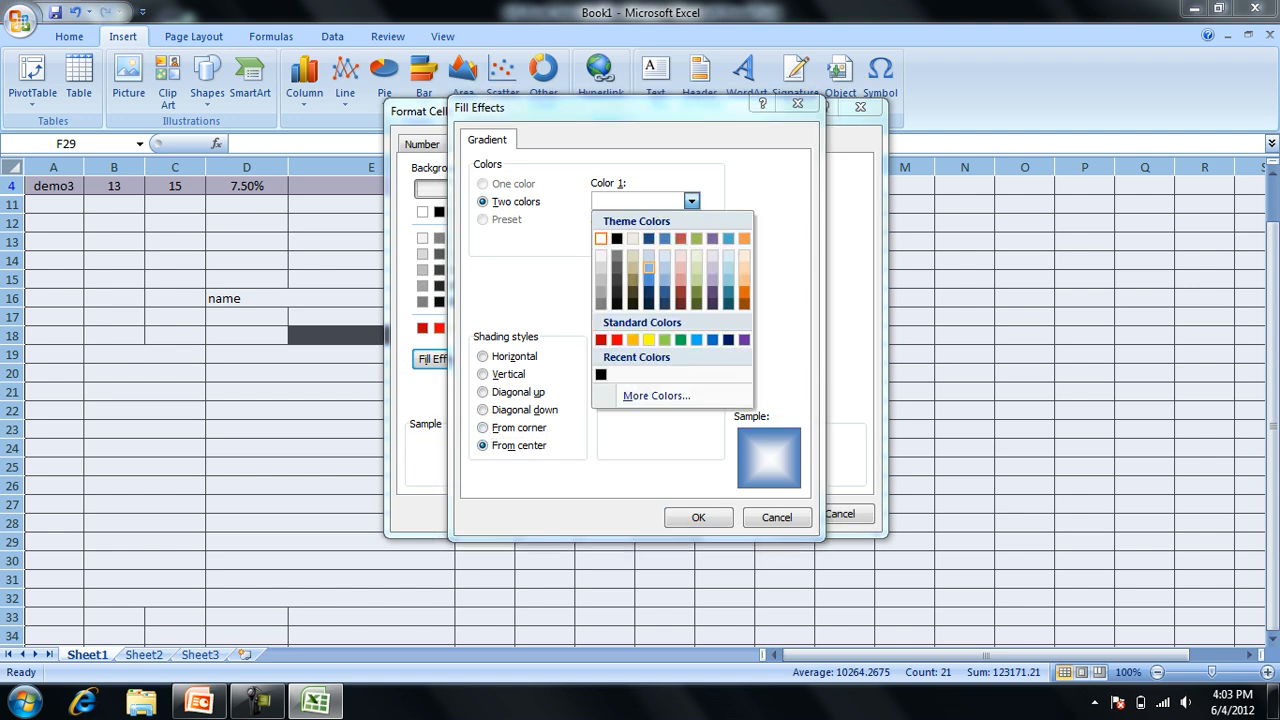
click(632, 267)
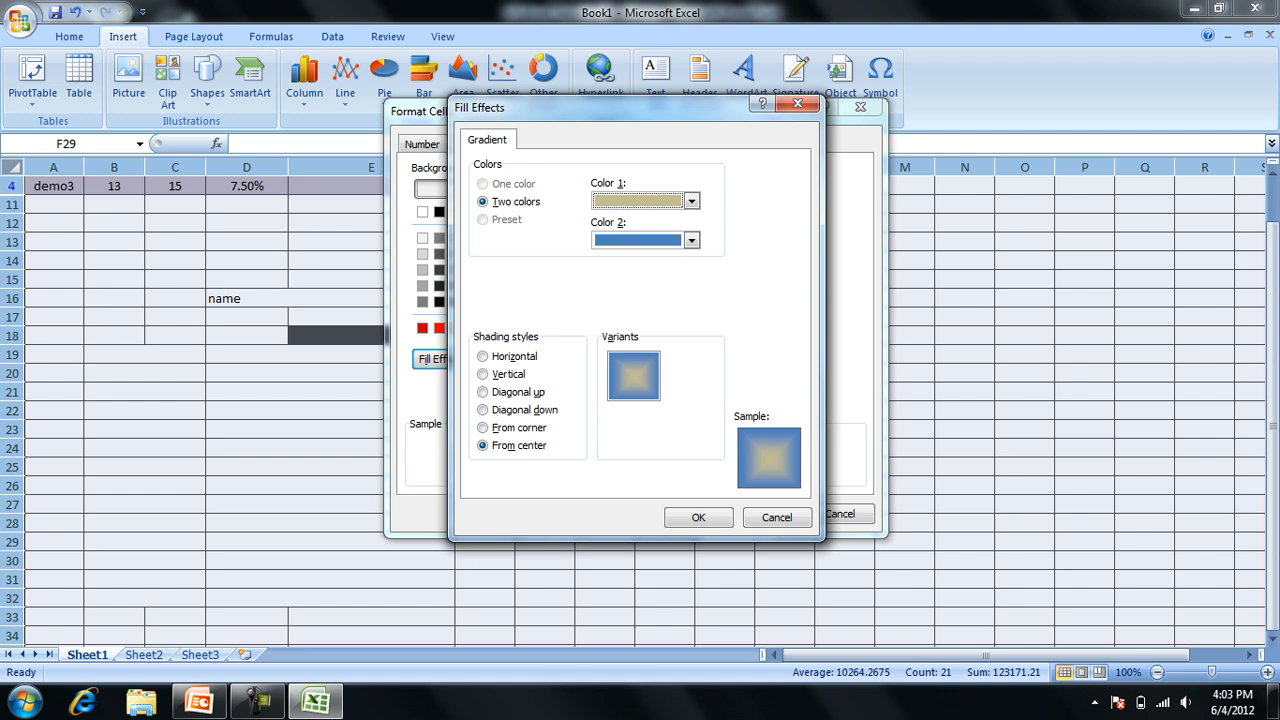
click(691, 240)
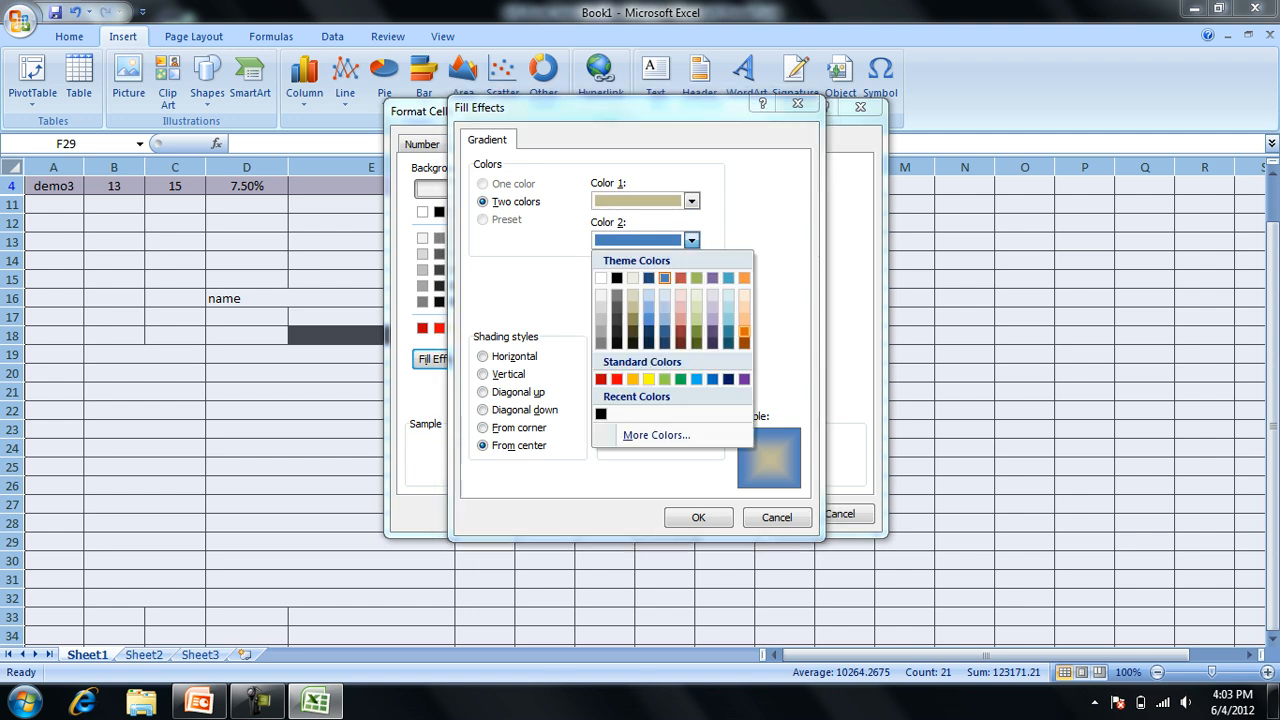
click(744, 317)
click(698, 517)
click(761, 513)
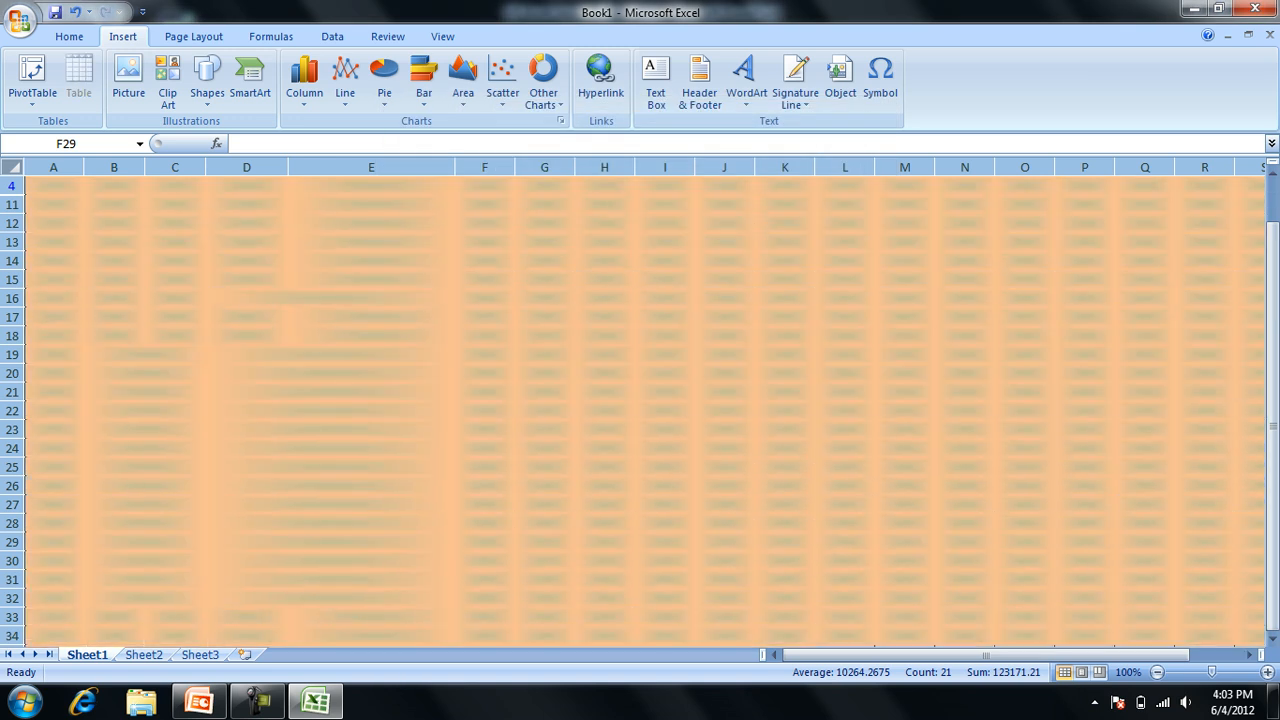
click(725, 504)
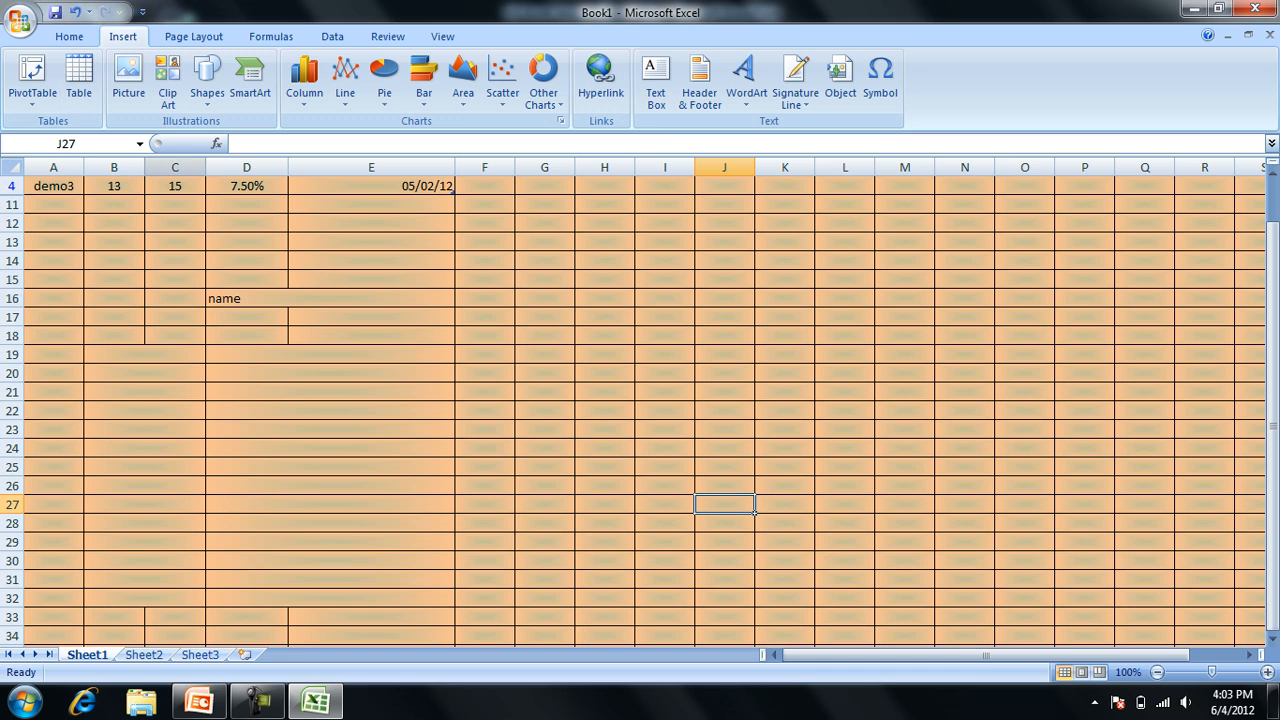
Examine the fill formatting and fill effects available for a new table style, without creating one.
click(69, 36)
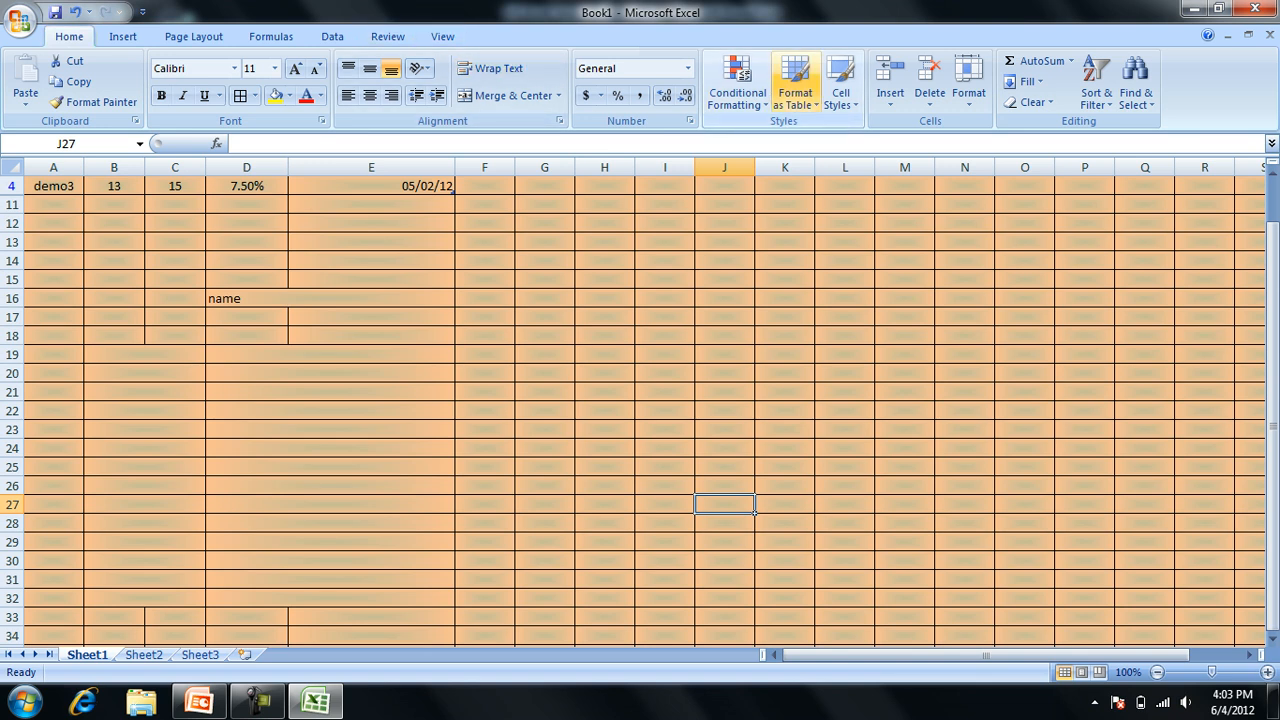
click(795, 90)
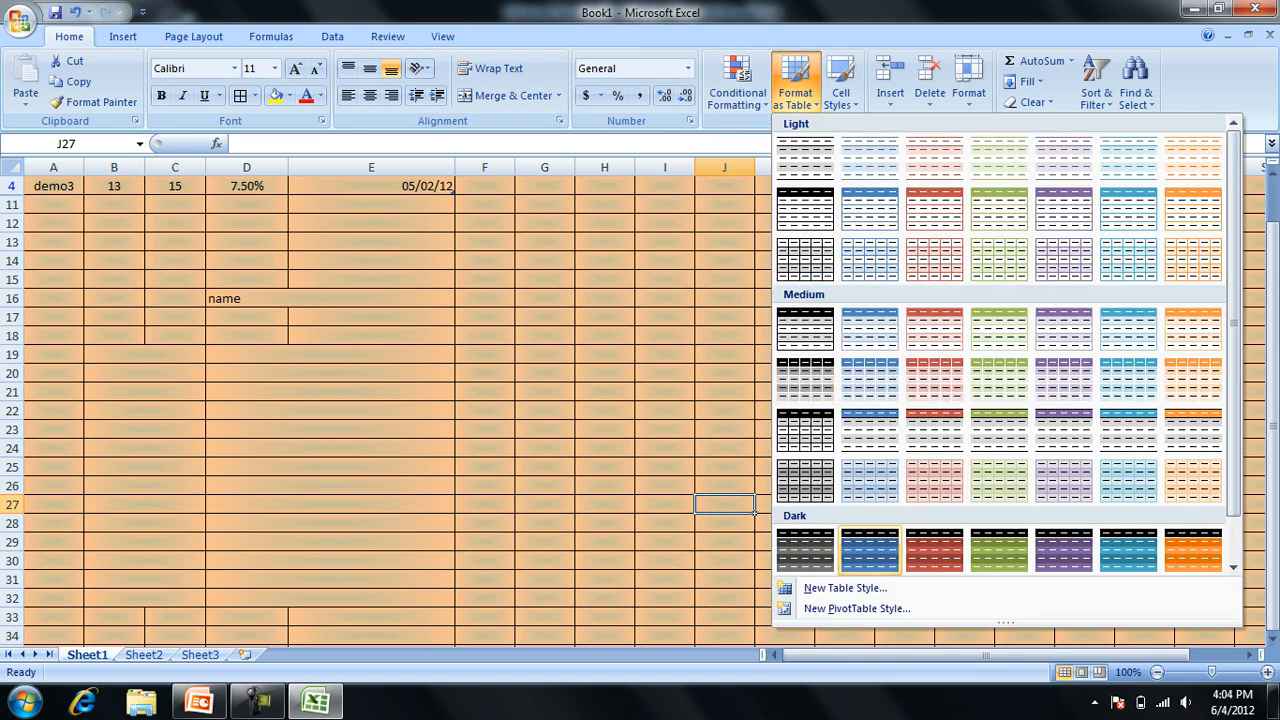
click(845, 588)
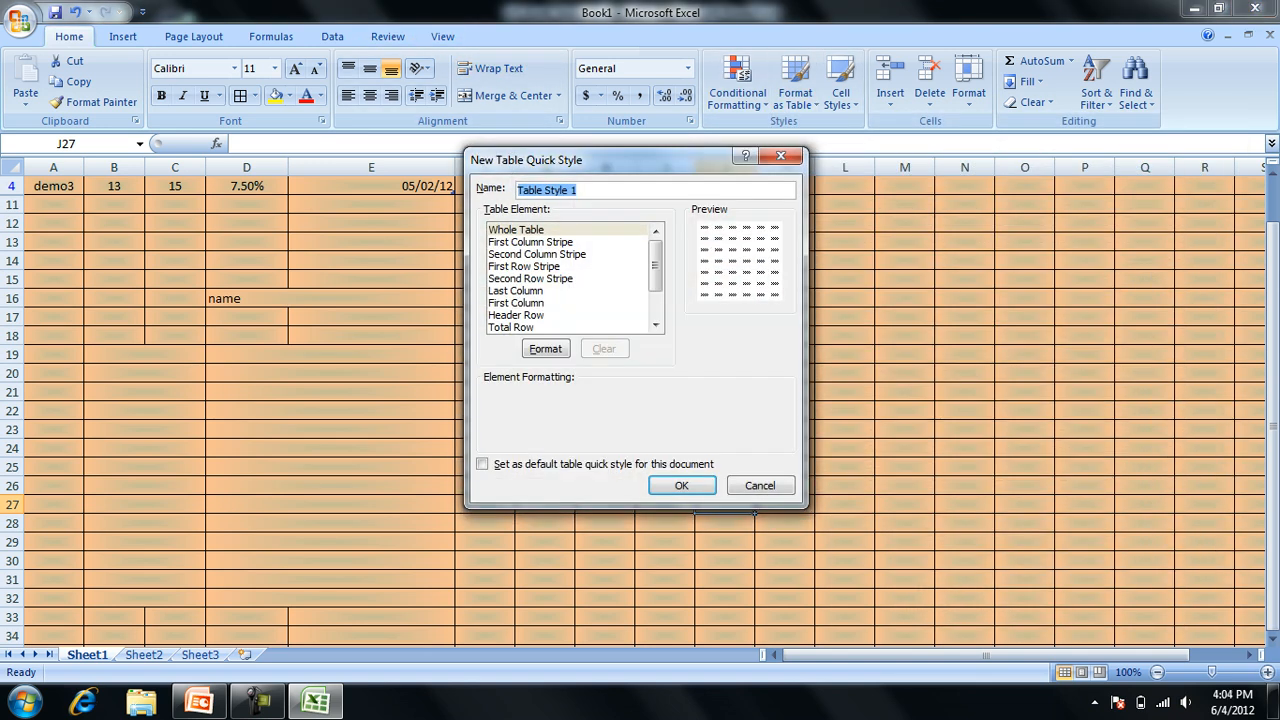
click(545, 348)
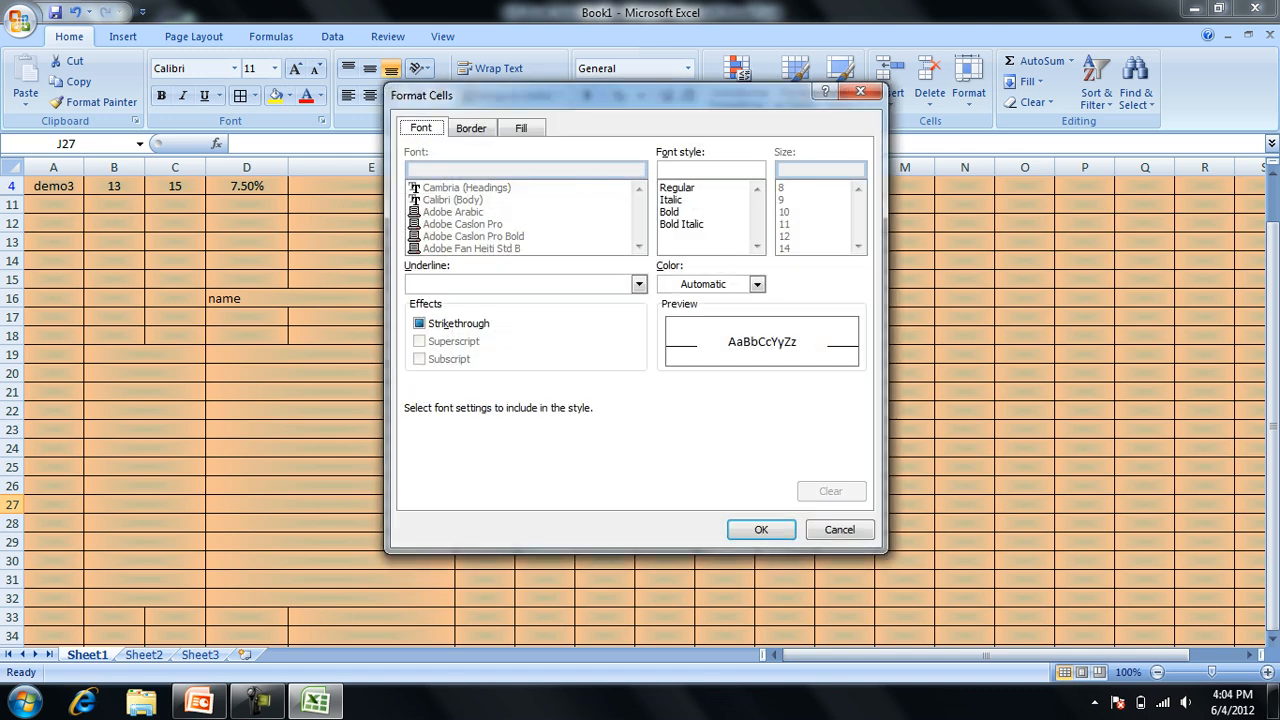
click(521, 128)
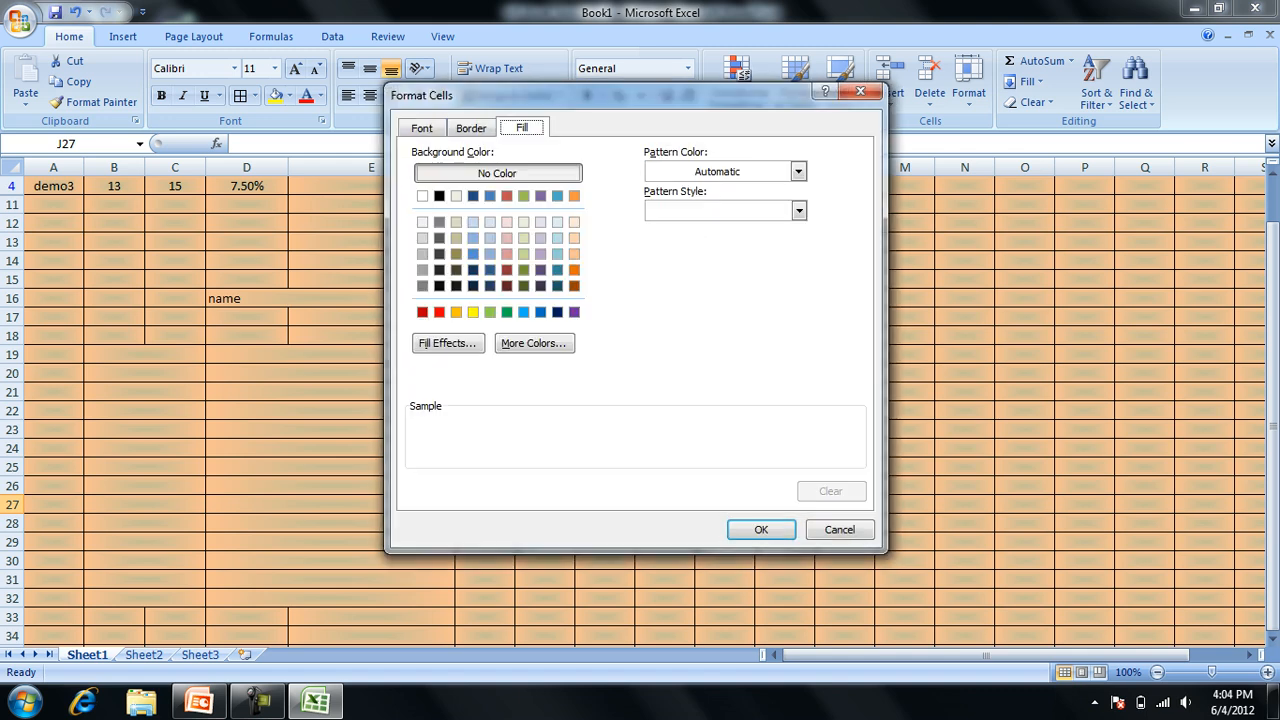
click(448, 343)
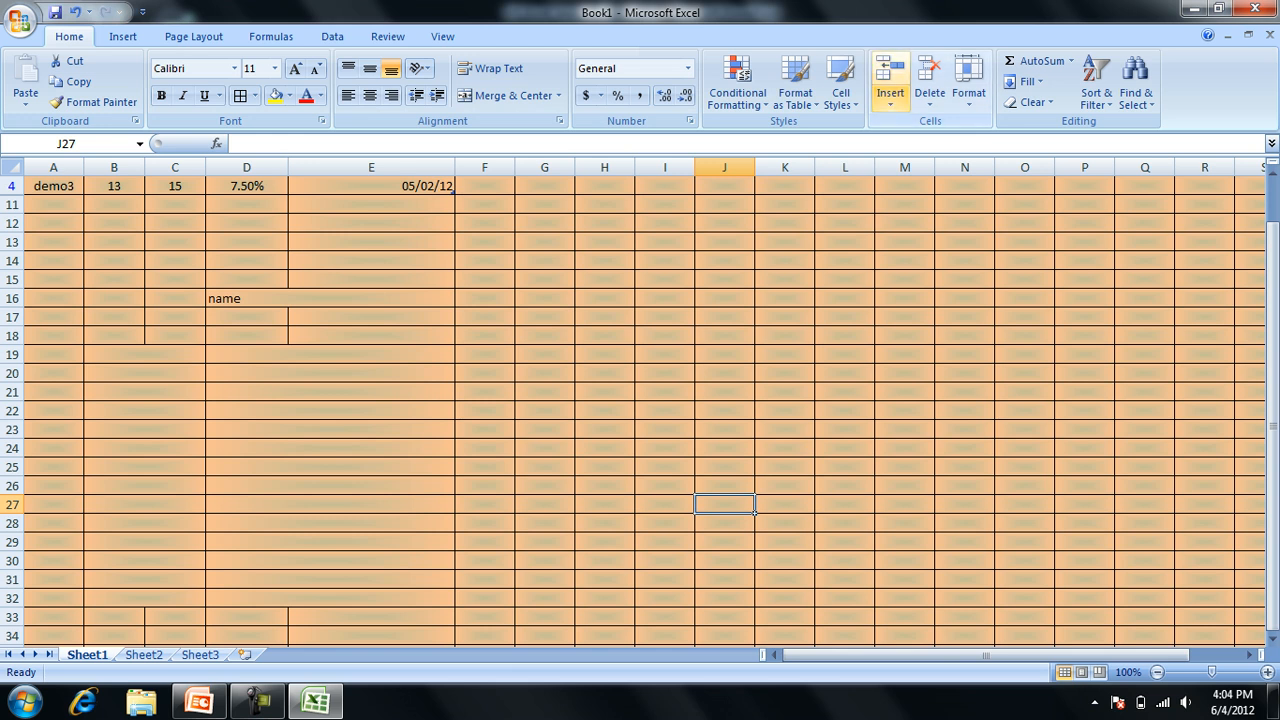
Fill cell J27 with the standard orange colour through Format Cells.
click(890, 95)
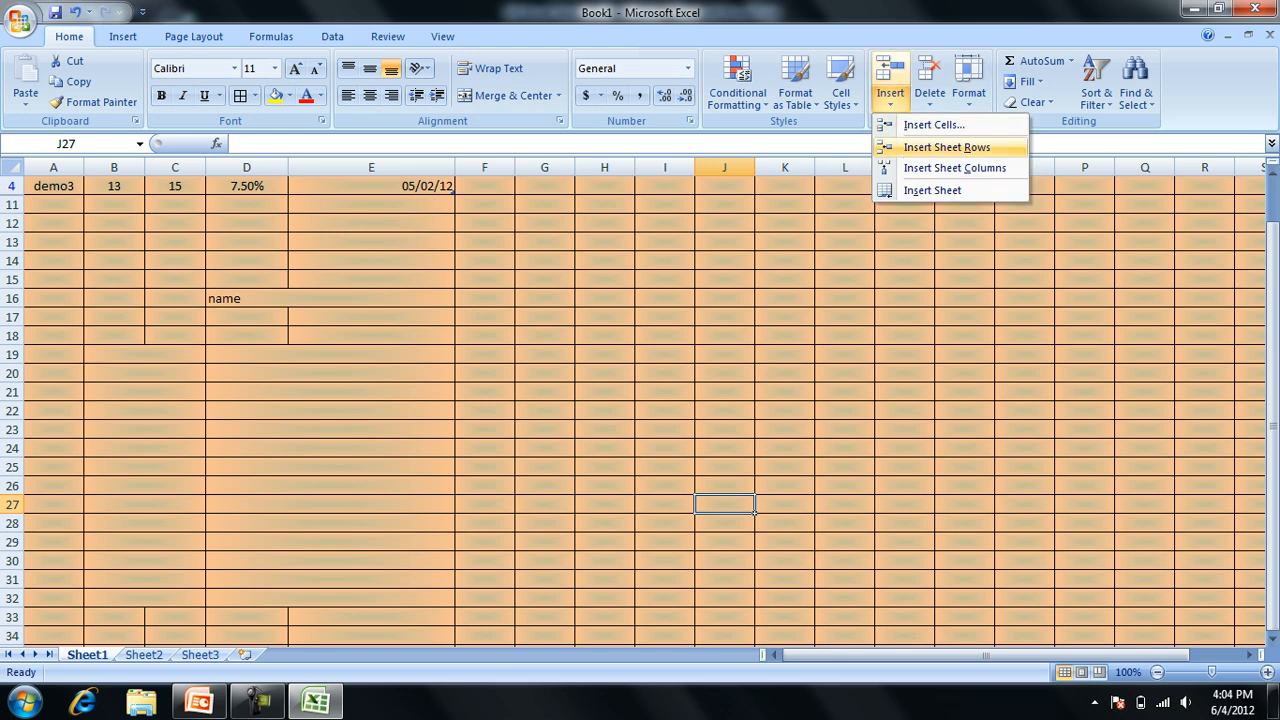
click(968, 95)
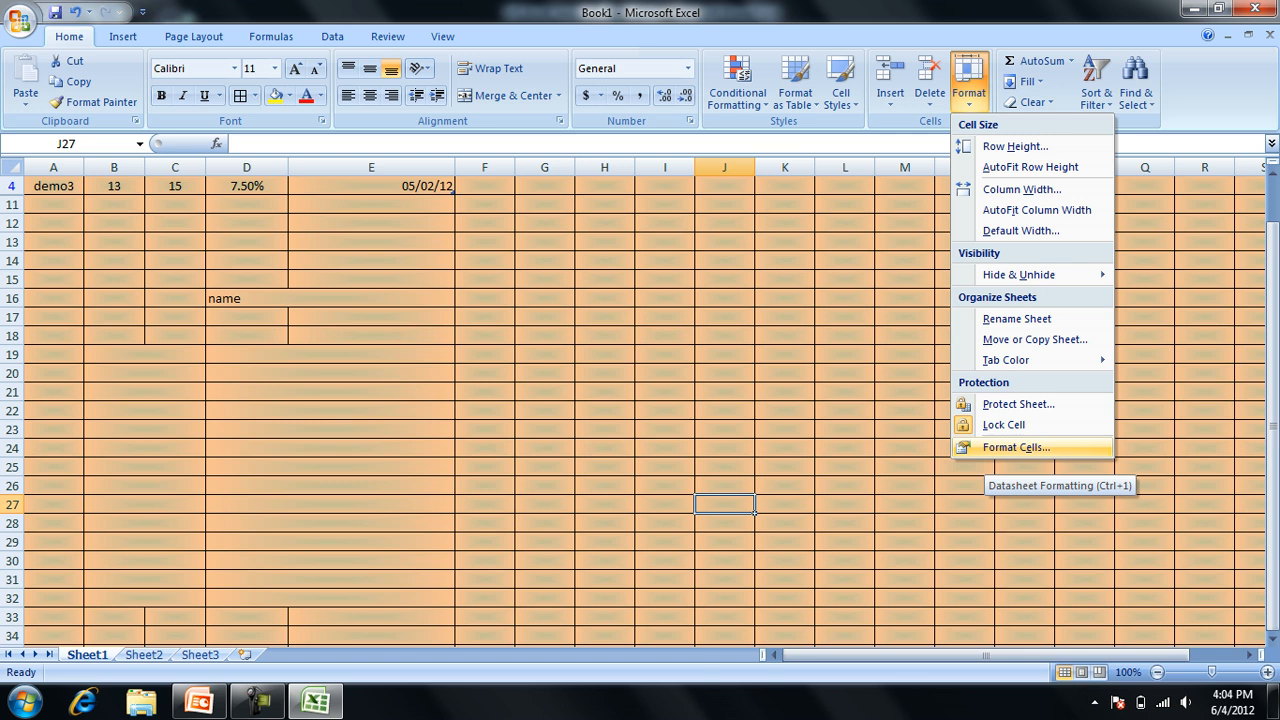
click(1015, 447)
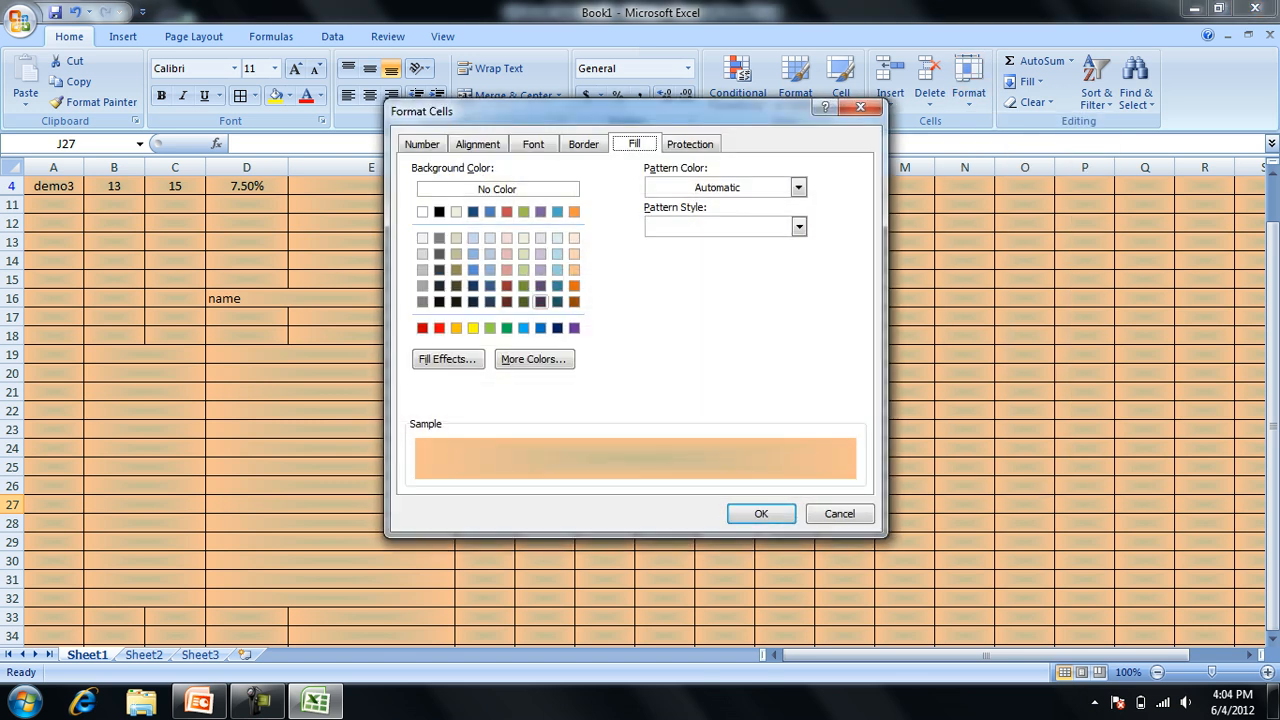
click(456, 327)
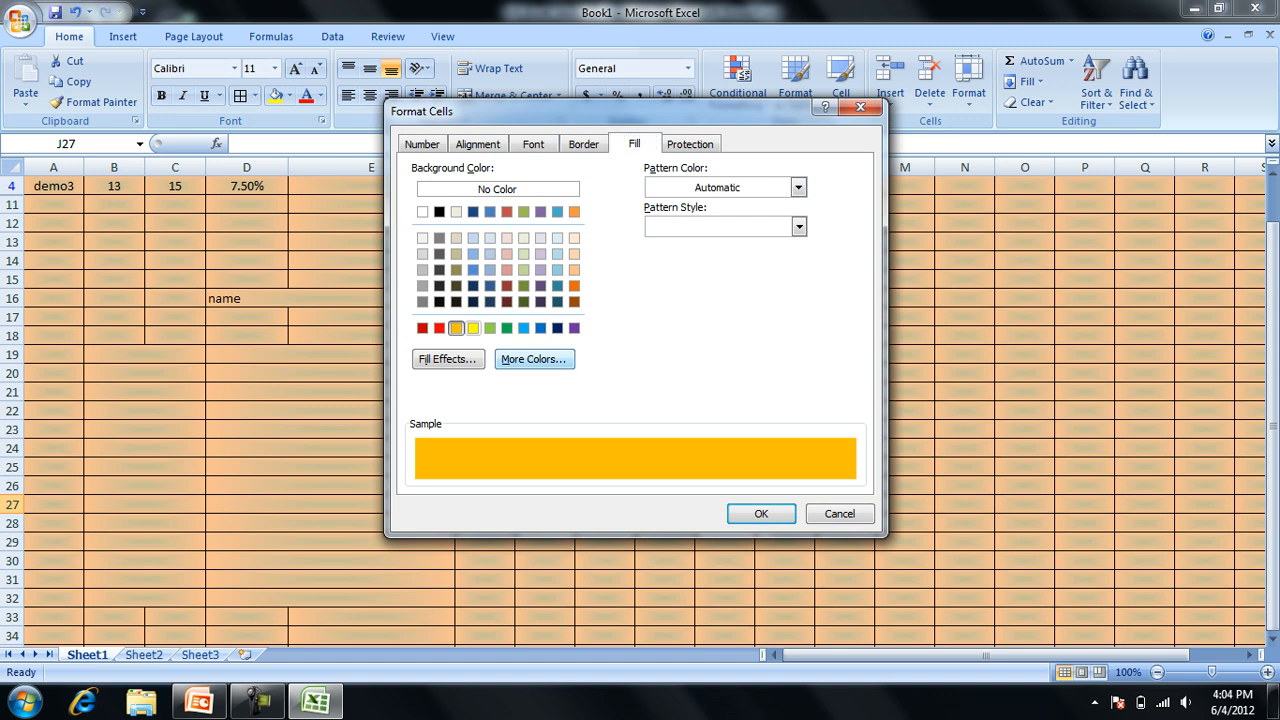
click(762, 513)
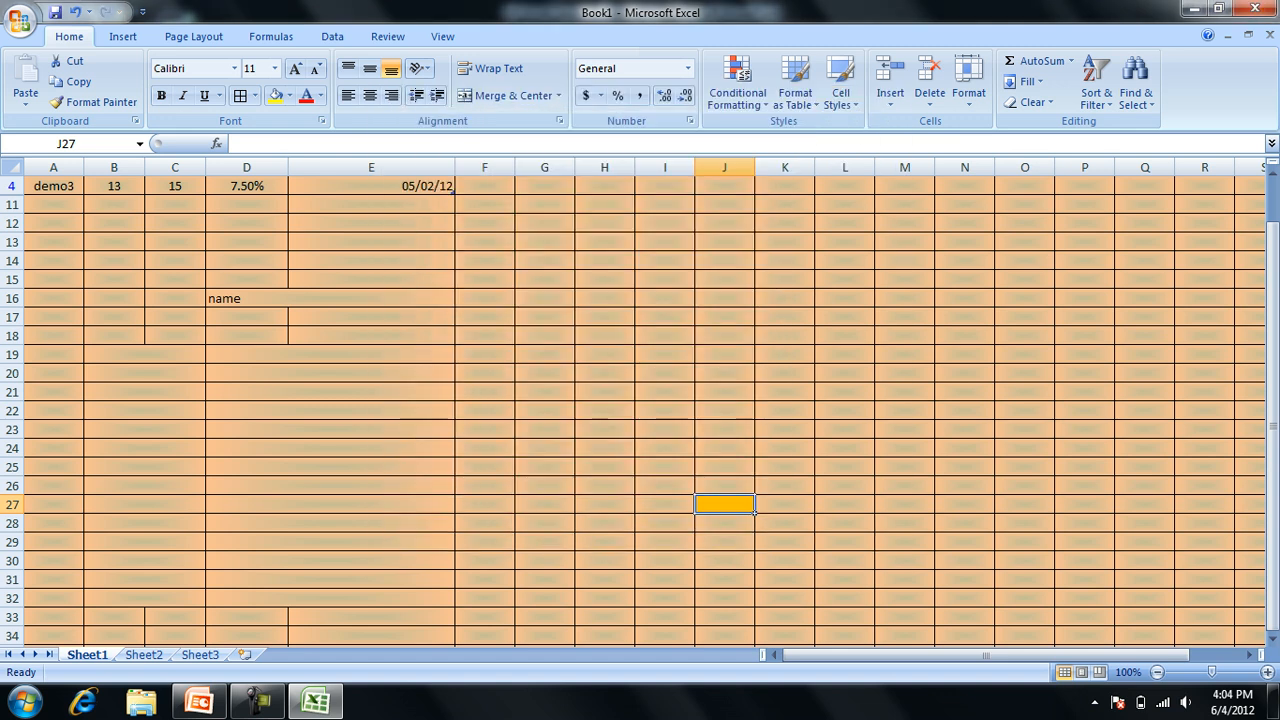
Switch to the MS-Excel_Session3 presentation in PowerPoint and advance from Setting a Background Image to the Formatting Data slide.
click(545, 448)
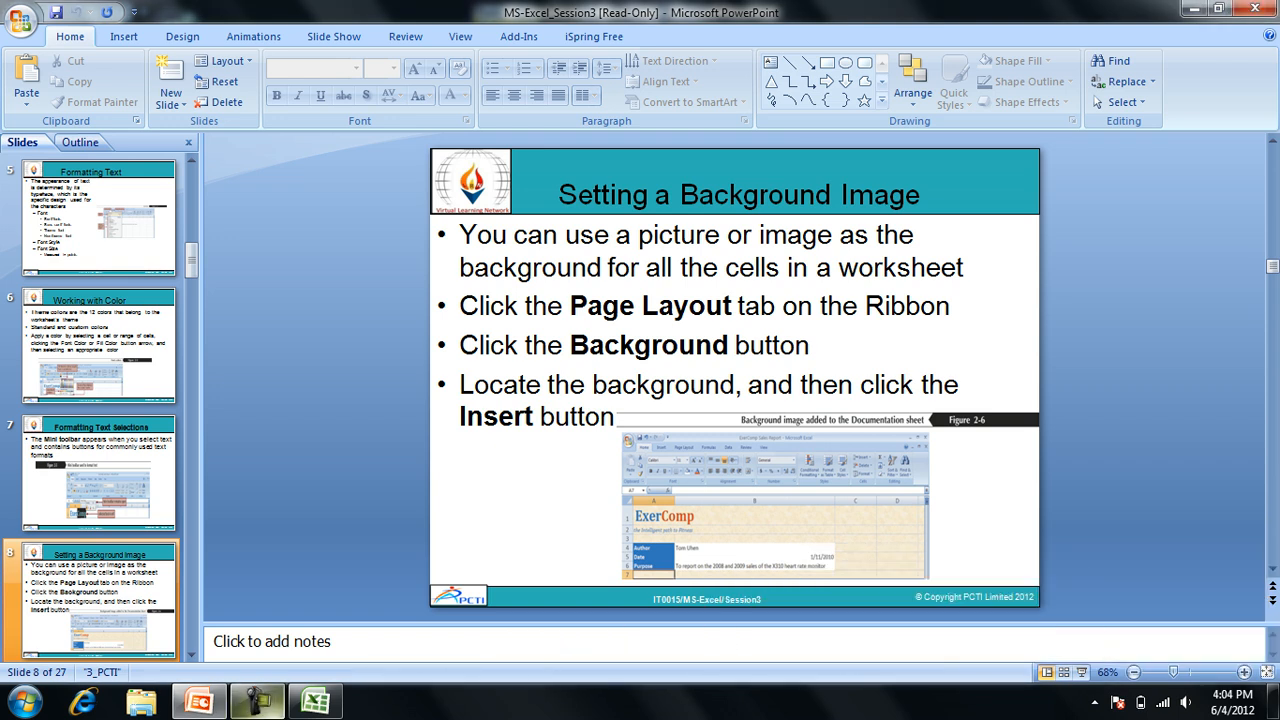
click(827, 496)
key(Page_Down)
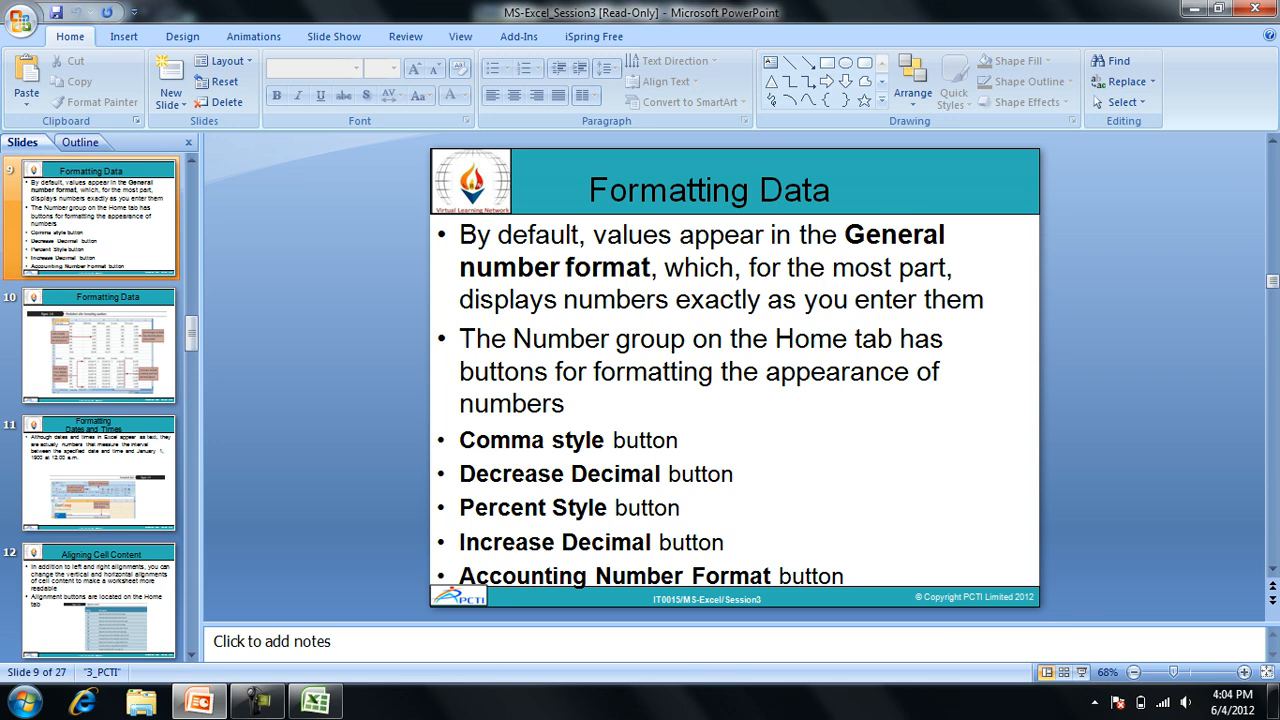
Switch back to the Excel workbook, undo the recent fill and merge formatting, and go up to the date header in cell E1.
key(alt+Tab)
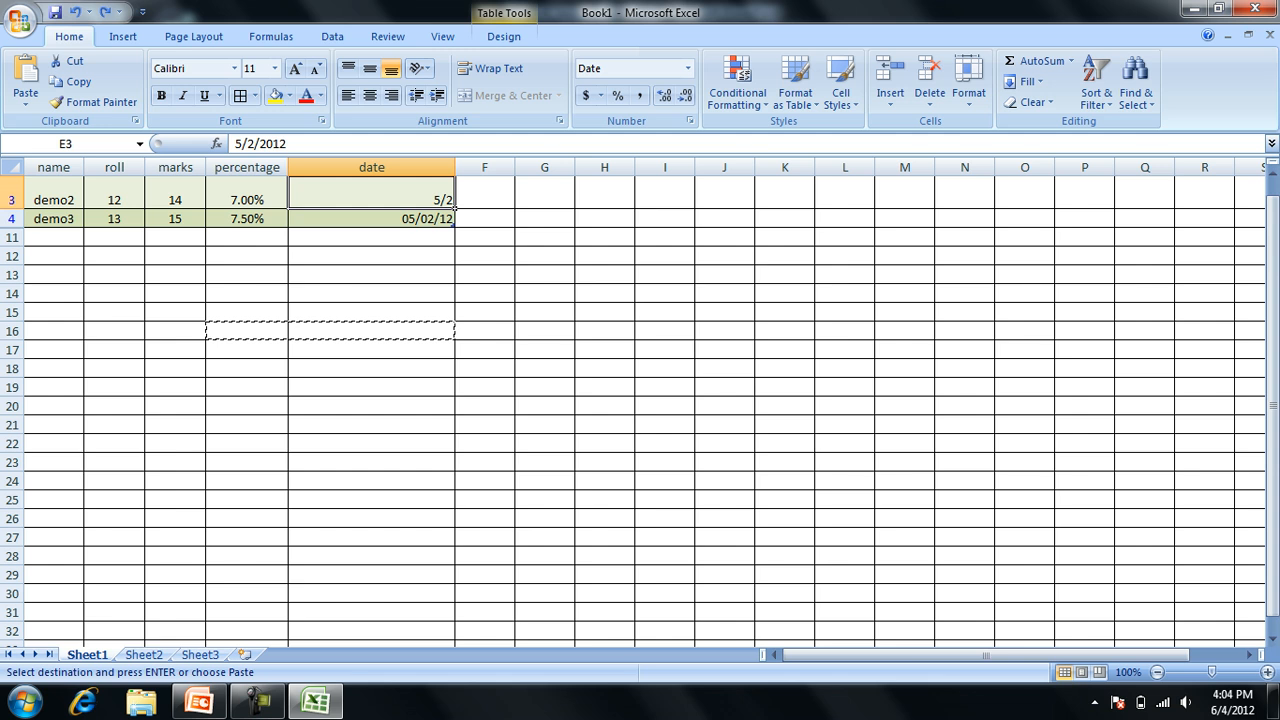
key(Up)
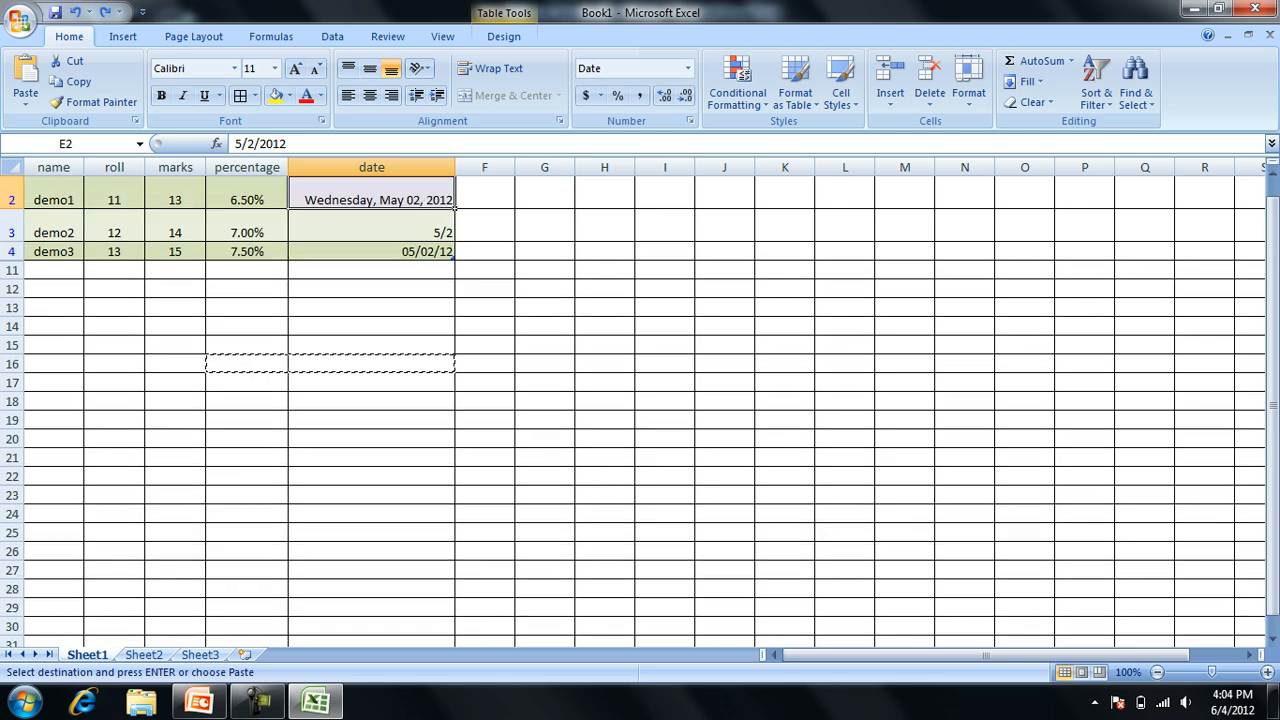
key(Up)
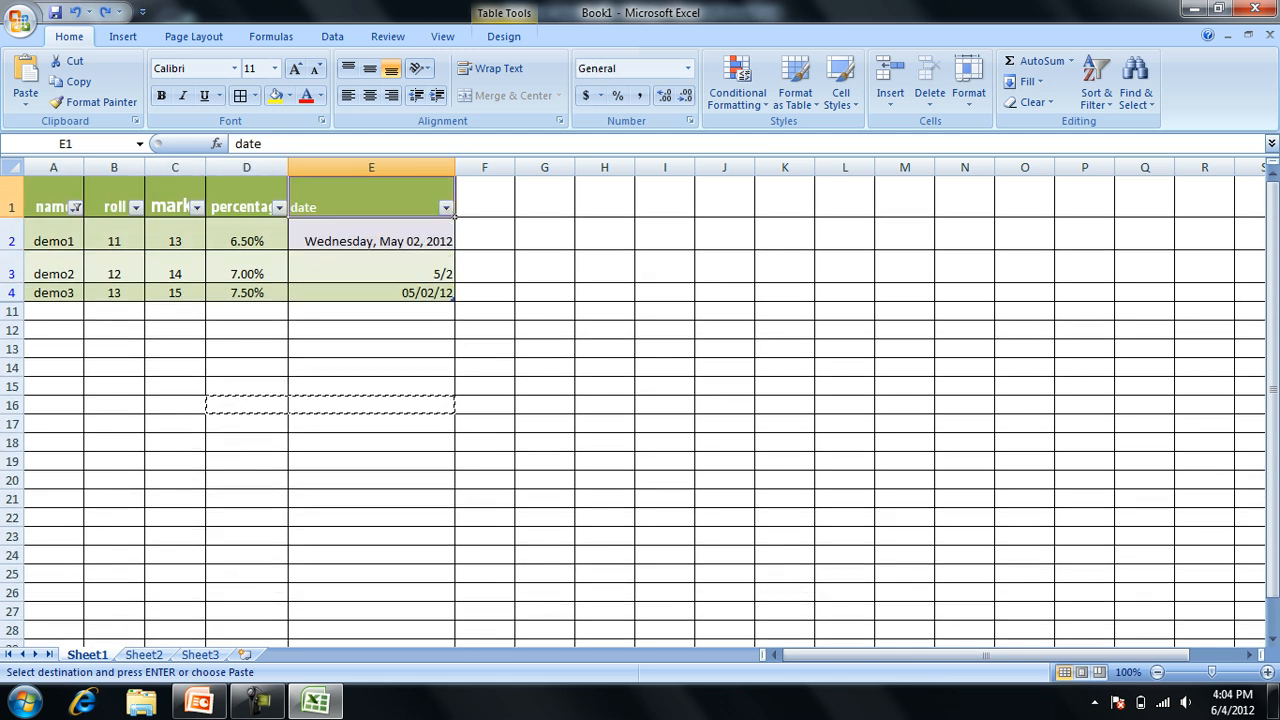
Extend the percentage in D2 to seven decimal places and zoom the worksheet to 200%.
click(247, 235)
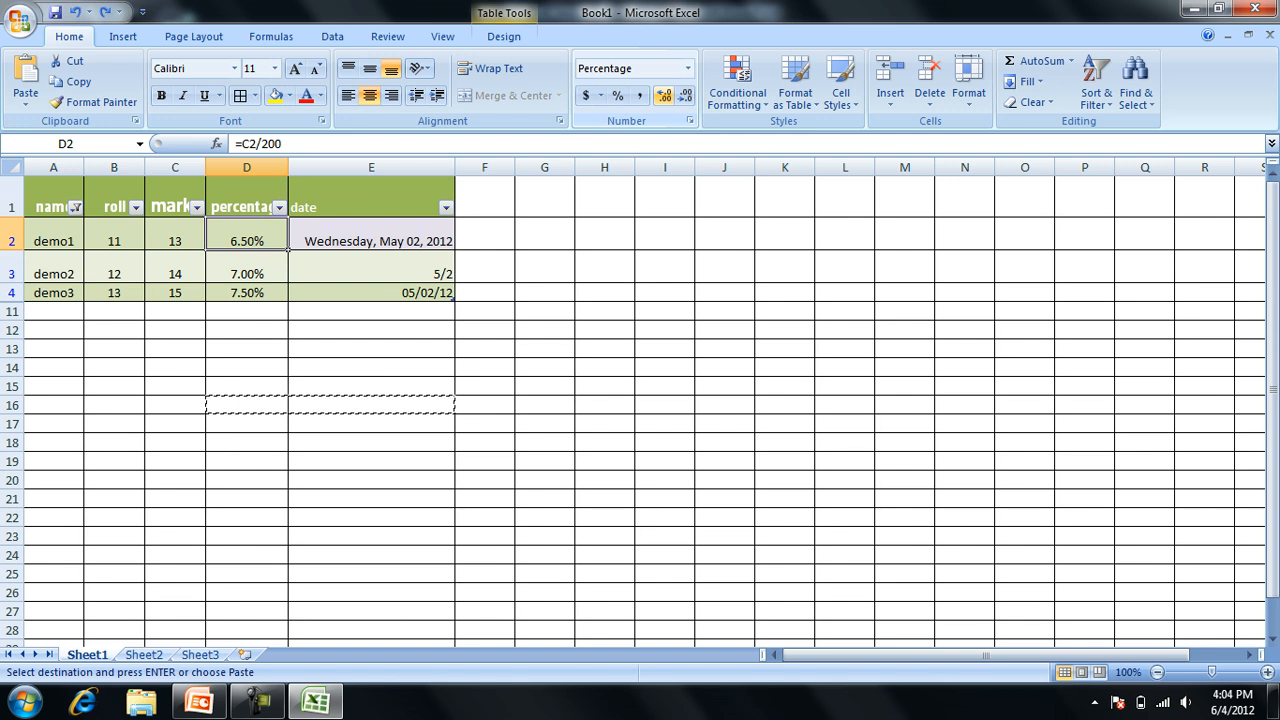
click(663, 95)
click(663, 95)
click(663, 95)
click(663, 95)
key(alt+w)
key(q)
key(Up)
key(Return)
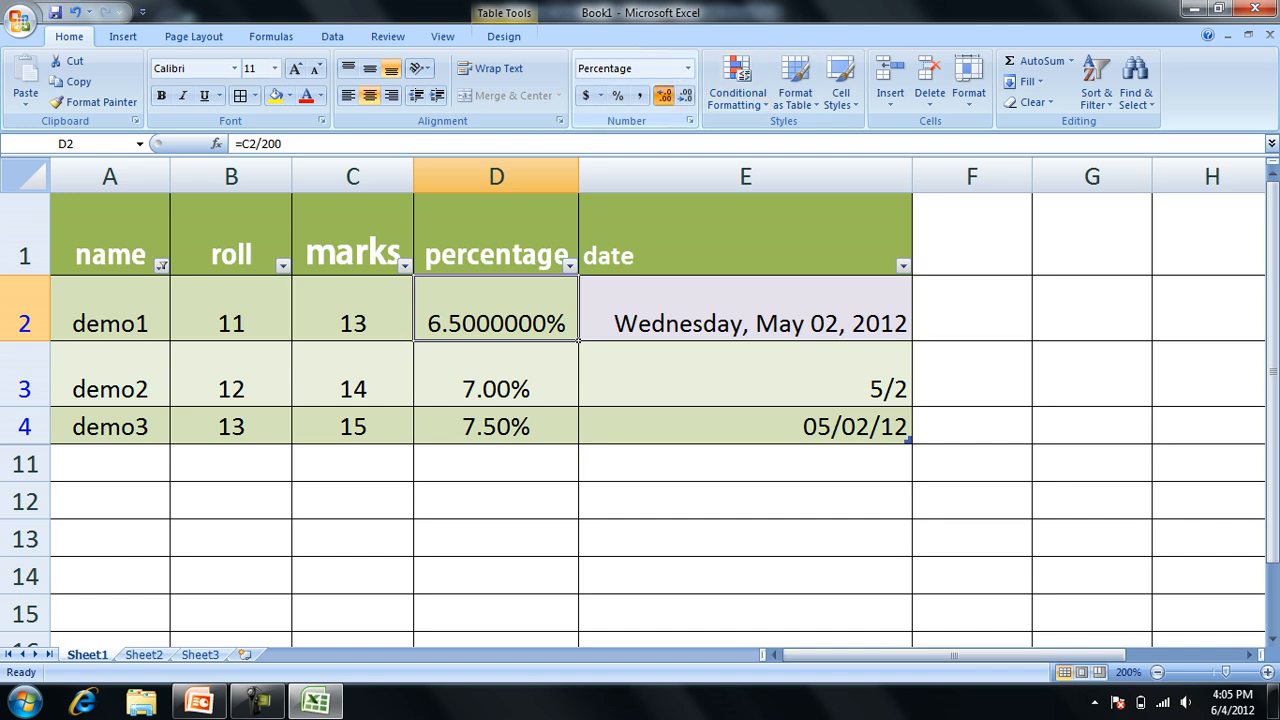
Reduce the decimal places of the percentage in D2 to none.
click(663, 95)
click(684, 95)
click(684, 95)
click(684, 95)
click(684, 95)
click(684, 95)
click(684, 95)
click(684, 95)
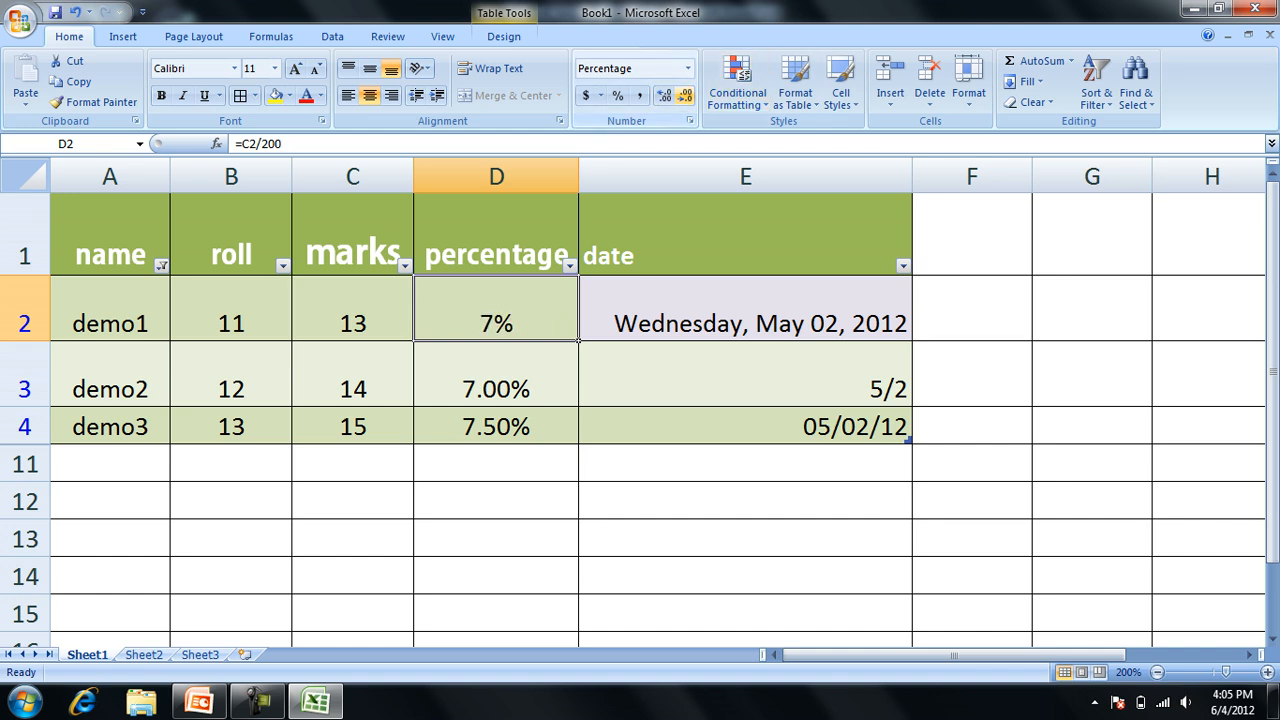
Switch to the PowerPoint presentation and advance from the Formatting Data slide to the Indenting Cell Content slide.
key(alt+Tab)
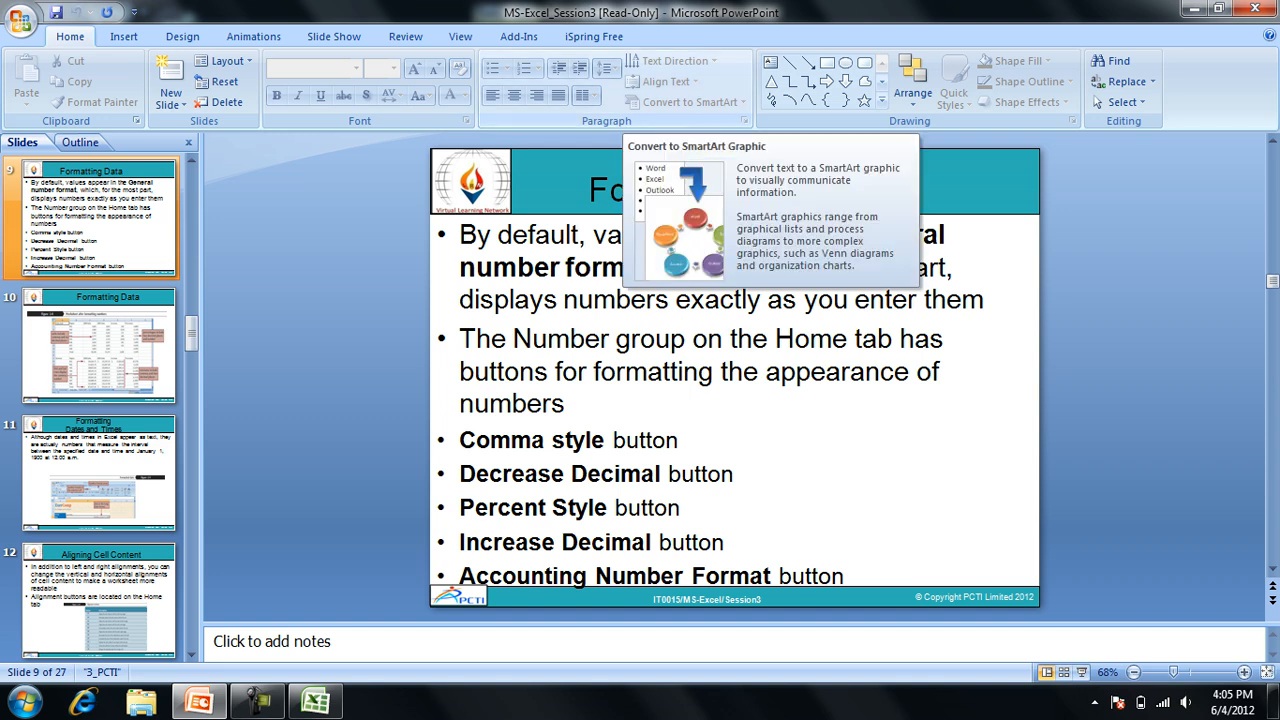
key(Page_Down)
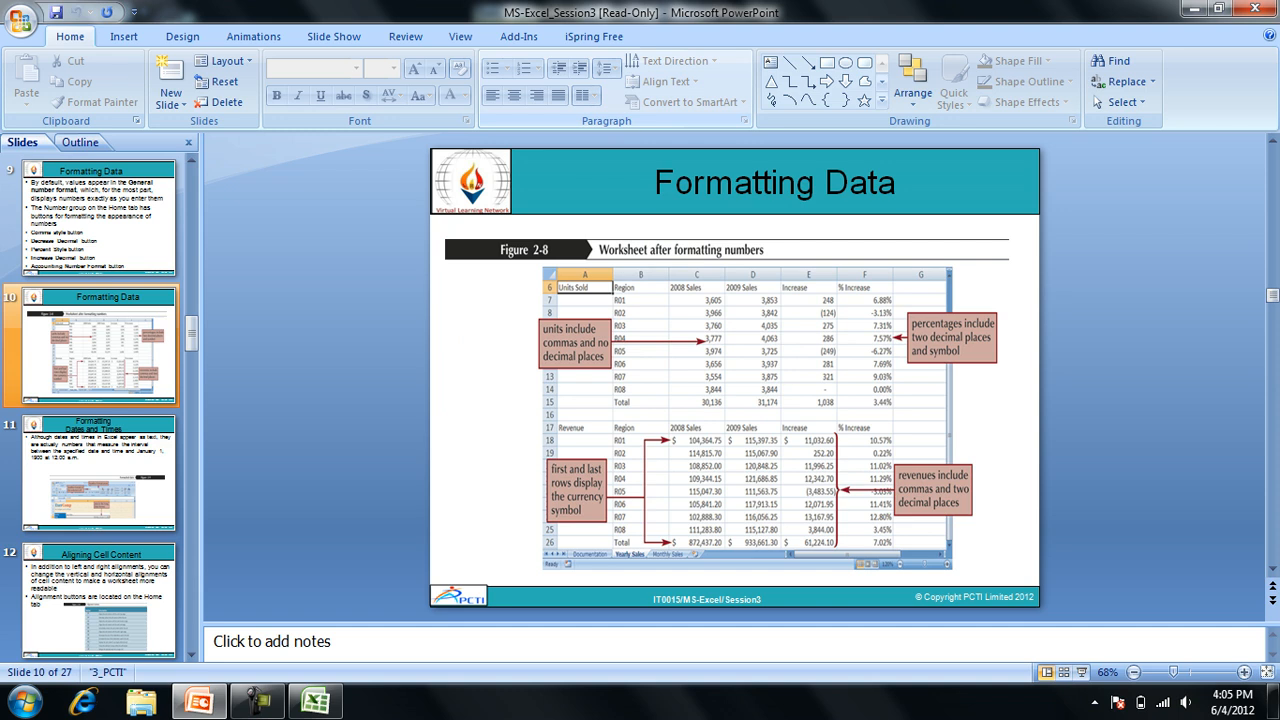
key(Page_Down)
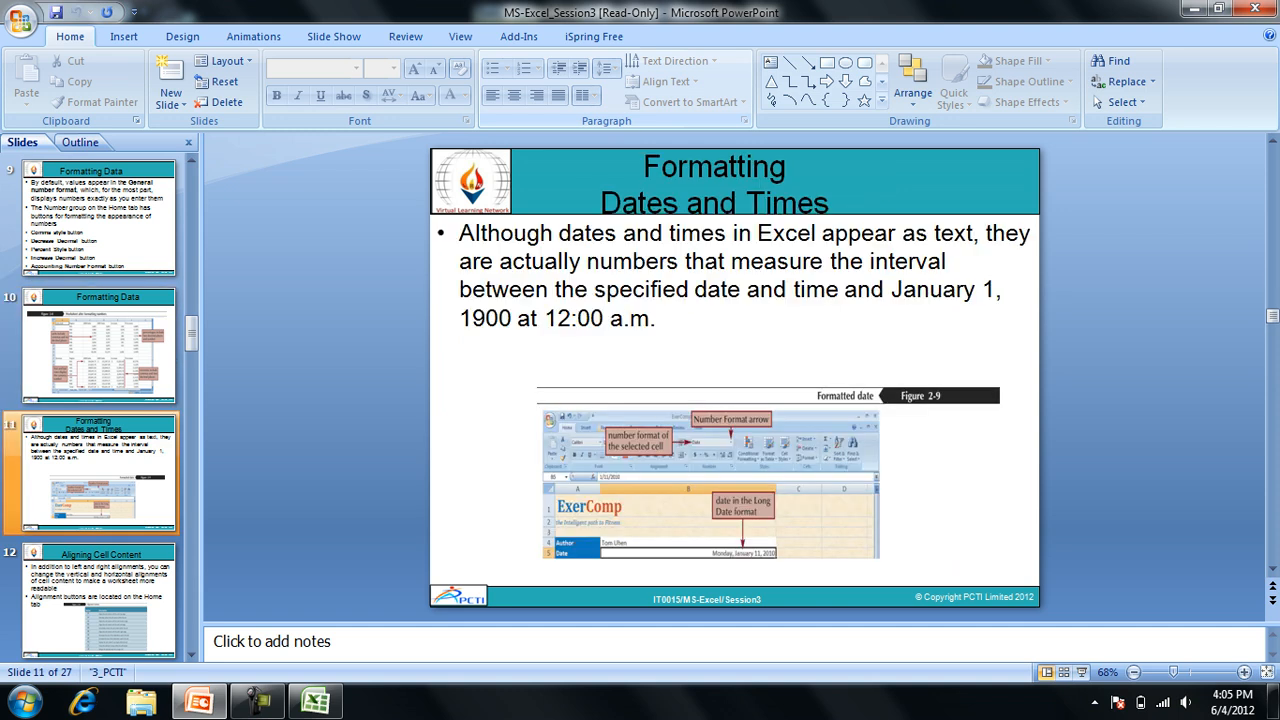
key(Page_Down)
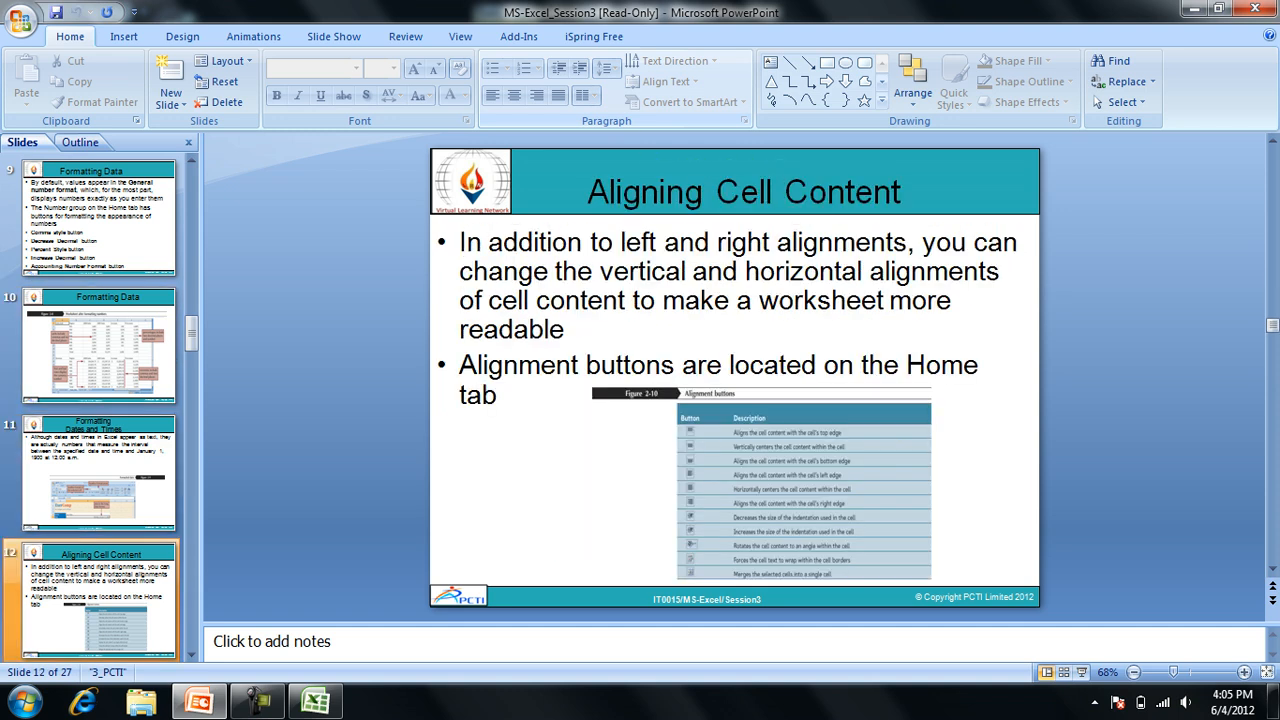
key(Page_Down)
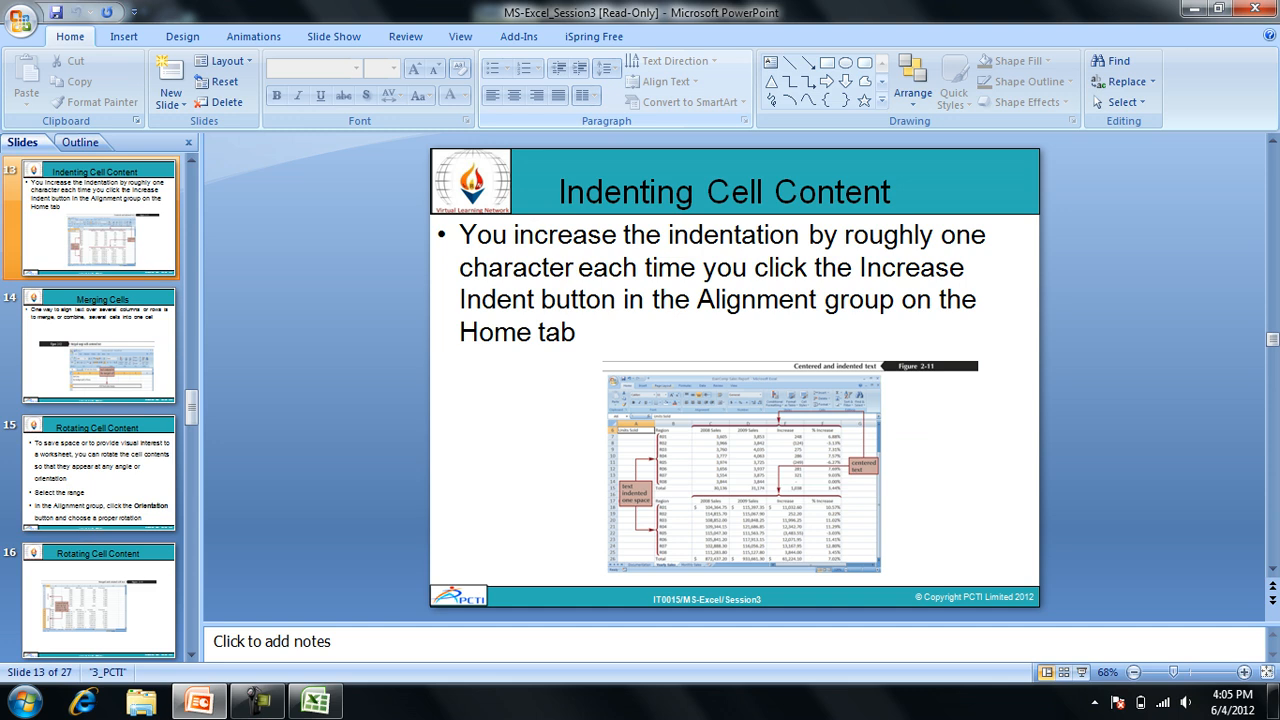
Switch back to the Excel workbook and vary the indentation of demo1 in A2, finishing with an increased indent.
key(alt+Tab)
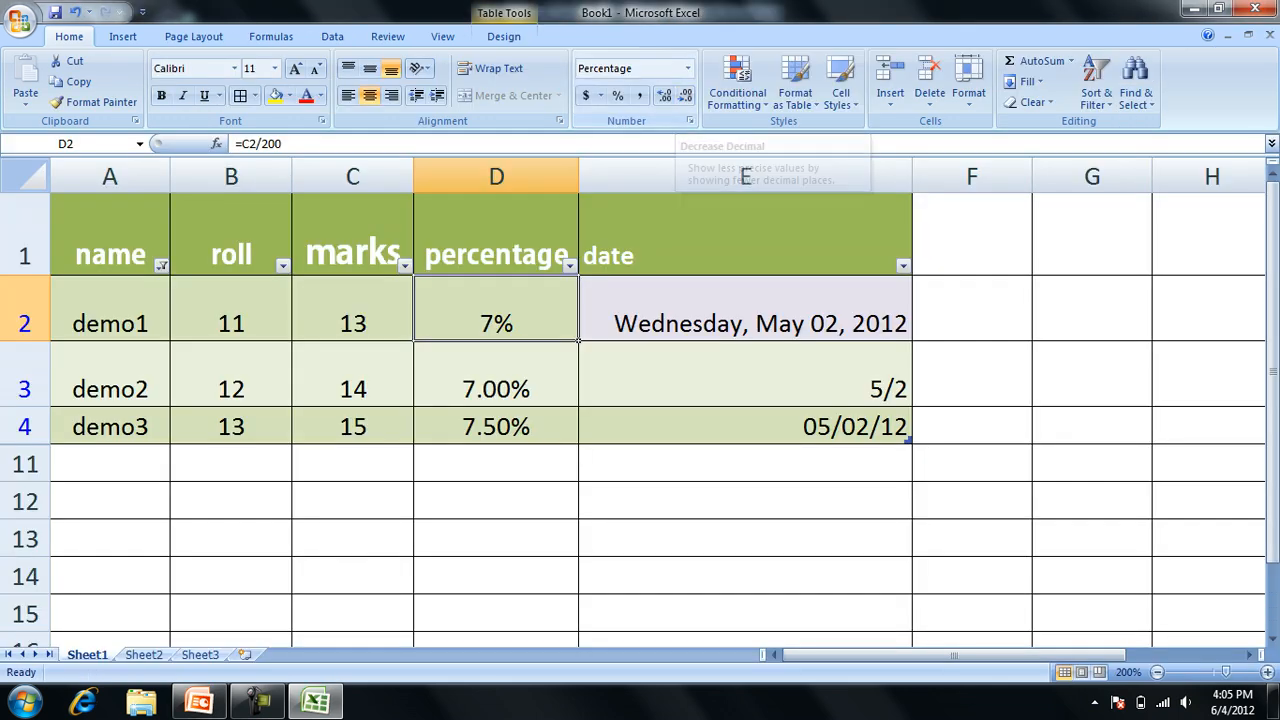
click(110, 309)
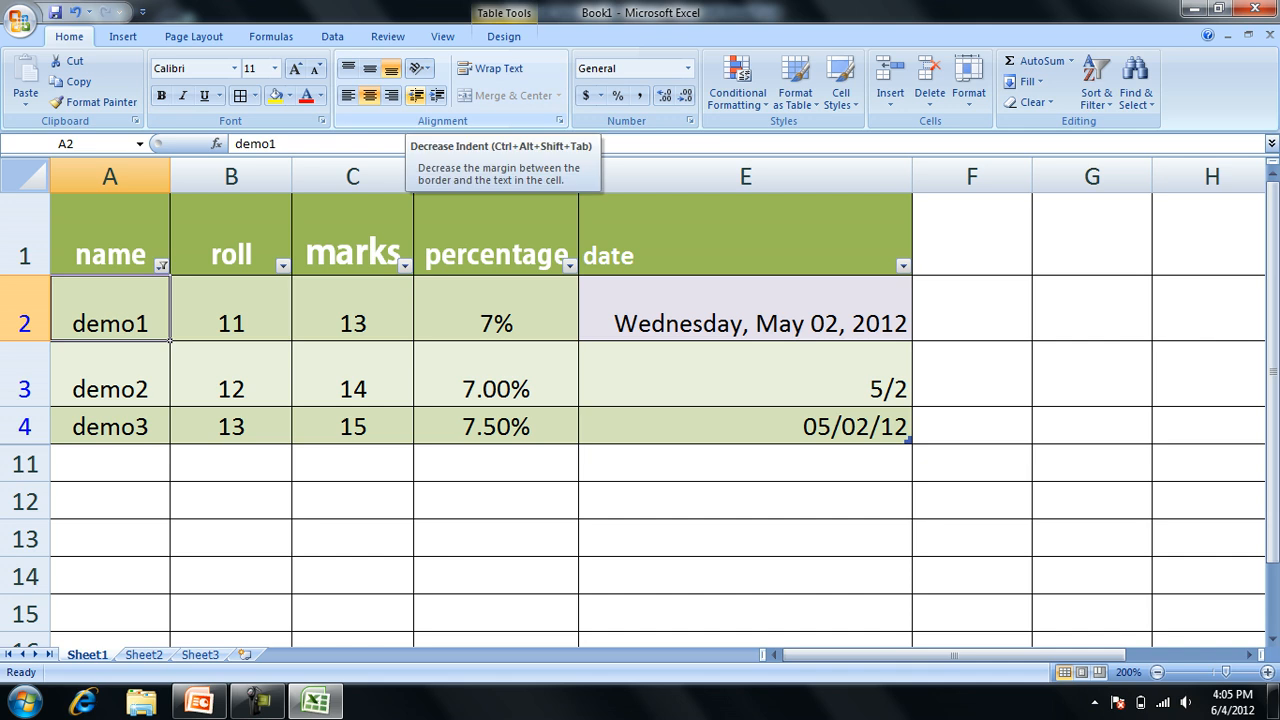
click(416, 96)
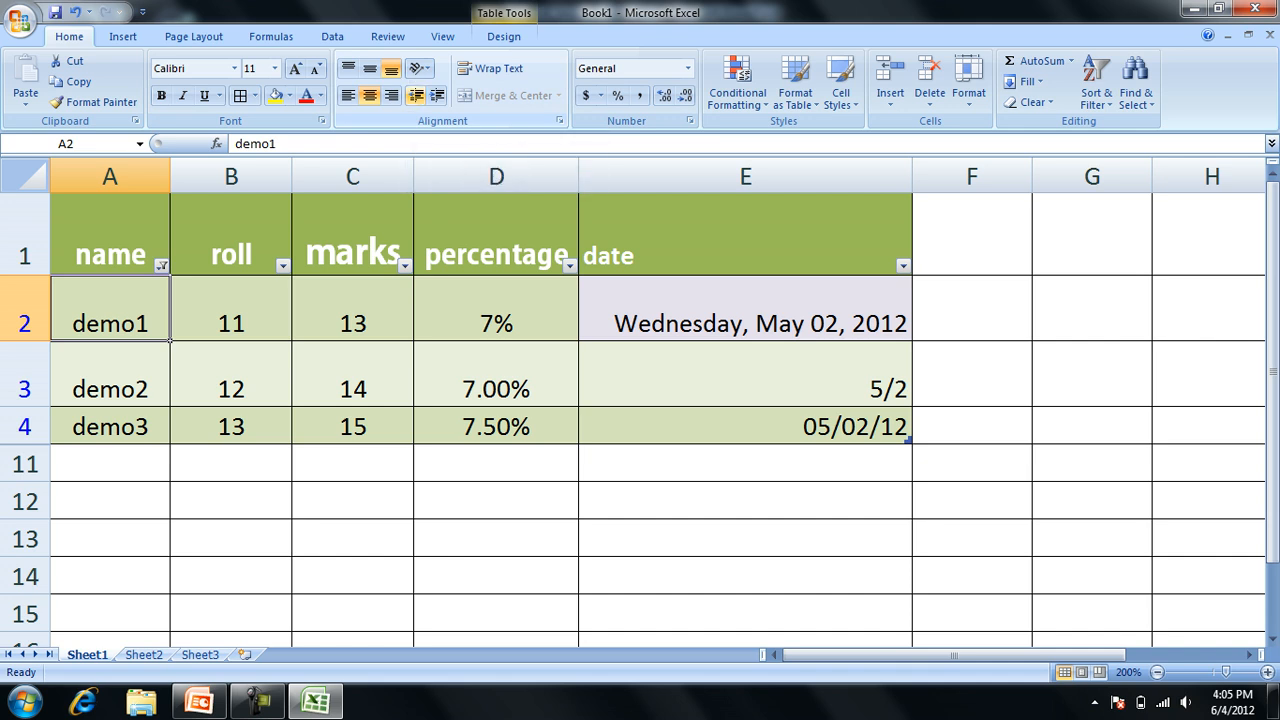
click(437, 95)
click(437, 95)
click(437, 95)
click(416, 96)
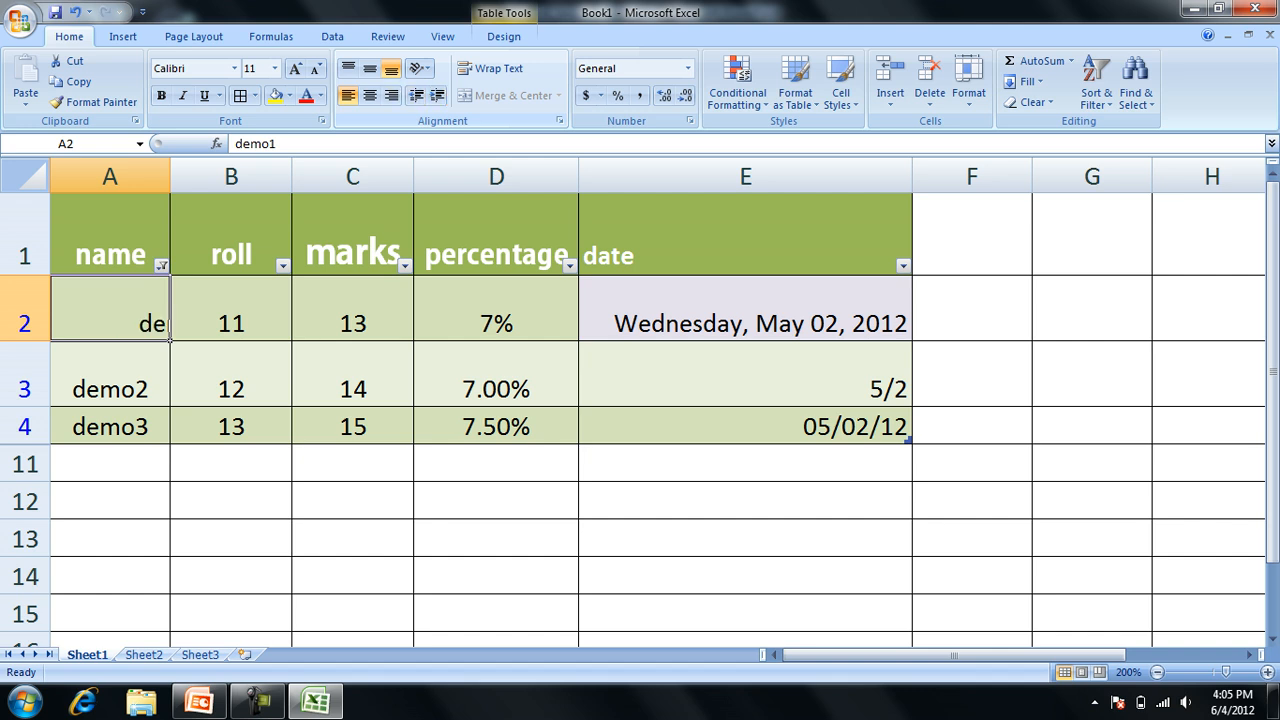
click(416, 96)
click(416, 96)
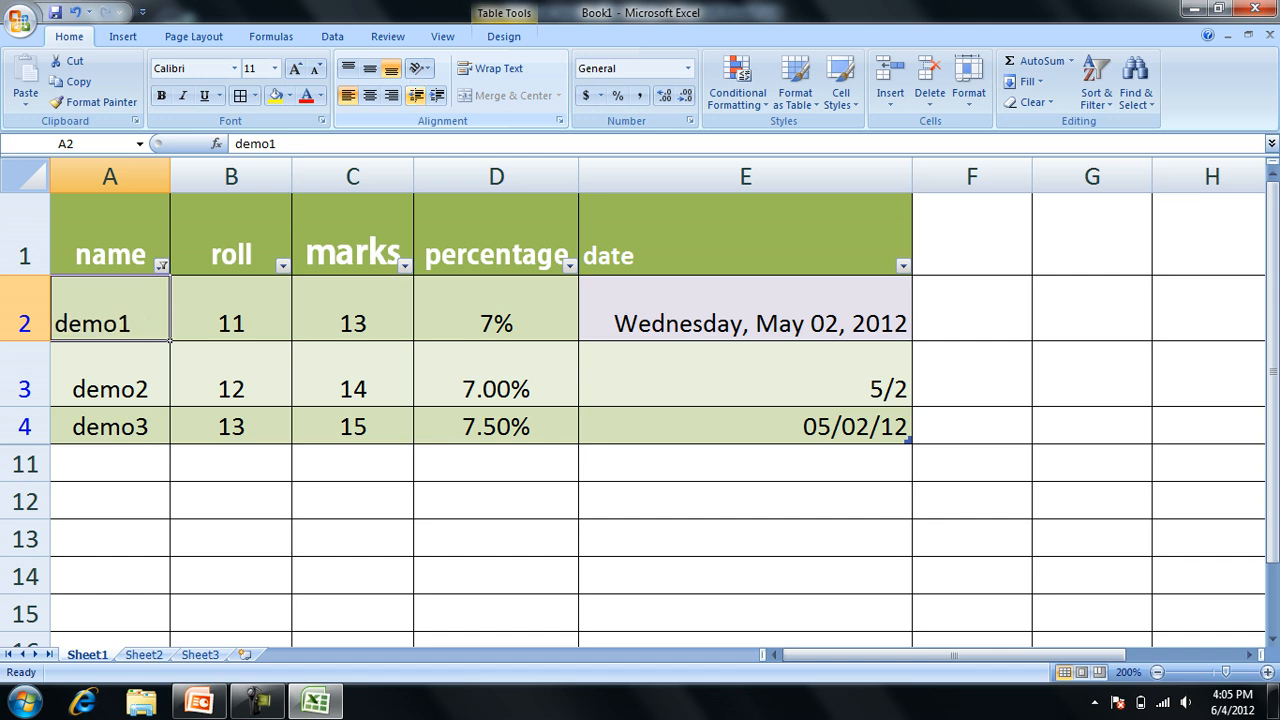
click(437, 95)
click(437, 95)
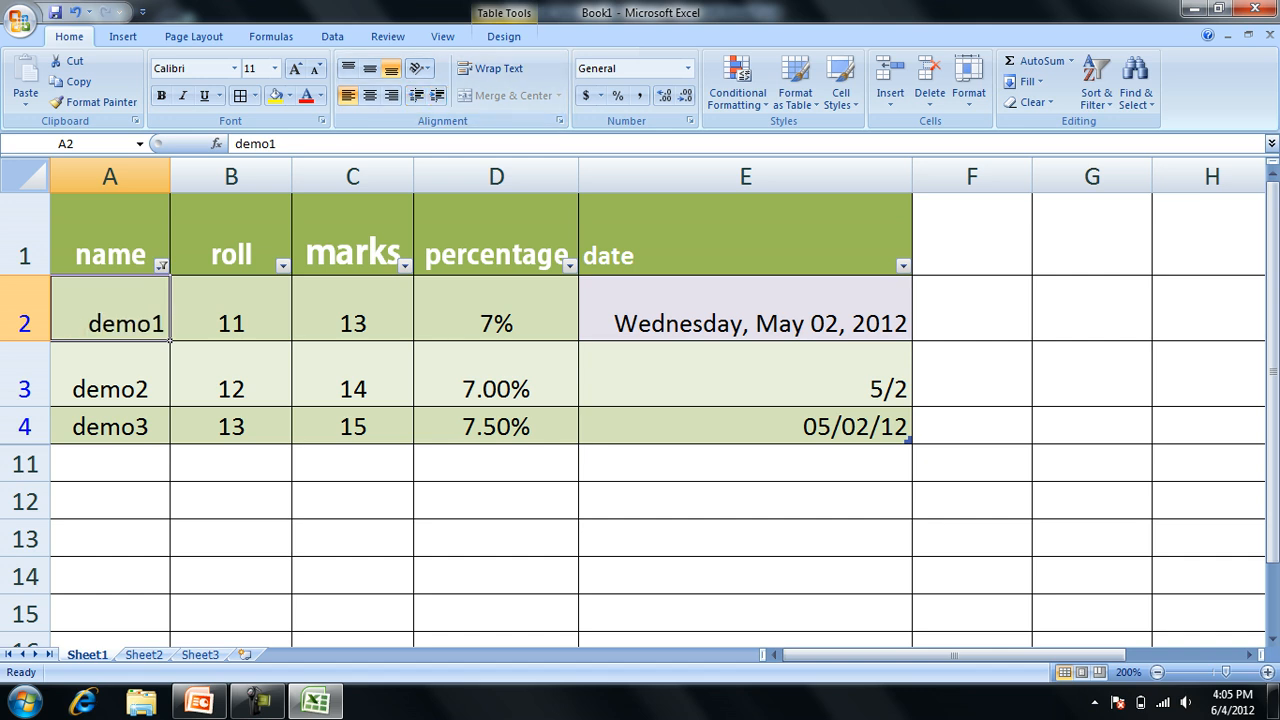
Switch to the PowerPoint presentation and advance to the Working with the Format Cells Dialog Box slide.
key(alt+Tab)
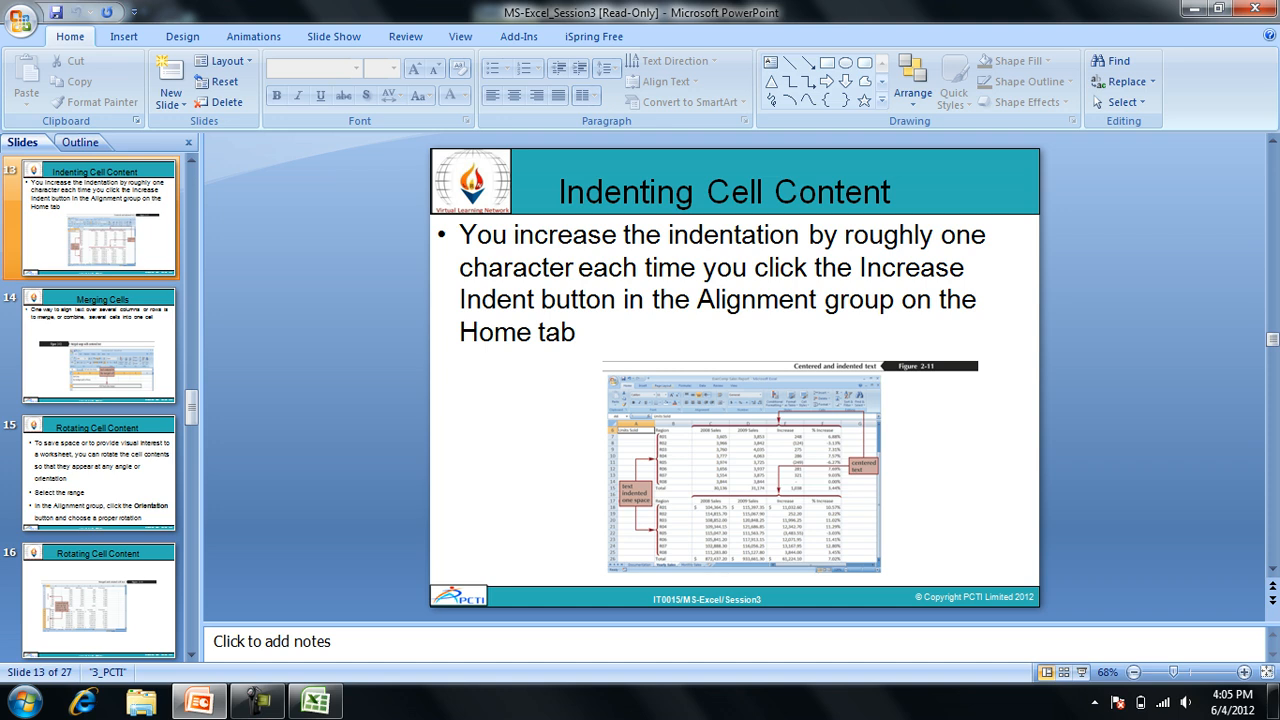
key(Page_Down)
key(Page_Down)
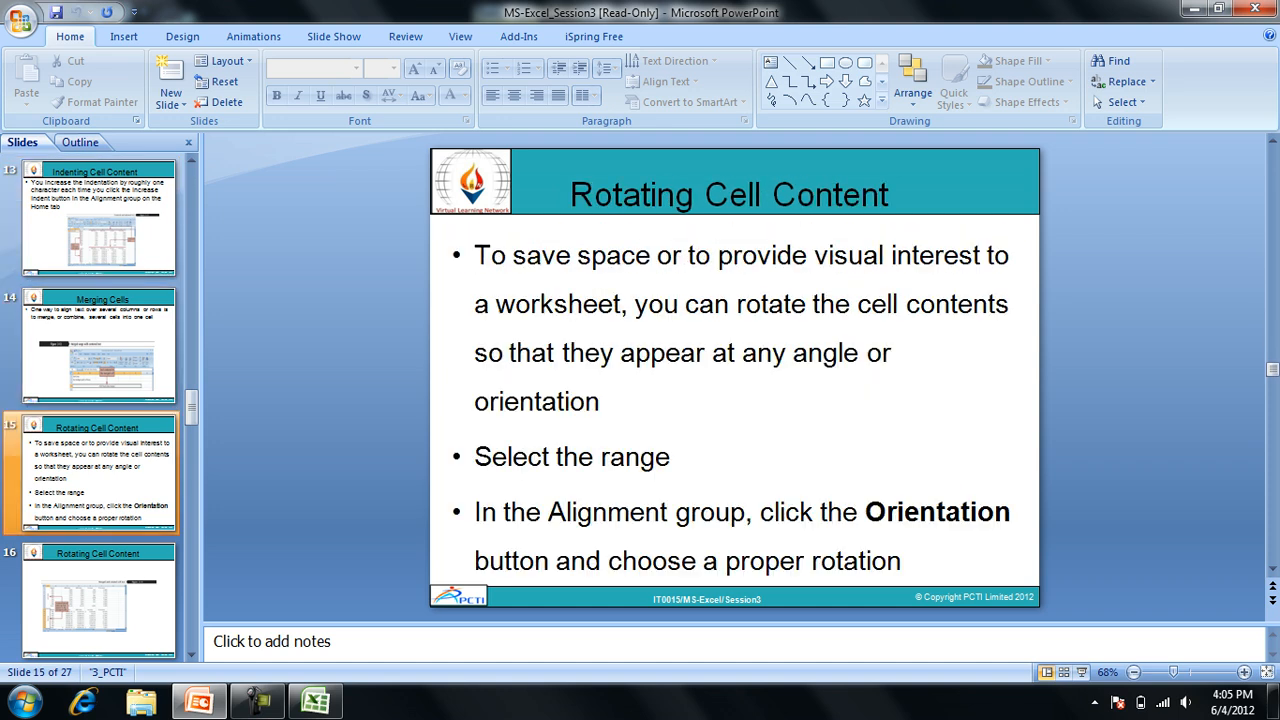
key(Page_Down)
key(Page_Down)
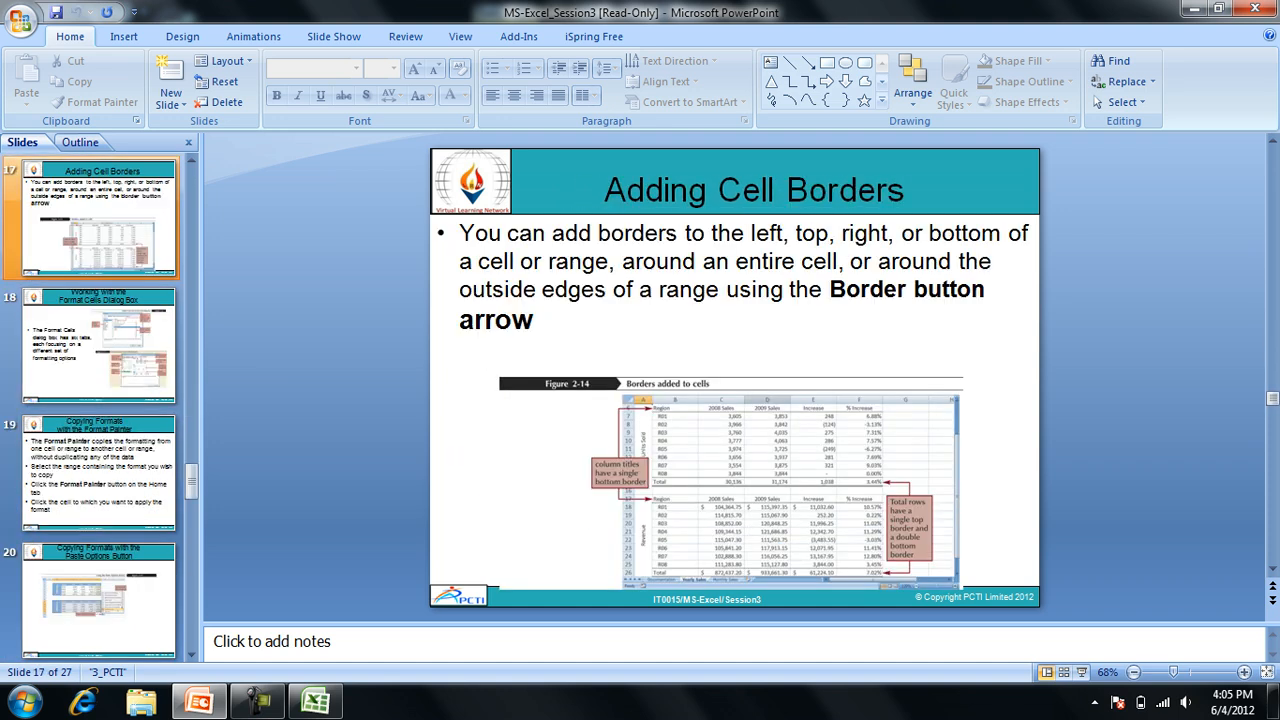
key(Page_Down)
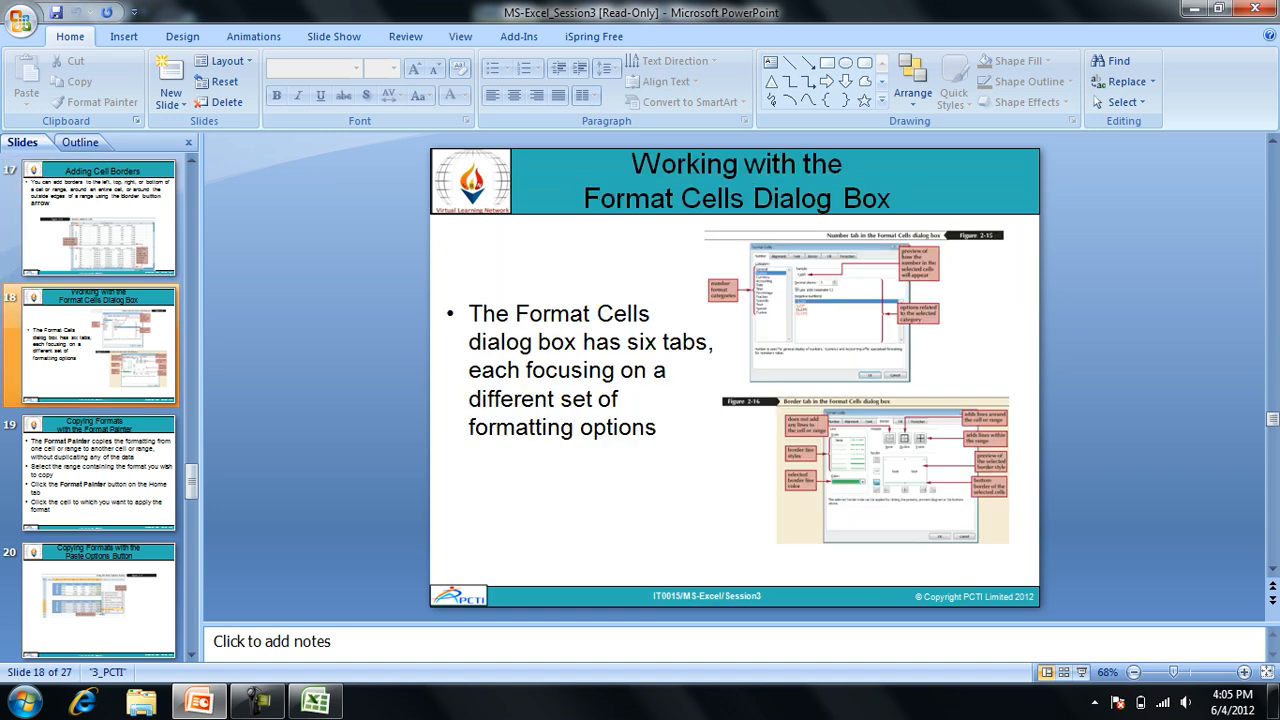
Switch back to the Excel workbook and apply All Borders to the table's data rows.
key(alt+Tab)
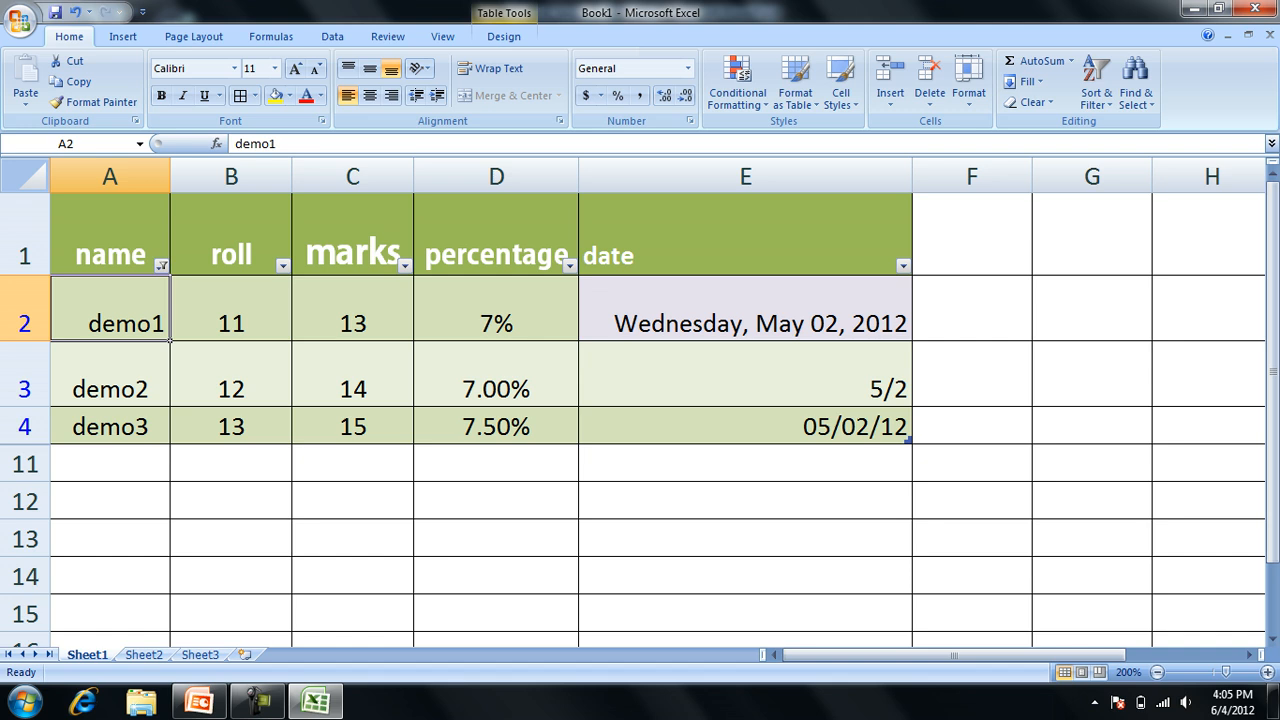
key(ctrl+a)
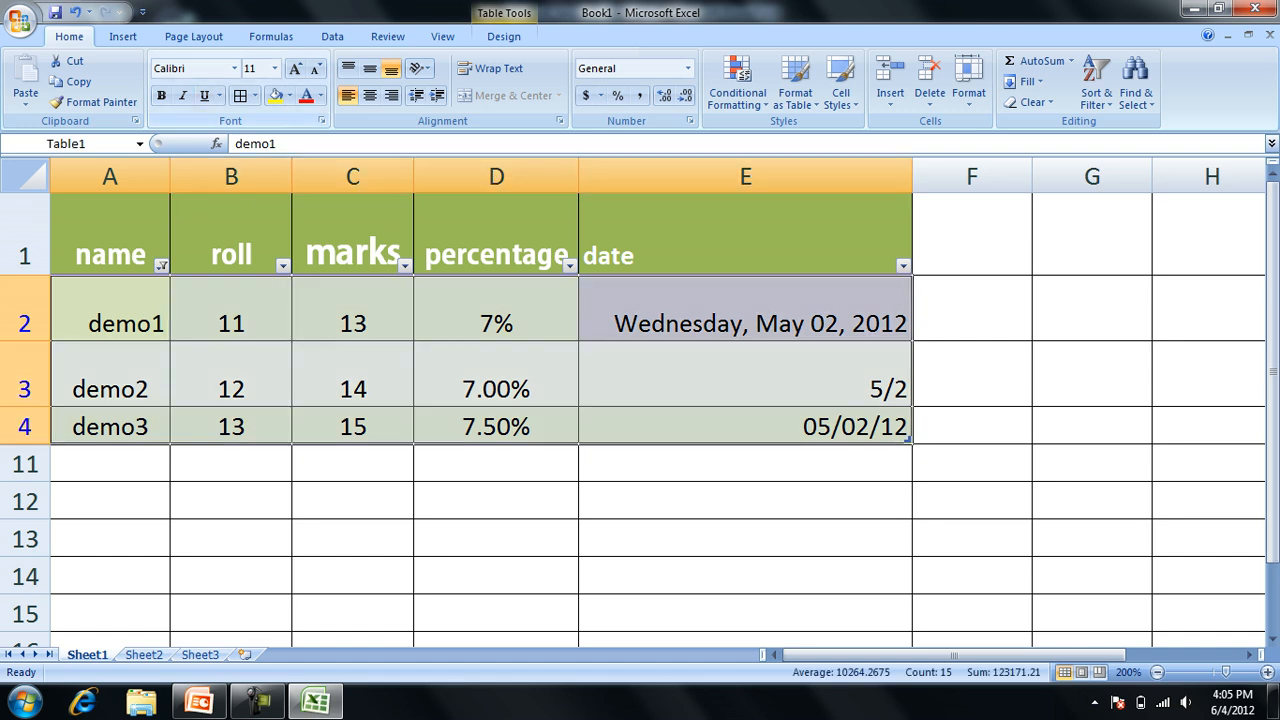
click(255, 96)
click(287, 245)
click(352, 613)
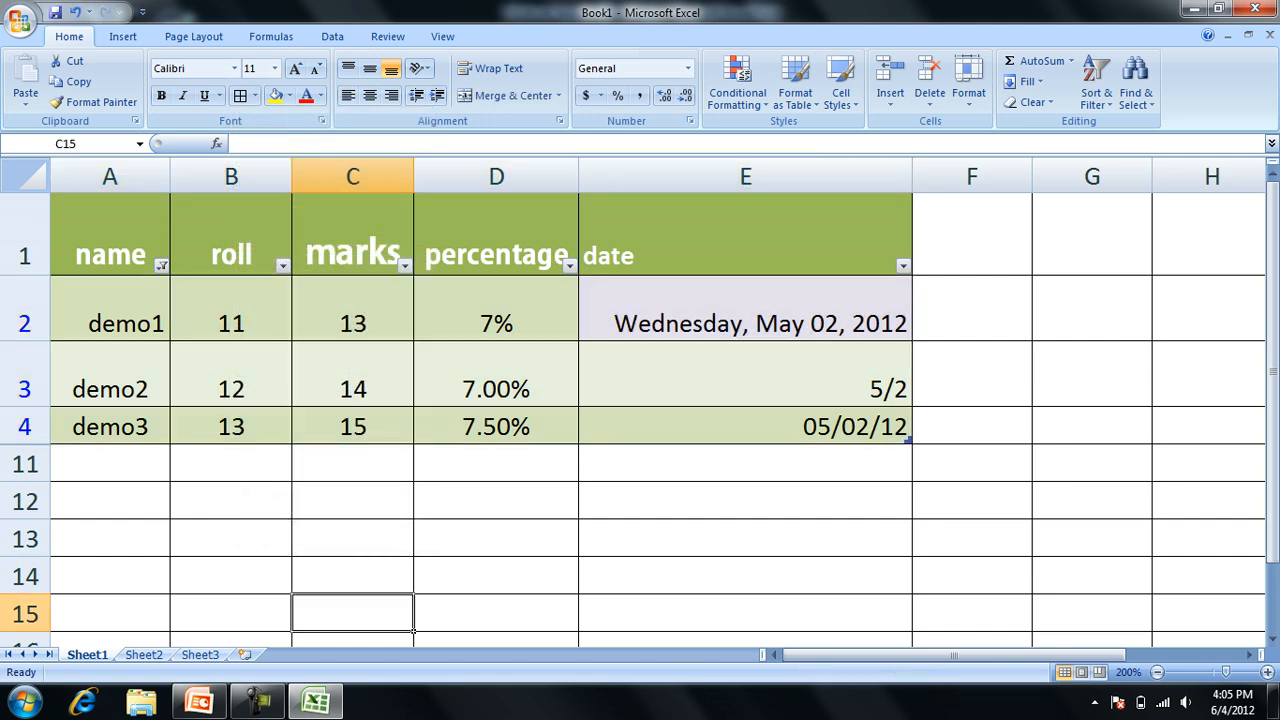
Apply All Borders to every cell of Sheet2.
key(ctrl+Page_Down)
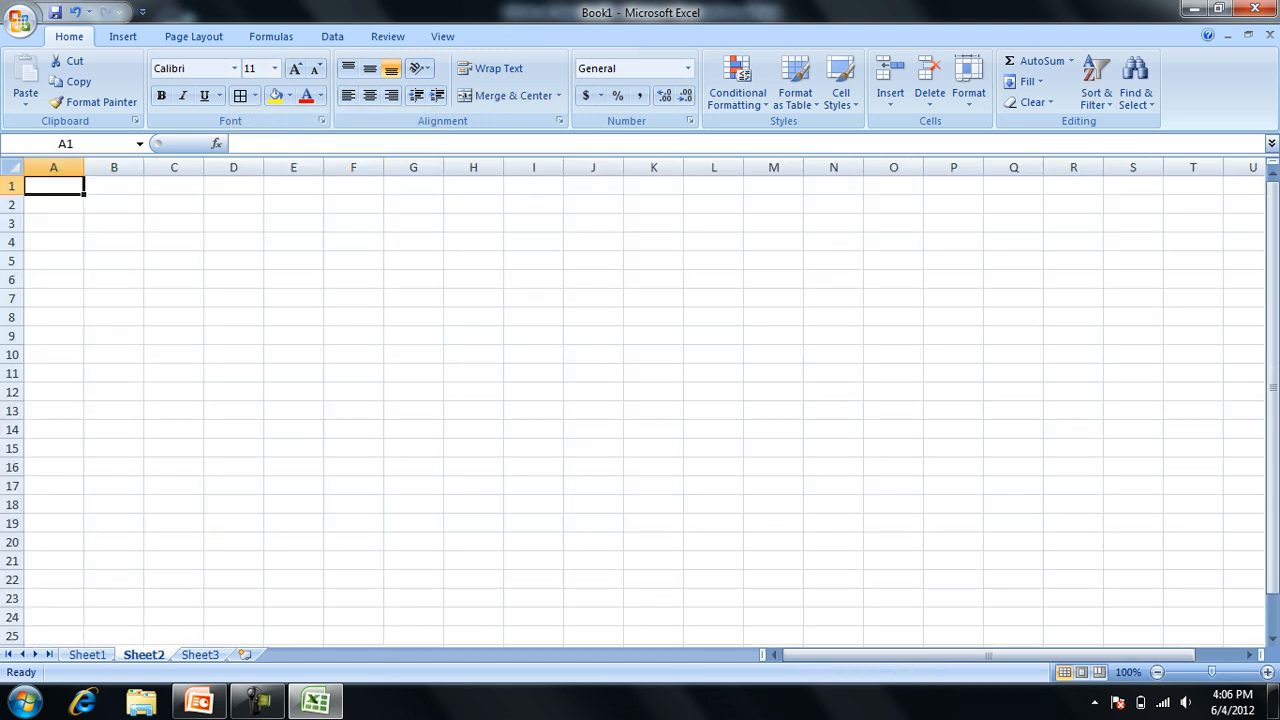
key(ctrl+a)
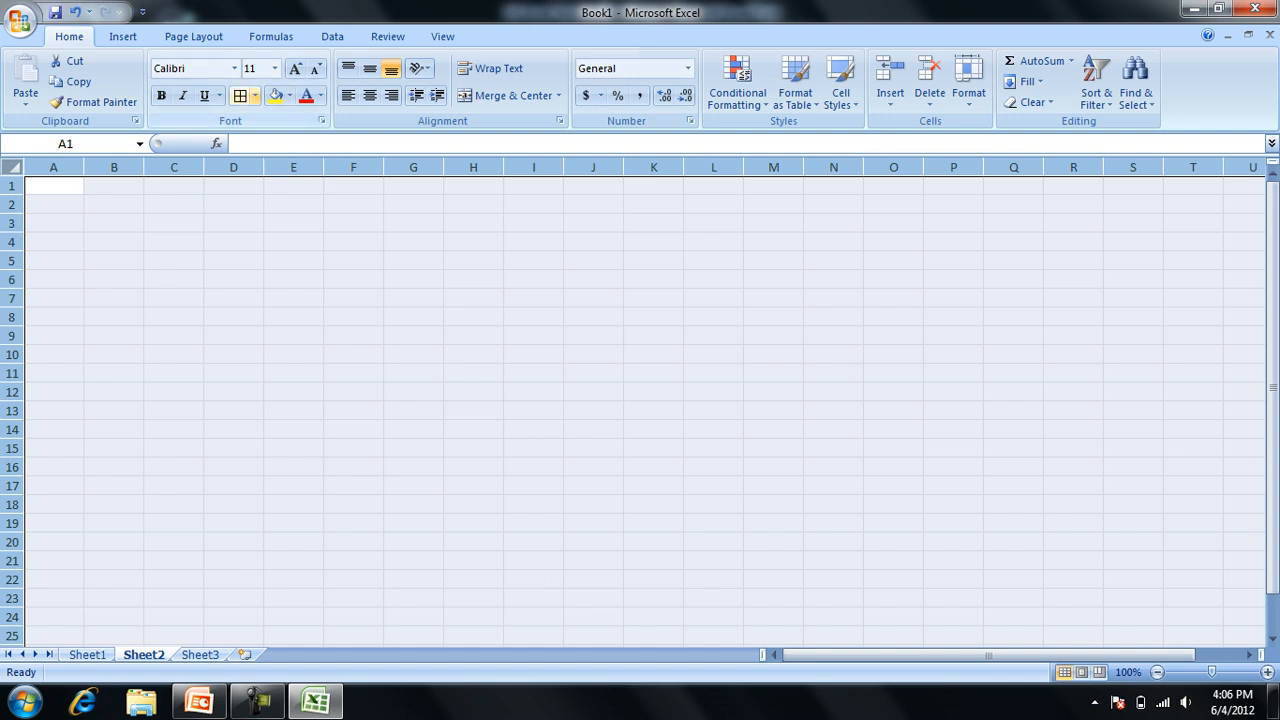
click(255, 95)
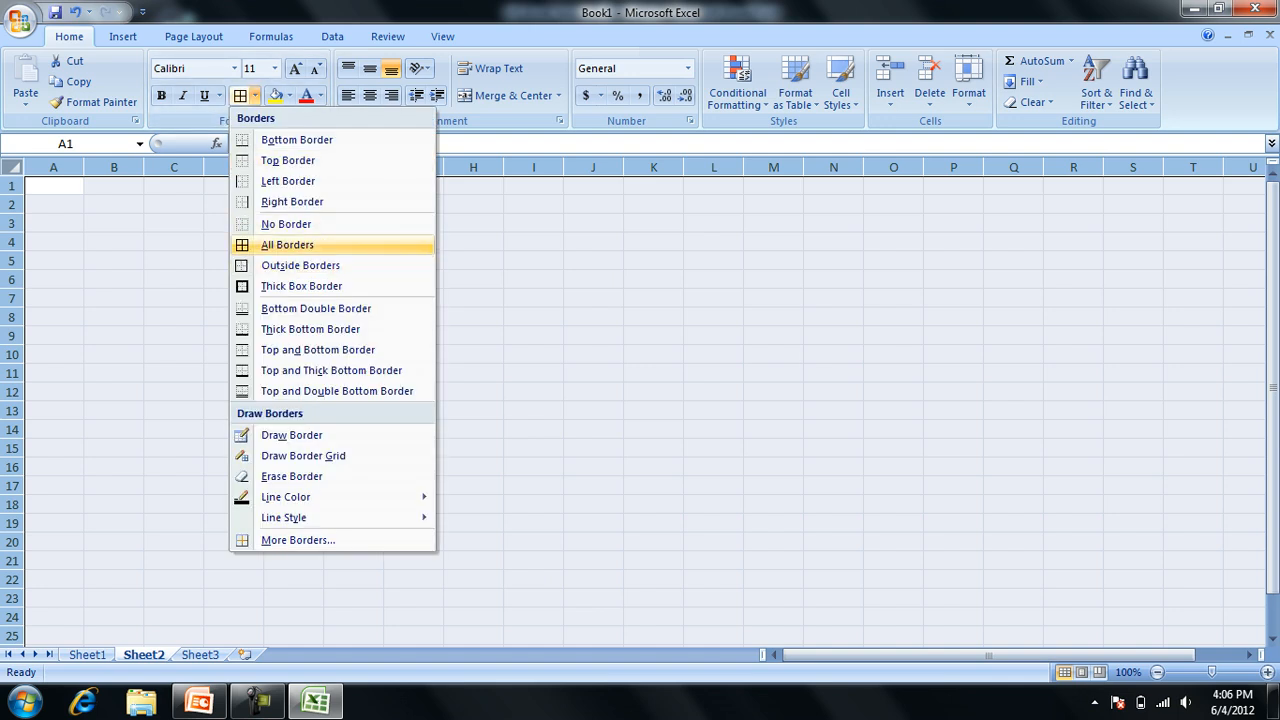
key(Return)
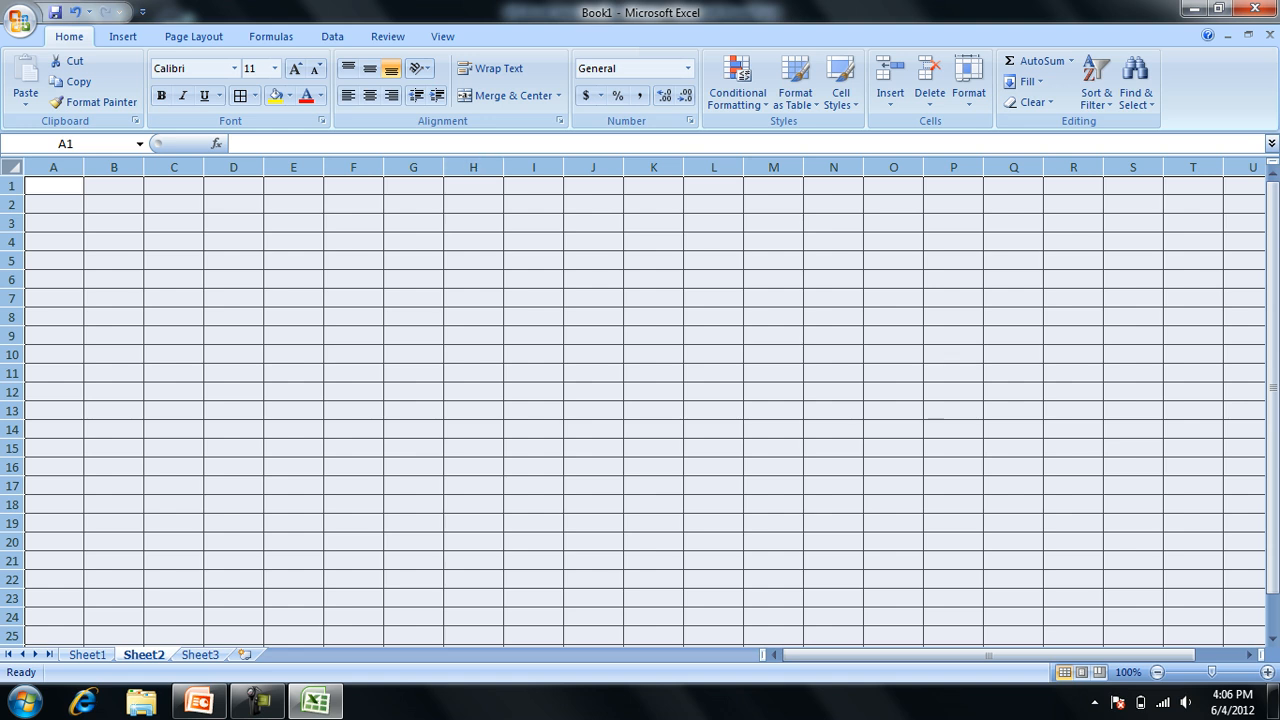
Enter the sample text xc, v, xzcv, x and cv across cells E9 to I9.
click(293, 336)
text(xc)
key(Tab)
text(v)
key(Tab)
text(xzcv	x	cv)
Merge and center cells E9 to I9, accepting that only the first cell's content is kept.
click(500, 340)
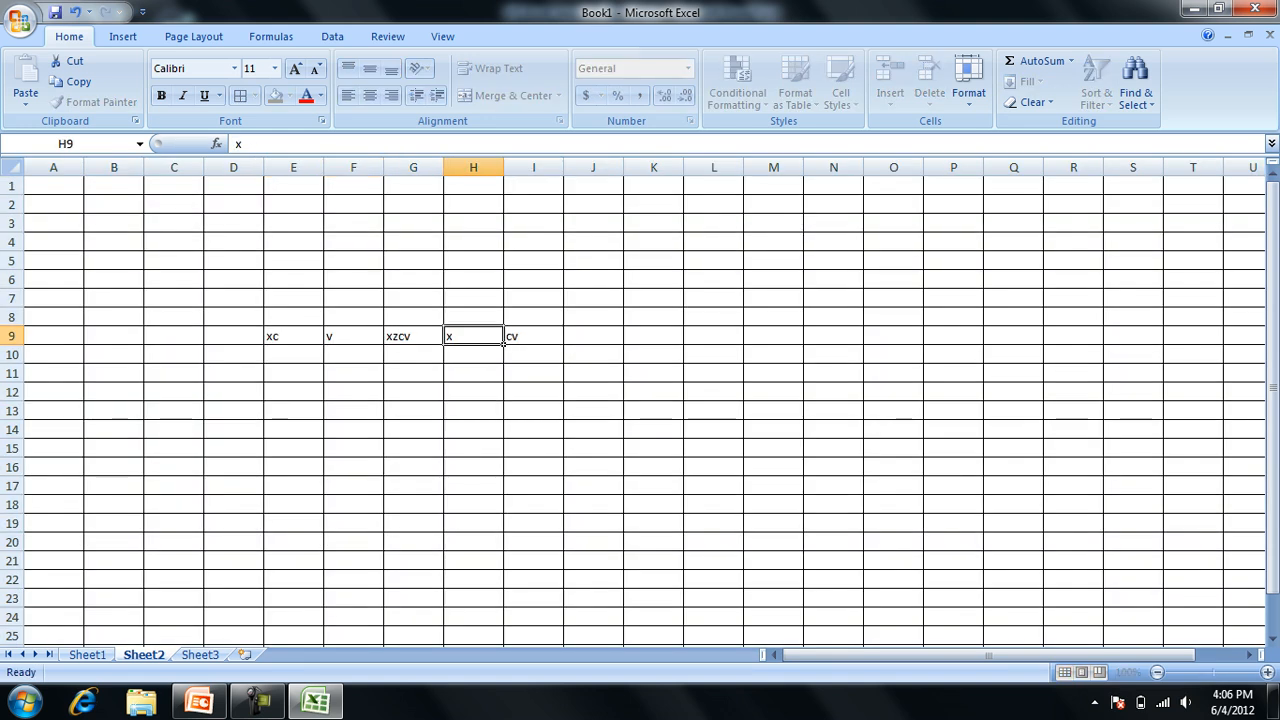
drag(293, 336, 563, 340)
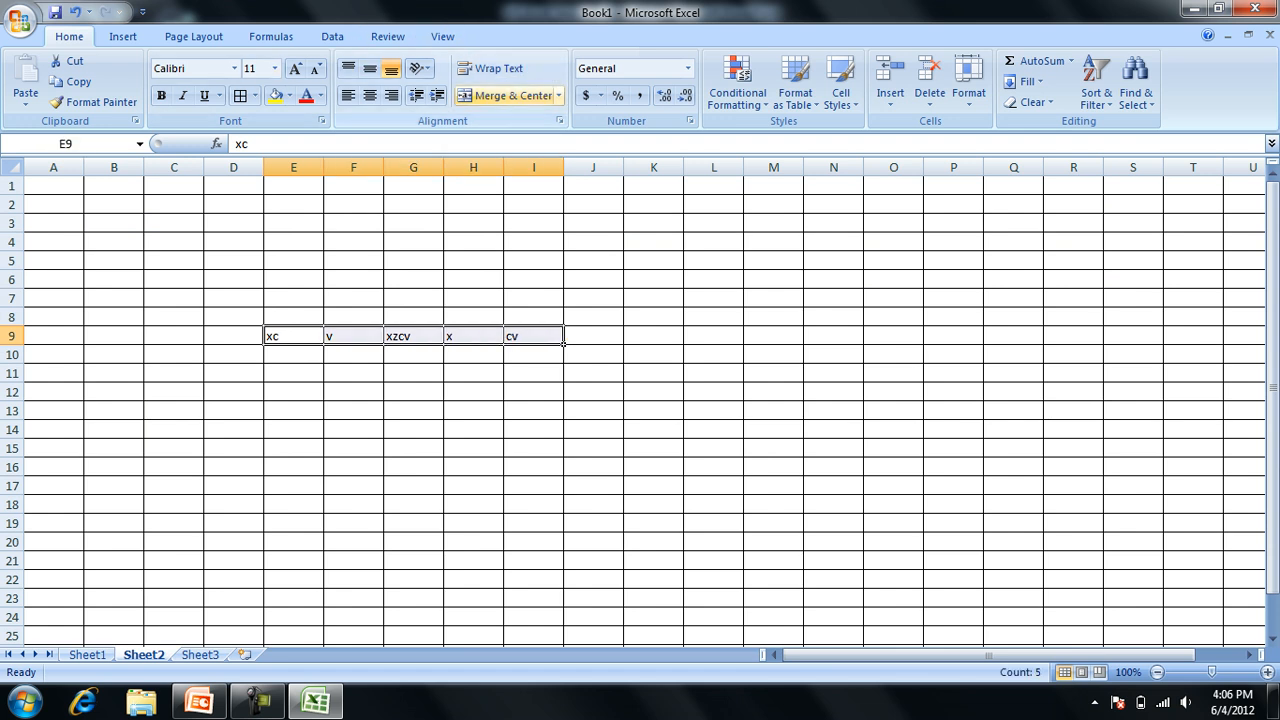
click(507, 95)
click(603, 414)
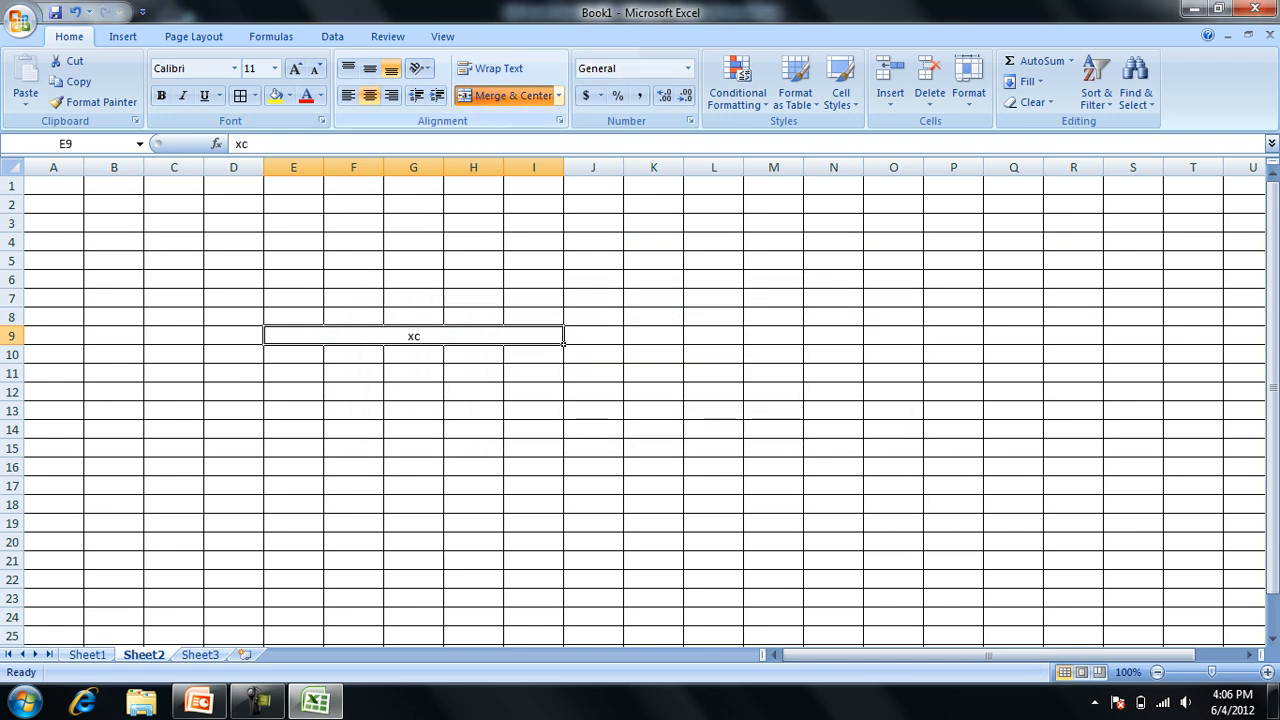
Unmerge cells E9 to I9 and look over the available merge options.
click(507, 95)
click(558, 95)
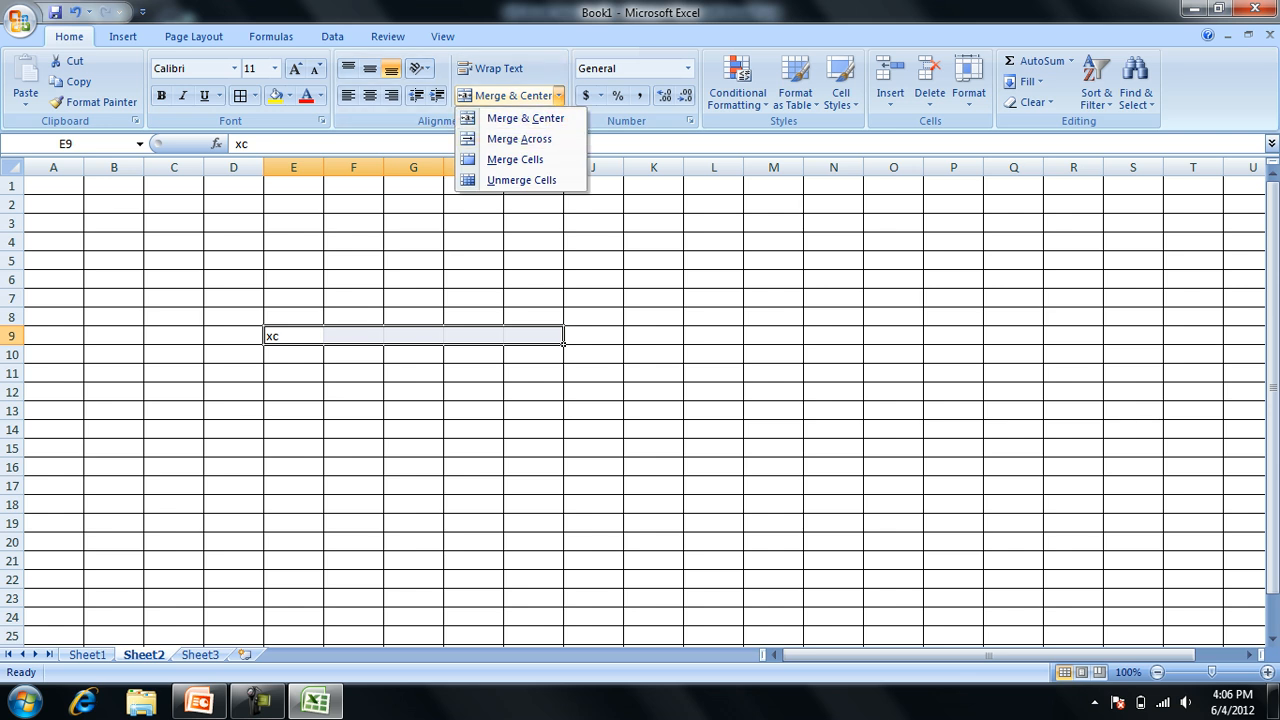
click(558, 95)
Apply the Accounting number format to cells E9 to I9.
click(688, 68)
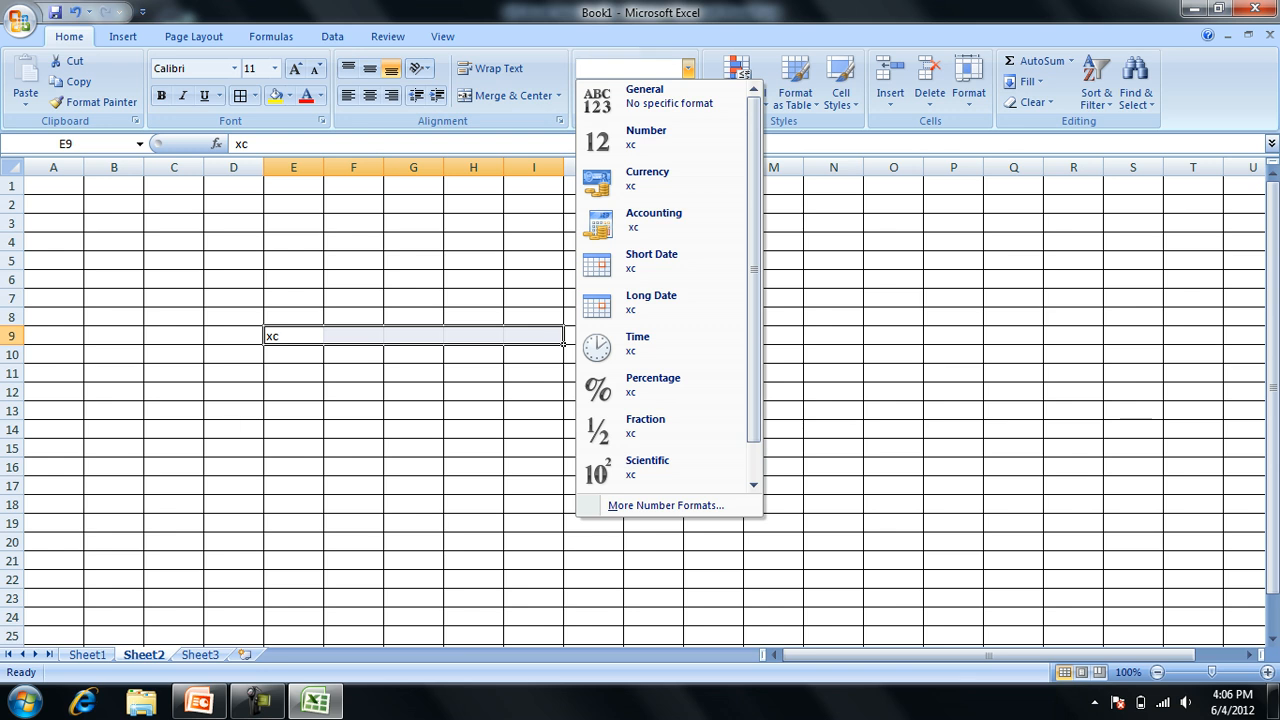
click(654, 220)
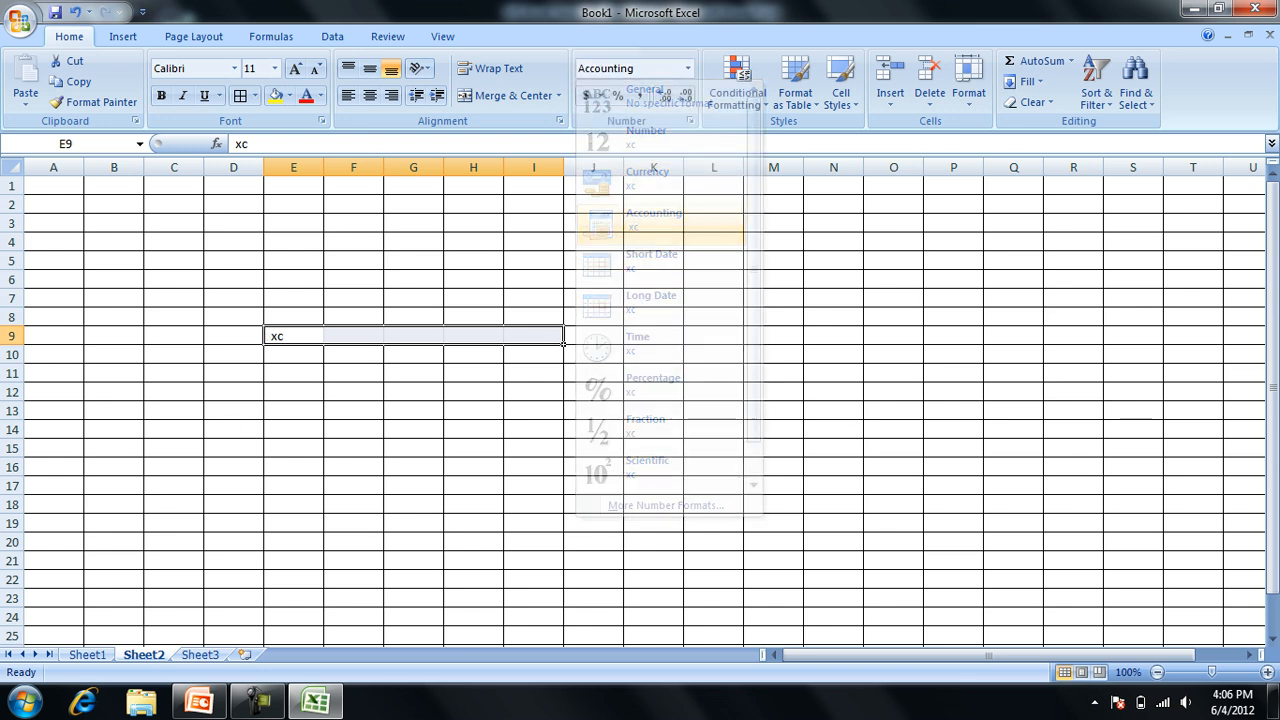
click(534, 298)
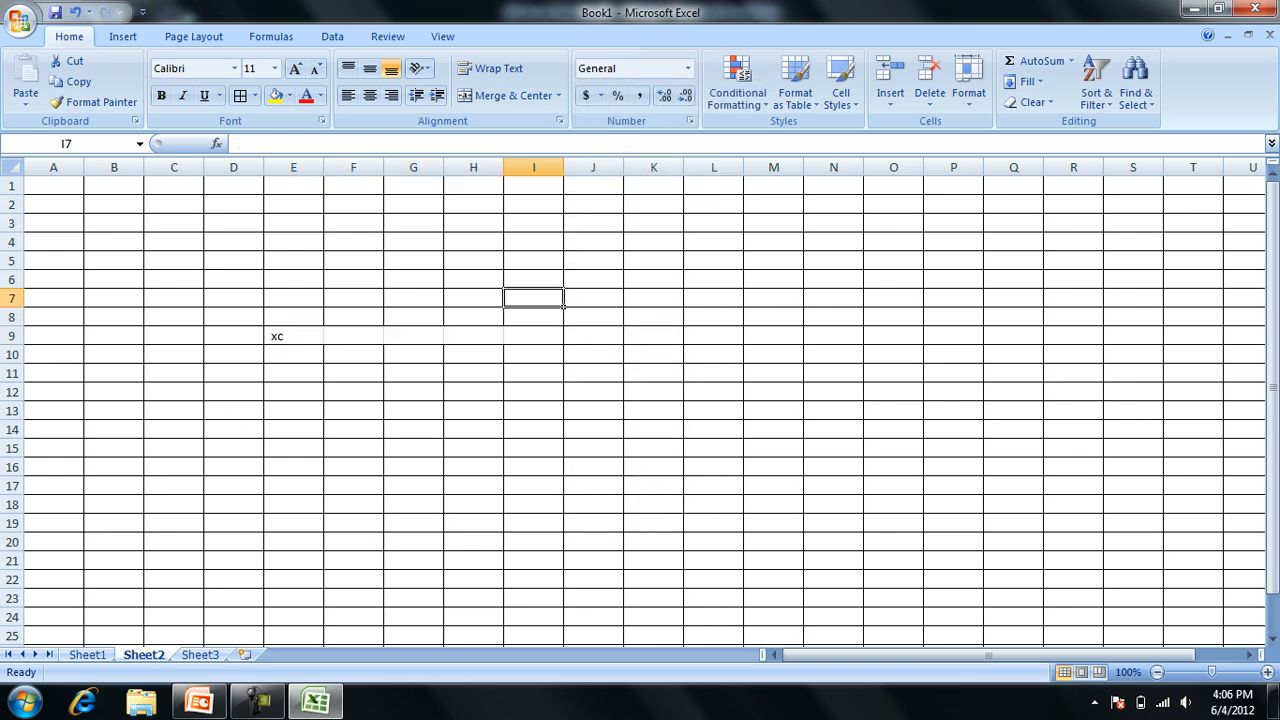
Apply the Time number format to percentage cell D2 on Sheet1.
key(ctrl+Page_Up)
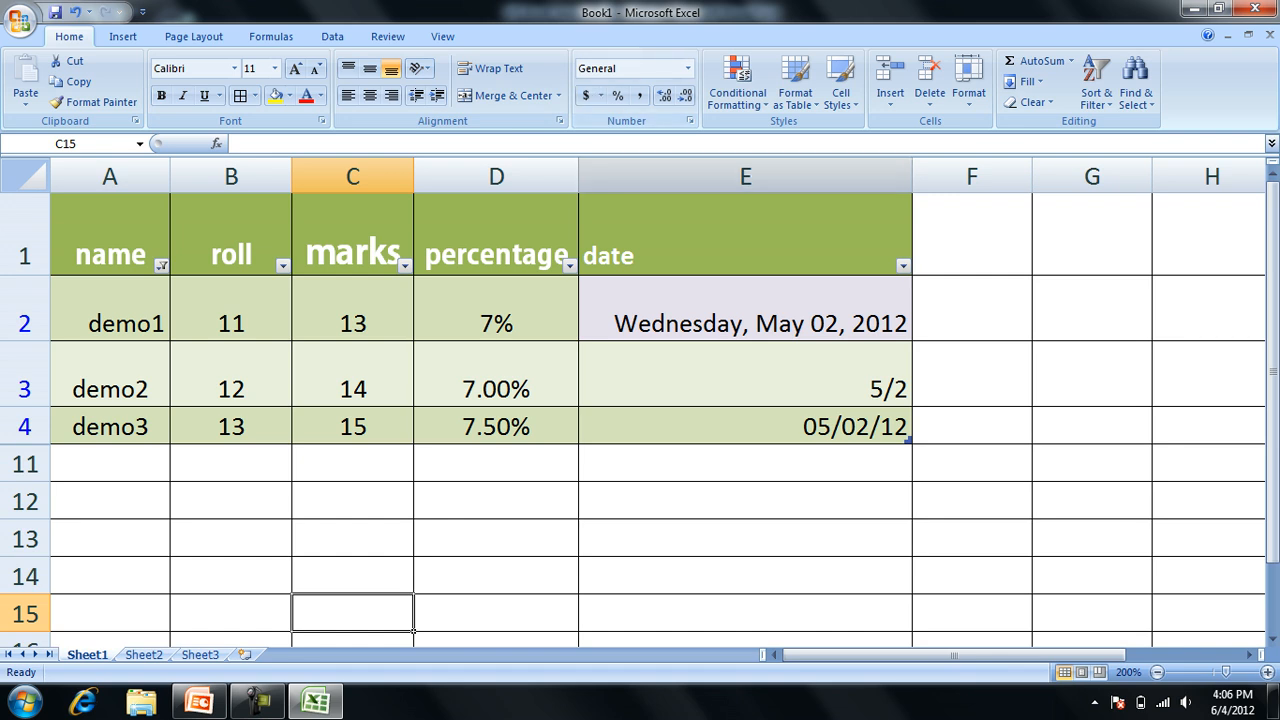
click(570, 335)
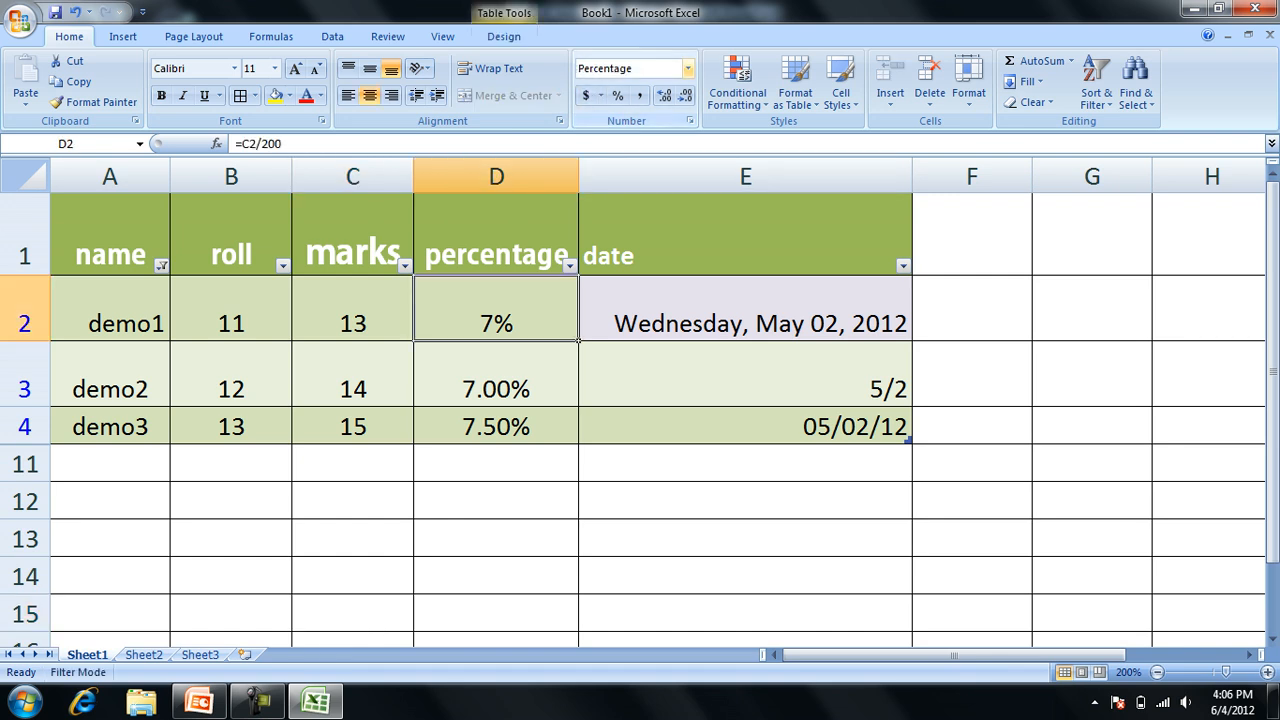
click(687, 68)
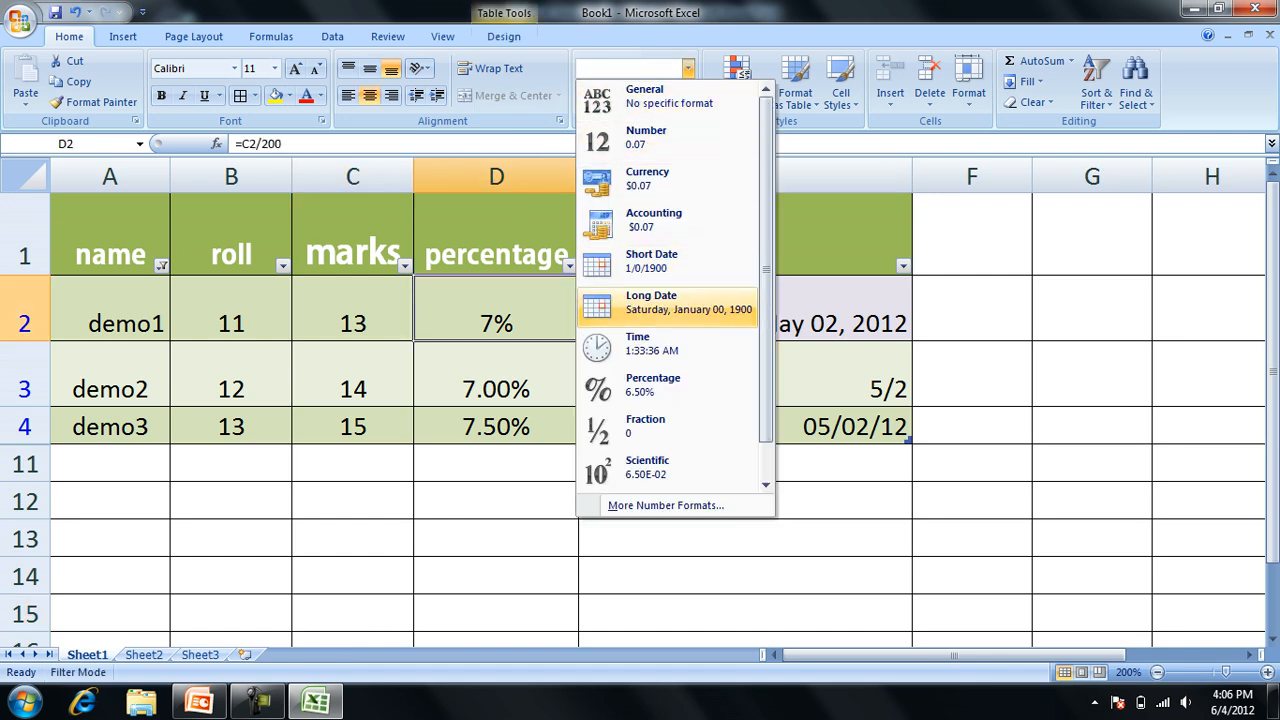
click(651, 345)
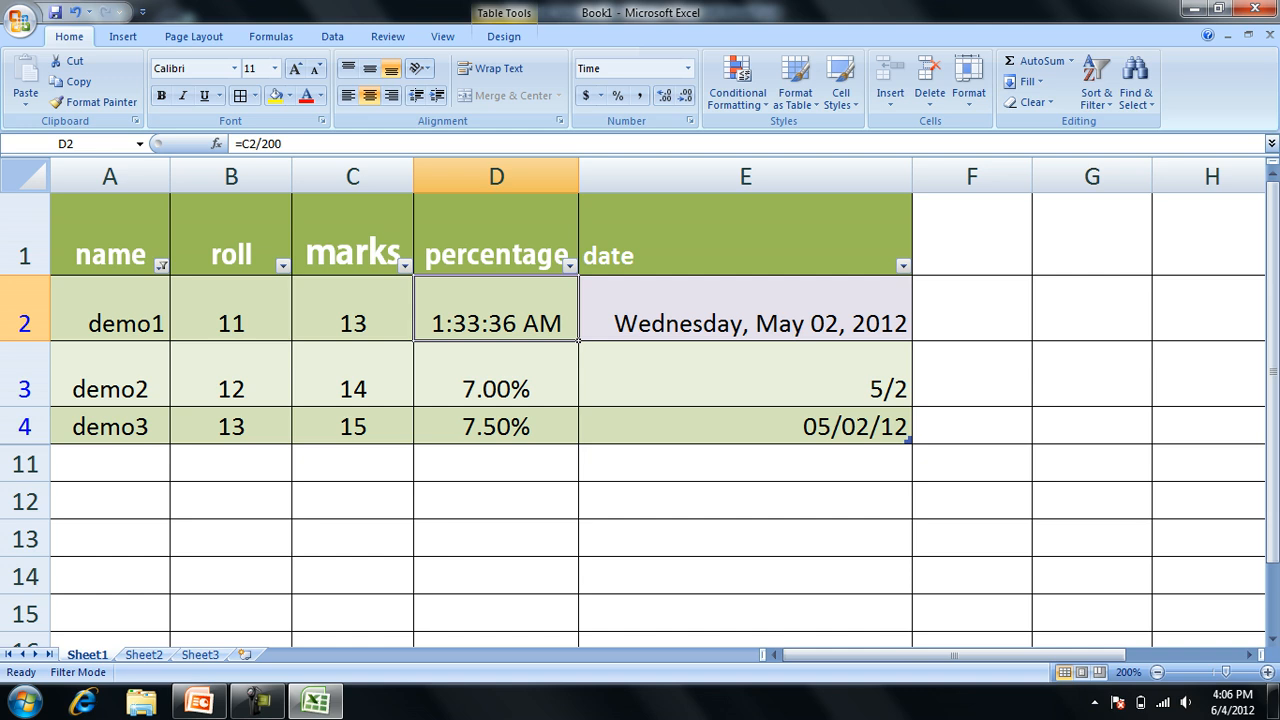
Switch to the PowerPoint presentation and view the Format Painter and Paste Options slides, up to slide 20.
key(alt+Tab)
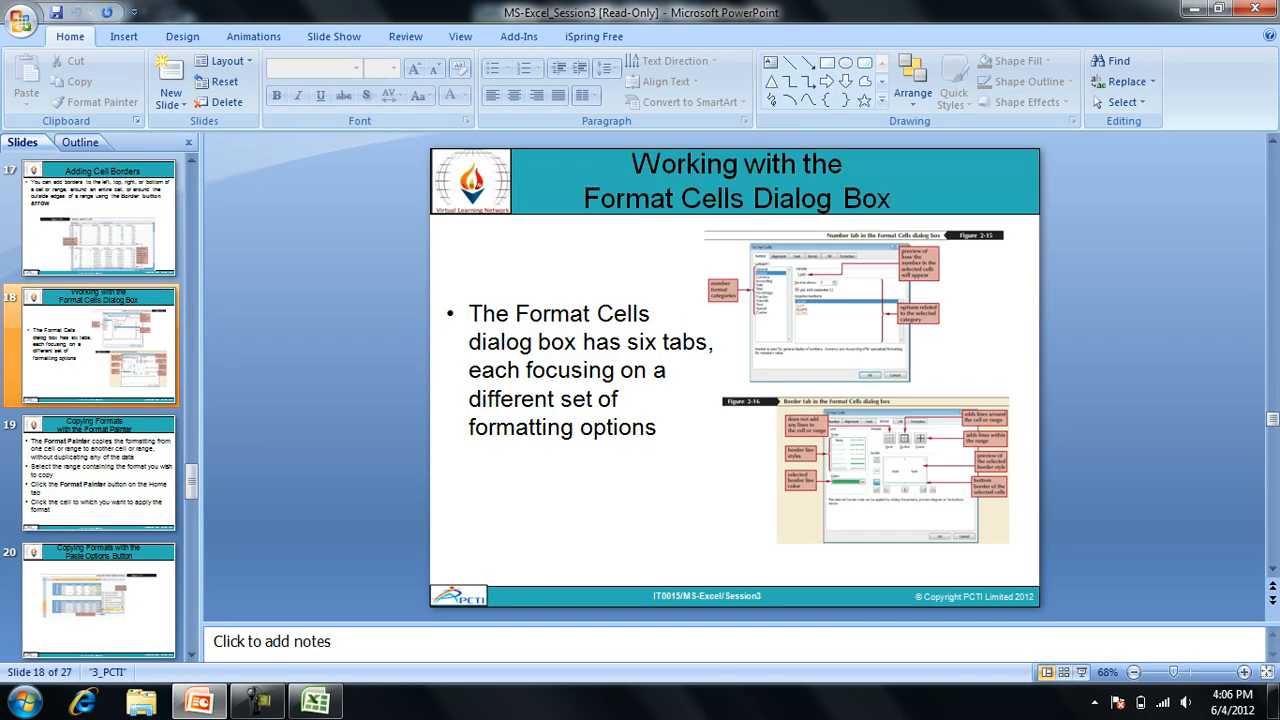
key(Down)
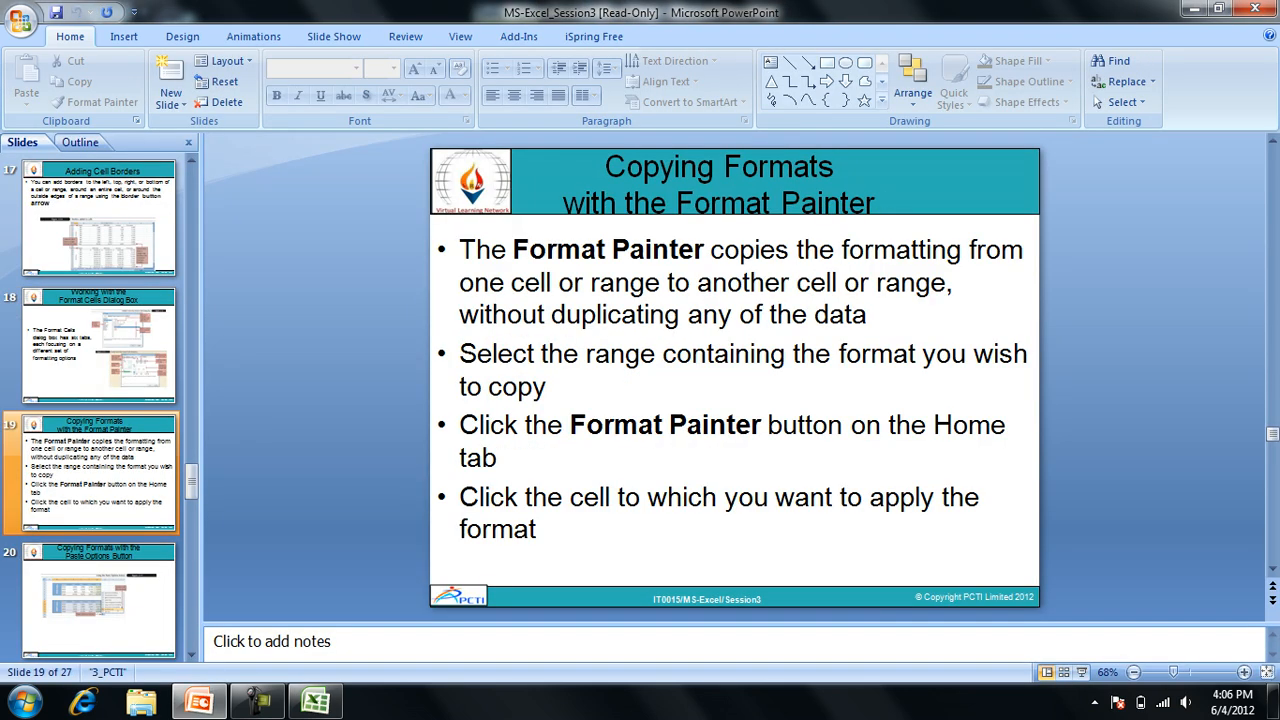
key(Down)
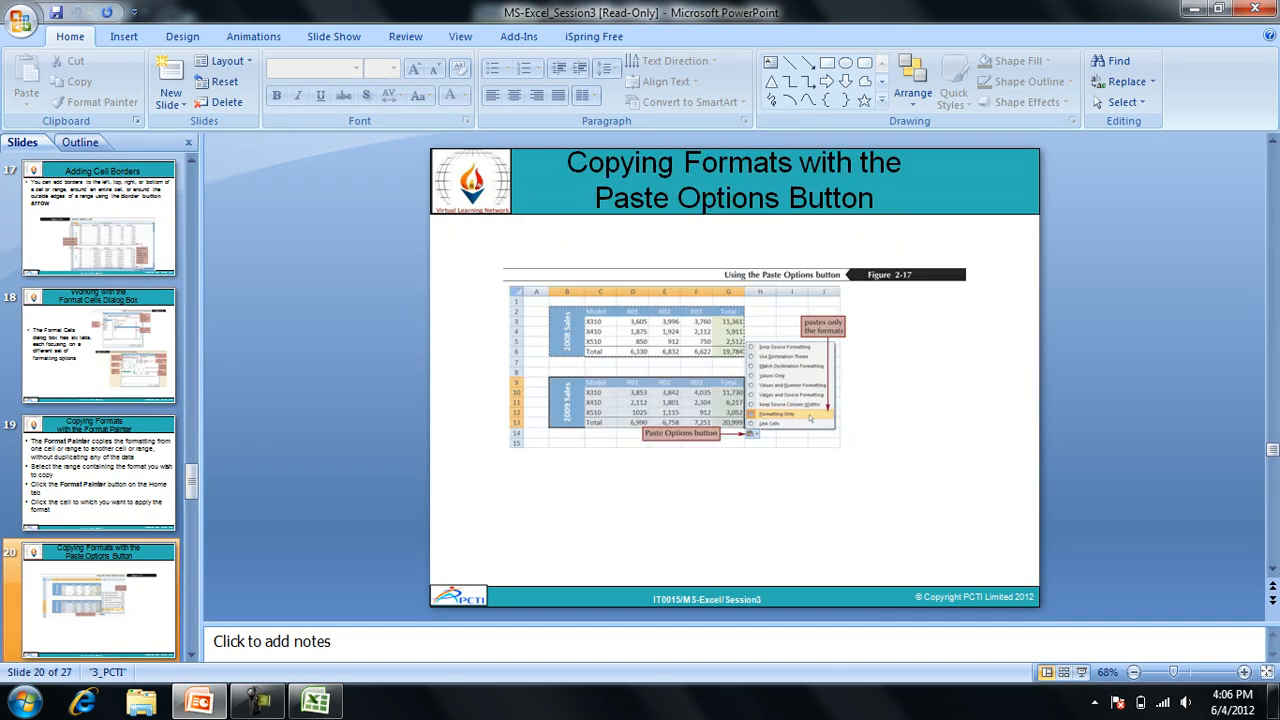
Switch back to the Excel workbook and enter the sample text skjaa, sd and a in cells E14 to G14.
key(alt+Tab)
click(745, 577)
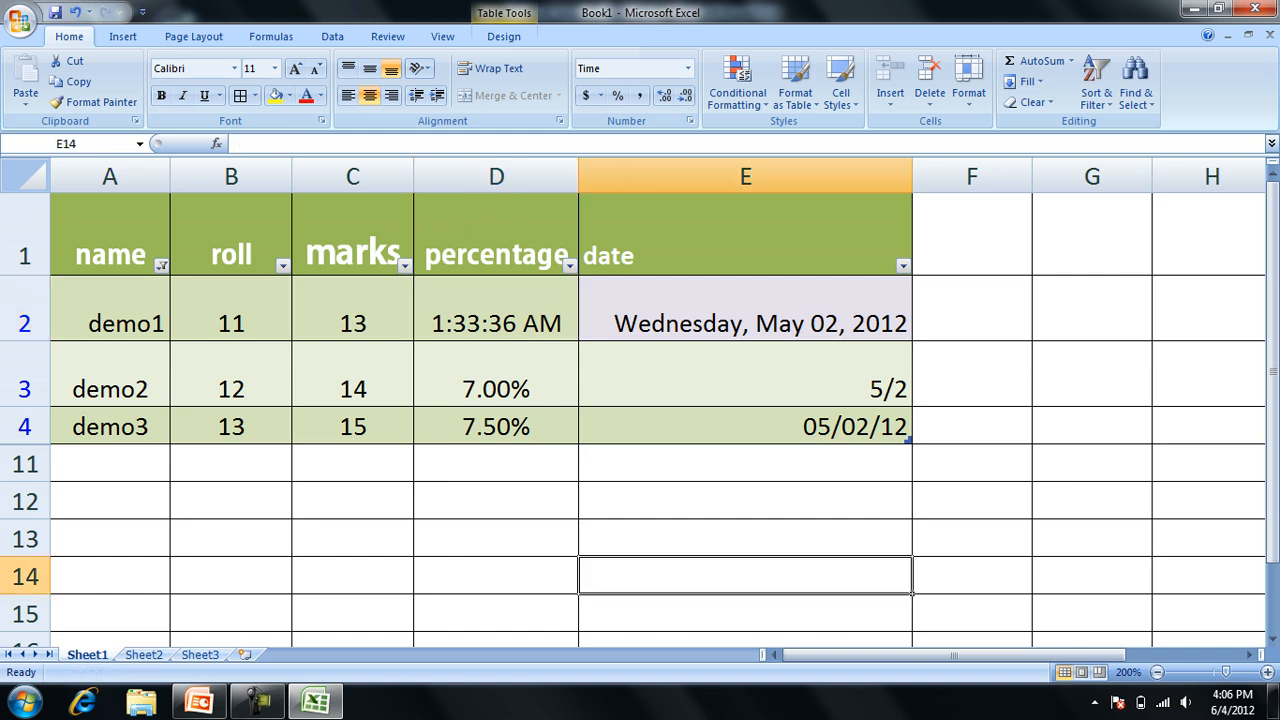
text(skjaa)
key(Tab)
text(sd)
key(Right)
text(a)
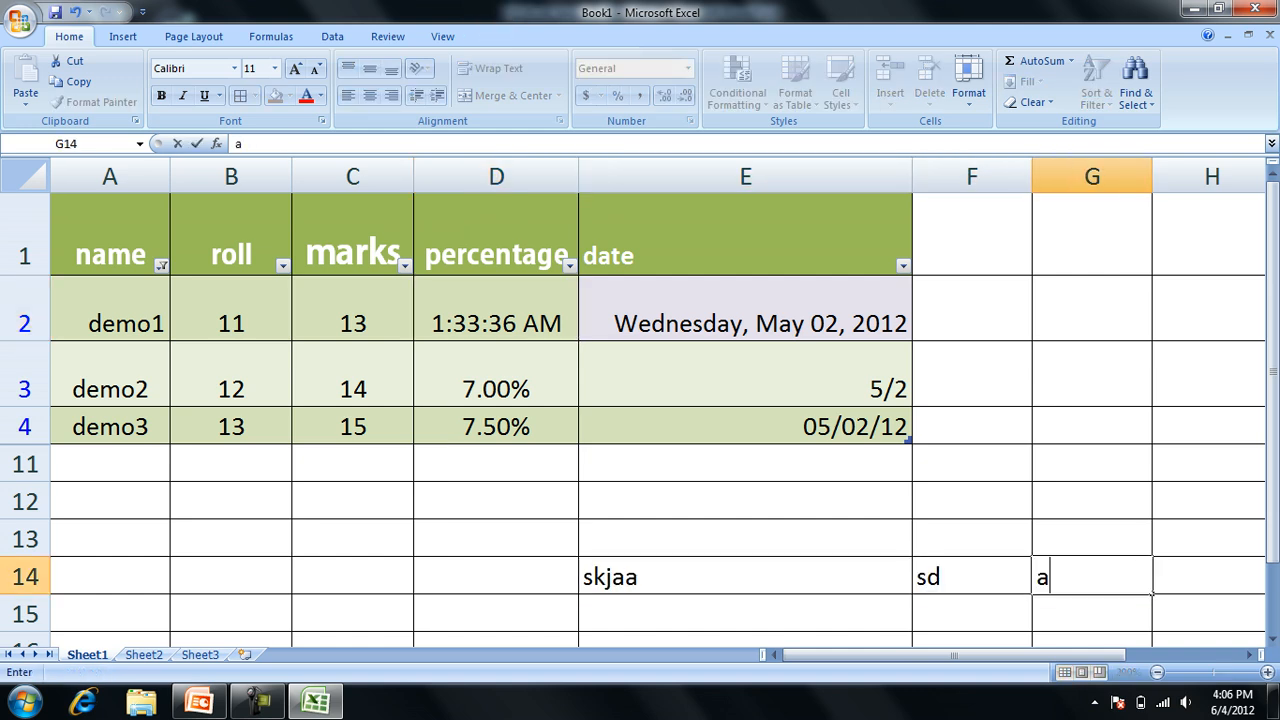
key(Left)
key(Left)
key(Left)
key(Right)
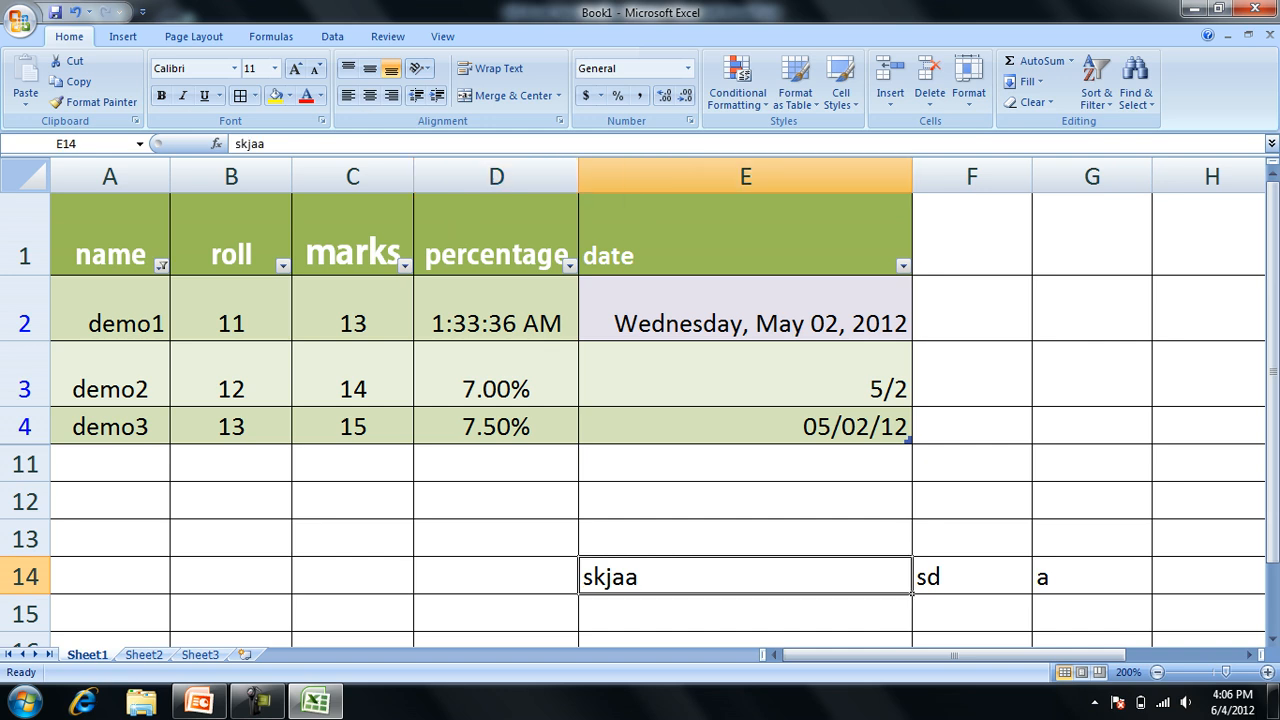
Copy the formatting of cell A2 onto cells E14 to G14 with Format Painter.
click(110, 309)
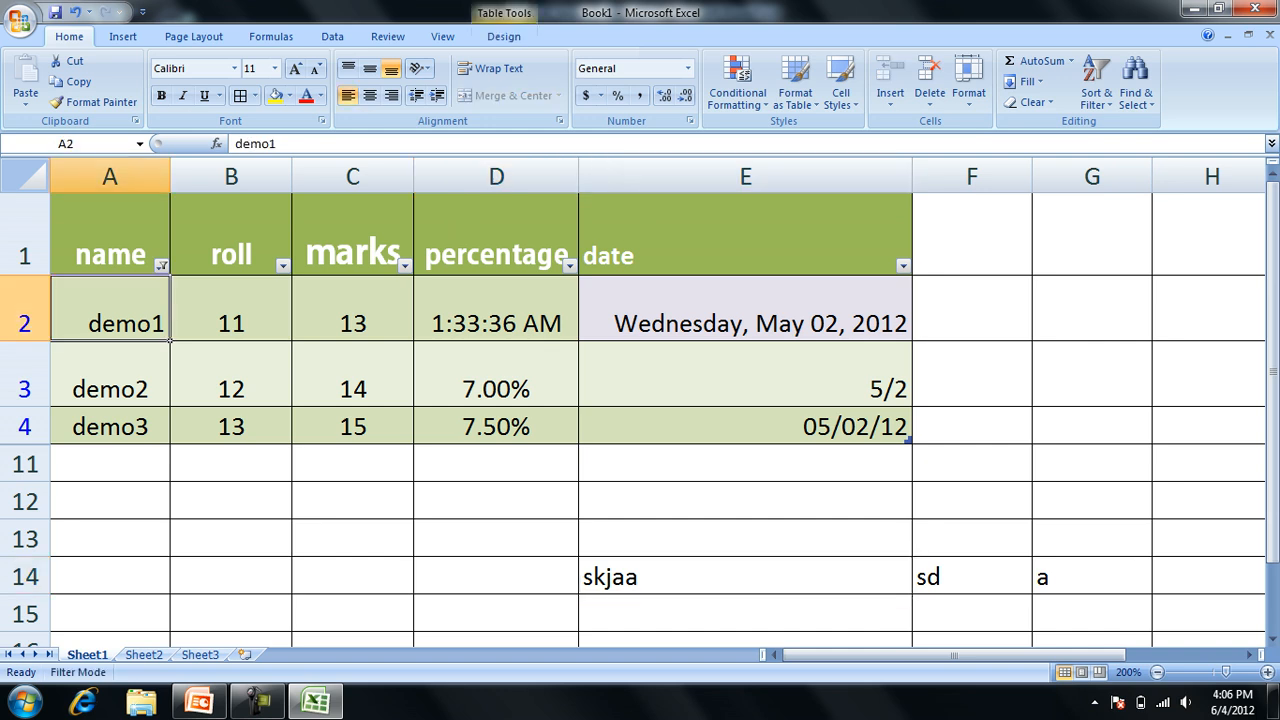
click(95, 101)
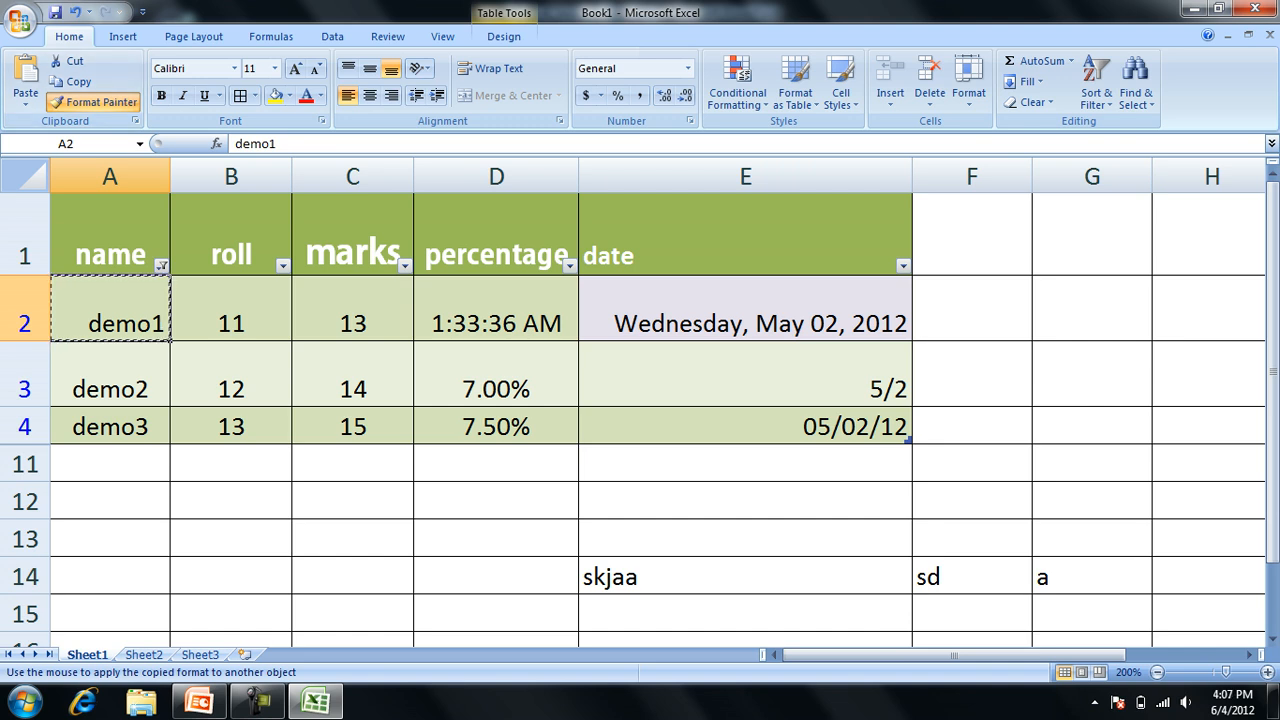
click(745, 577)
drag(745, 577, 1092, 577)
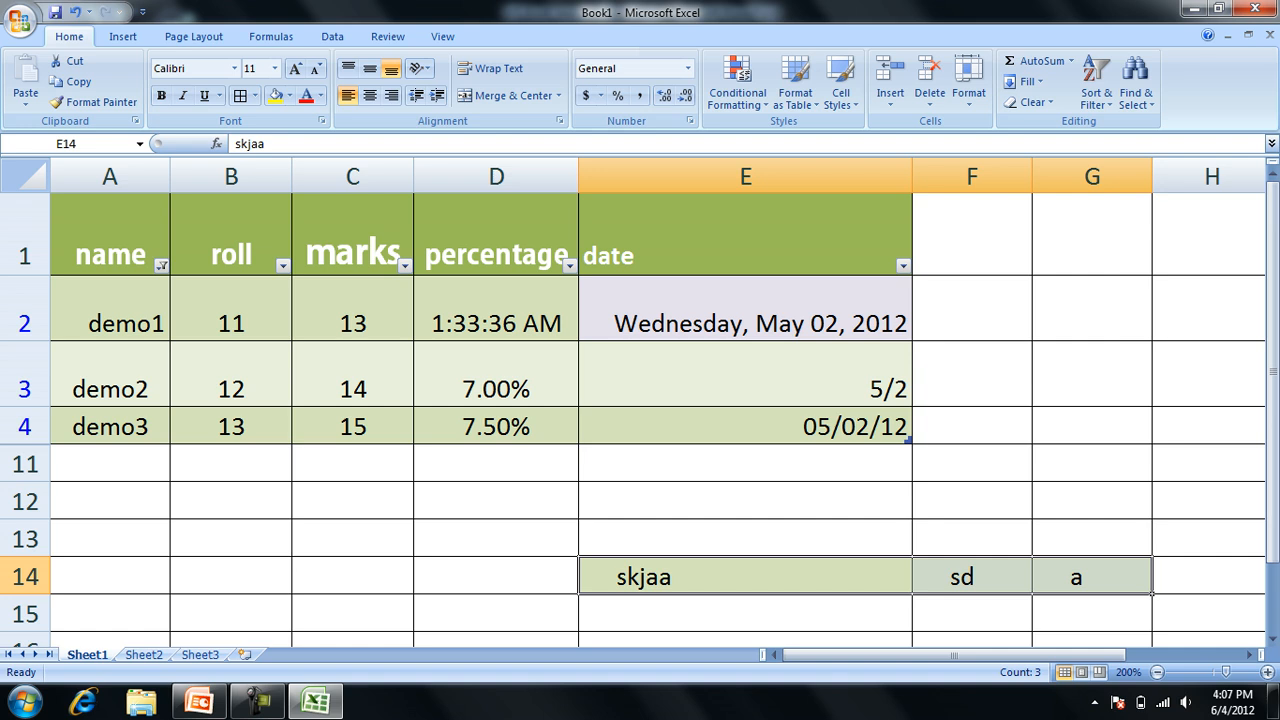
click(972, 539)
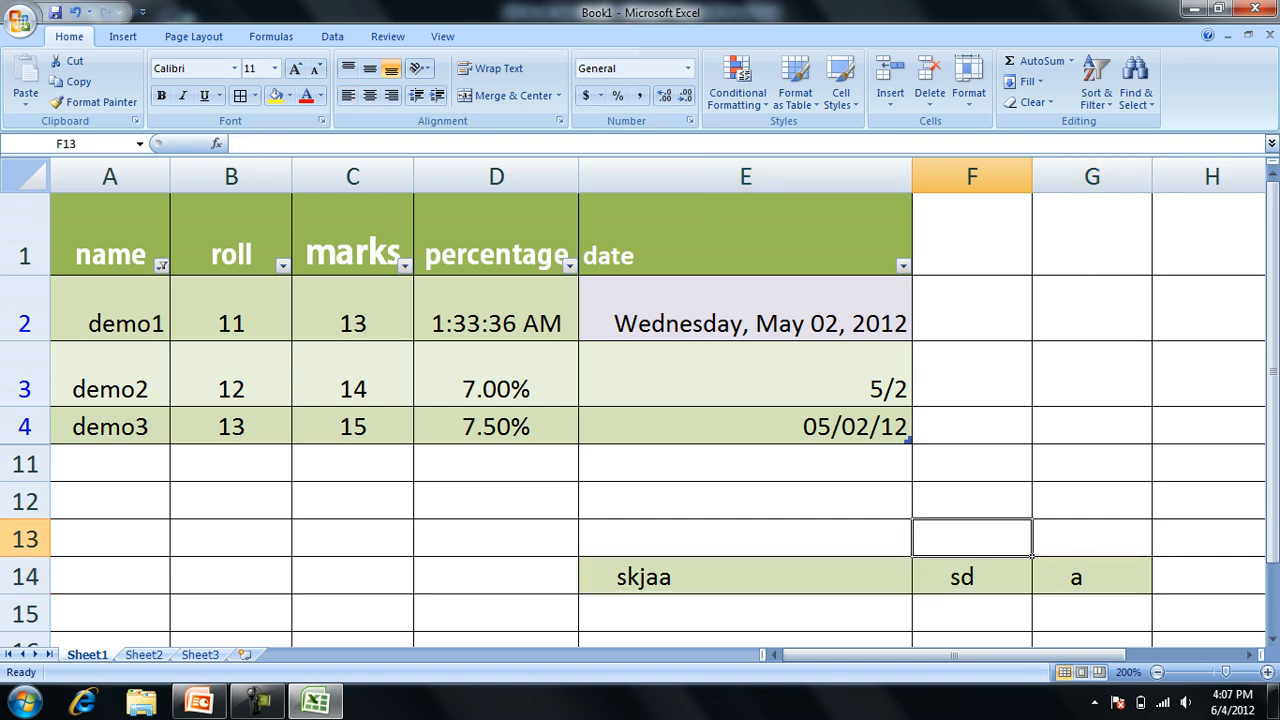
Copy the formatting of date cell E2 onto cell E14 with Format Painter.
click(745, 310)
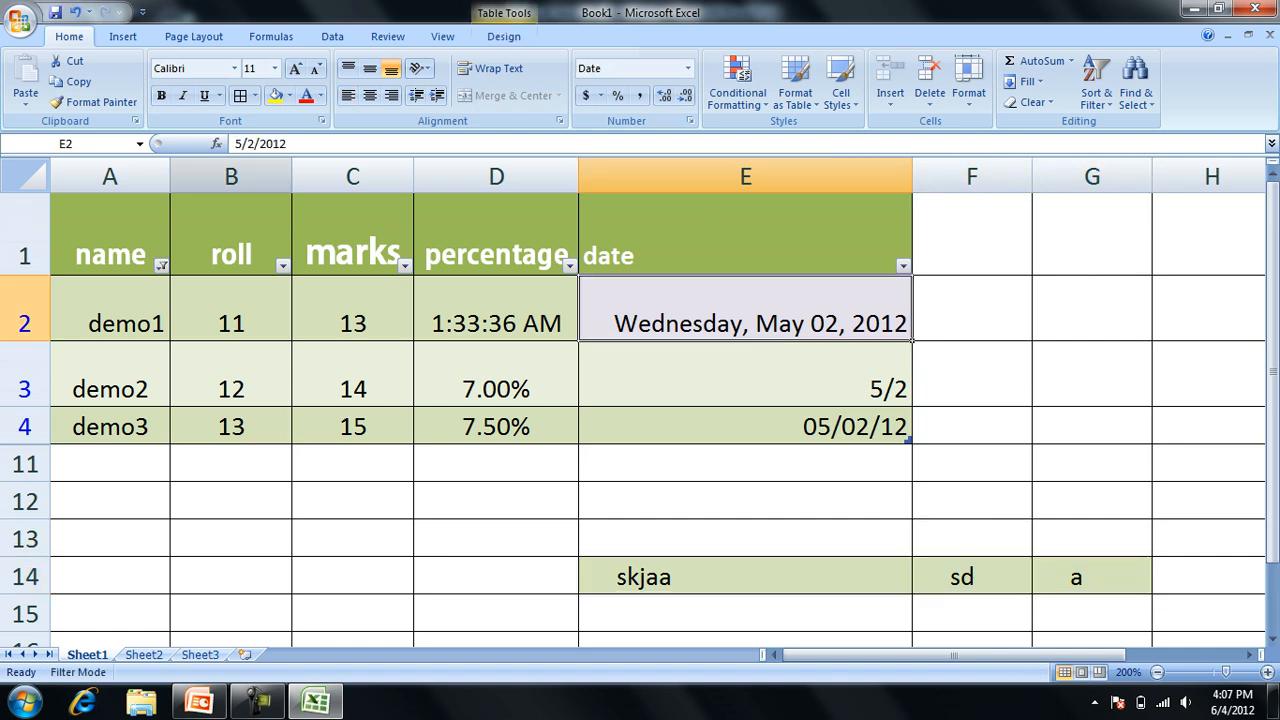
click(95, 102)
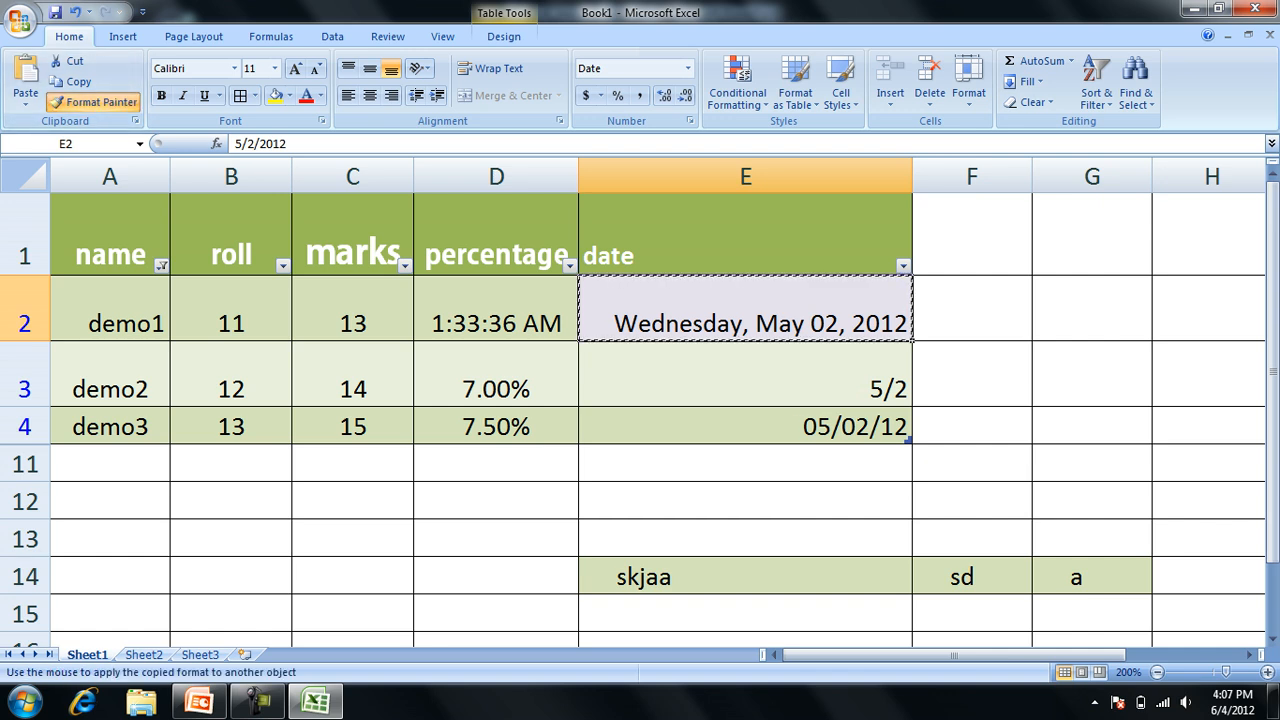
click(745, 577)
click(496, 577)
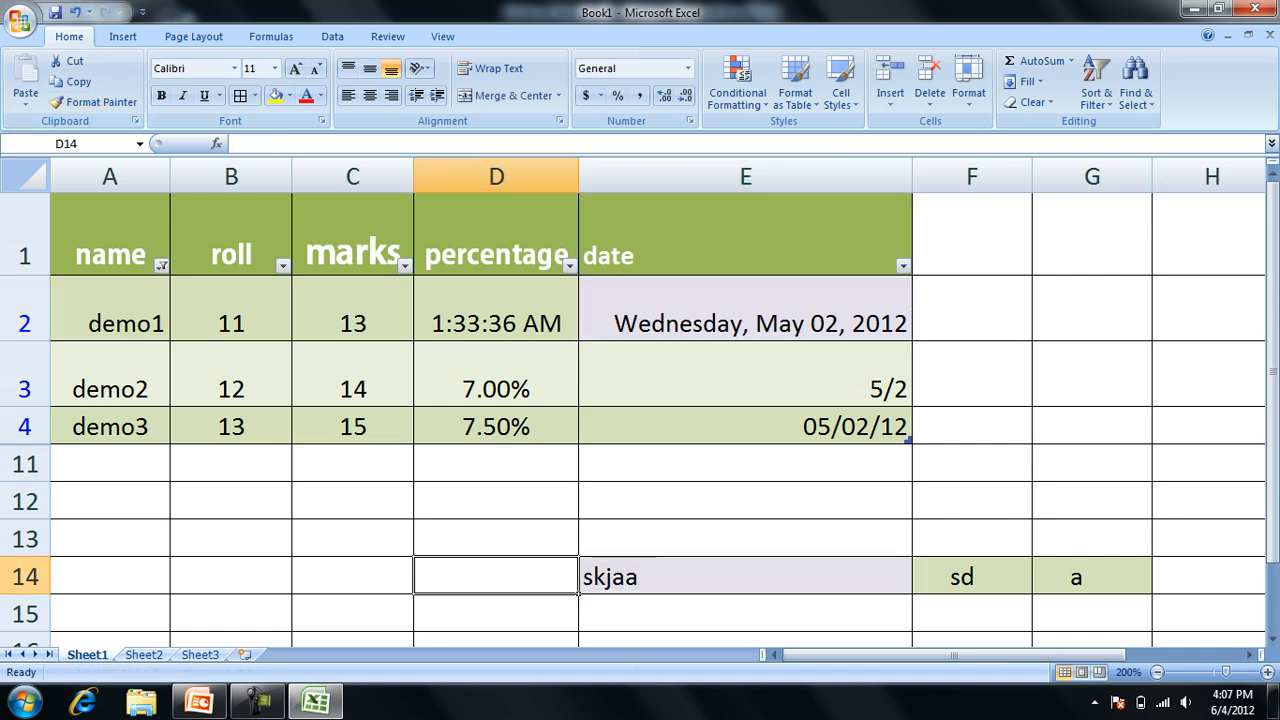
Switch to the PowerPoint presentation, review the style and table style slides through slide 27, and return to slide 25.
key(alt+Tab)
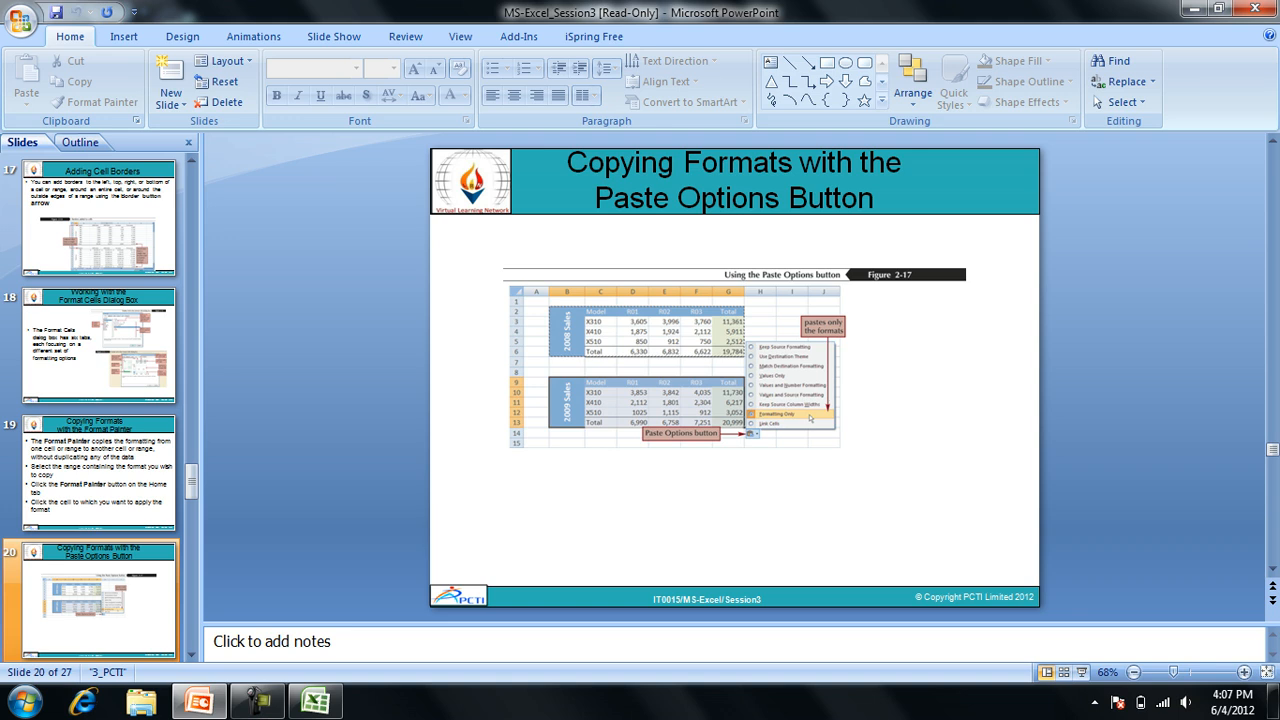
key(Down)
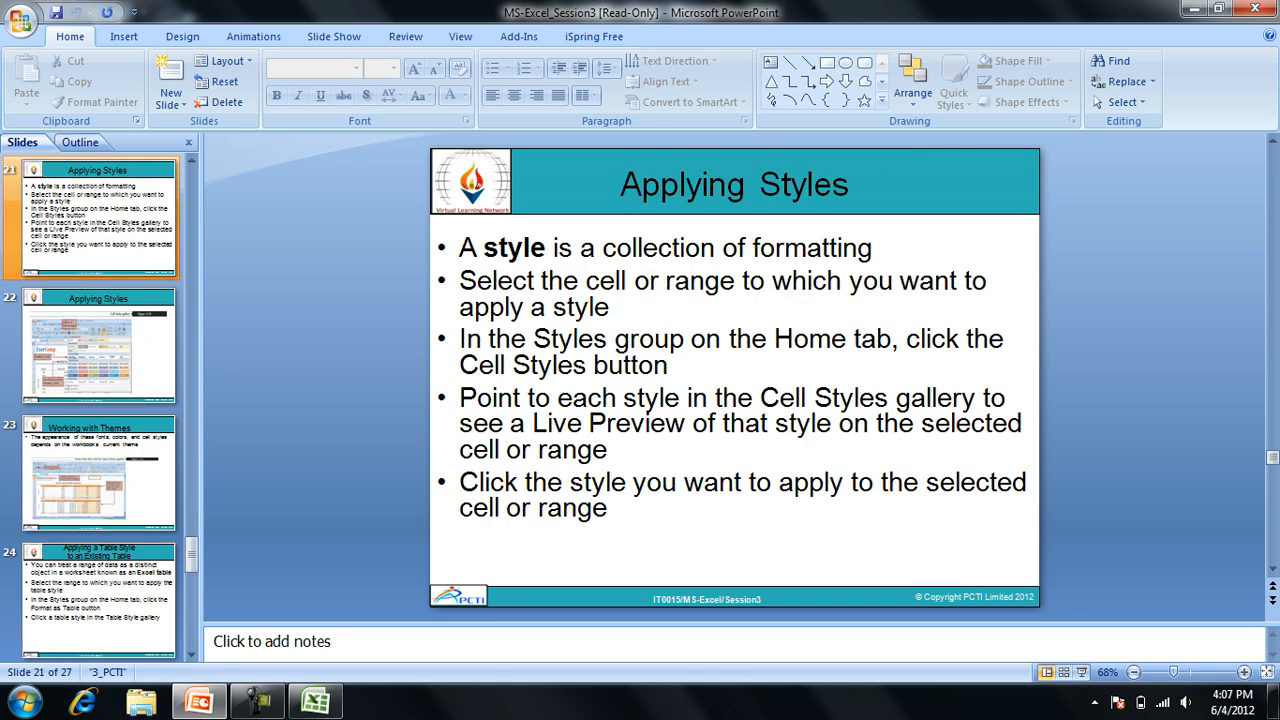
key(Down)
key(Down)
key(Down)
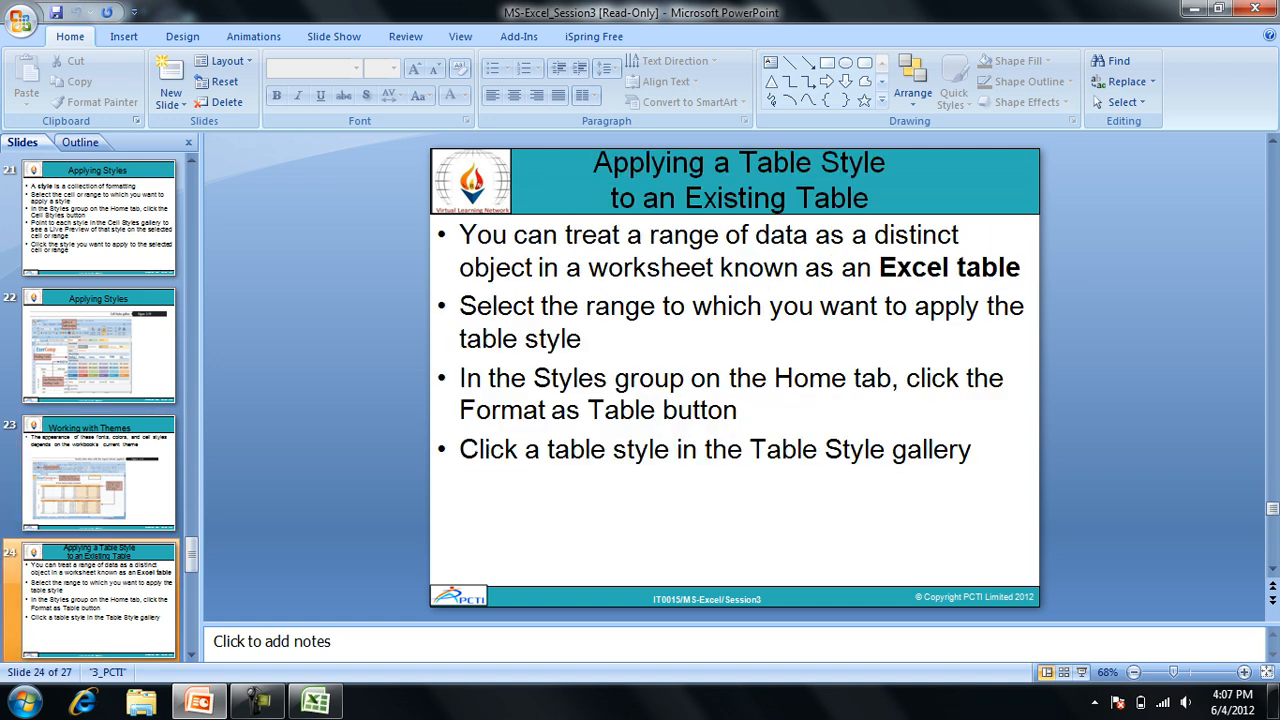
key(Down)
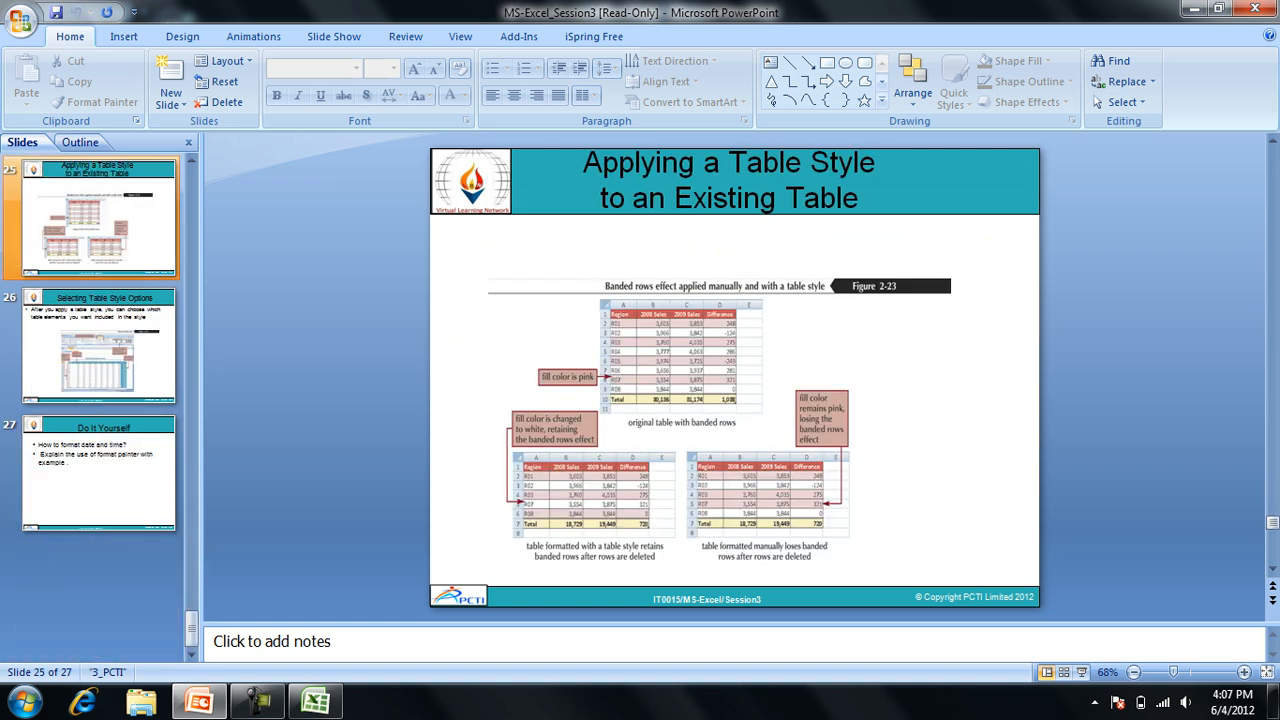
key(Down)
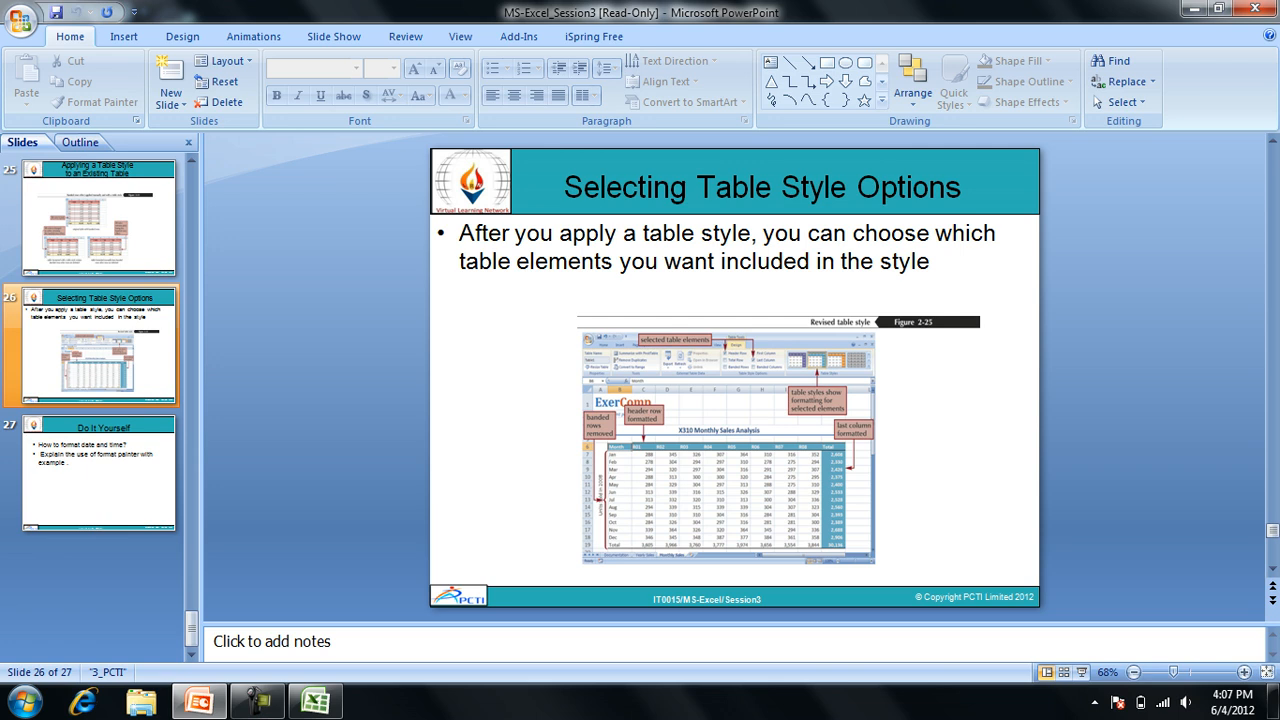
key(Down)
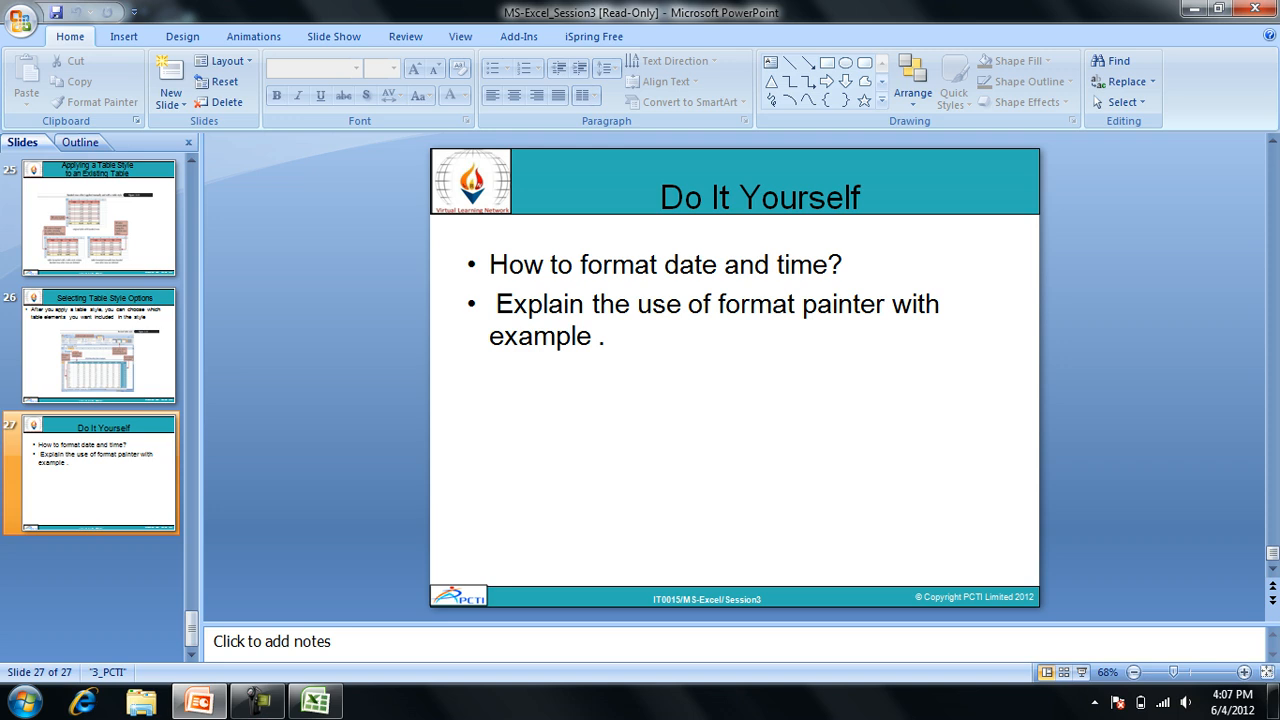
key(Up)
key(Up)
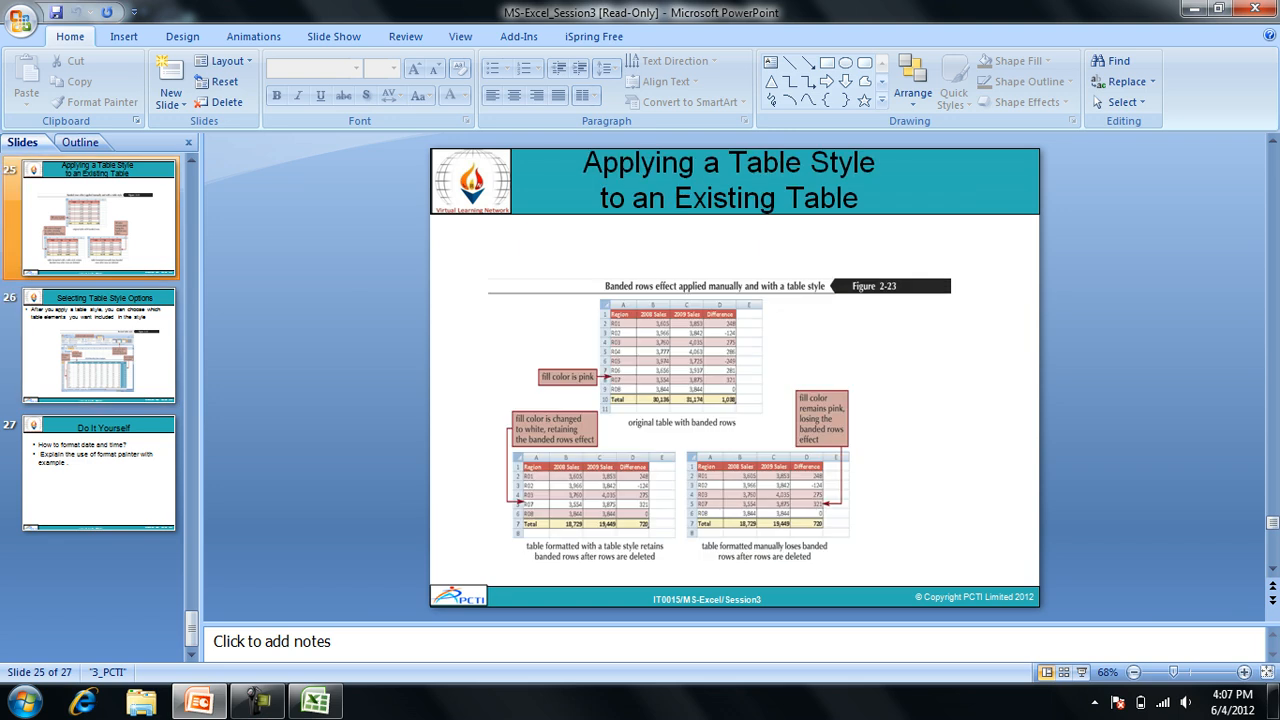
click(258, 702)
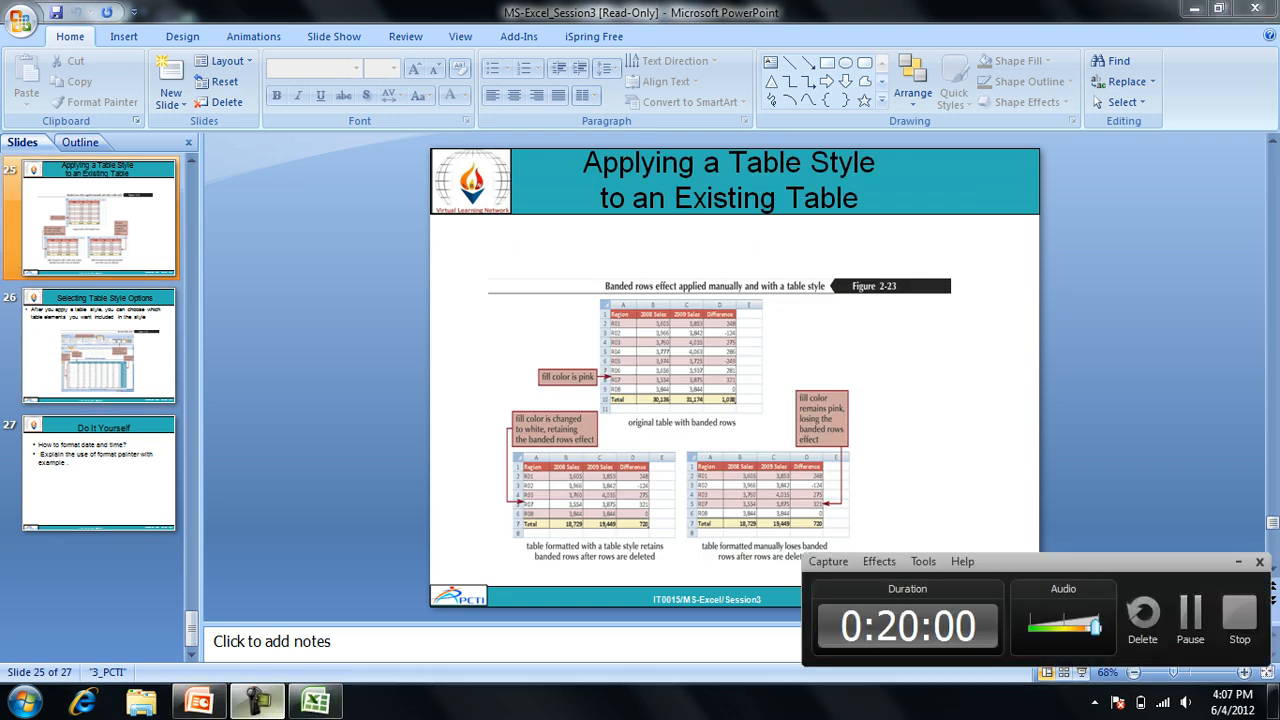
click(258, 702)
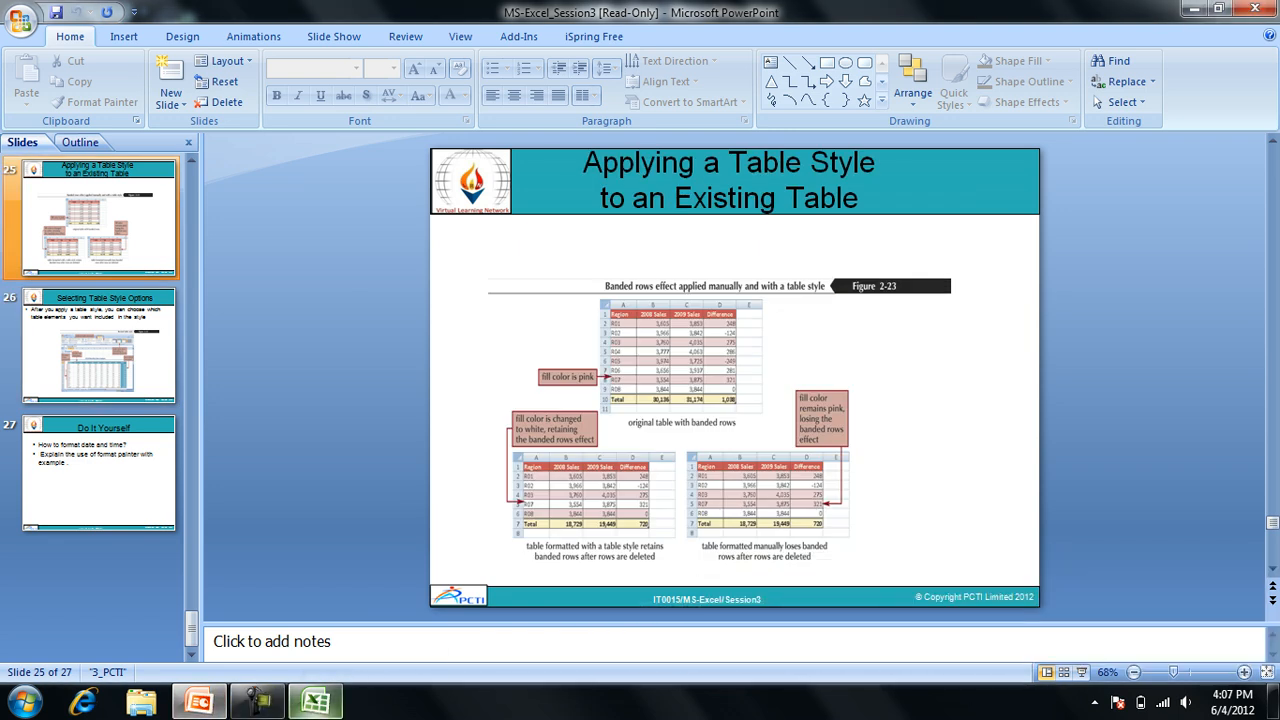
Switch to the Excel workbook and apply the comma style, followed by the Fraction format, to empty cell C13.
click(315, 702)
click(353, 538)
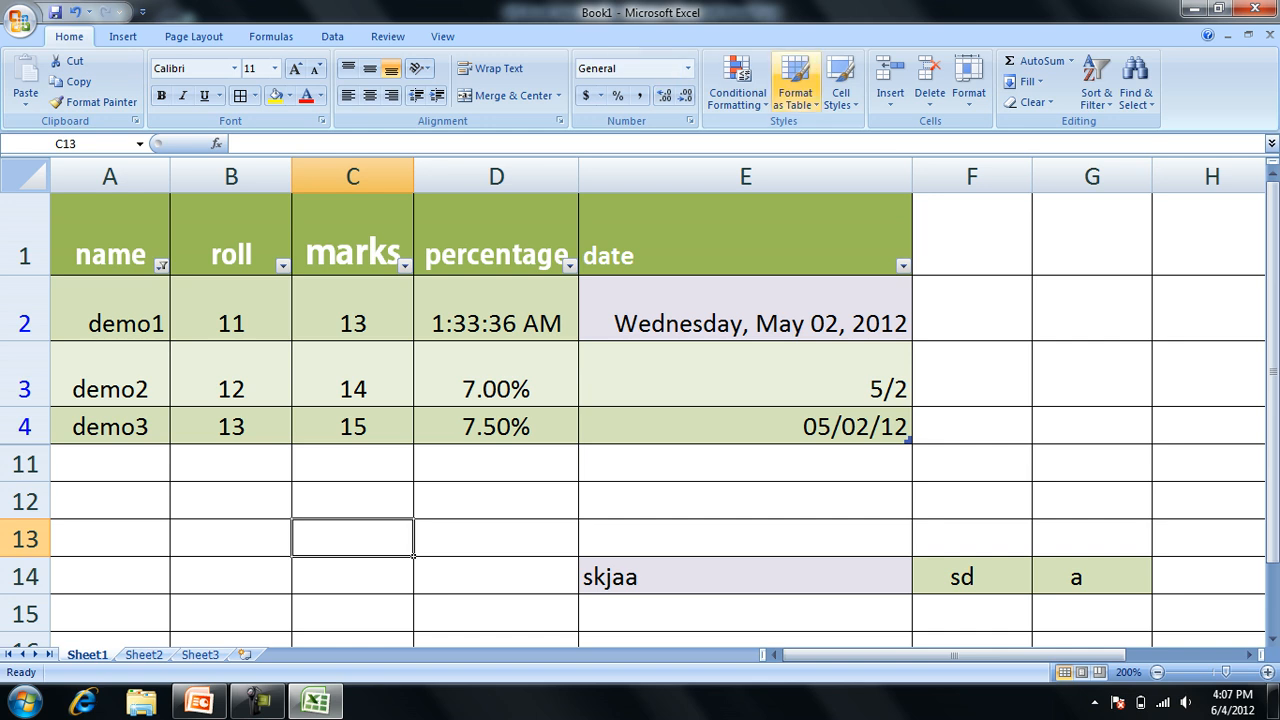
click(638, 95)
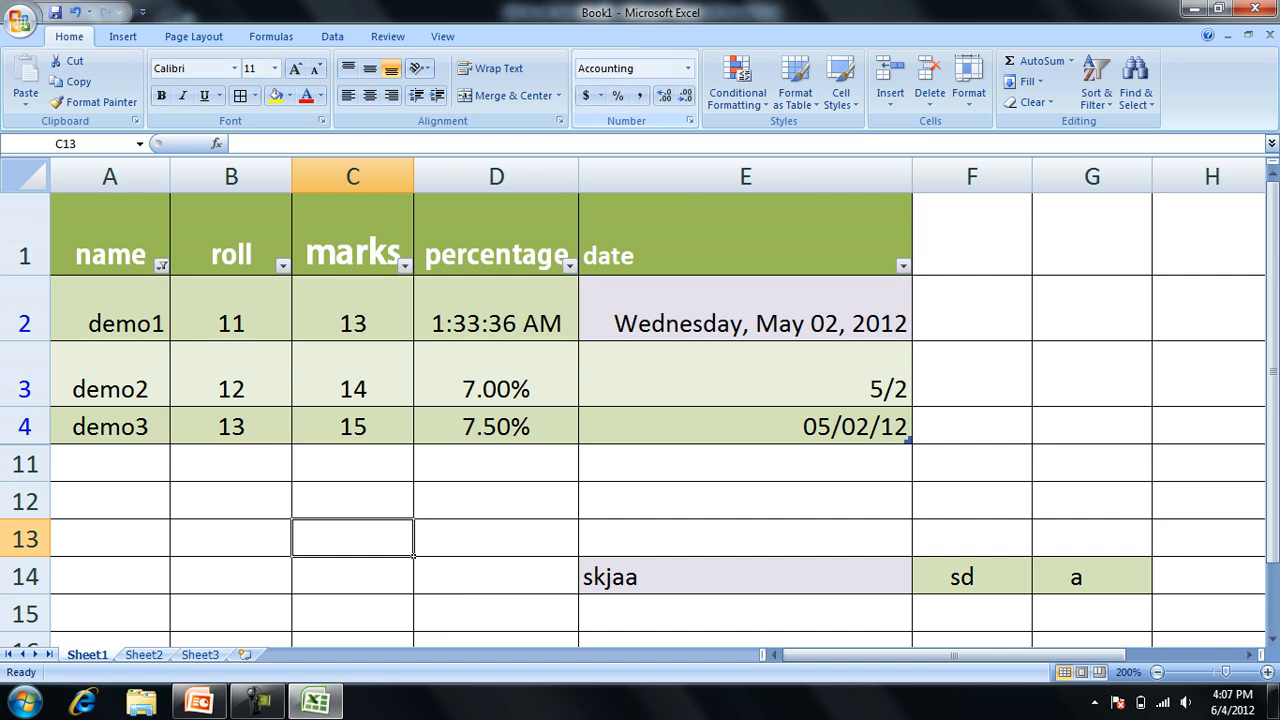
click(688, 69)
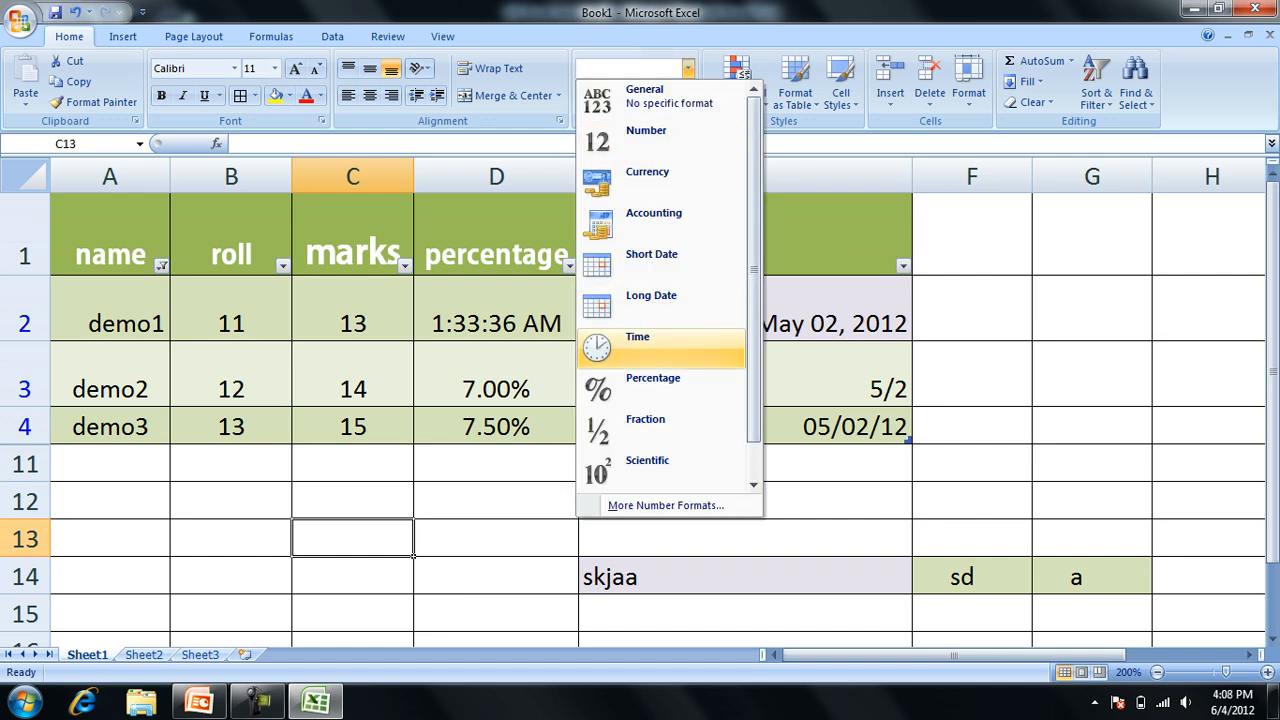
click(655, 430)
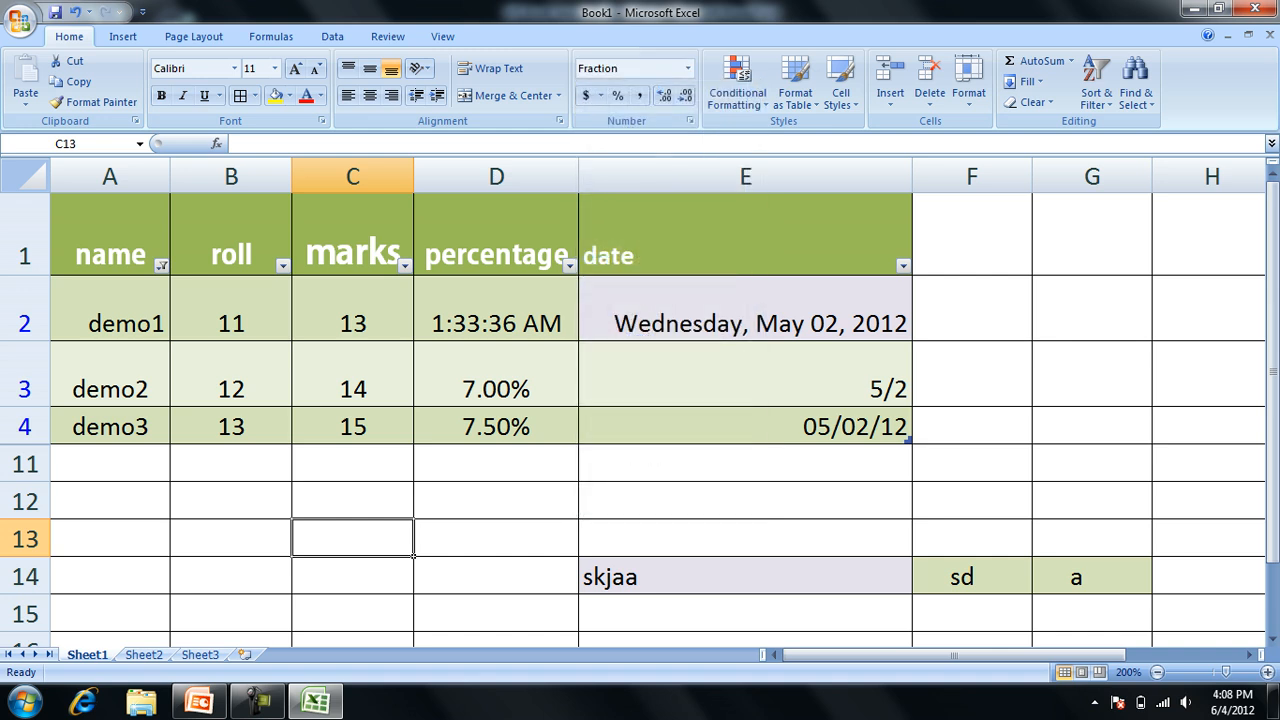
Try the comma style and the Time number format on percentage cell D4.
click(496, 426)
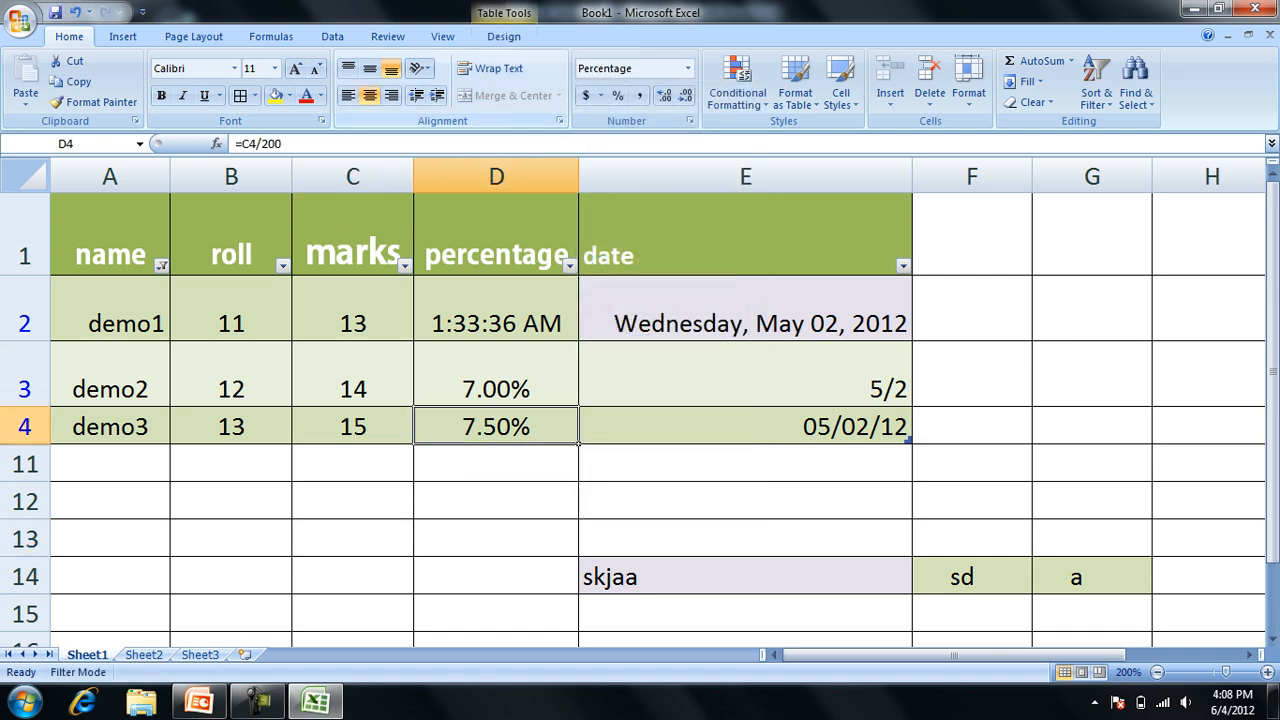
click(640, 95)
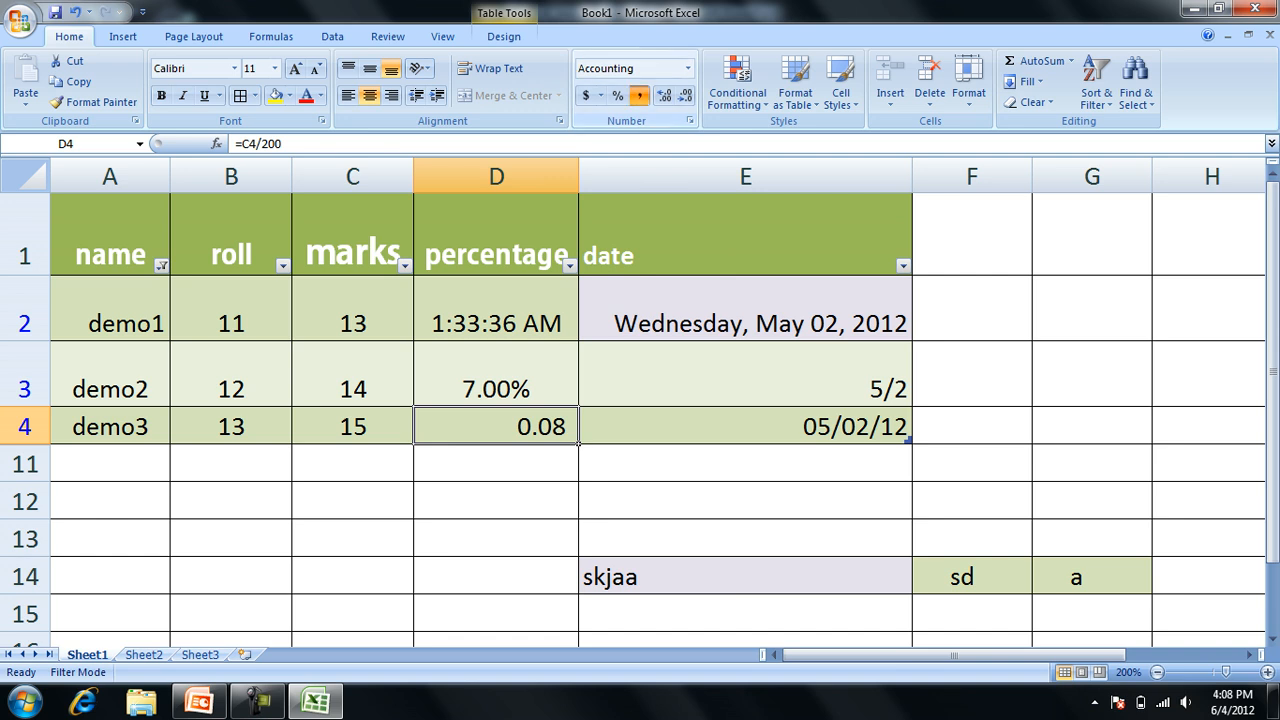
click(688, 69)
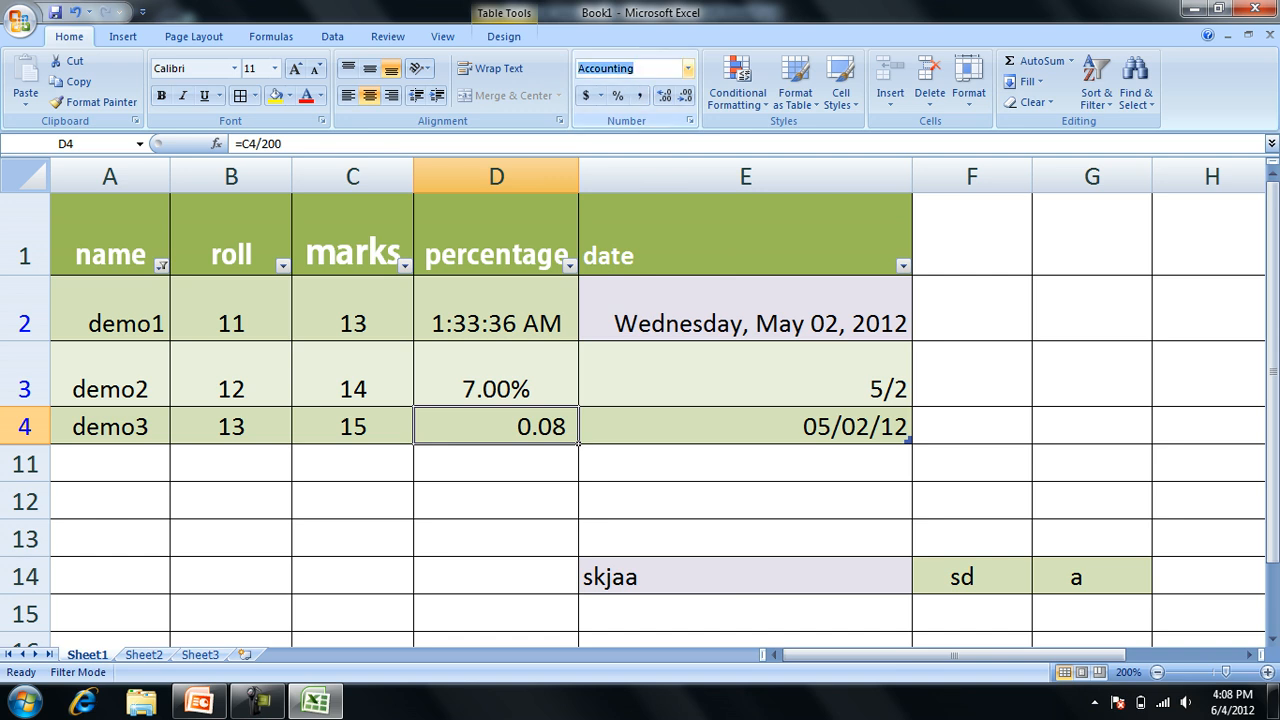
click(688, 68)
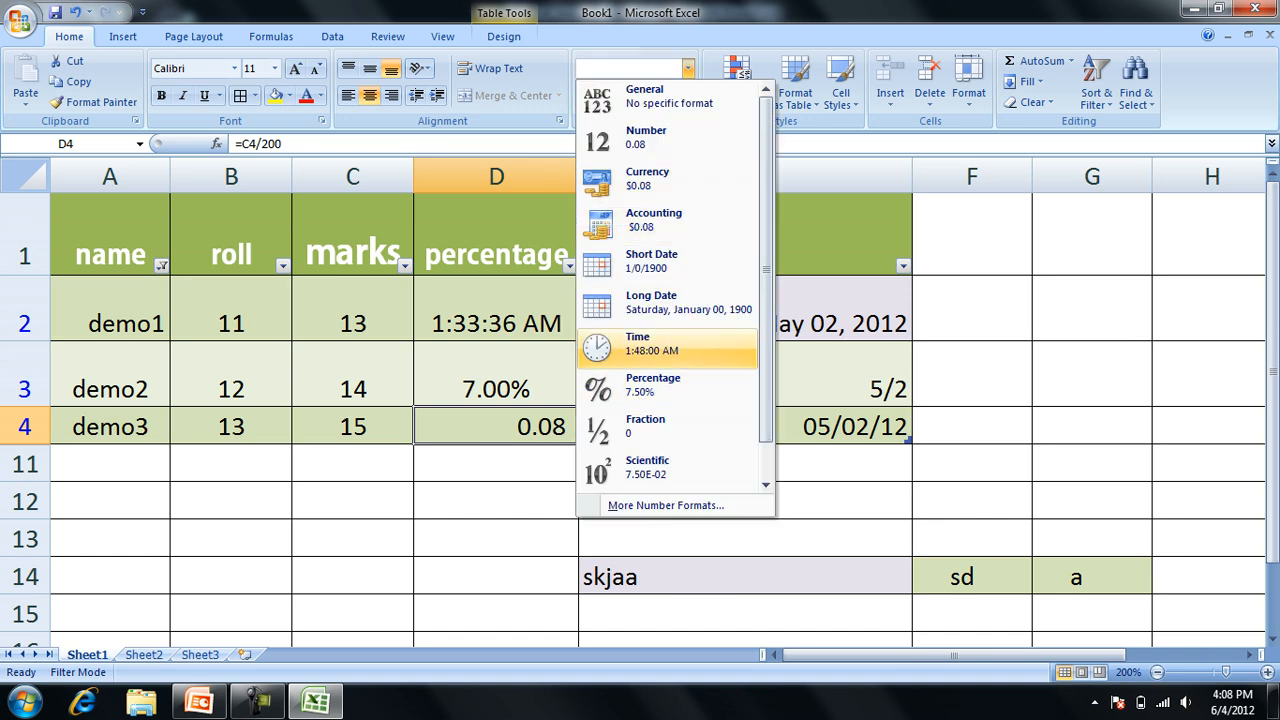
click(650, 344)
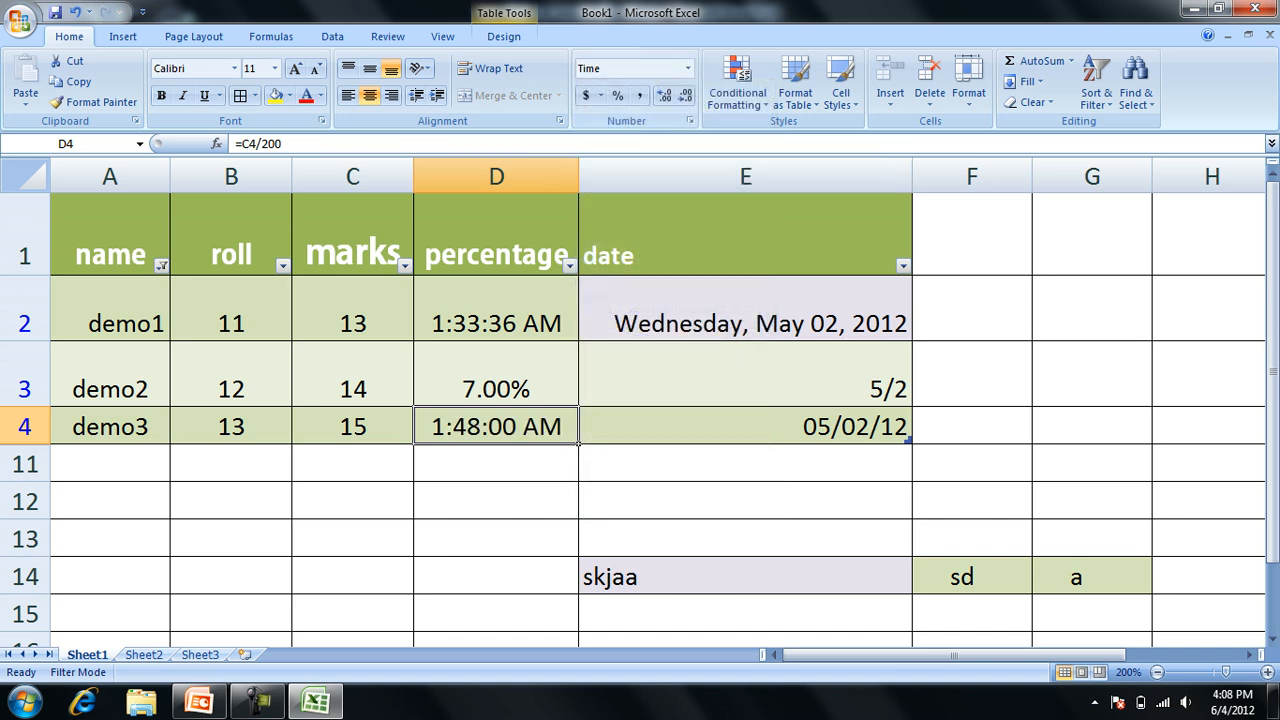
Apply the Scientific number format to cell D4 and check its underlying formula without changing it.
click(688, 69)
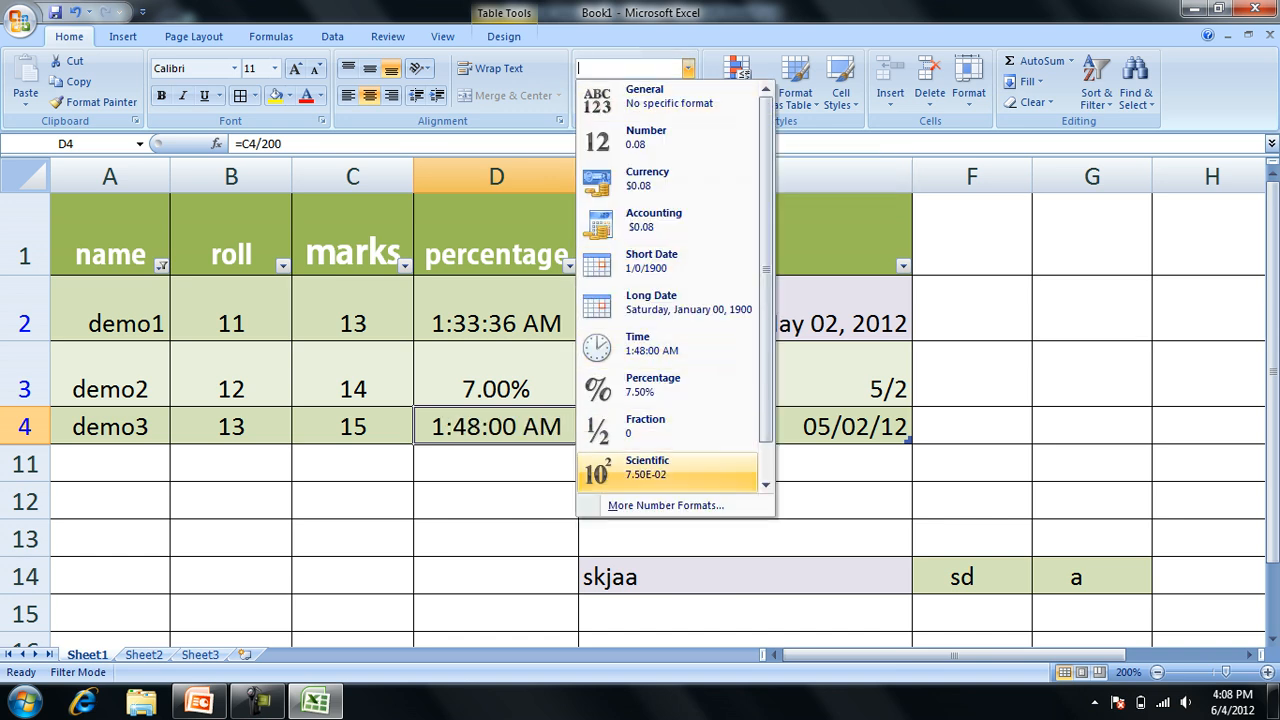
click(648, 467)
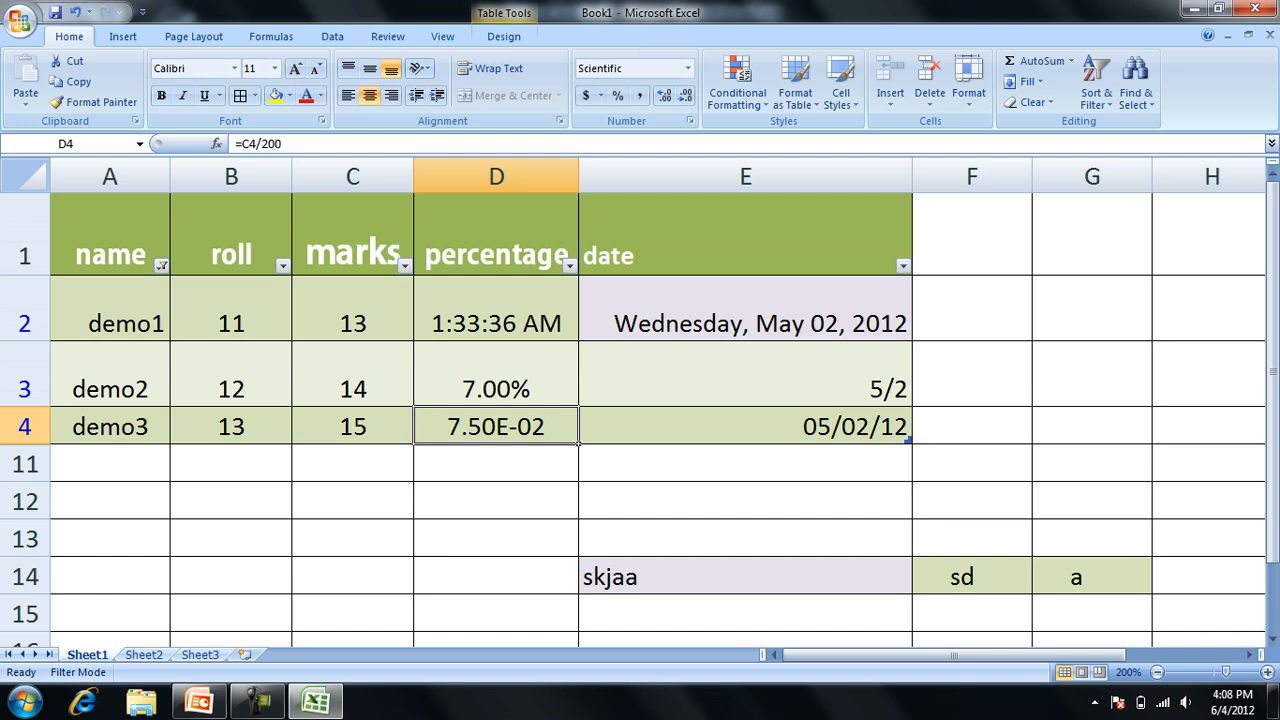
key(F2)
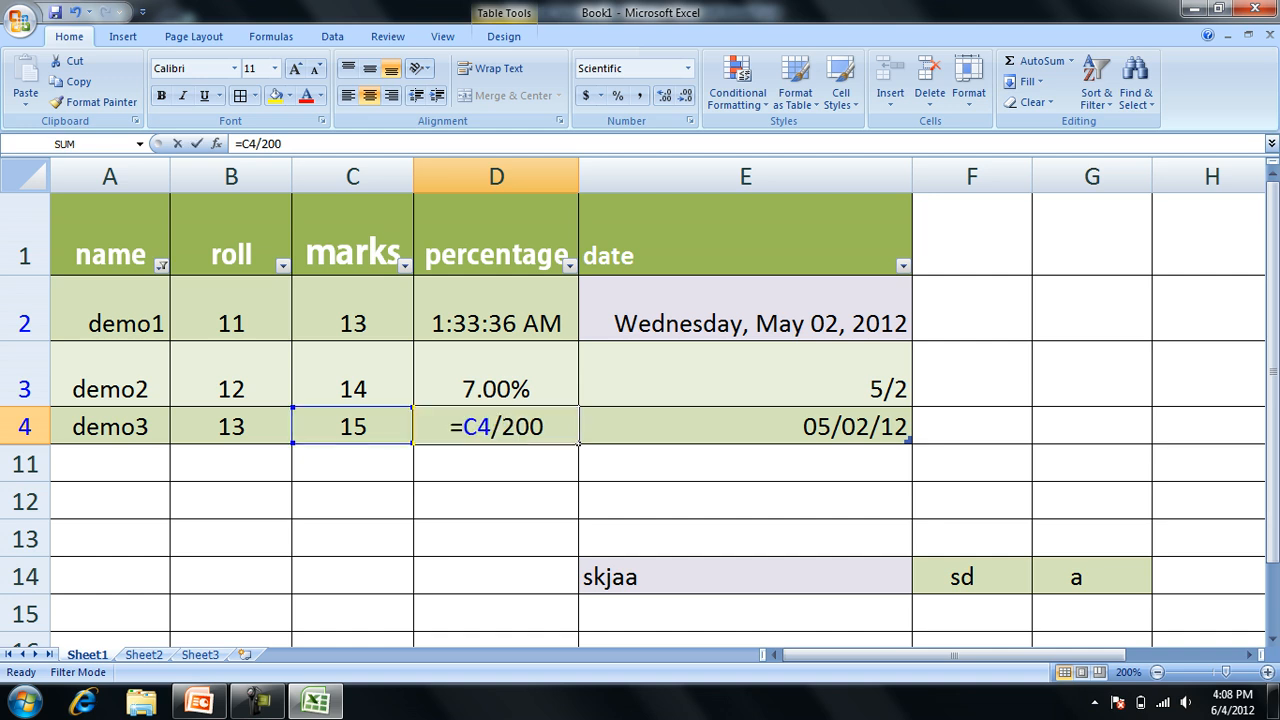
key(Return)
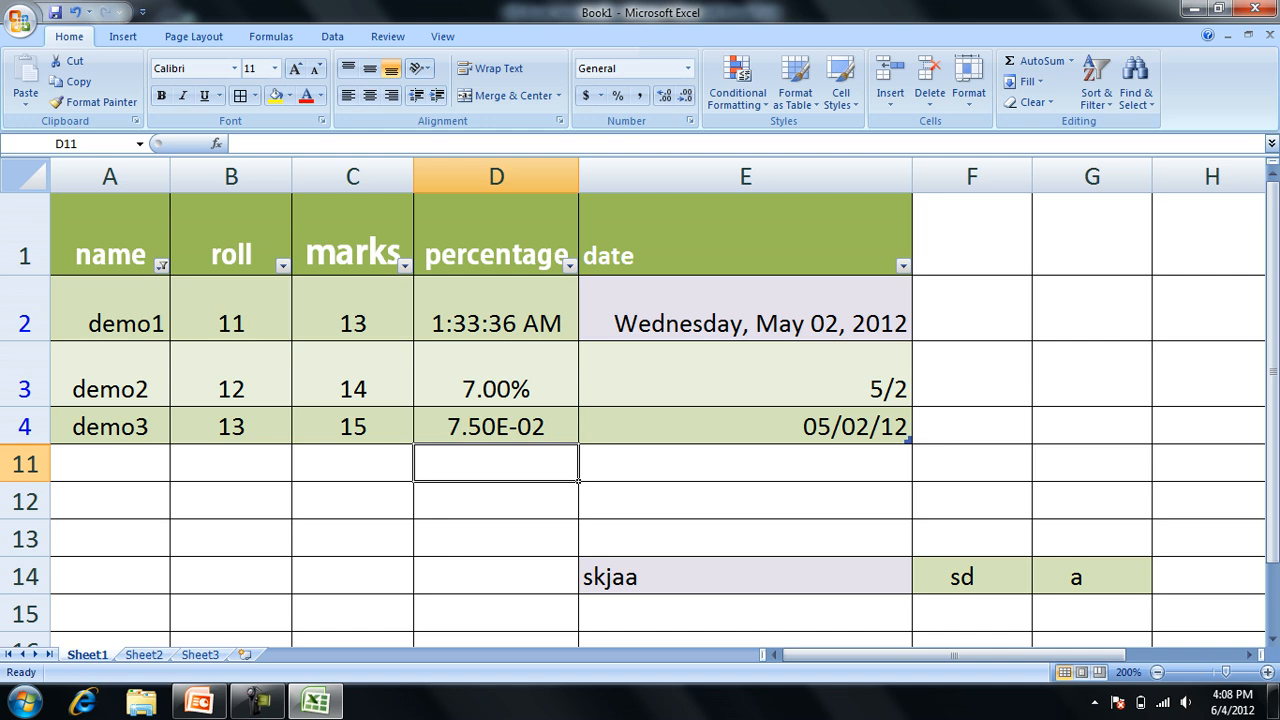
click(258, 702)
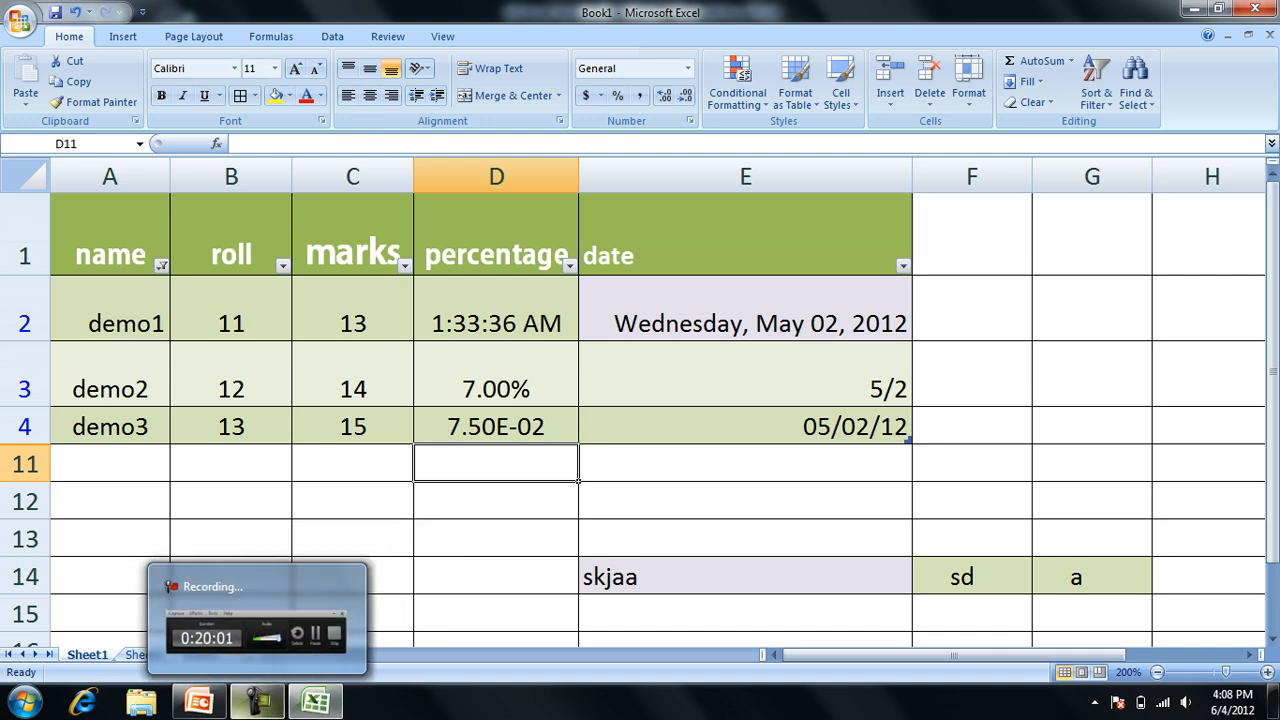